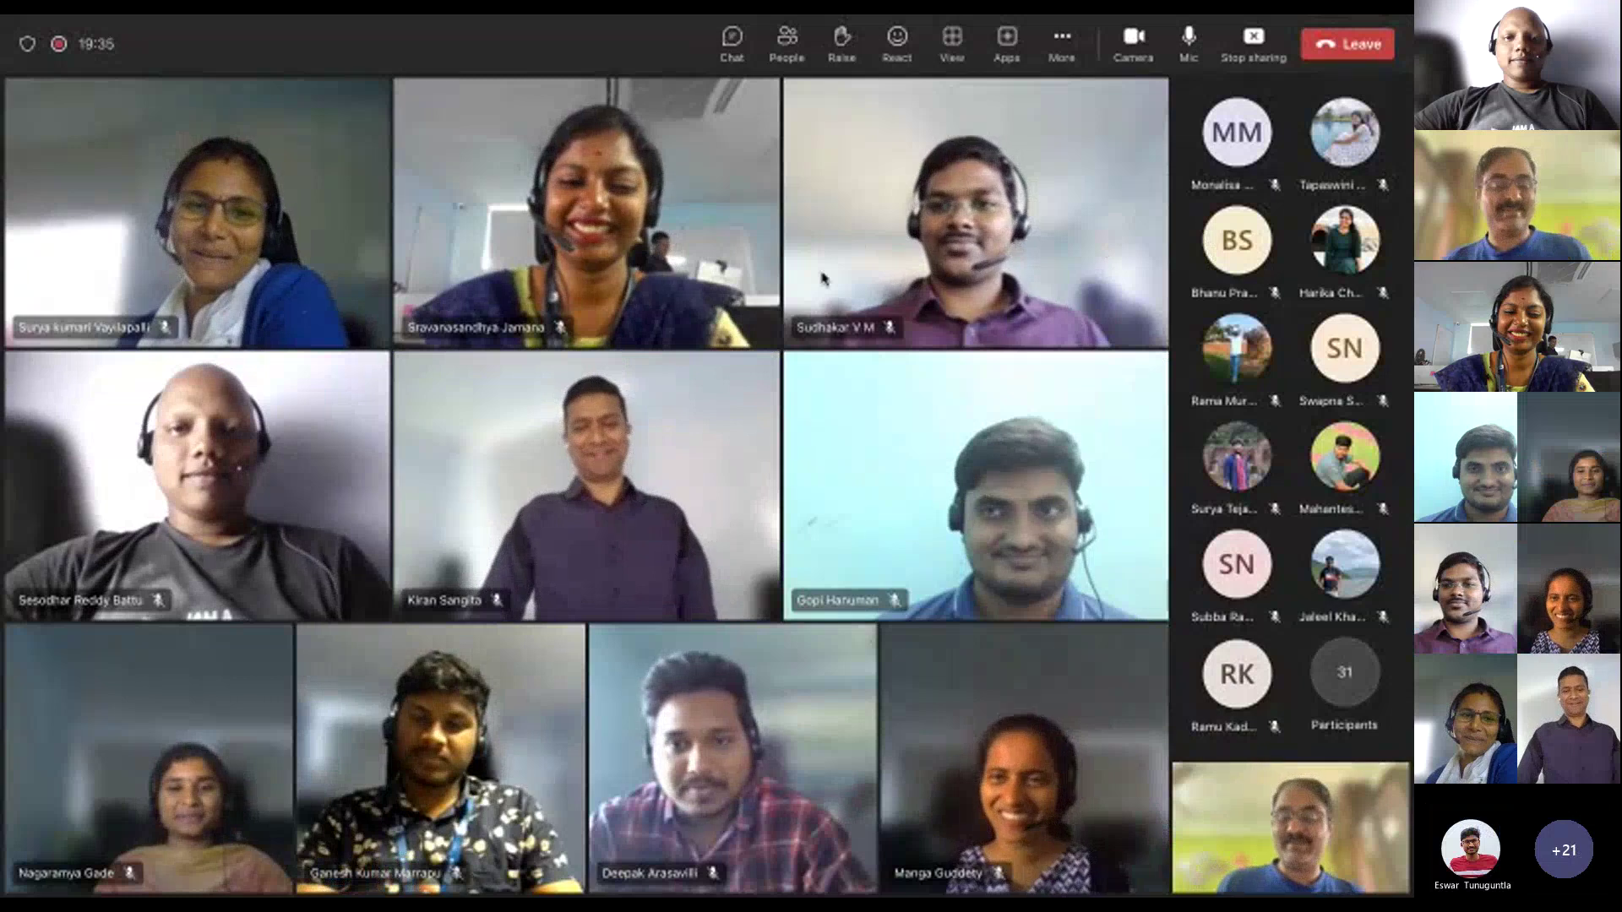
Step: Switch to Google Chrome and bring up the Jira Your work page
{"action": "key", "text": "super+Tab"}
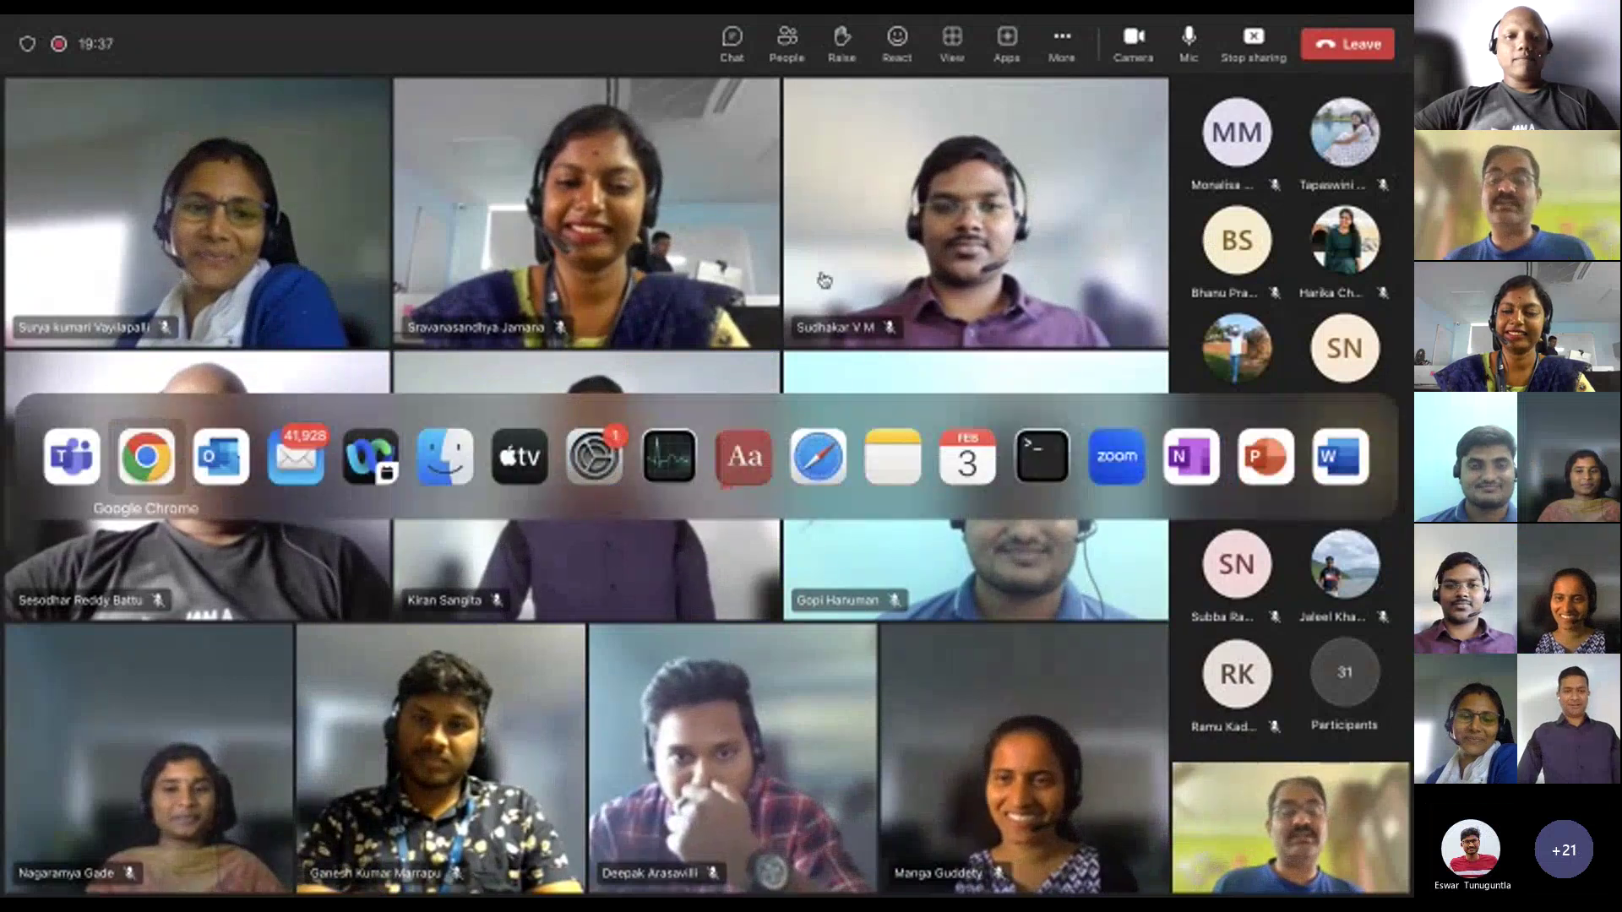
{"action": "key", "text": "super+Tab"}
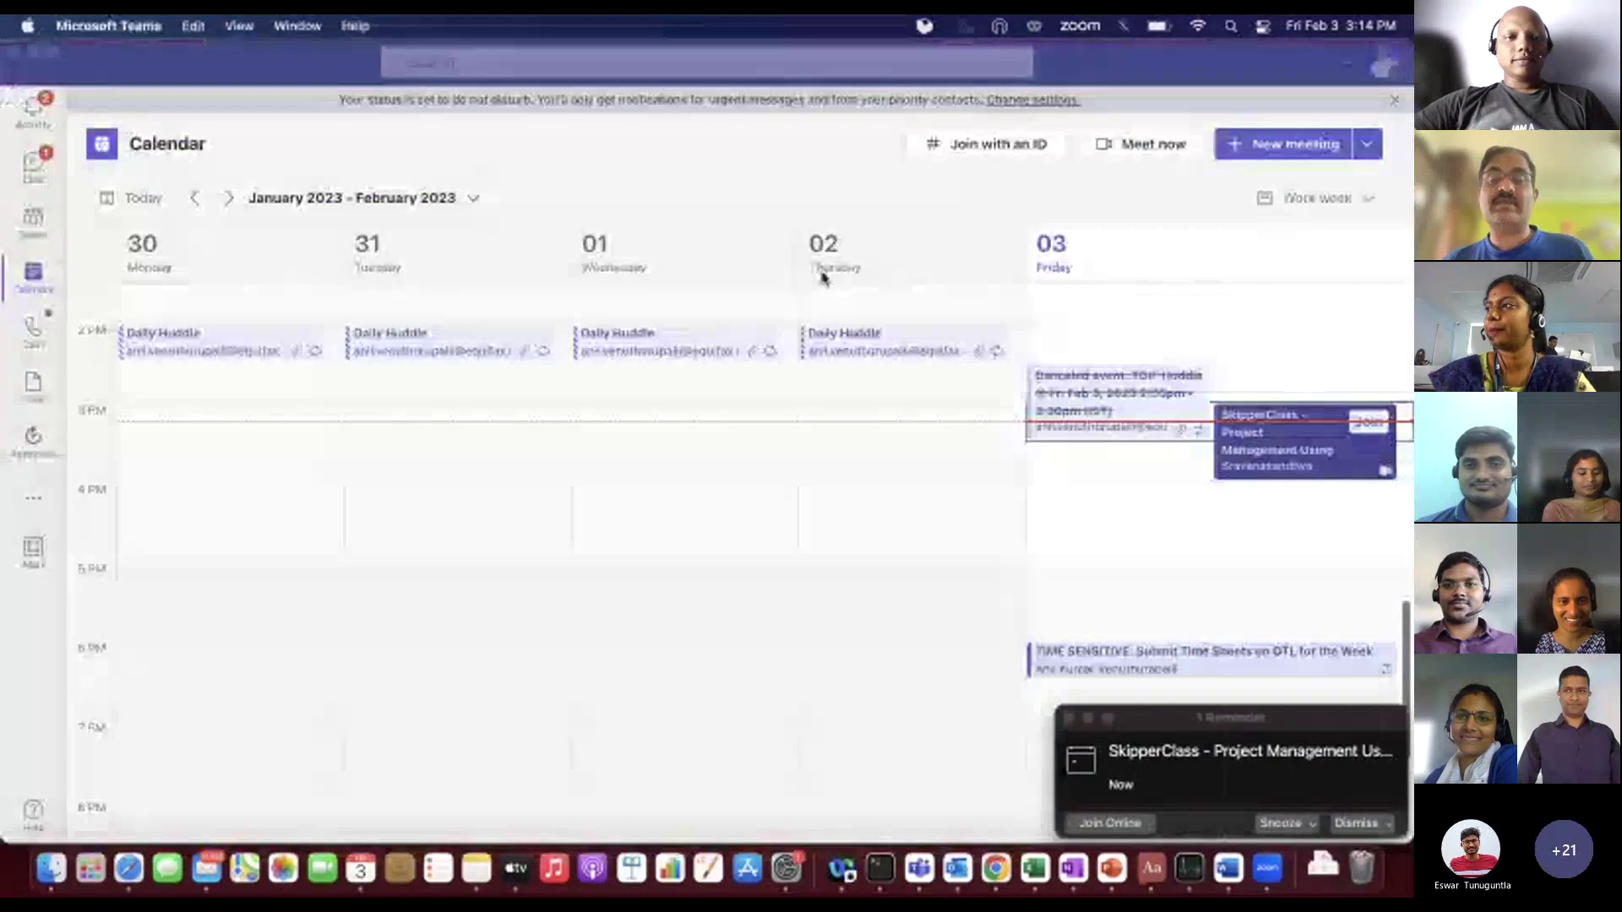
{"action": "key", "text": "super+Tab"}
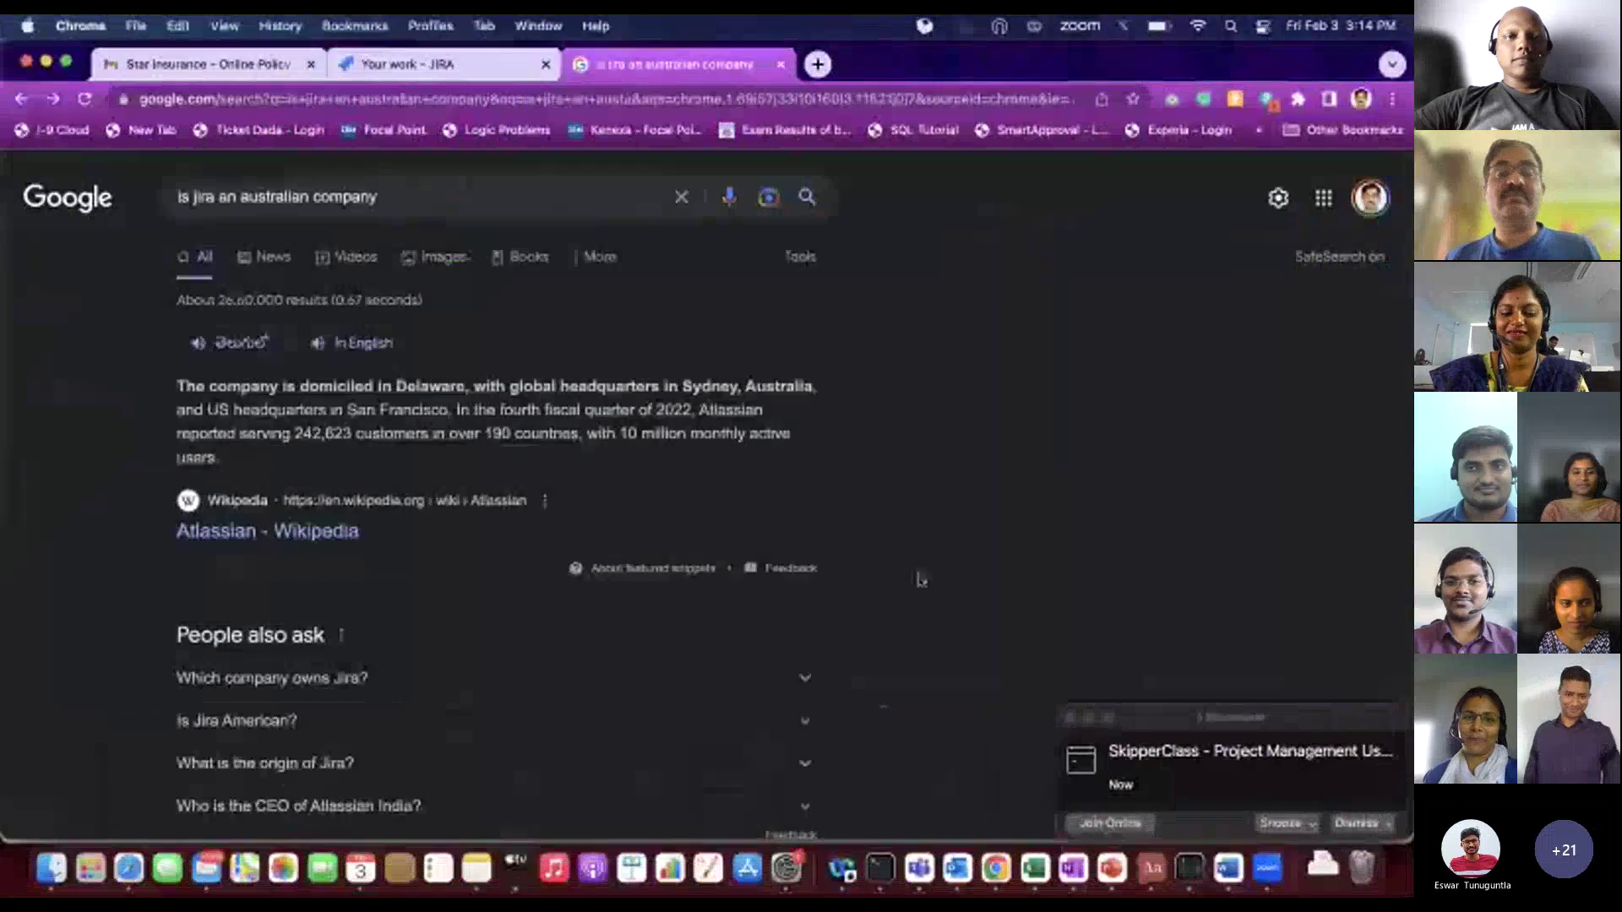
{"action": "left_click", "coordinate": [440, 74]}
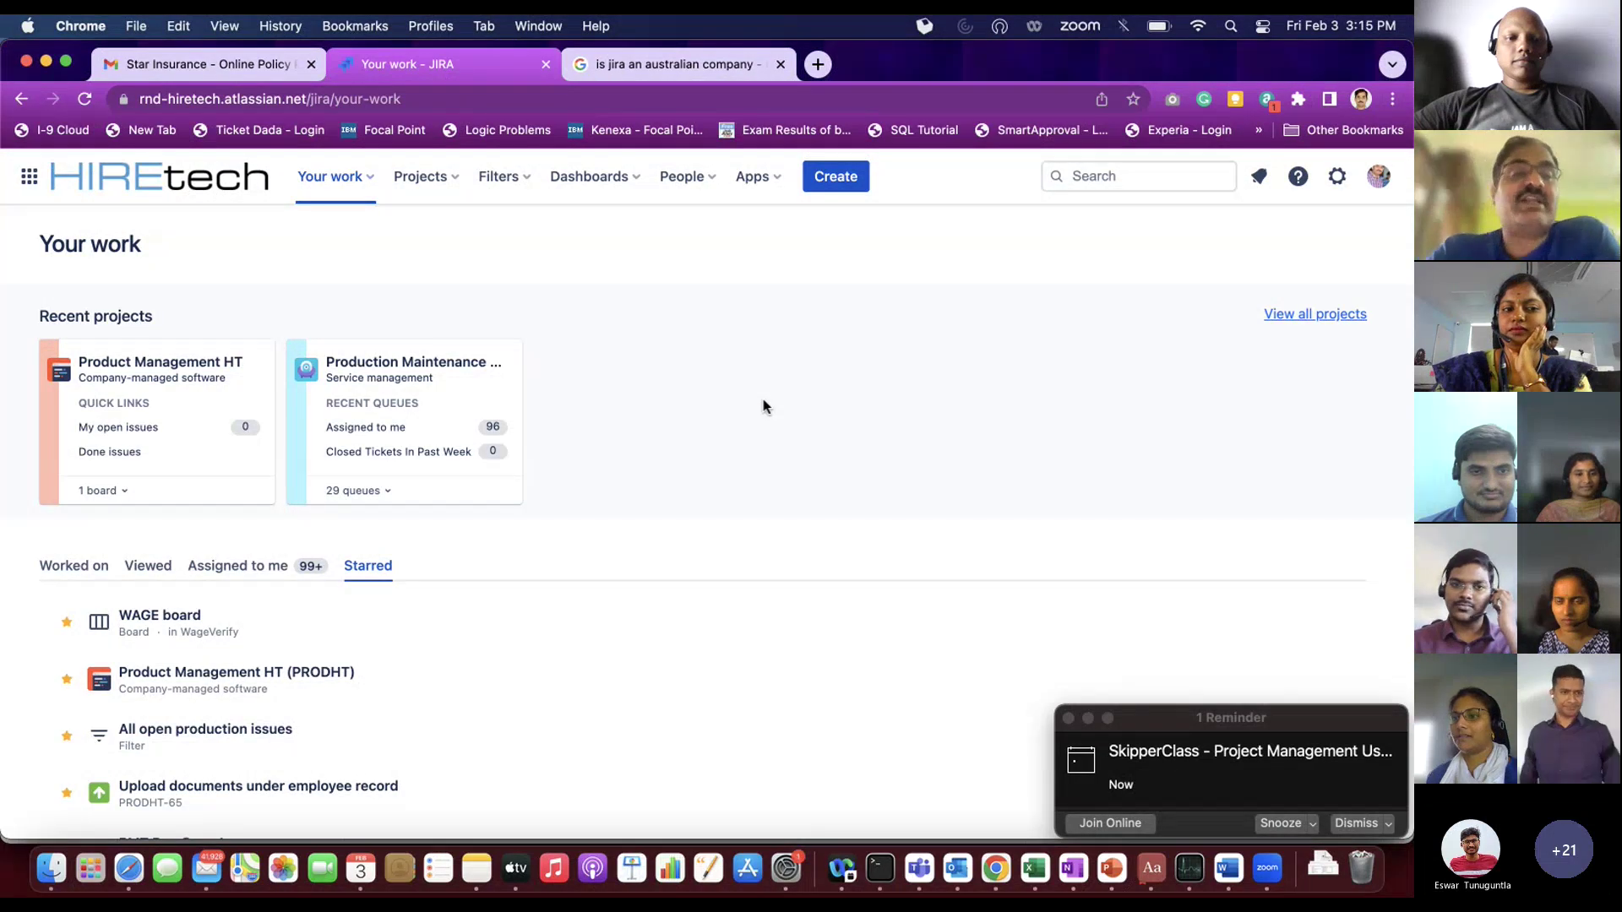
Step: Review the Atlassian products offered for switching, including Jira Software, Confluence and Trello, and close the list
{"action": "left_click", "coordinate": [30, 177]}
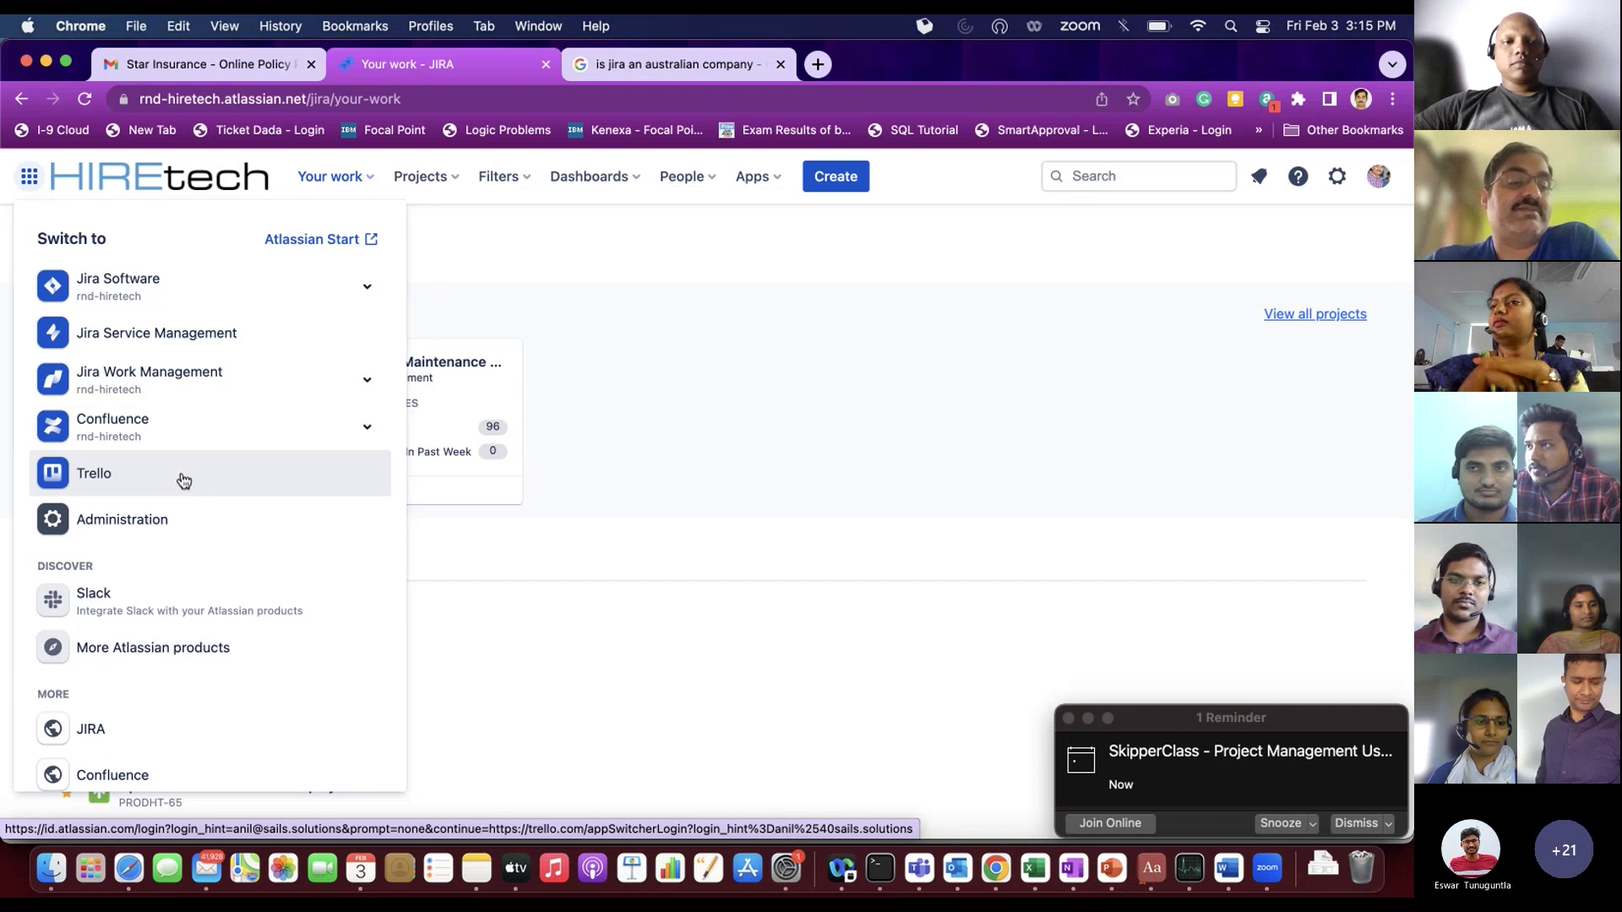
{"action": "scroll", "coordinate": [164, 598], "scroll_direction": "down", "scroll_amount": 2}
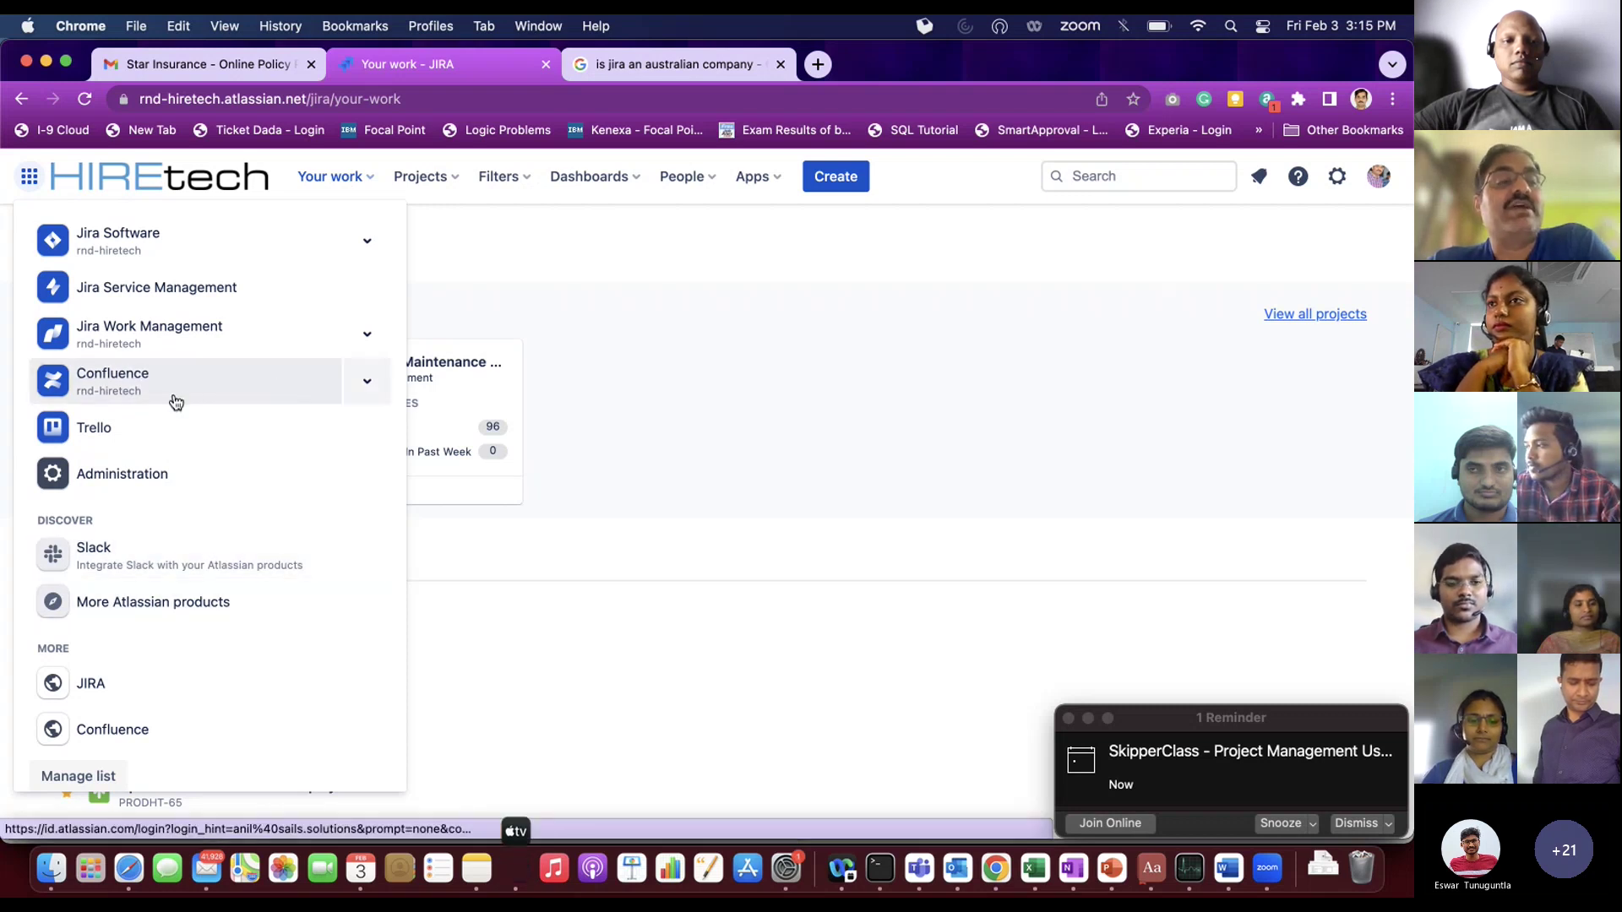
{"action": "scroll", "coordinate": [192, 281], "scroll_direction": "up", "scroll_amount": 1}
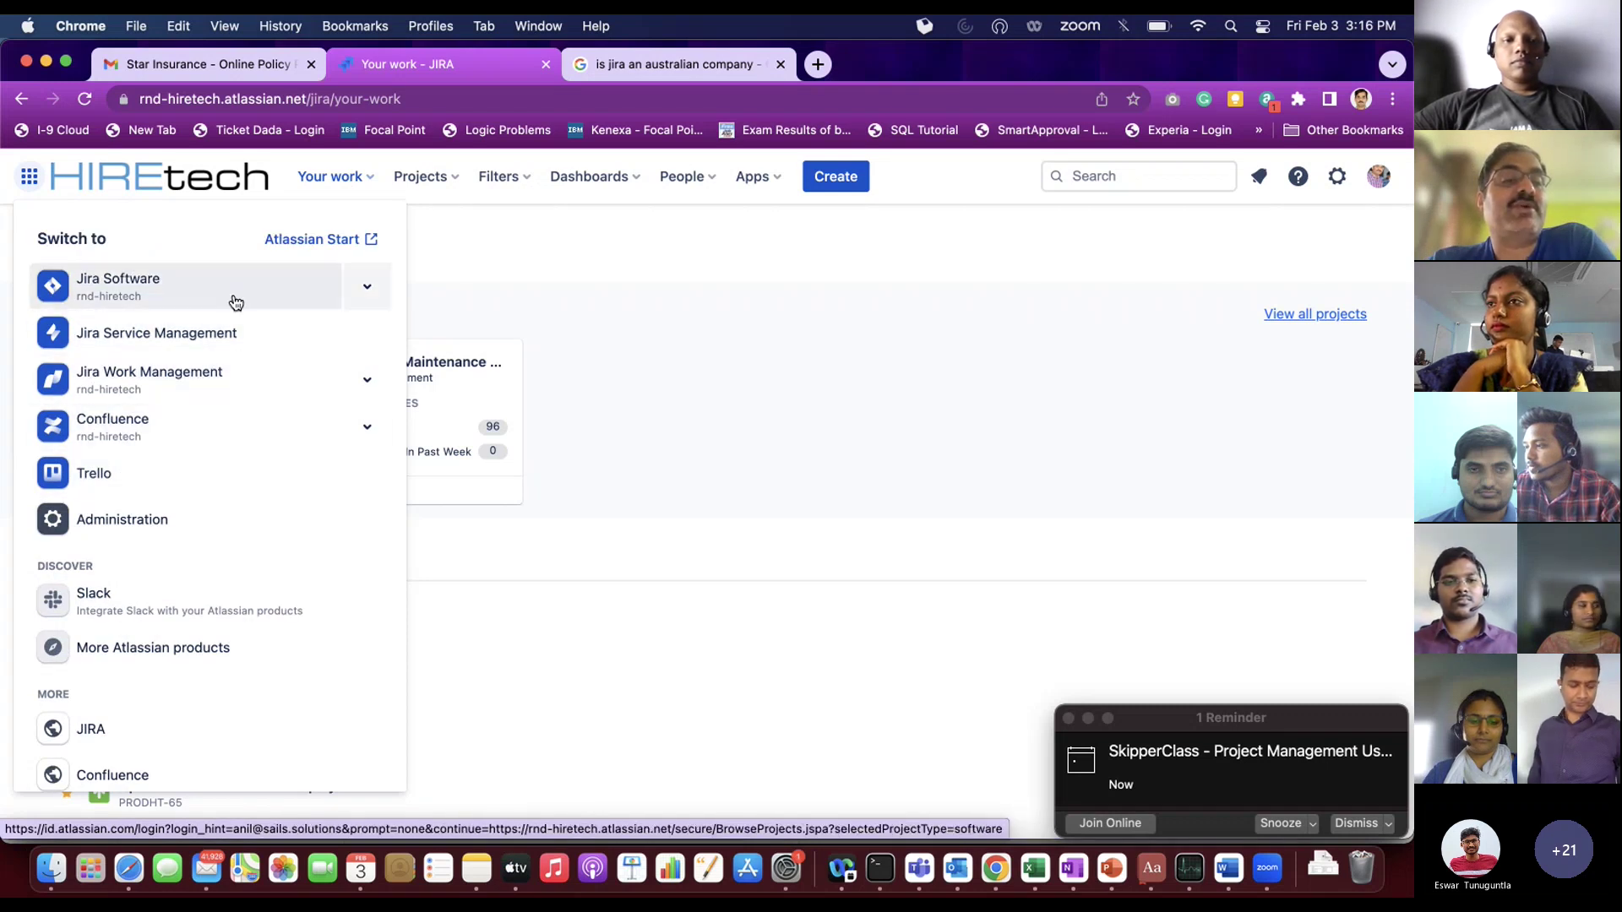
{"action": "left_click", "coordinate": [541, 236]}
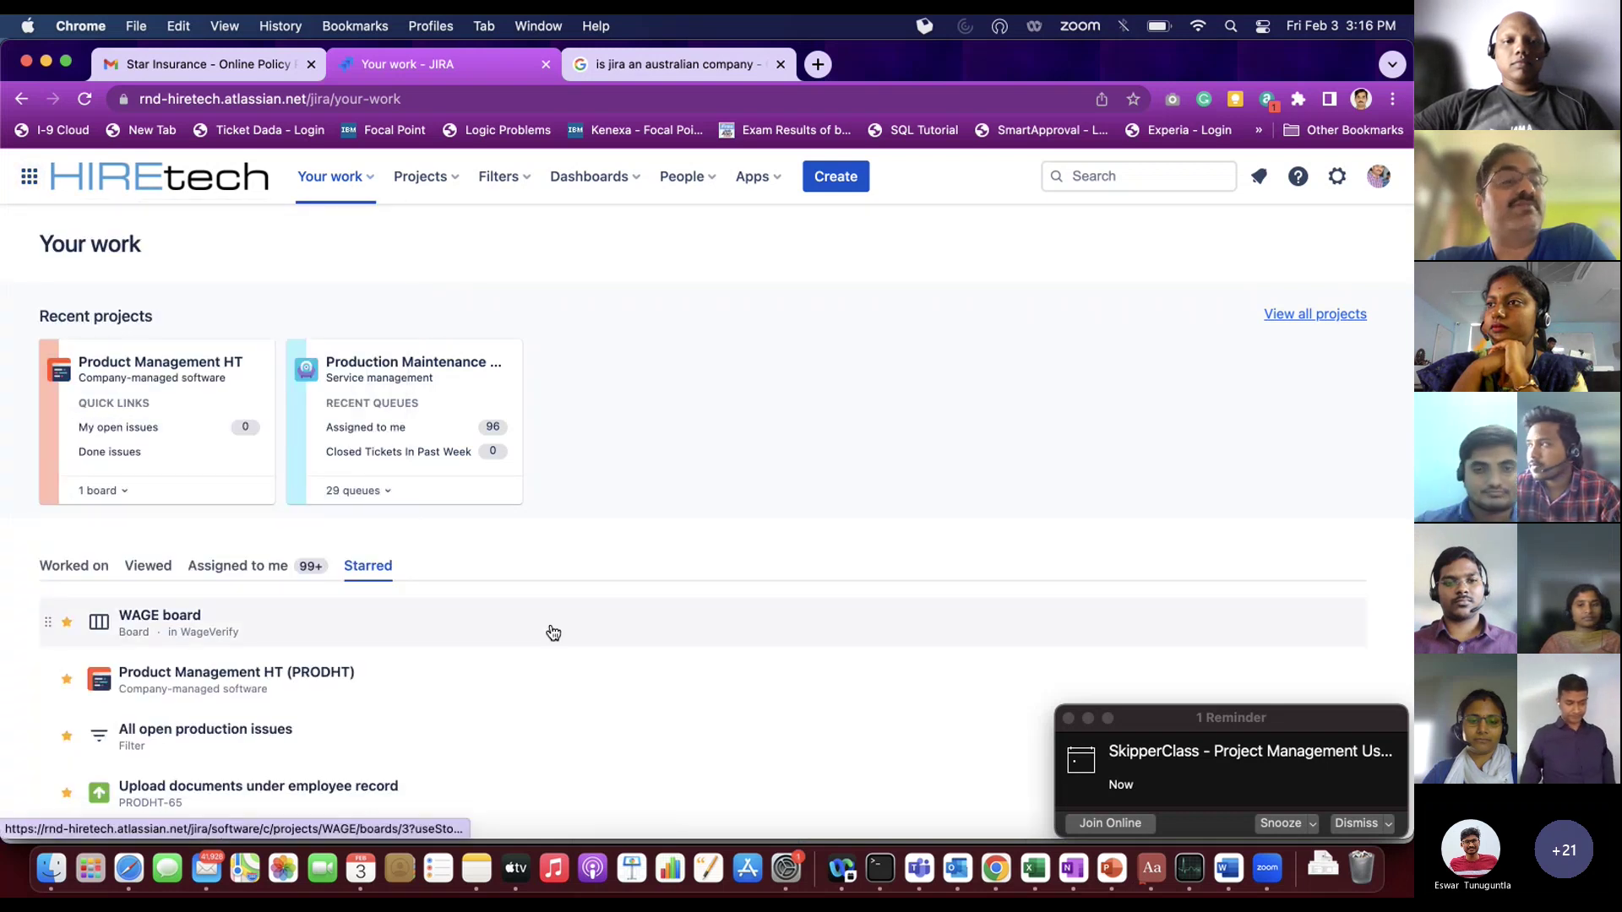
Step: Look through the Starred, Worked on and Viewed lists on the Your work page
{"action": "scroll", "coordinate": [596, 592], "scroll_direction": "down", "scroll_amount": 1}
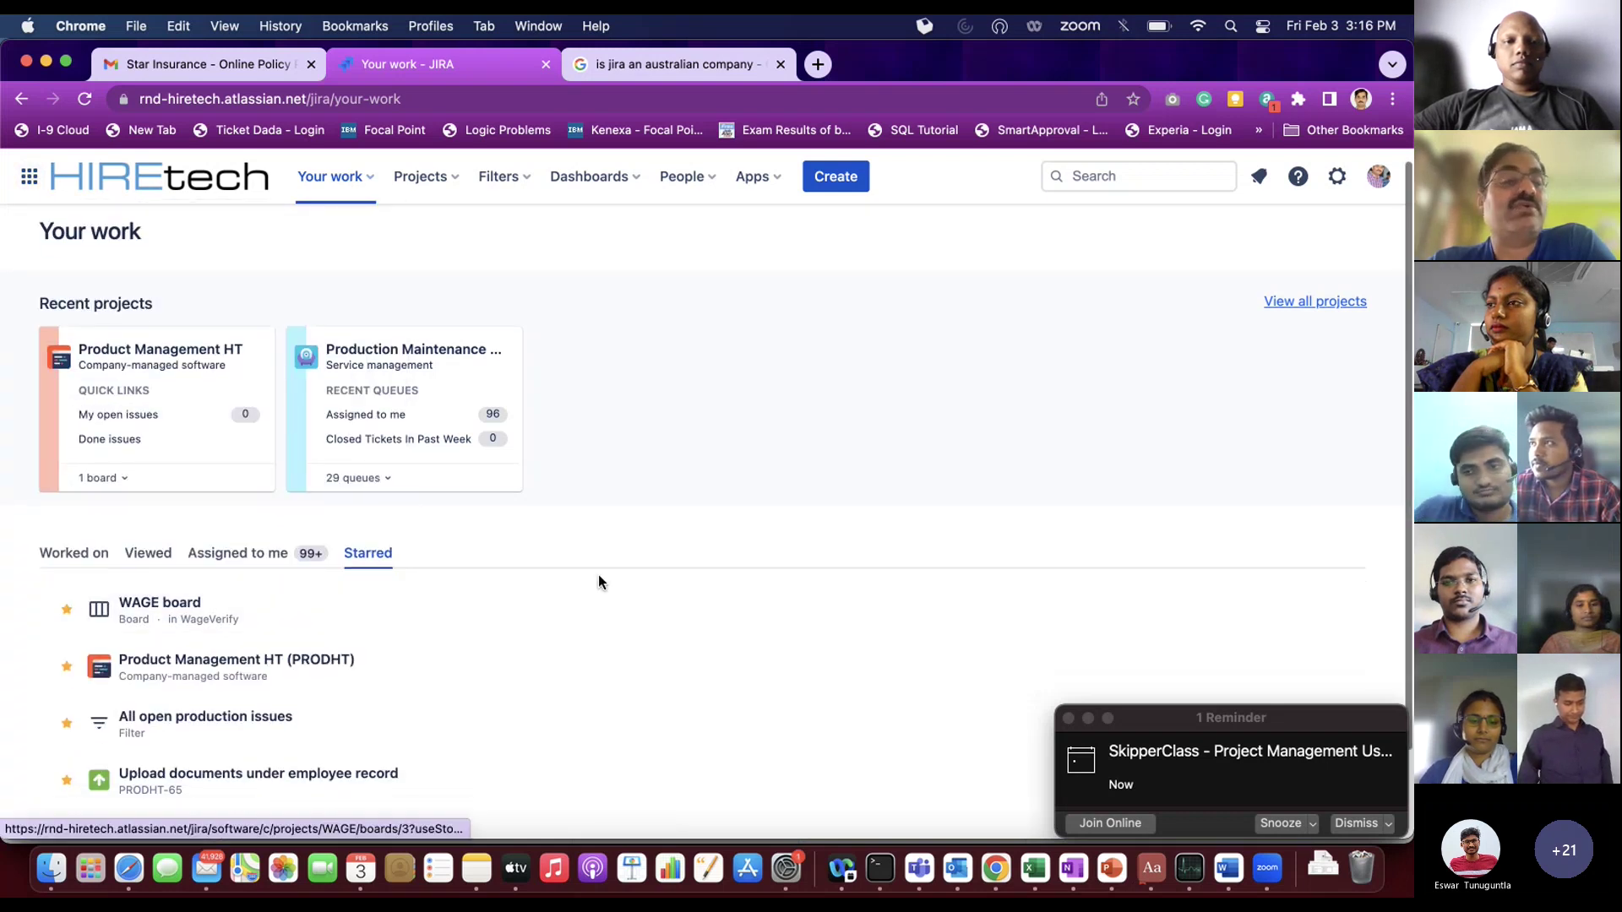
{"action": "scroll", "coordinate": [599, 580], "scroll_direction": "down", "scroll_amount": 2}
{"action": "scroll", "coordinate": [599, 579], "scroll_direction": "up", "scroll_amount": 3}
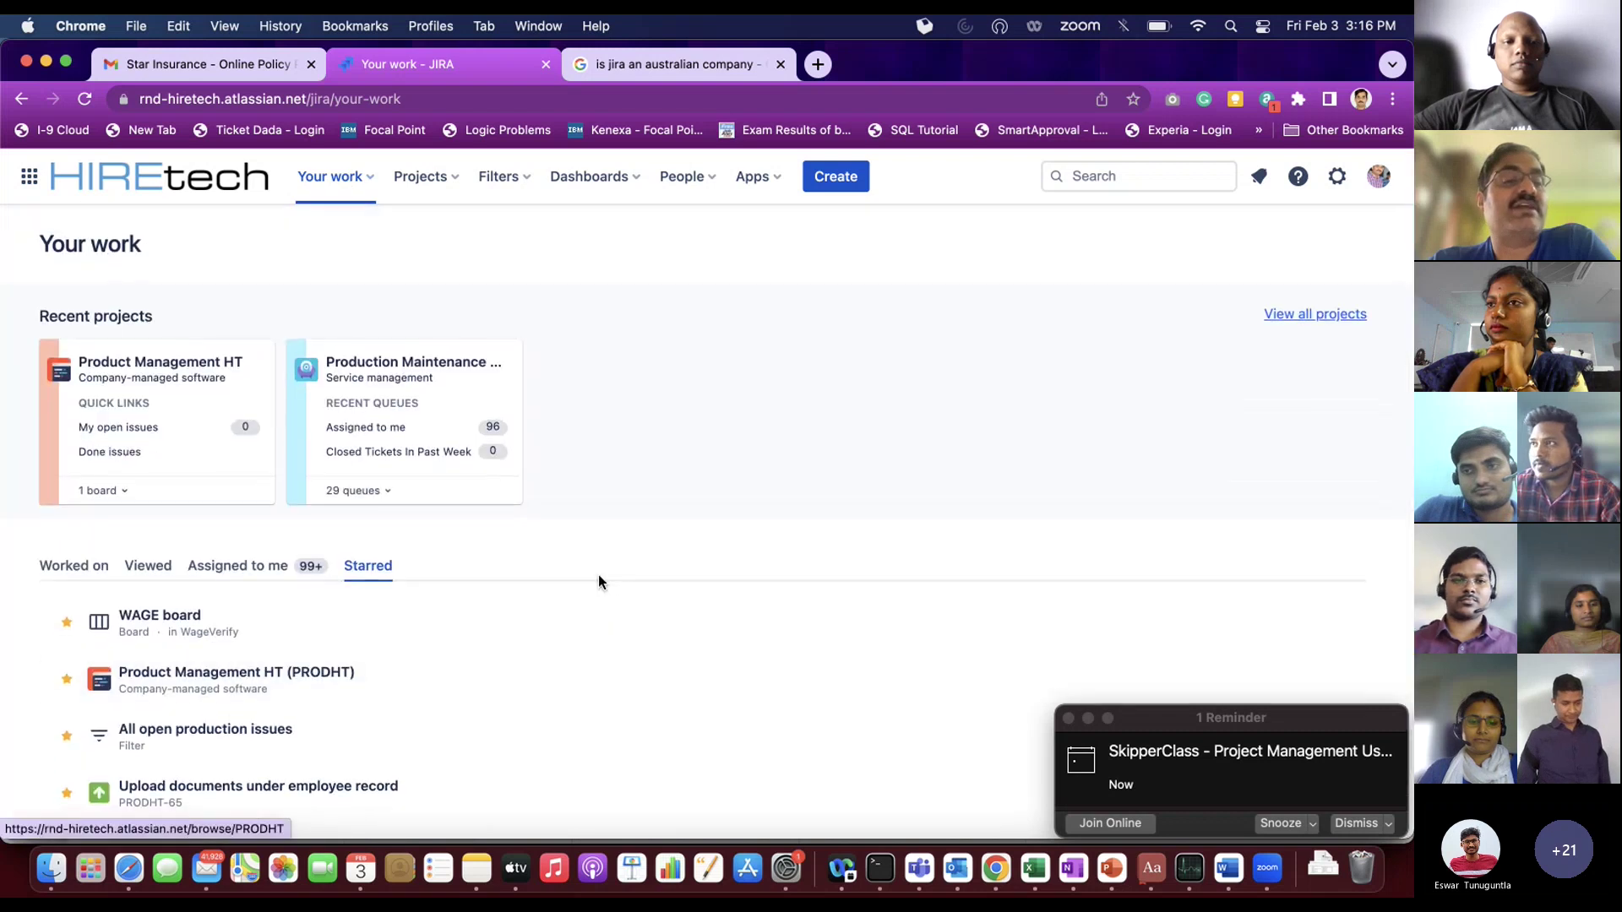
{"action": "scroll", "coordinate": [598, 580], "scroll_direction": "down", "scroll_amount": 2}
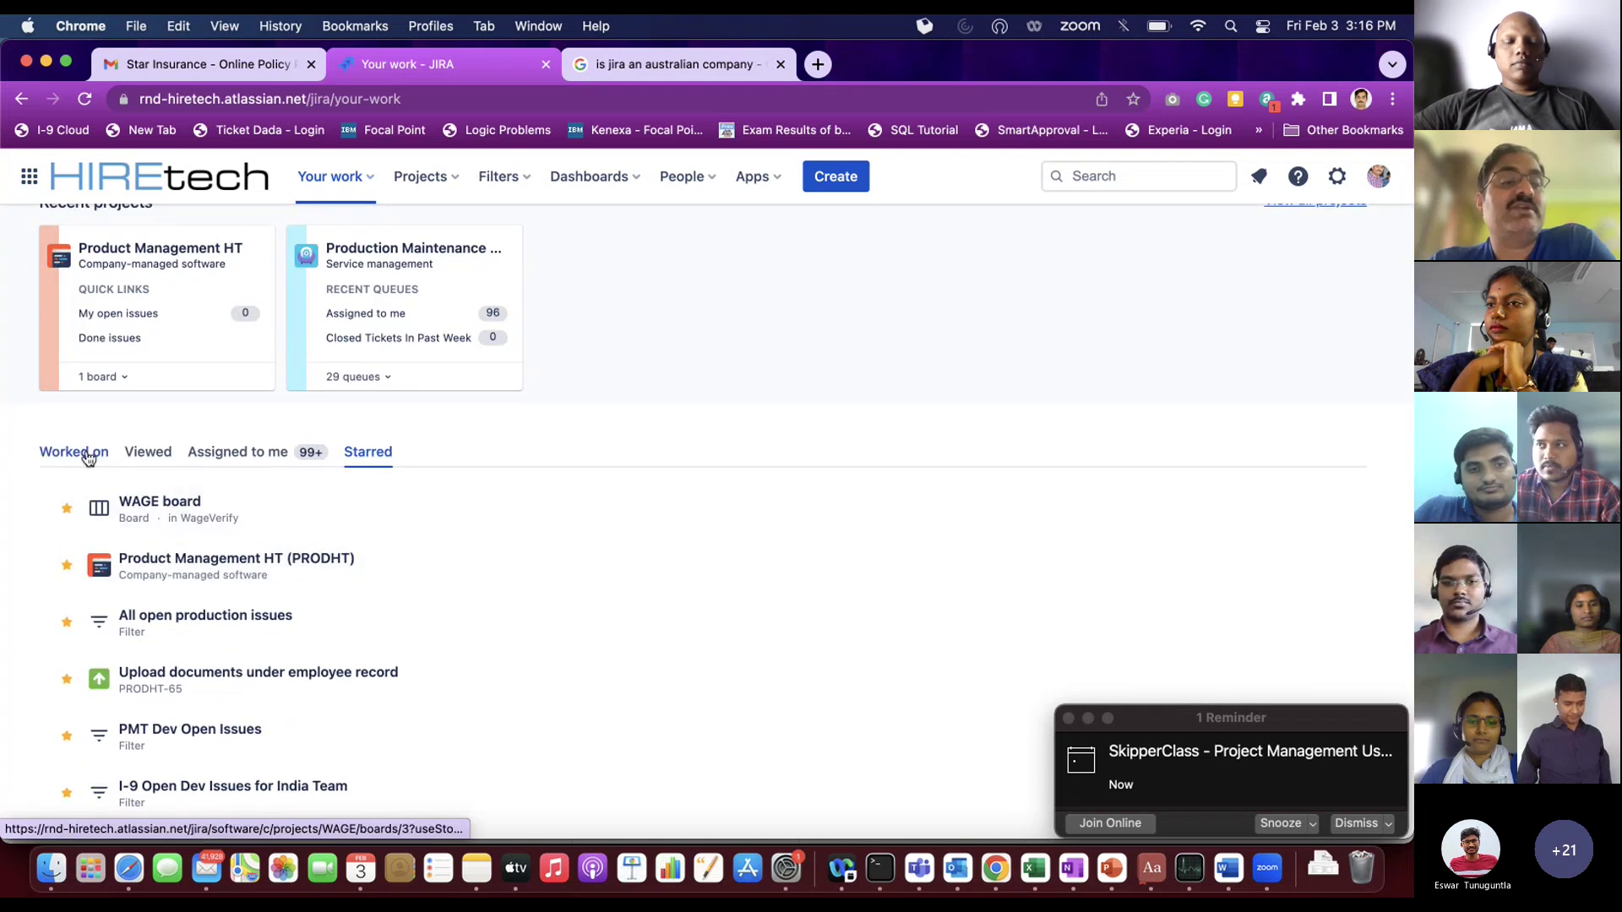
{"action": "left_click", "coordinate": [88, 457]}
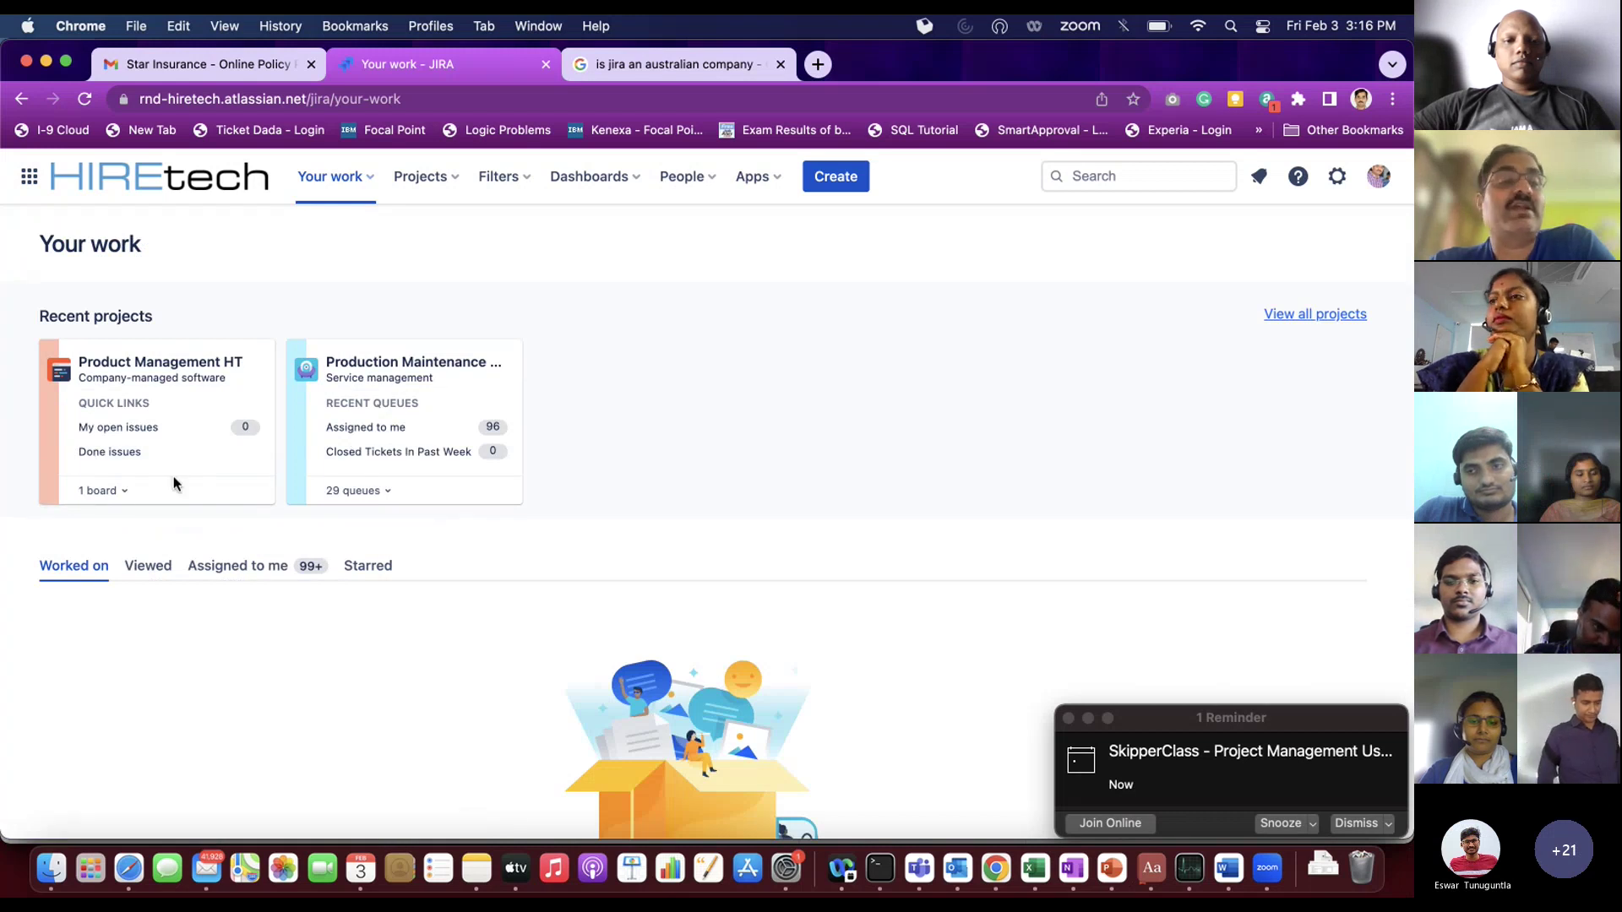
{"action": "left_click", "coordinate": [162, 572]}
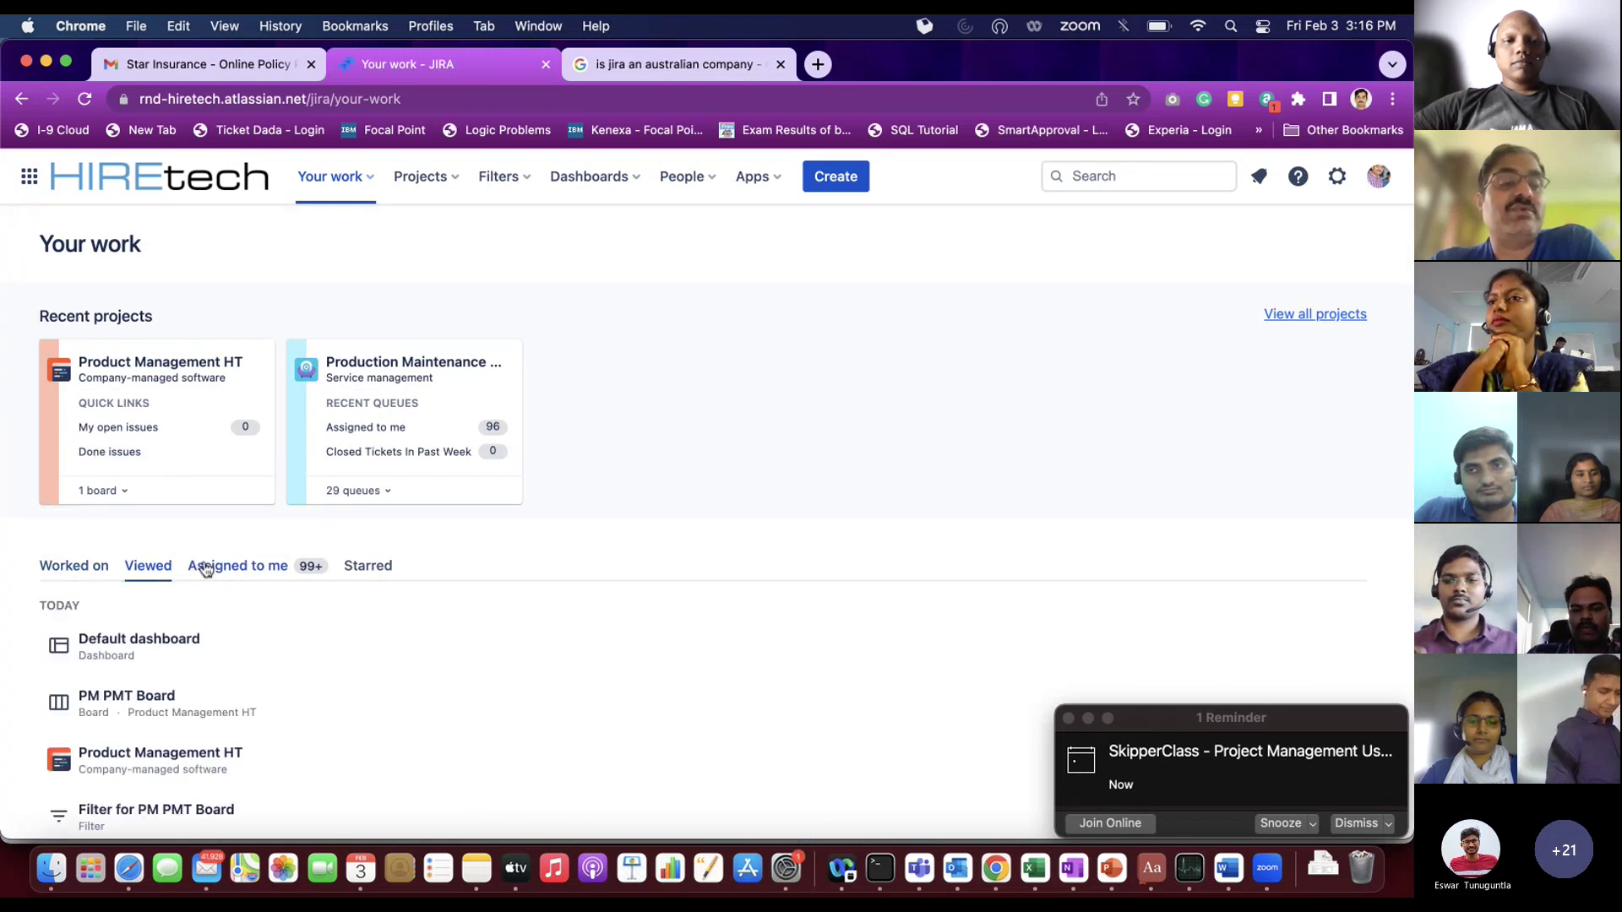
Step: Examine the issues in the Assigned to me list on the Your work page
{"action": "left_click", "coordinate": [233, 566]}
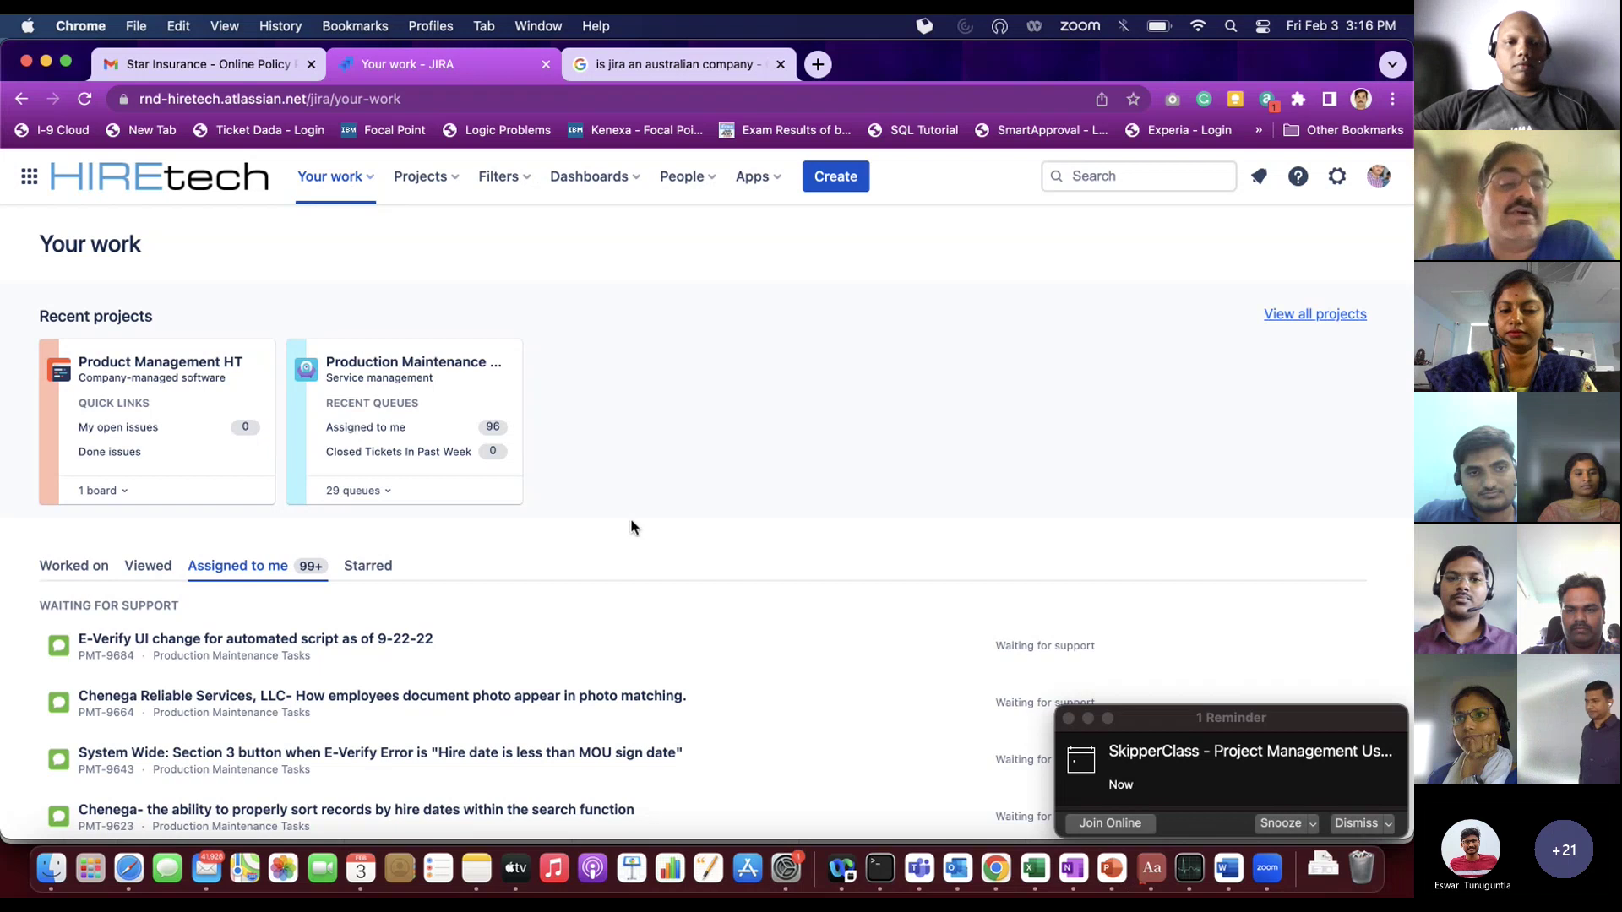
{"action": "scroll", "coordinate": [636, 524], "scroll_direction": "down", "scroll_amount": 5}
{"action": "scroll", "coordinate": [635, 524], "scroll_direction": "up", "scroll_amount": 5}
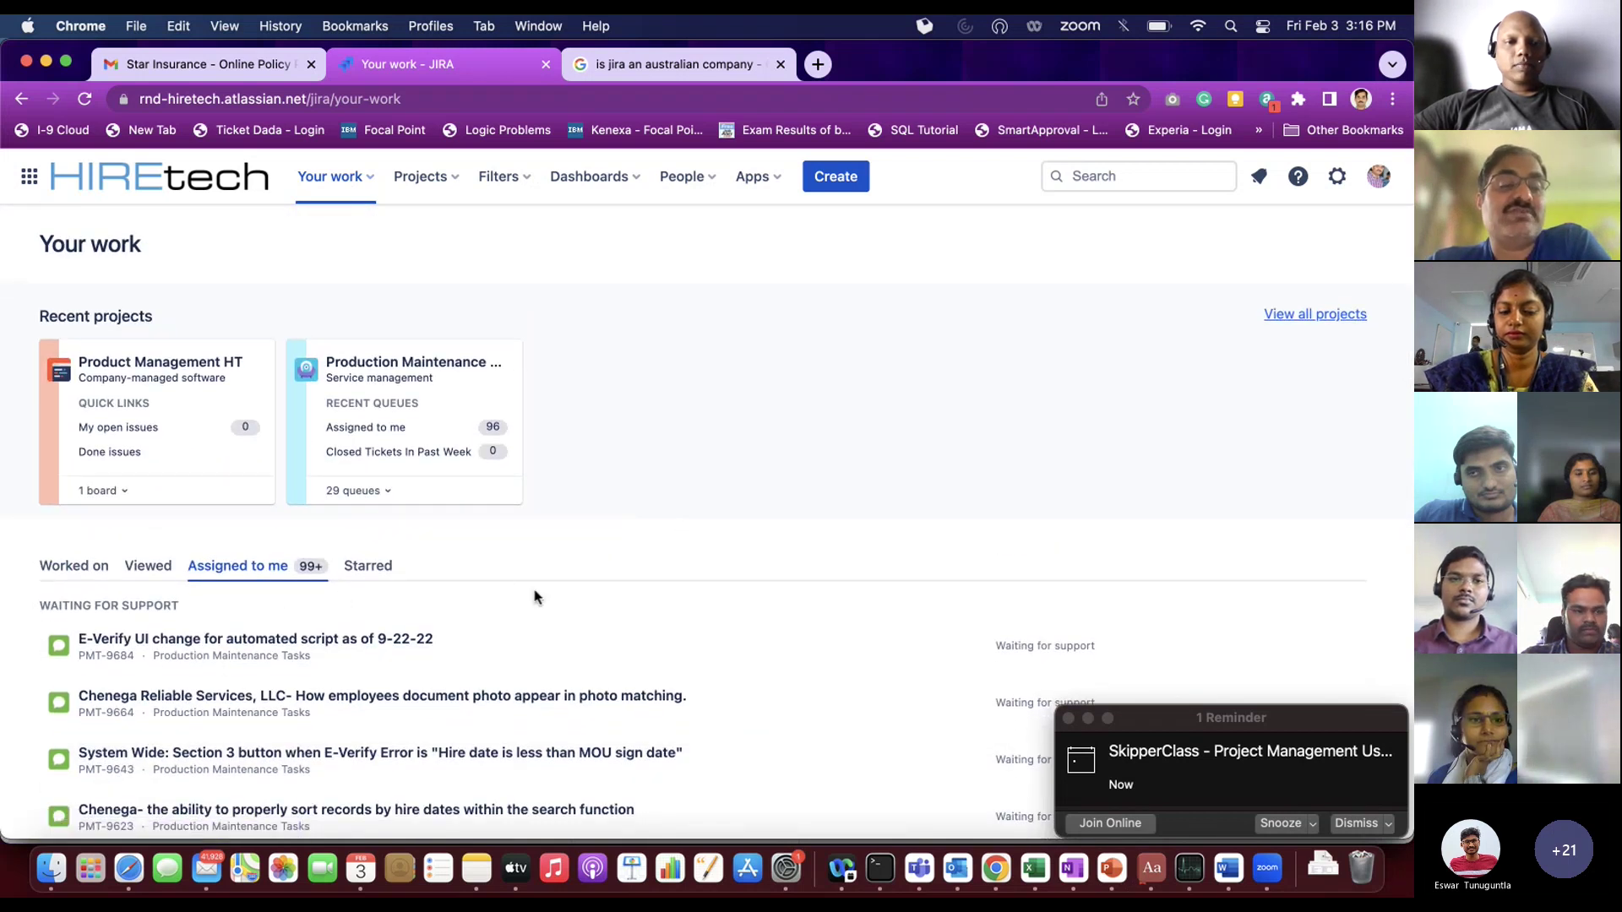
{"action": "scroll", "coordinate": [534, 596], "scroll_direction": "down", "scroll_amount": 10}
{"action": "scroll", "coordinate": [534, 596], "scroll_direction": "up", "scroll_amount": 10}
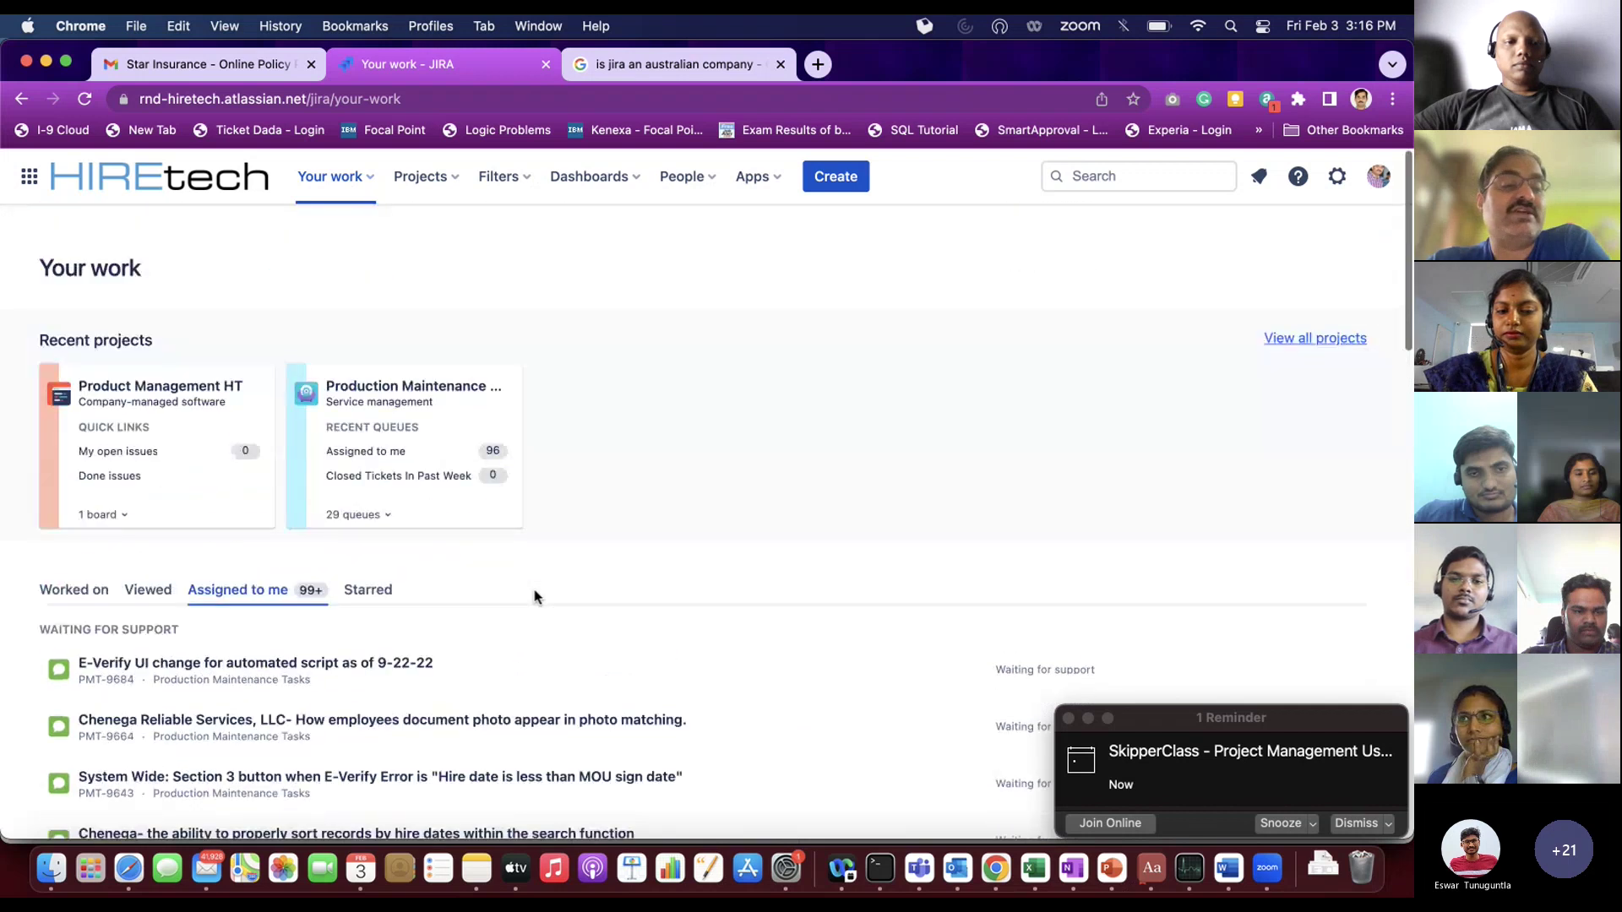
{"action": "scroll", "coordinate": [534, 596], "scroll_direction": "down", "scroll_amount": 1}
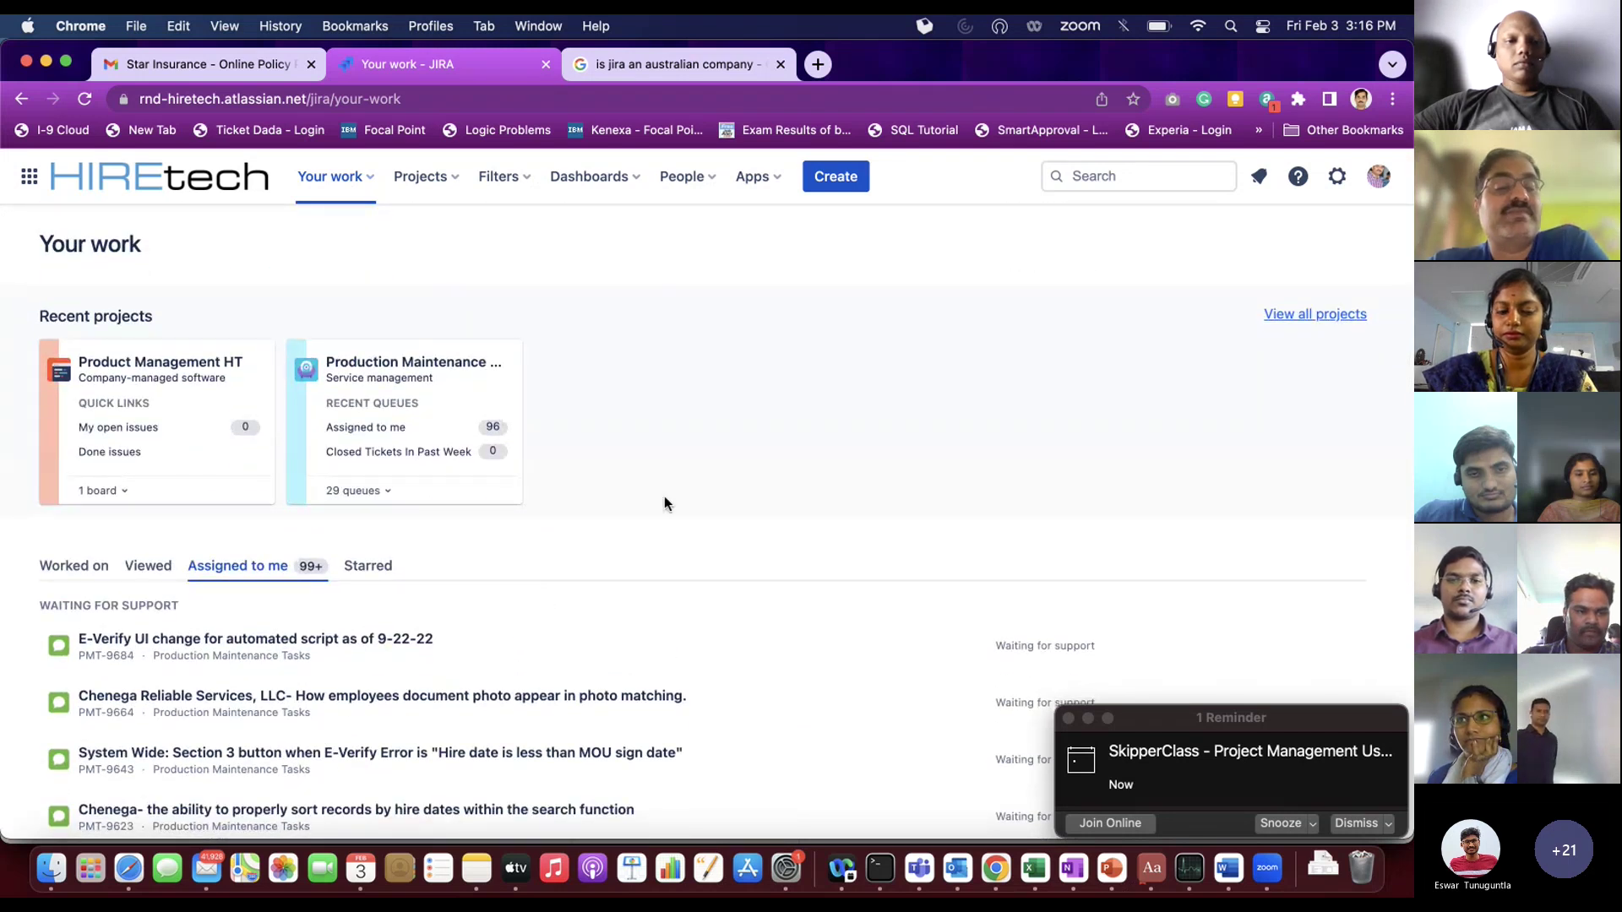
{"action": "scroll", "coordinate": [664, 495], "scroll_direction": "down", "scroll_amount": 10}
{"action": "scroll", "coordinate": [664, 503], "scroll_direction": "up", "scroll_amount": 10}
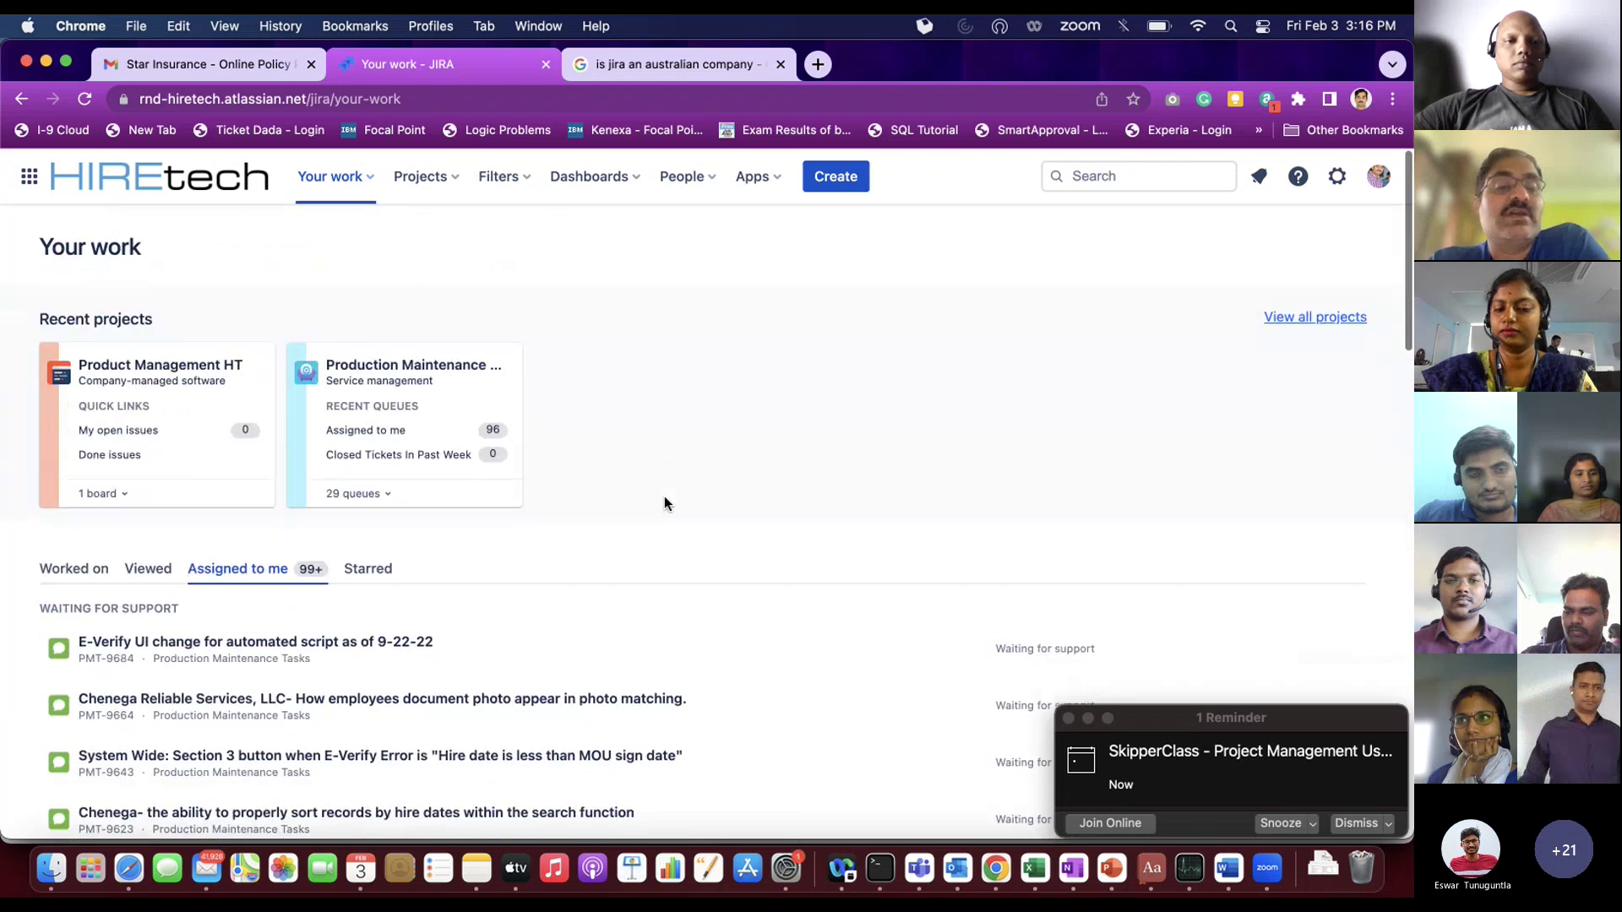
Step: Return to the Starred list and examine its boards, projects, filters and issues
{"action": "left_click", "coordinate": [378, 582]}
{"action": "scroll", "coordinate": [642, 626], "scroll_direction": "down", "scroll_amount": 3}
{"action": "scroll", "coordinate": [642, 626], "scroll_direction": "up", "scroll_amount": 3}
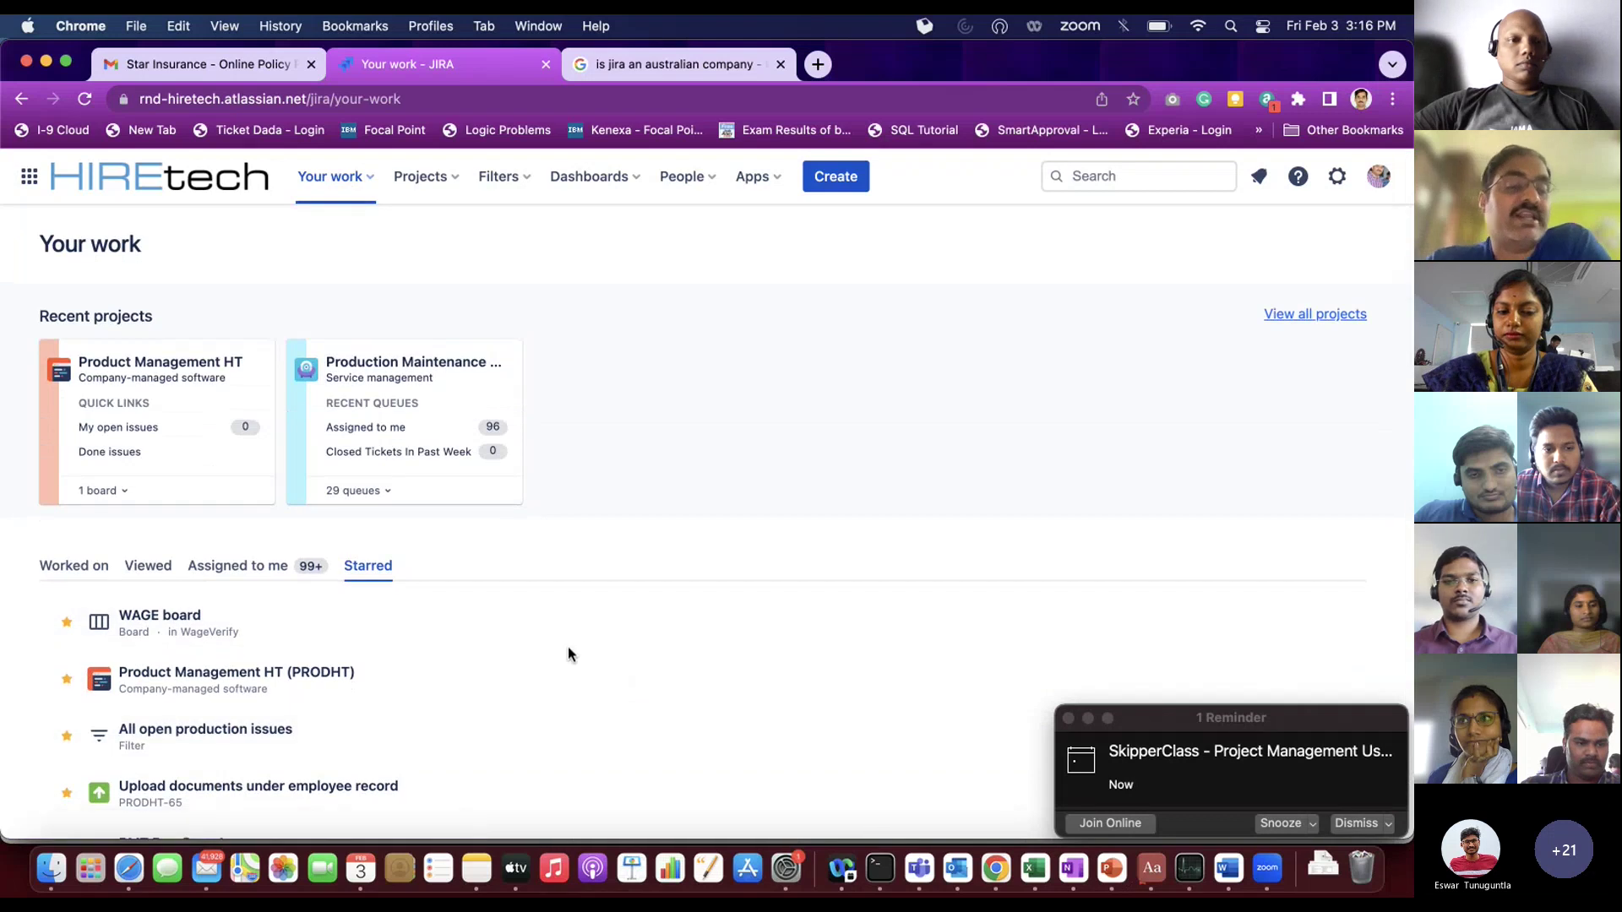
{"action": "scroll", "coordinate": [567, 655], "scroll_direction": "down", "scroll_amount": 3}
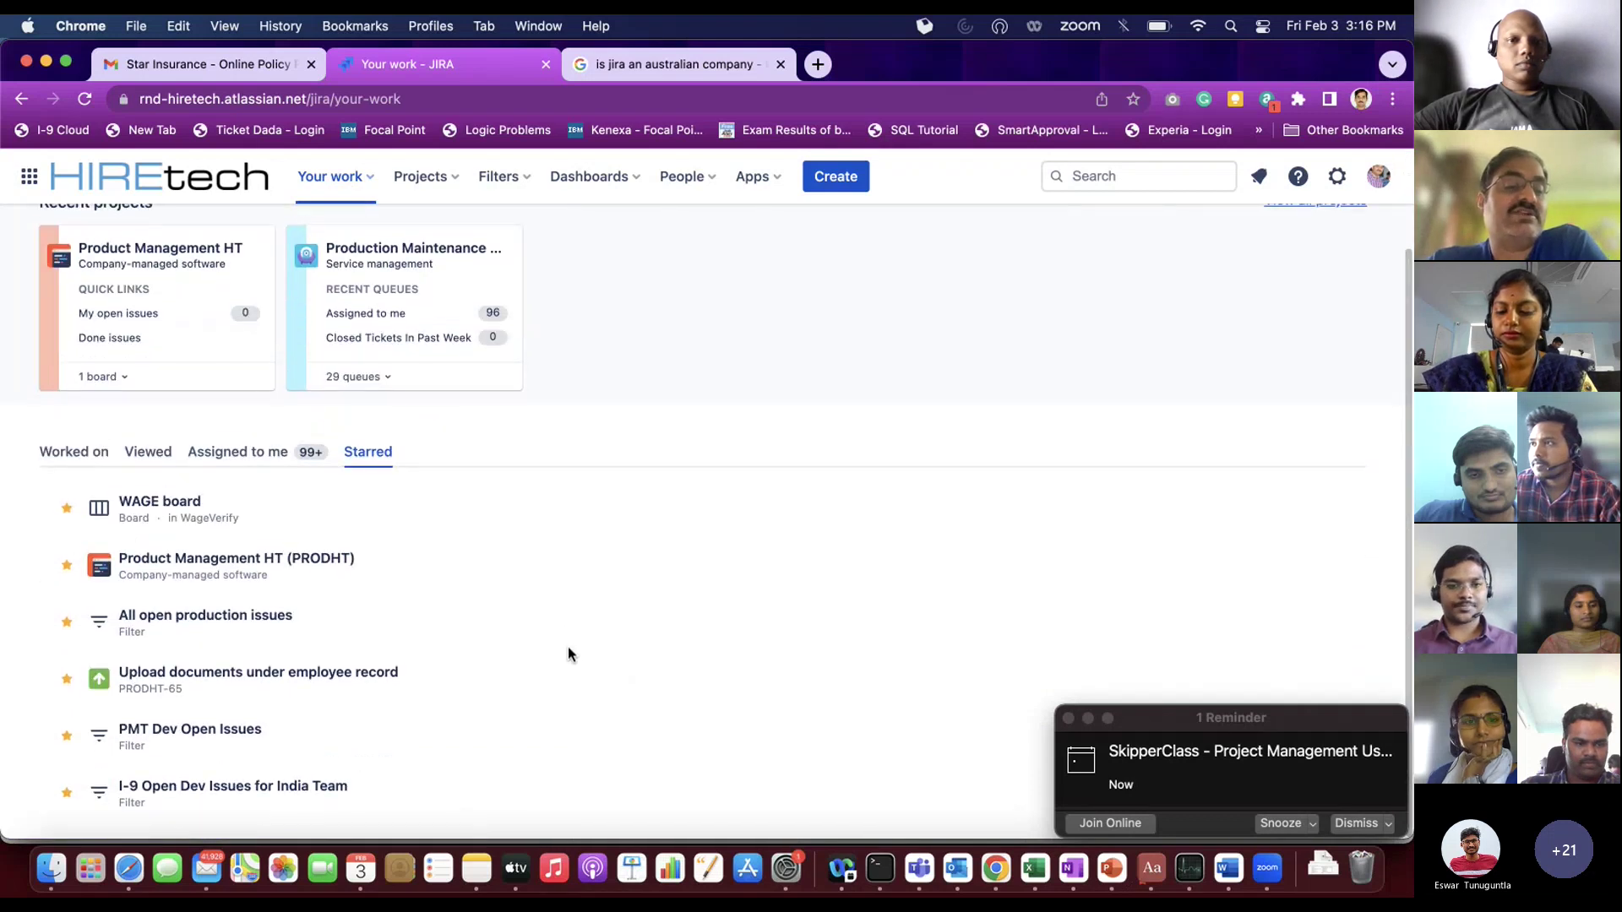
{"action": "scroll", "coordinate": [568, 654], "scroll_direction": "up", "scroll_amount": 3}
{"action": "scroll", "coordinate": [517, 667], "scroll_direction": "down", "scroll_amount": 3}
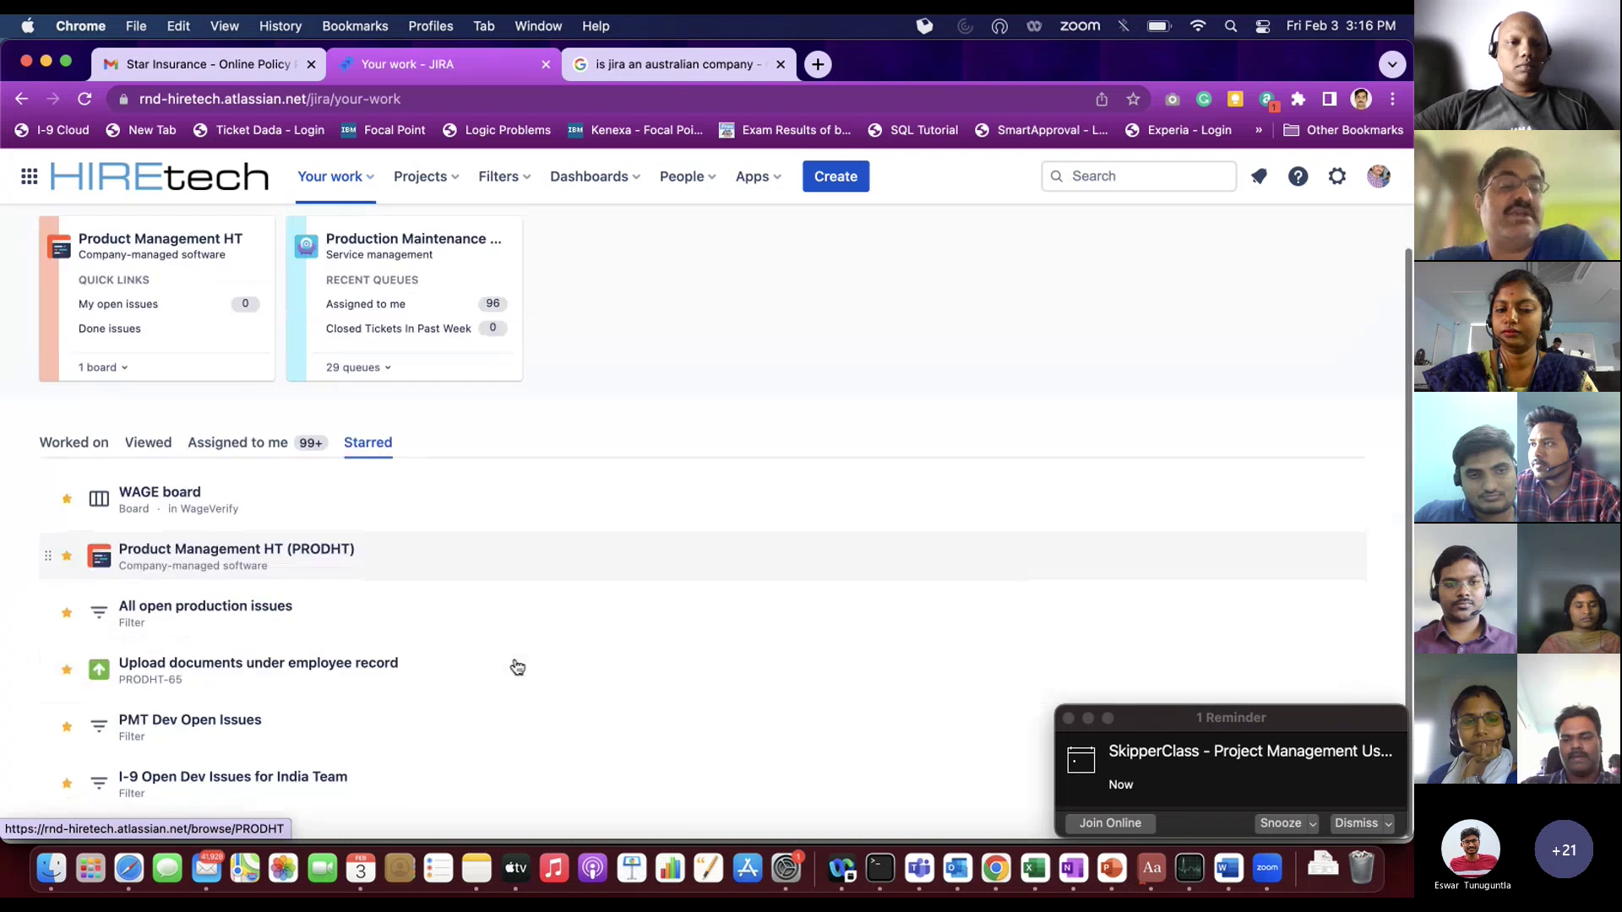
{"action": "scroll", "coordinate": [517, 668], "scroll_direction": "up", "scroll_amount": 3}
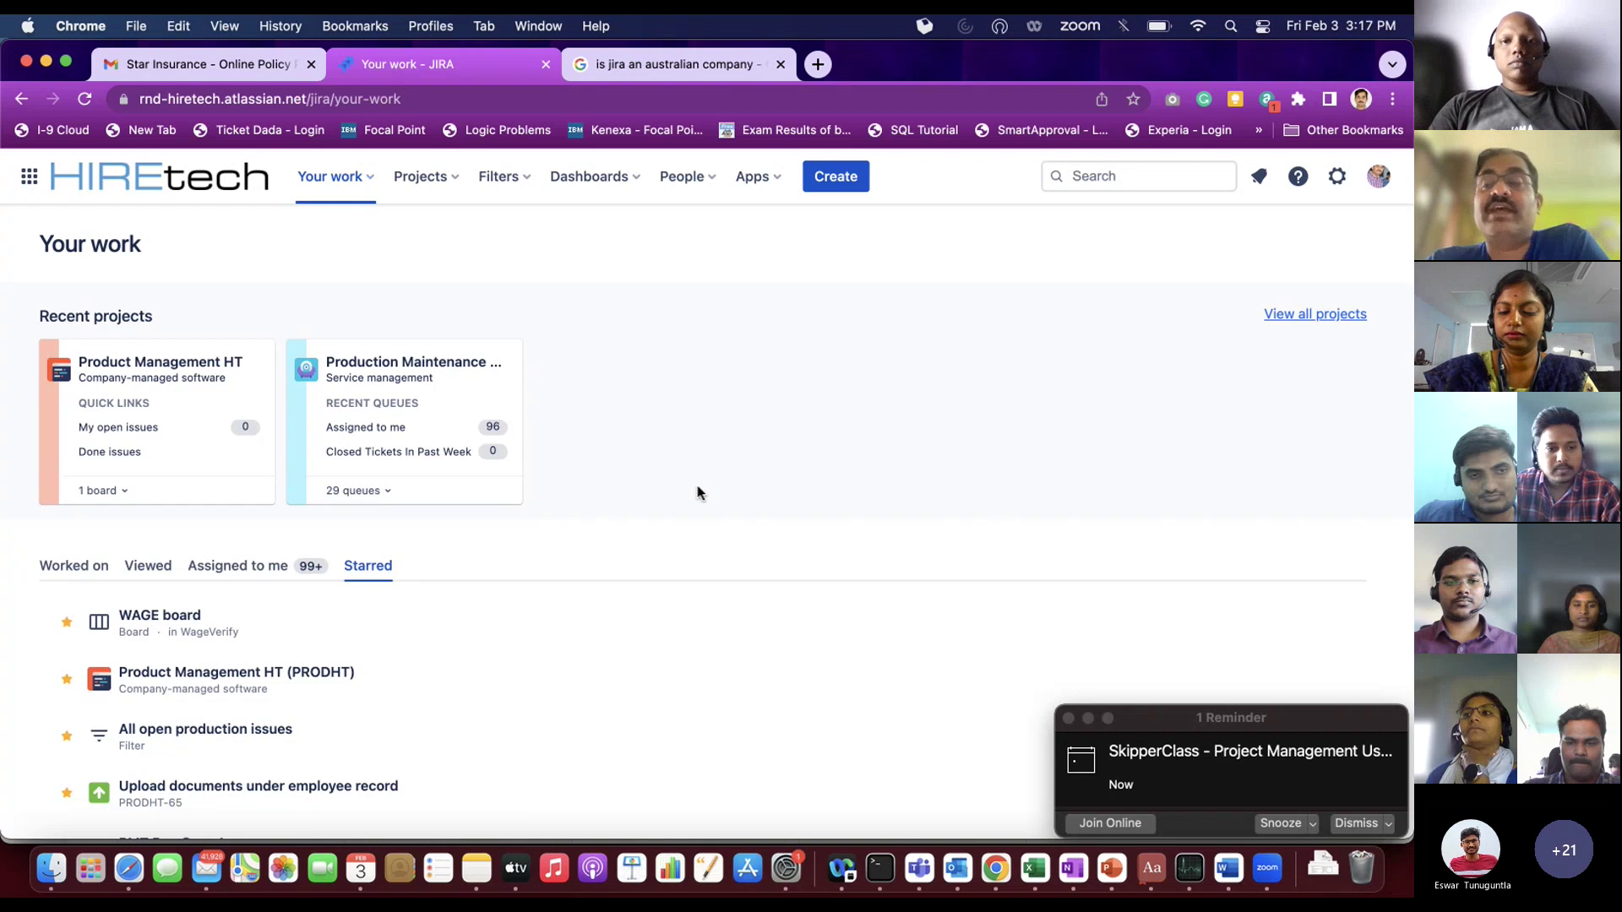
{"action": "scroll", "coordinate": [698, 491], "scroll_direction": "up", "scroll_amount": 1}
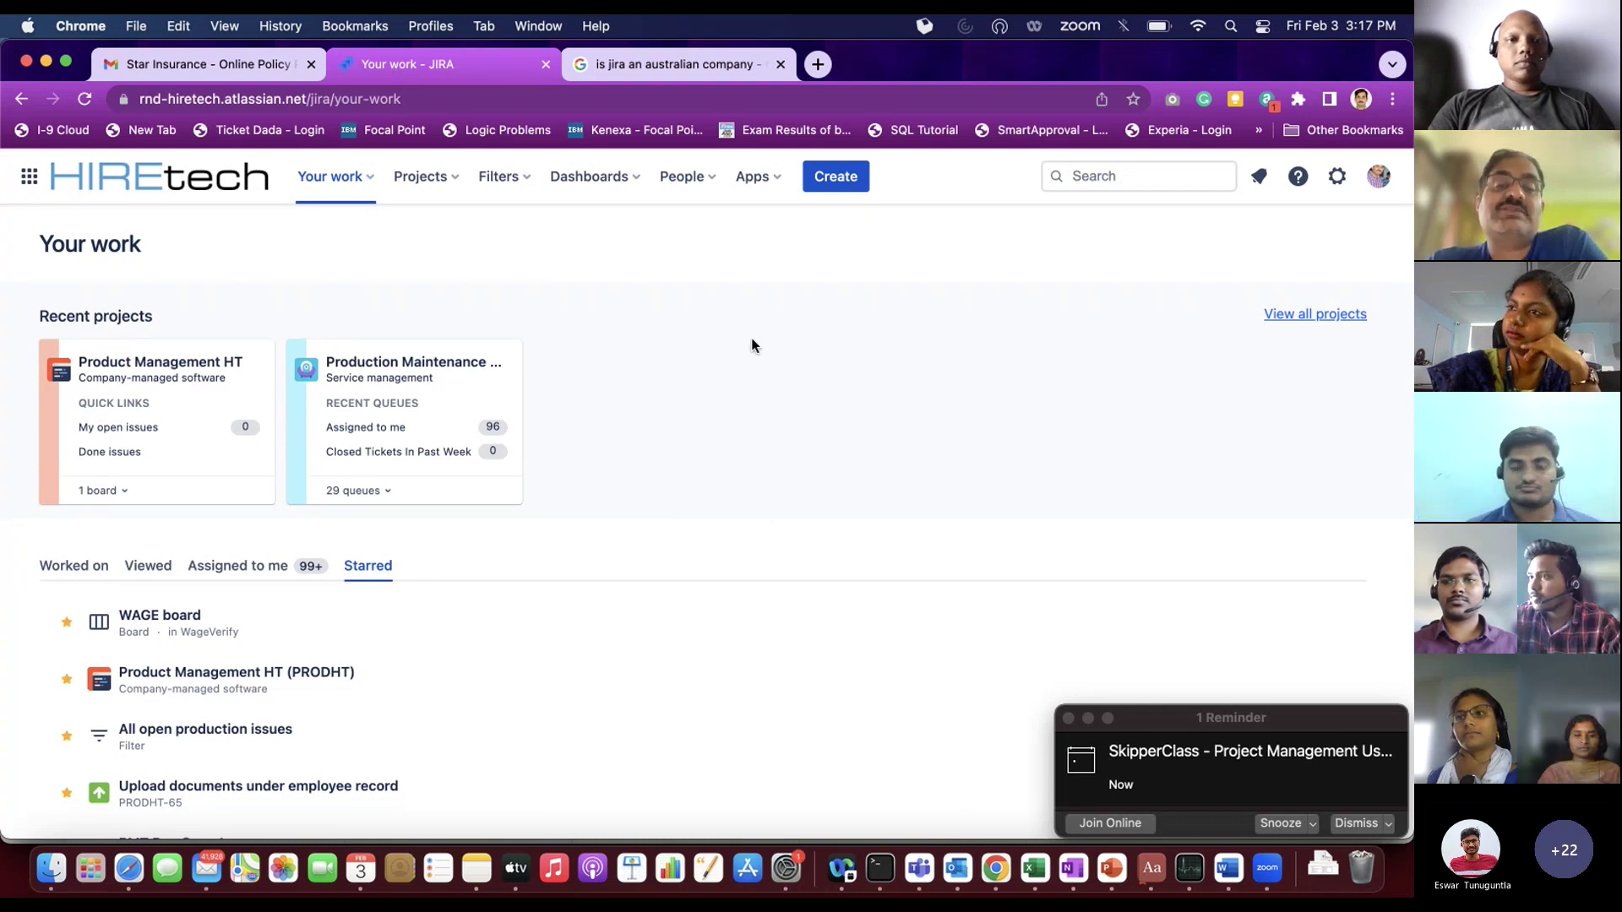
{"action": "scroll", "coordinate": [753, 344], "scroll_direction": "up", "scroll_amount": 1}
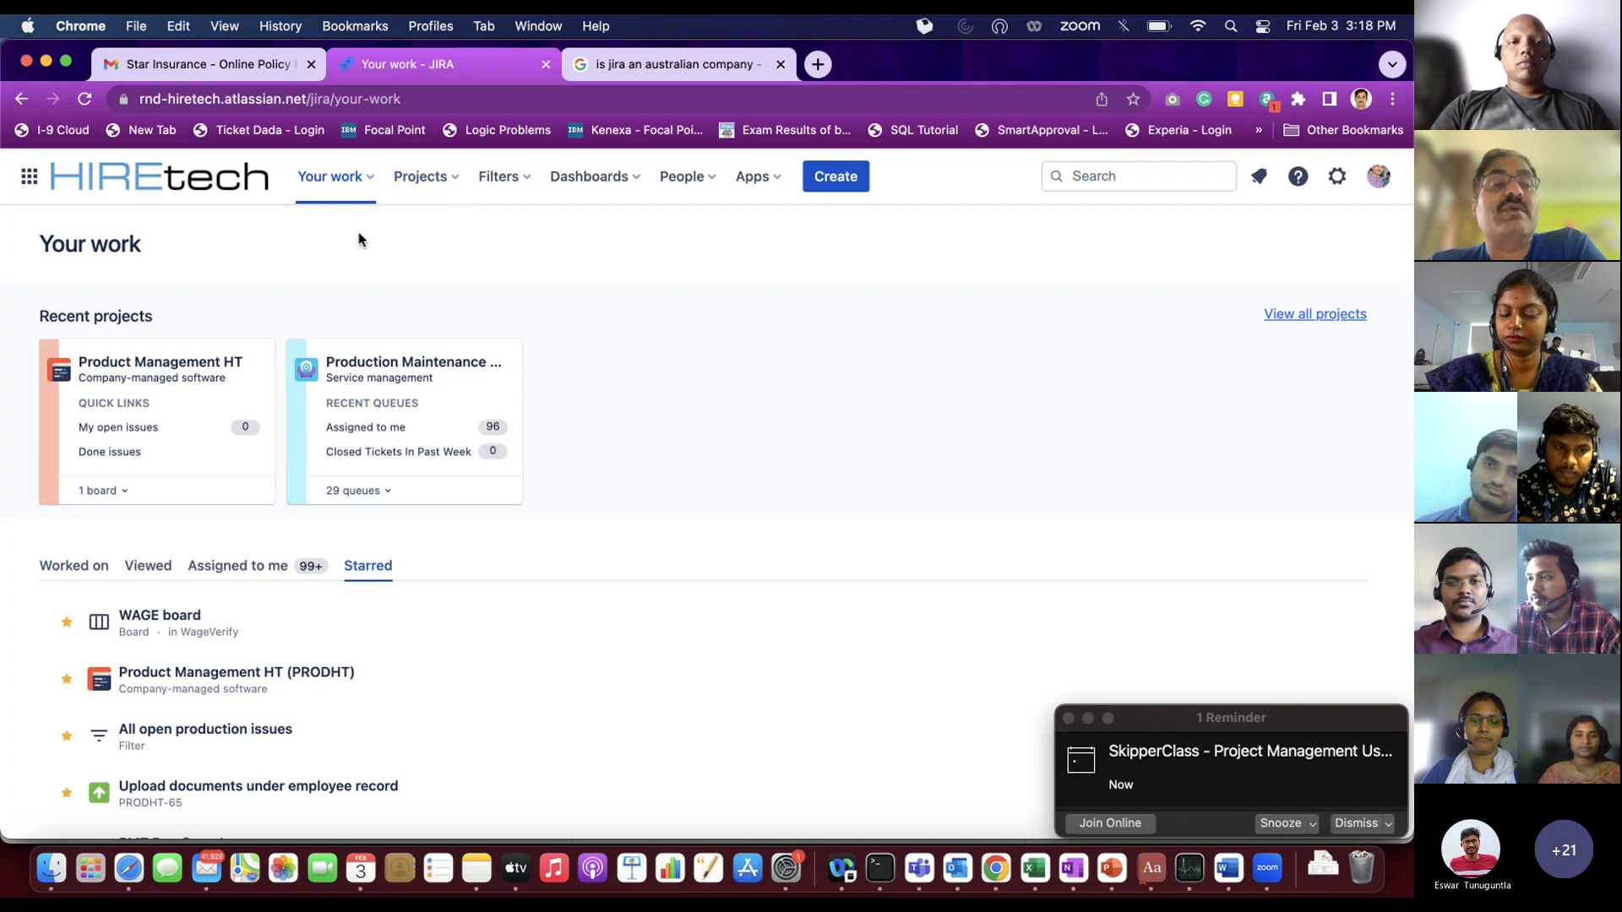
Step: Check the starred and recent entries available under Projects and under Filters
{"action": "left_click", "coordinate": [455, 182]}
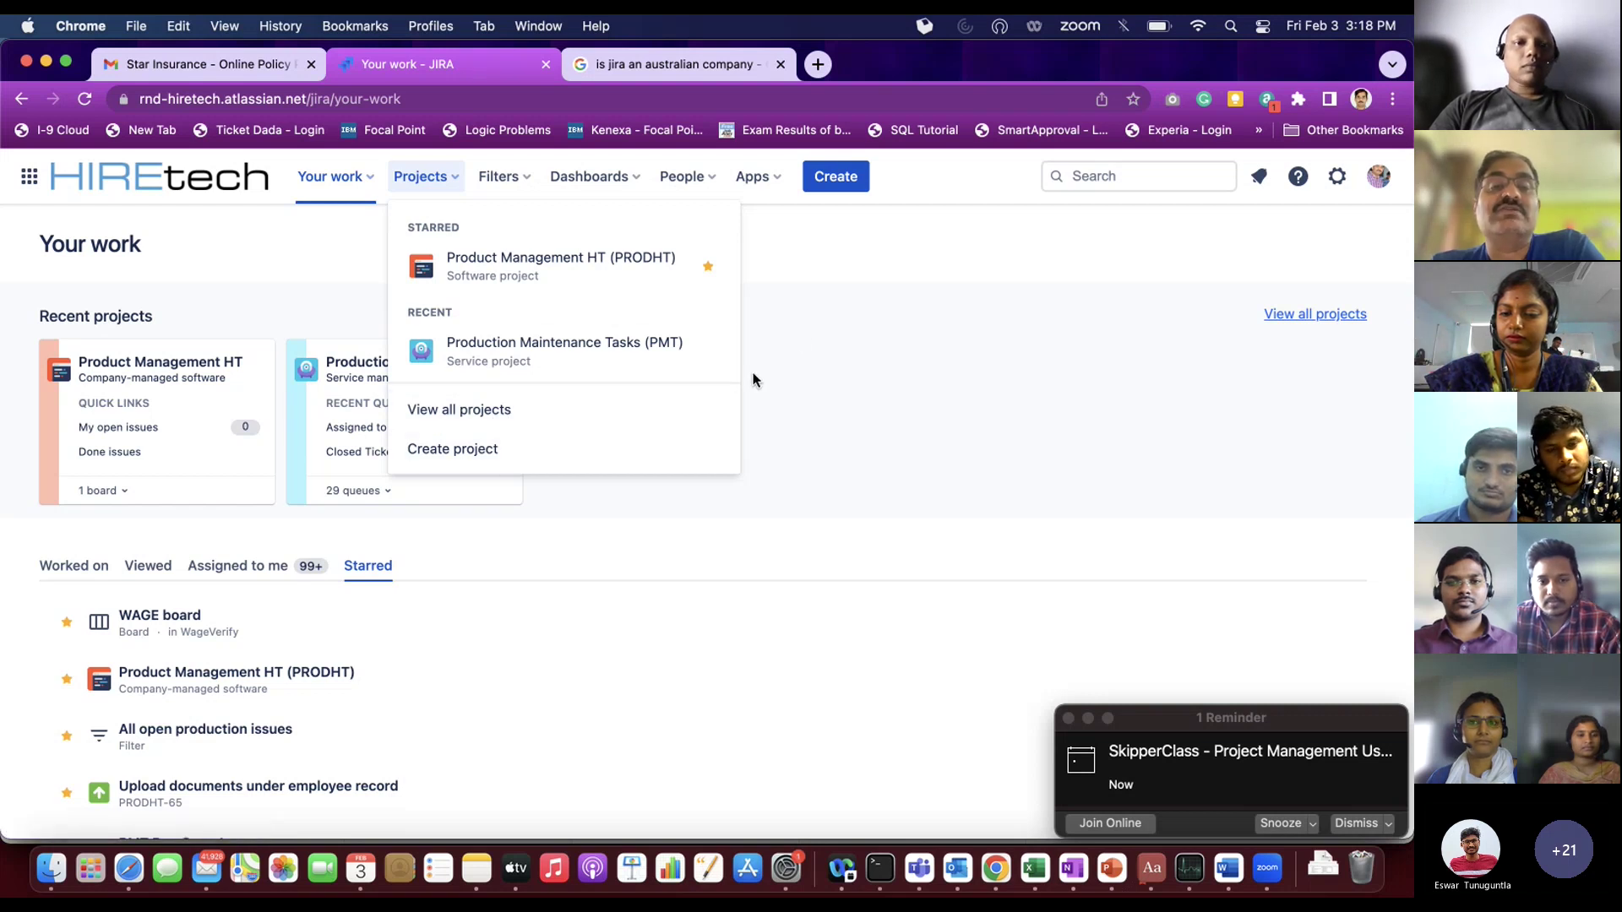
{"action": "left_click", "coordinate": [863, 318]}
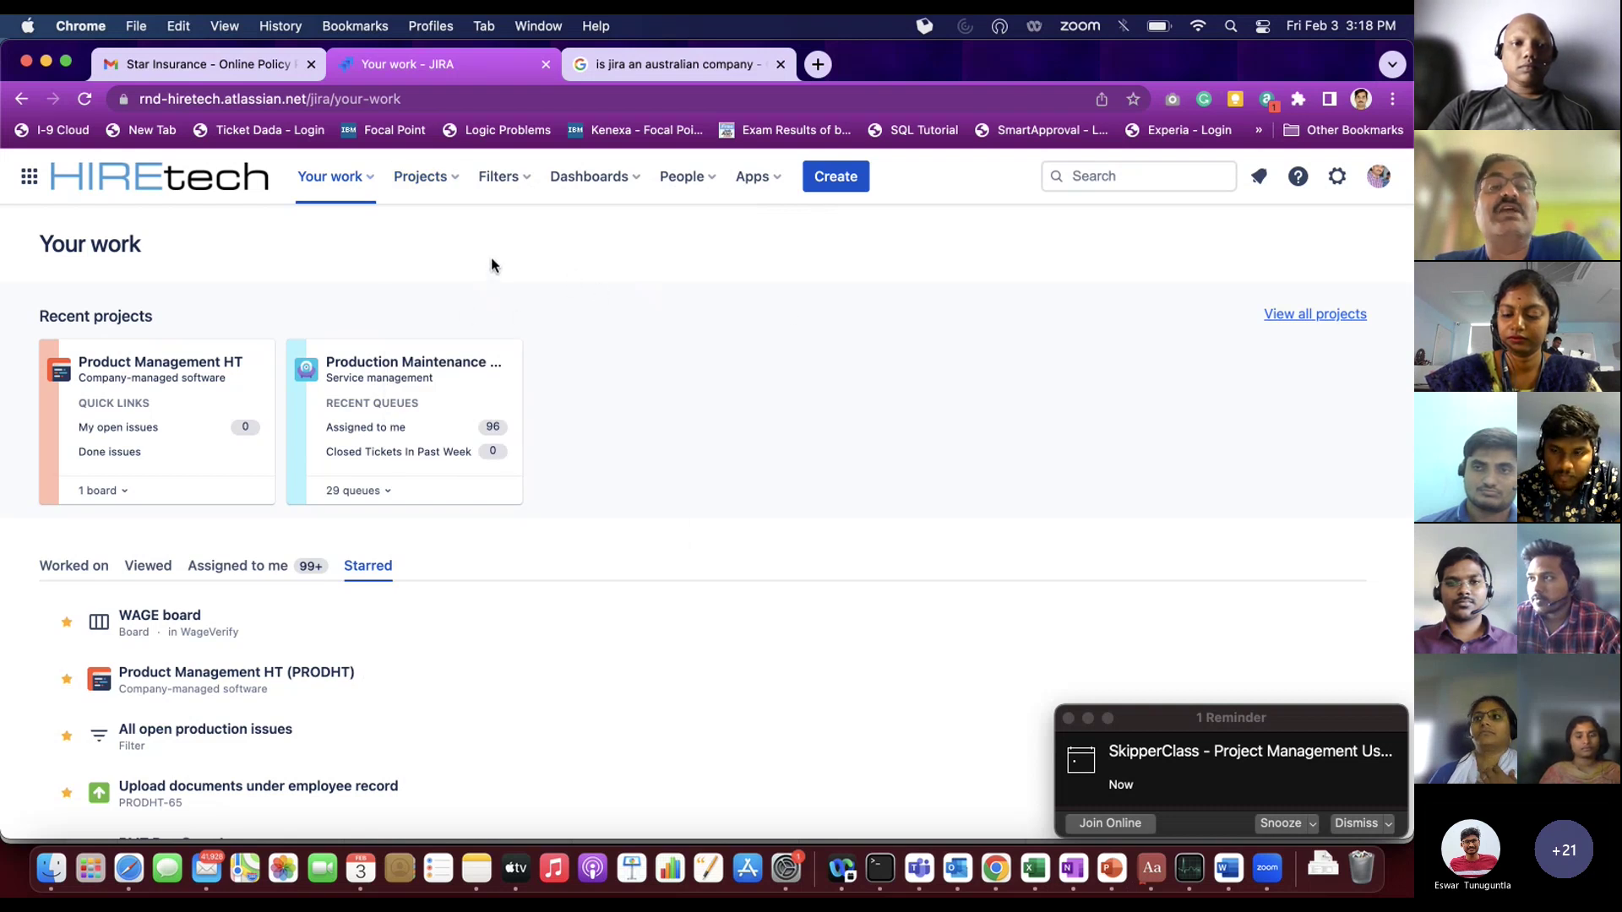
{"action": "left_click", "coordinate": [525, 186]}
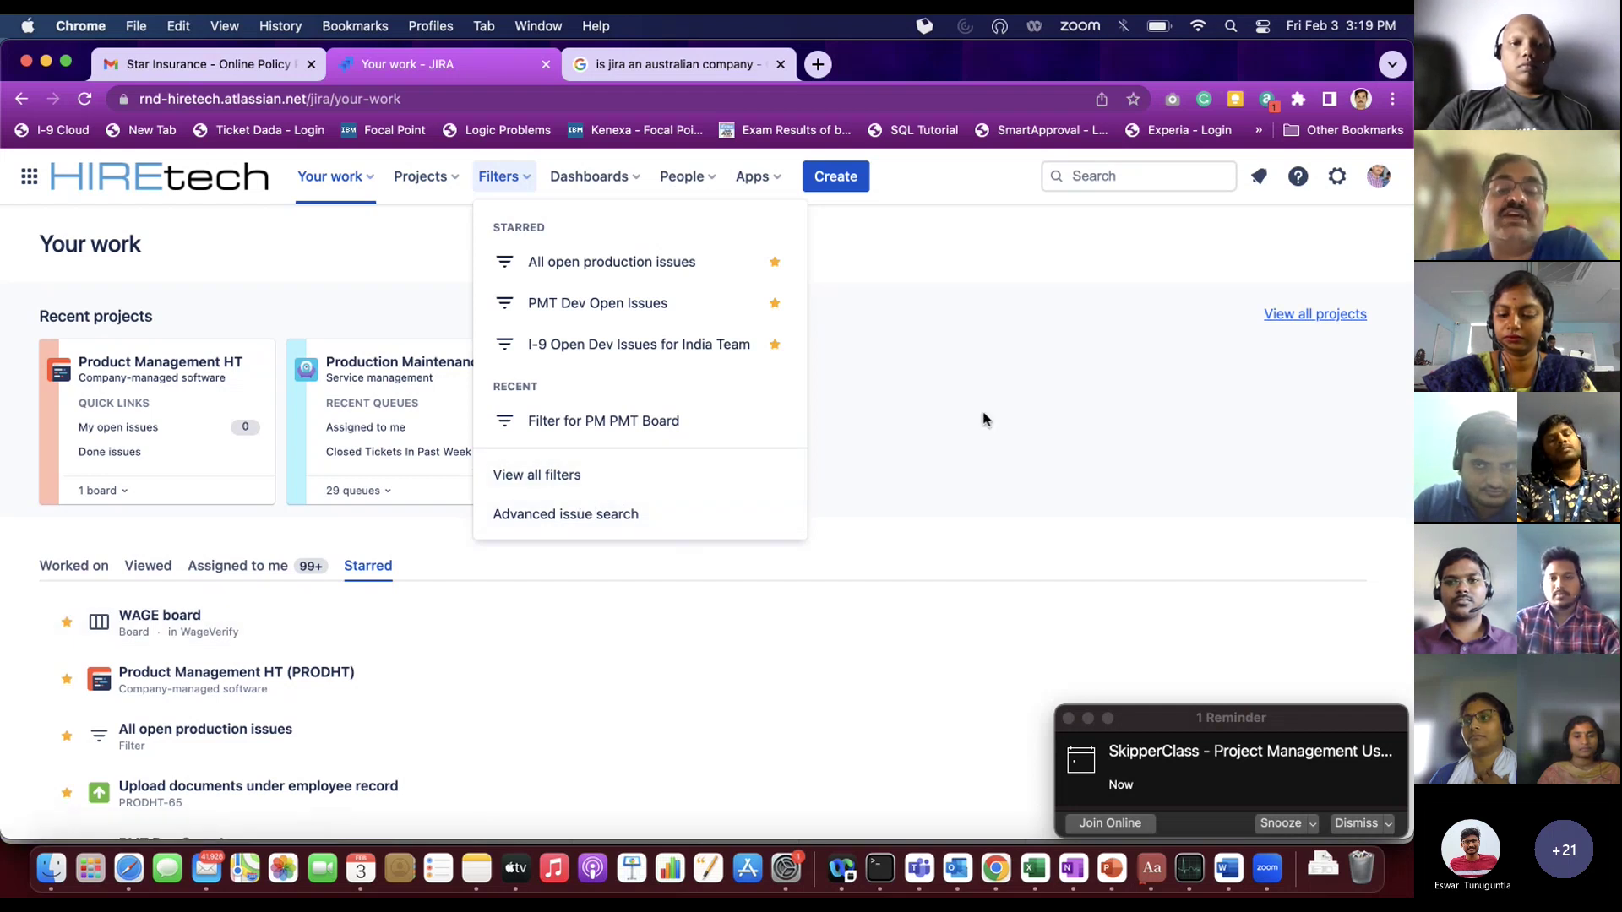
{"action": "left_click", "coordinate": [919, 261]}
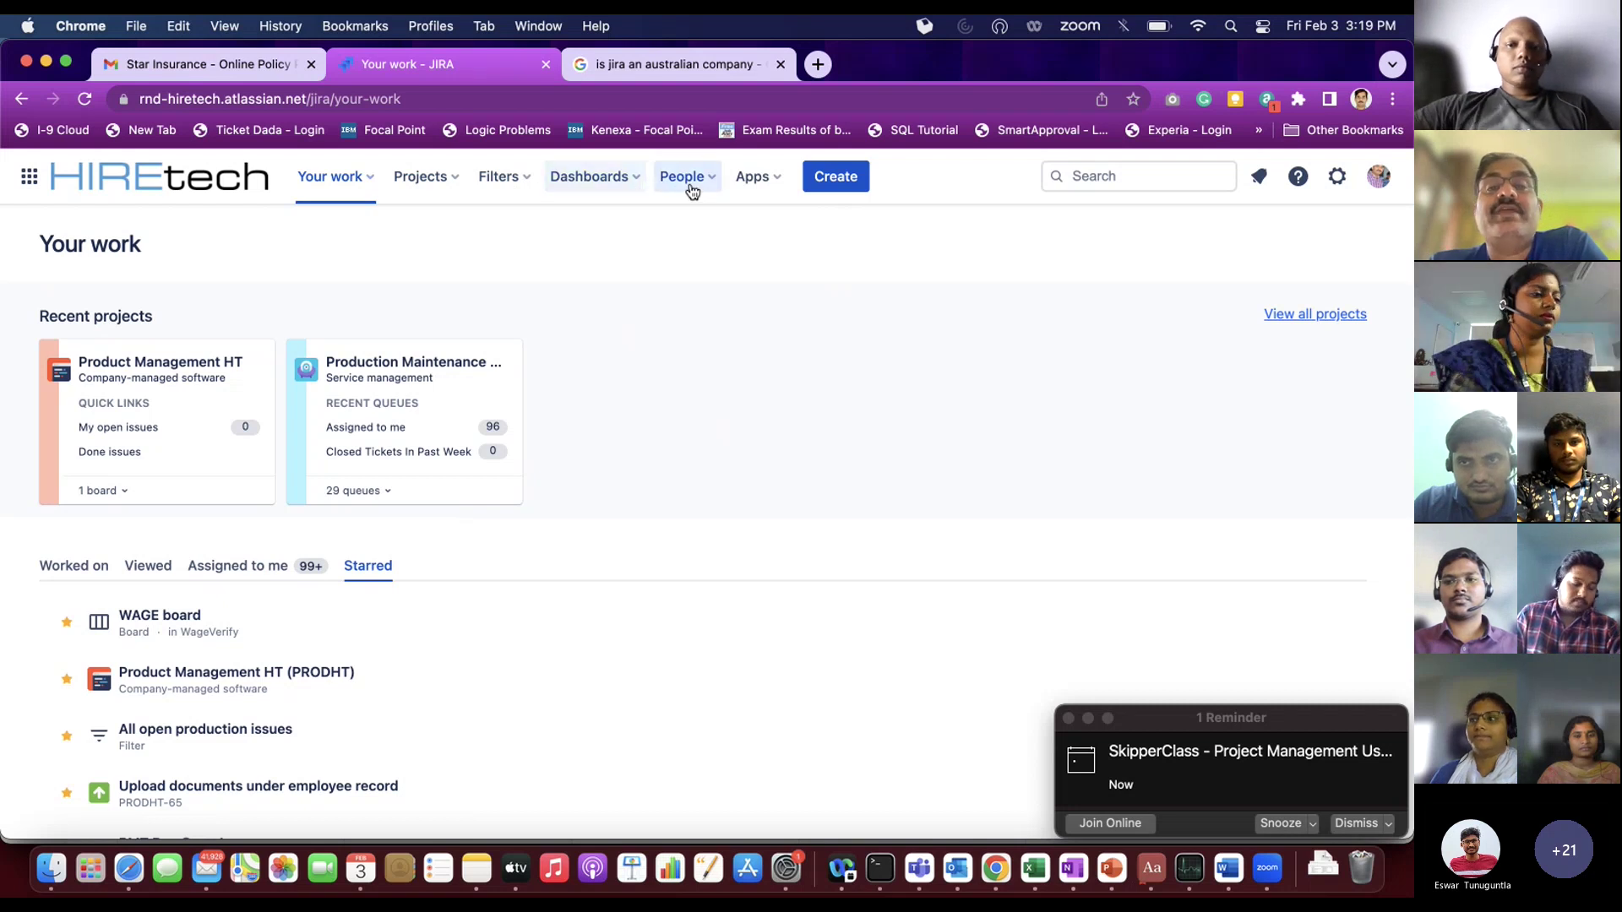
Step: Open the Assigned Queue Dashboard from the list of all dashboards
{"action": "left_click", "coordinate": [632, 186]}
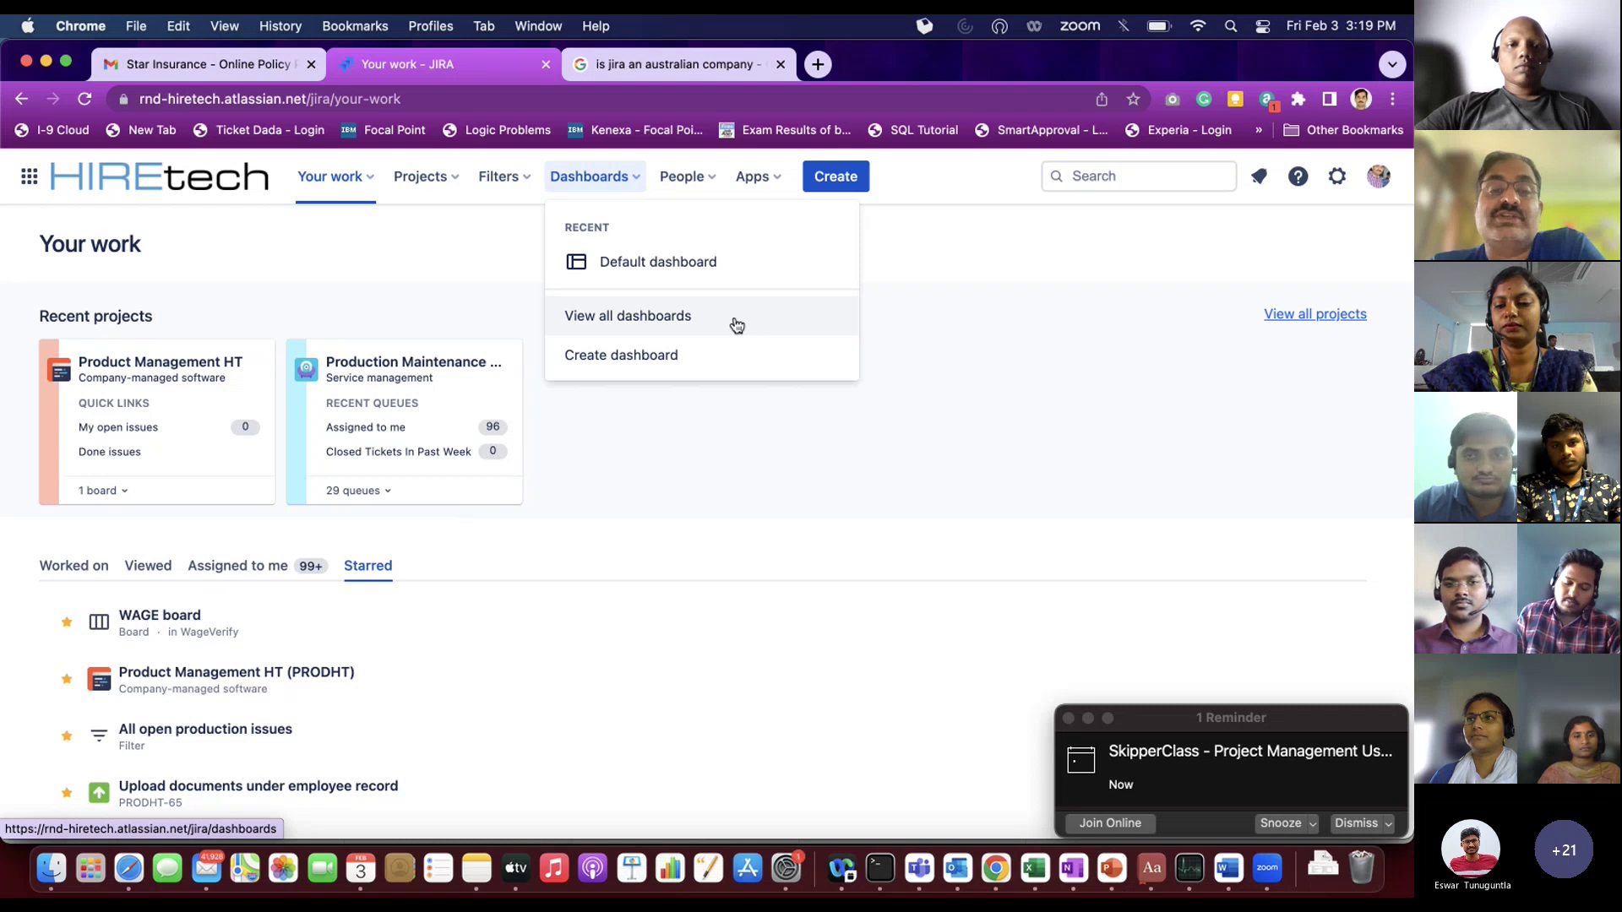
{"action": "left_click", "coordinate": [656, 325]}
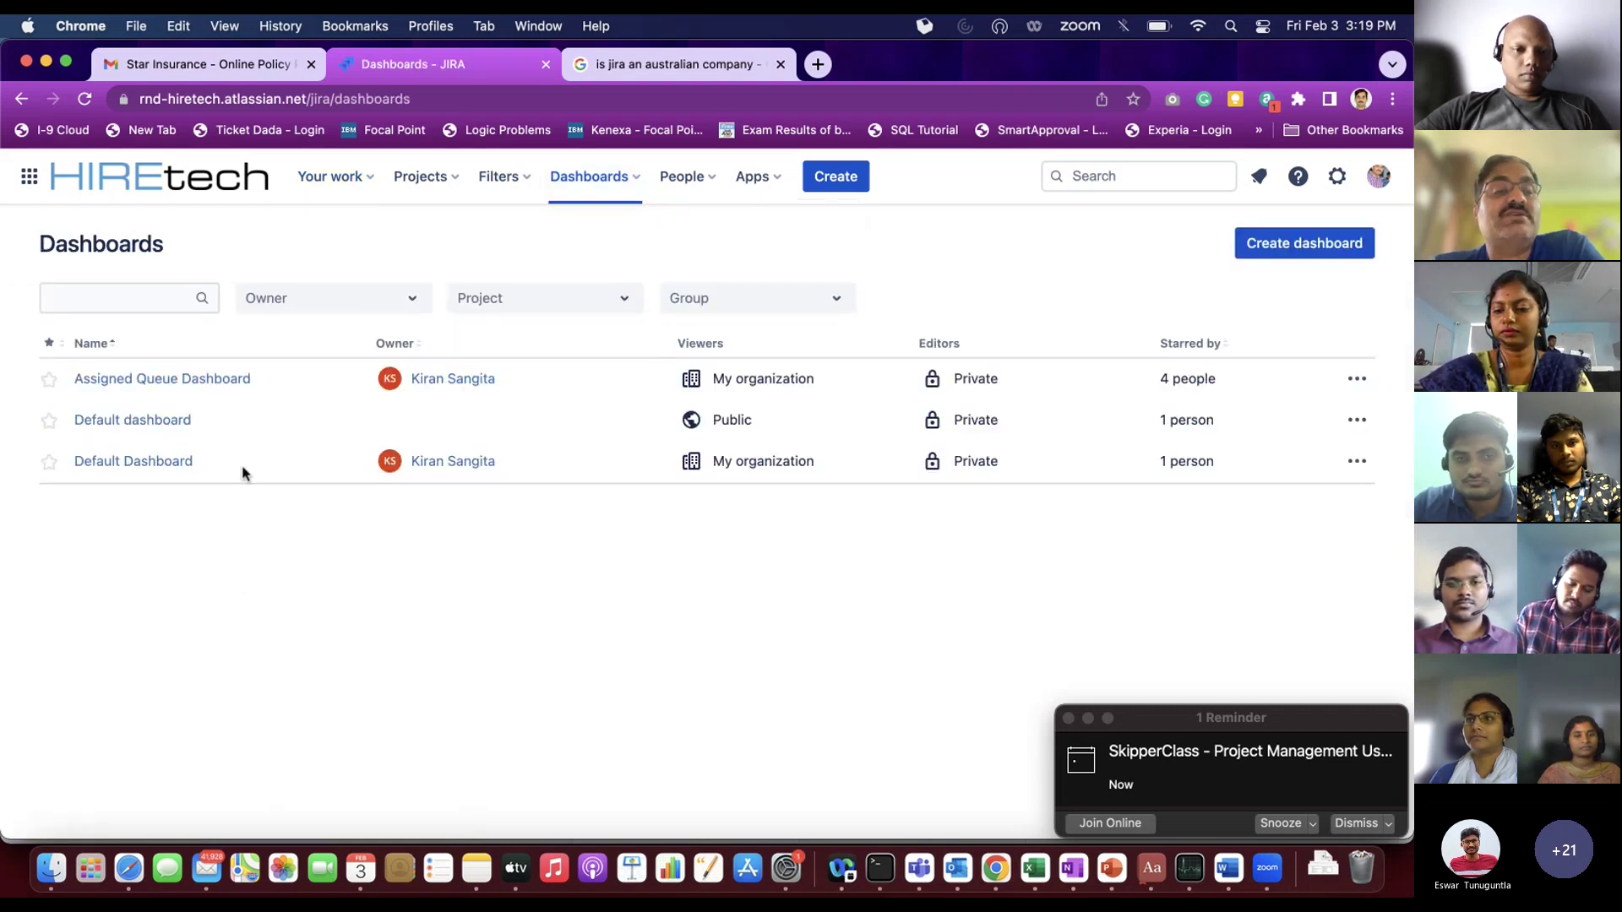
{"action": "left_click", "coordinate": [179, 382]}
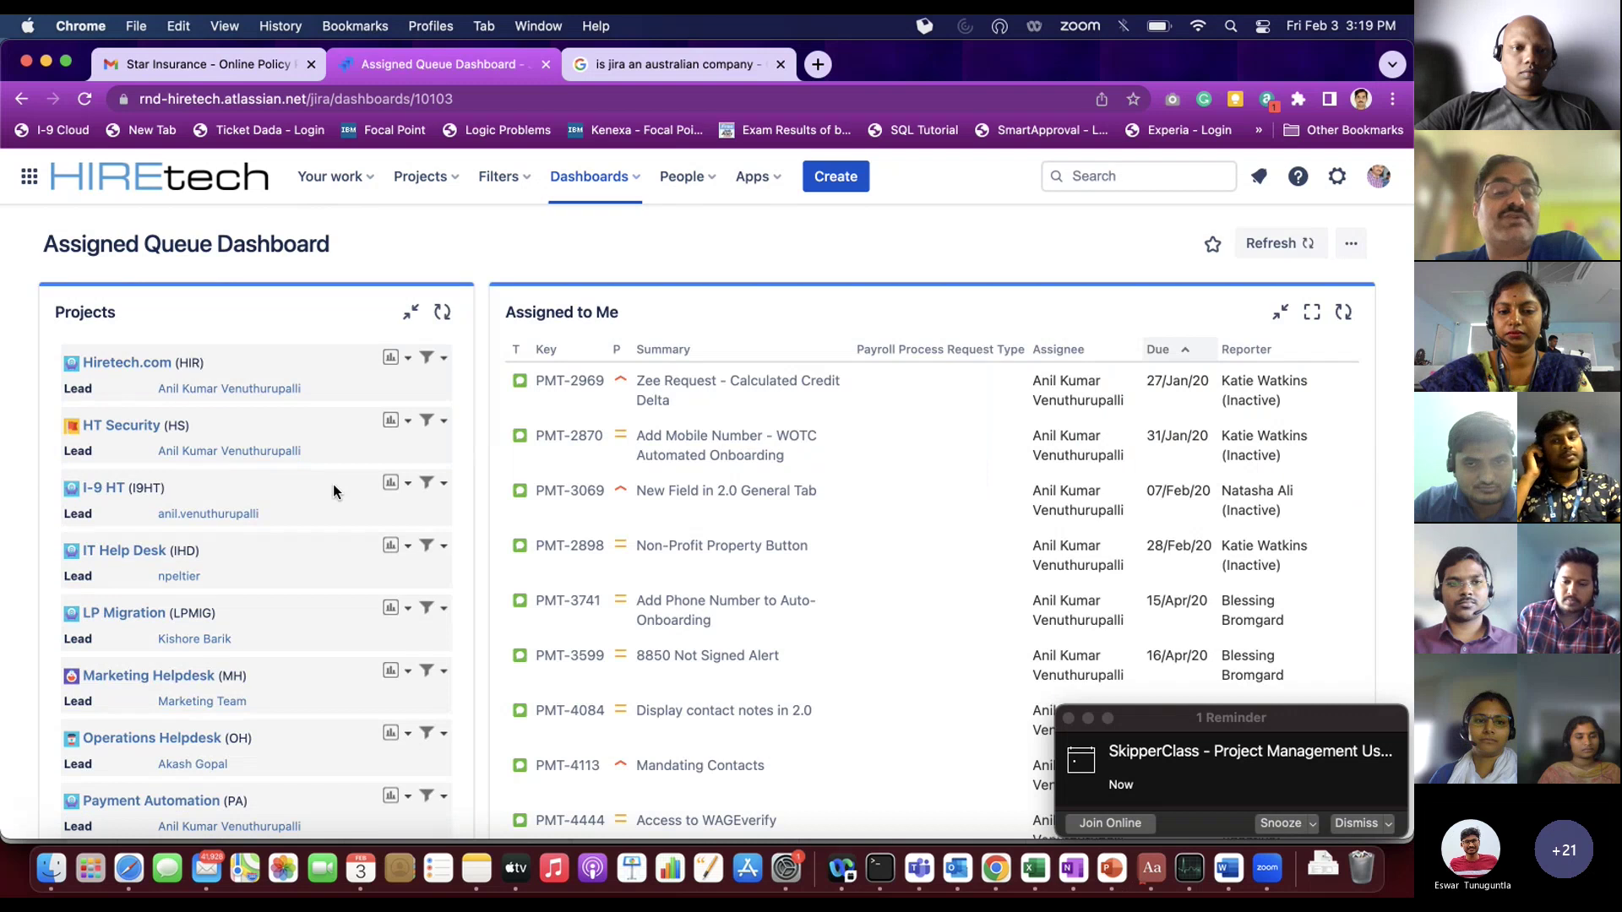
Step: Examine the Assigned Queue Dashboard's projects and assigned issues, along with the extra actions available for the dashboard
{"action": "scroll", "coordinate": [334, 490], "scroll_direction": "down", "scroll_amount": 10}
{"action": "scroll", "coordinate": [334, 490], "scroll_direction": "up", "scroll_amount": 9}
{"action": "scroll", "coordinate": [333, 491], "scroll_direction": "up", "scroll_amount": 1}
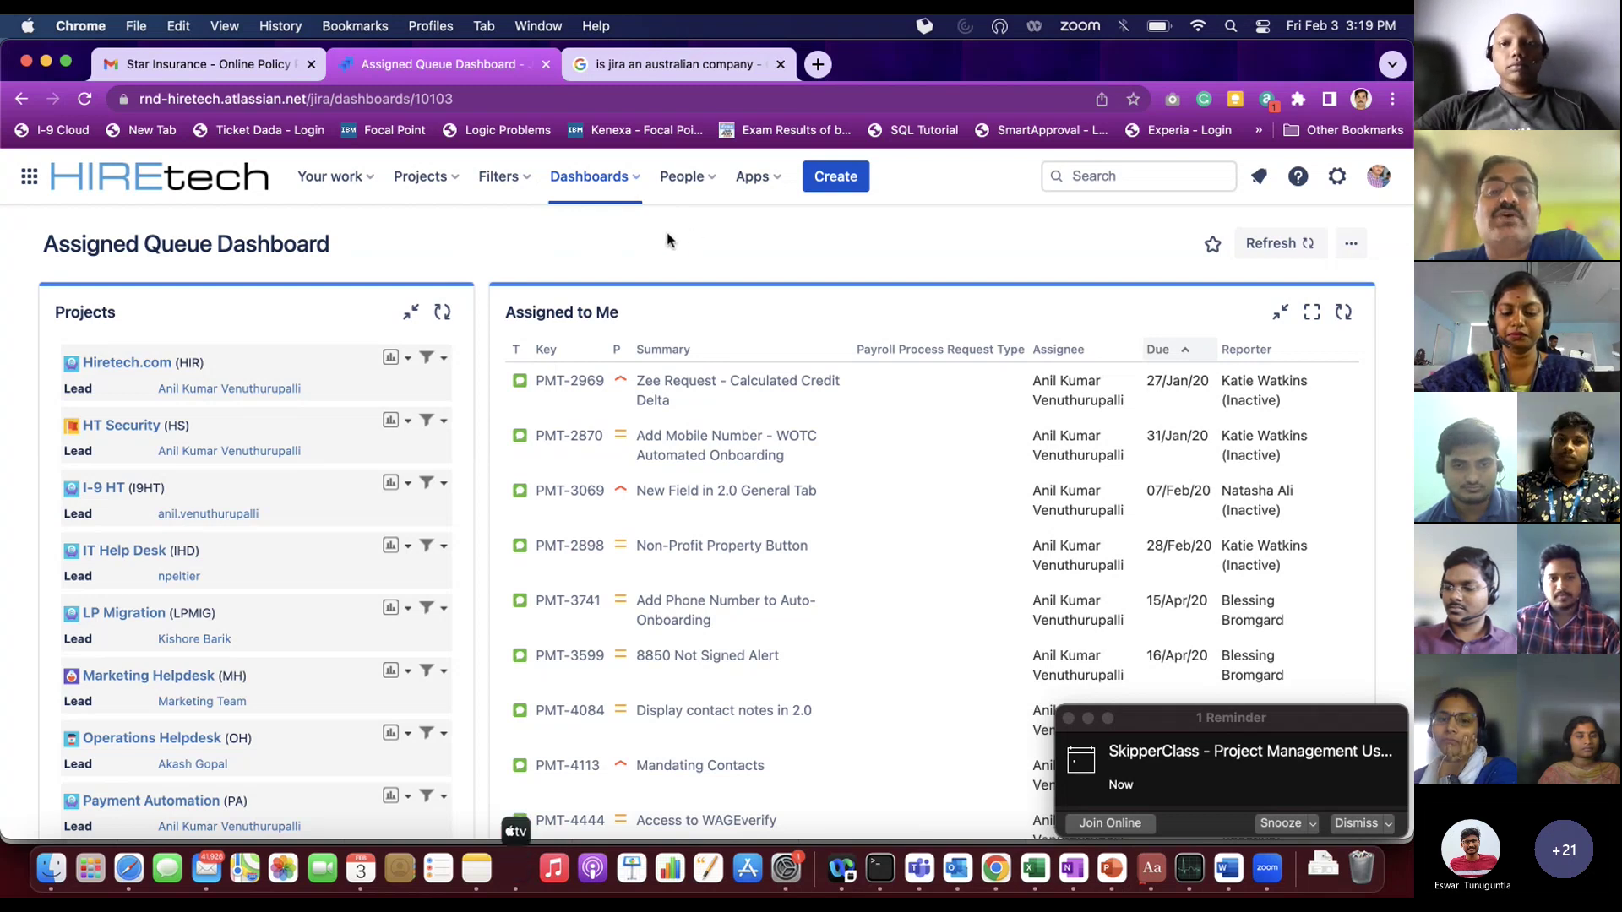
{"action": "scroll", "coordinate": [754, 474], "scroll_direction": "down", "scroll_amount": 10}
{"action": "scroll", "coordinate": [754, 474], "scroll_direction": "up", "scroll_amount": 10}
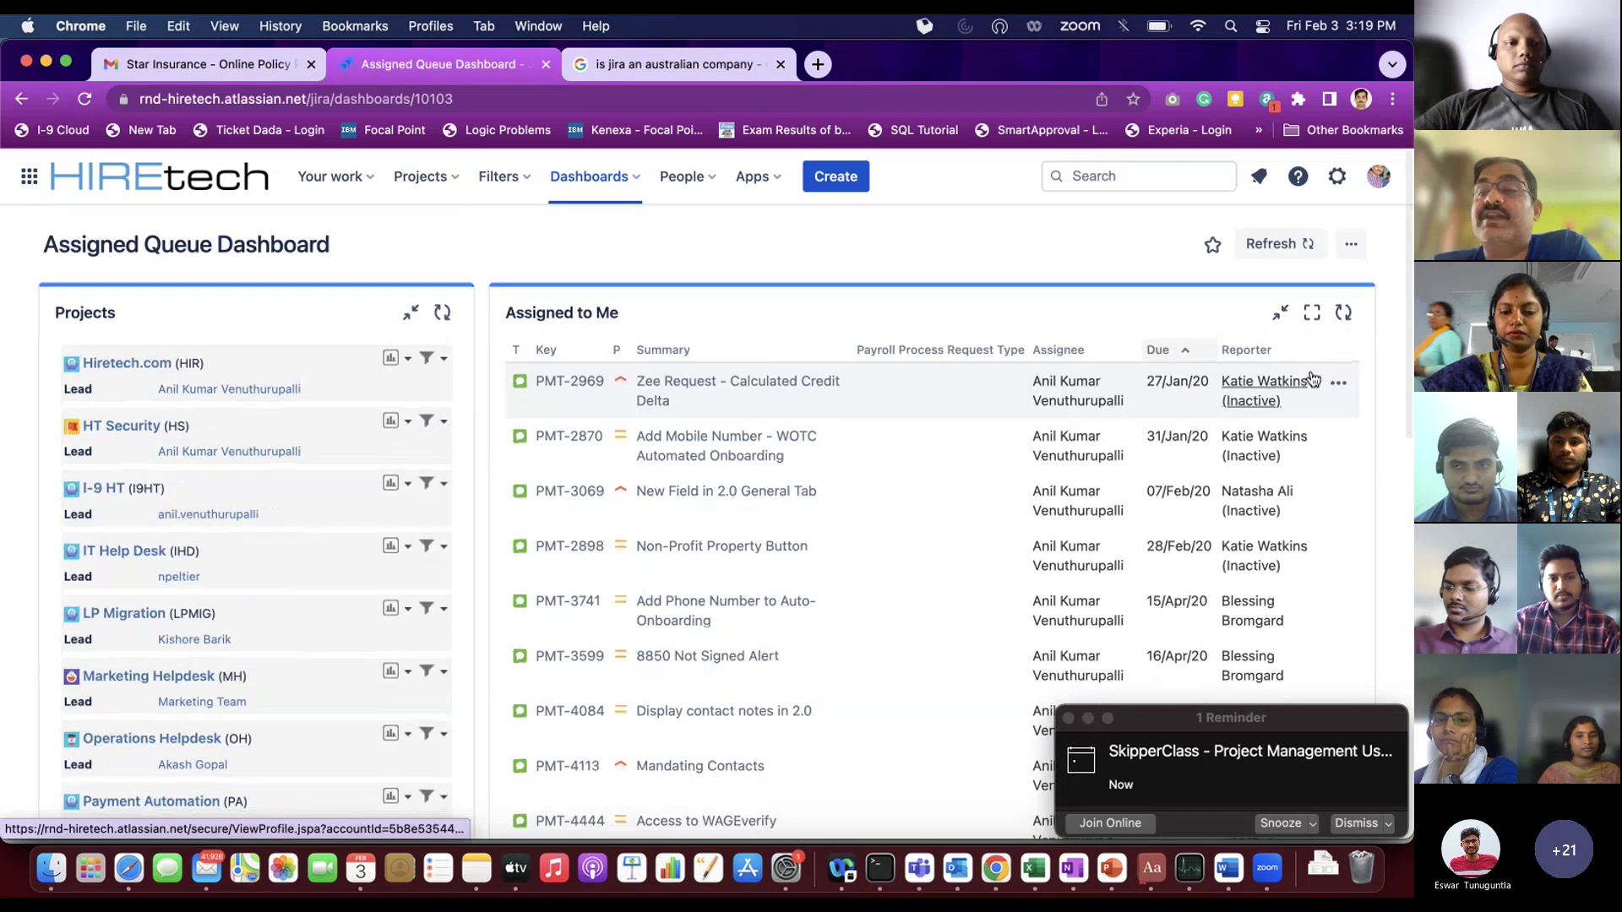
{"action": "left_click", "coordinate": [1351, 244]}
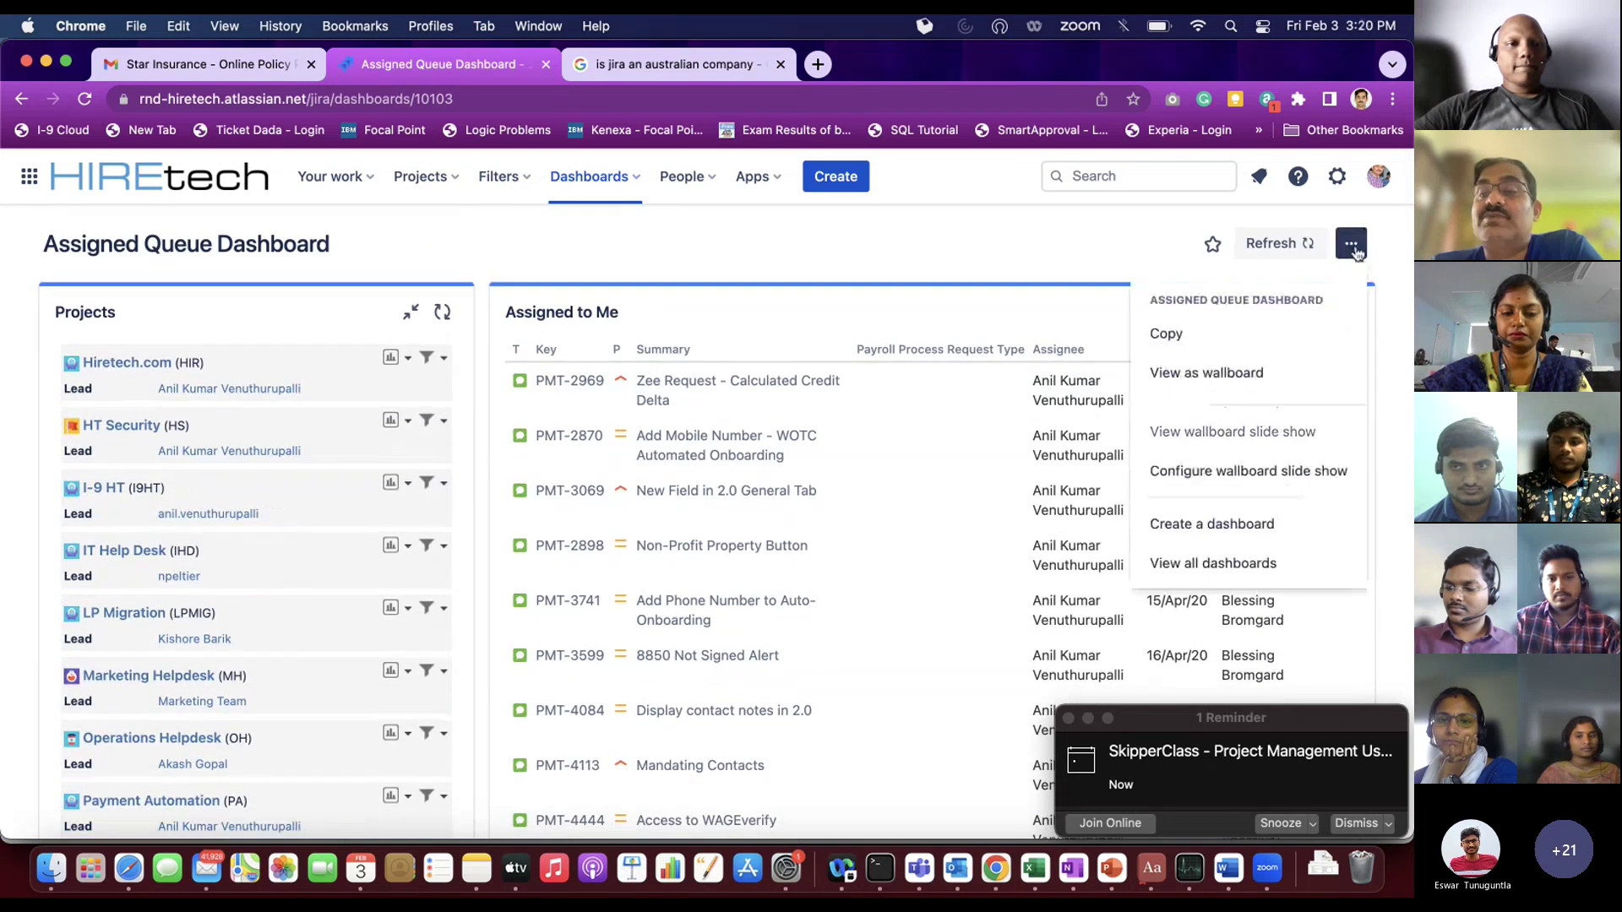
{"action": "left_click", "coordinate": [1087, 231]}
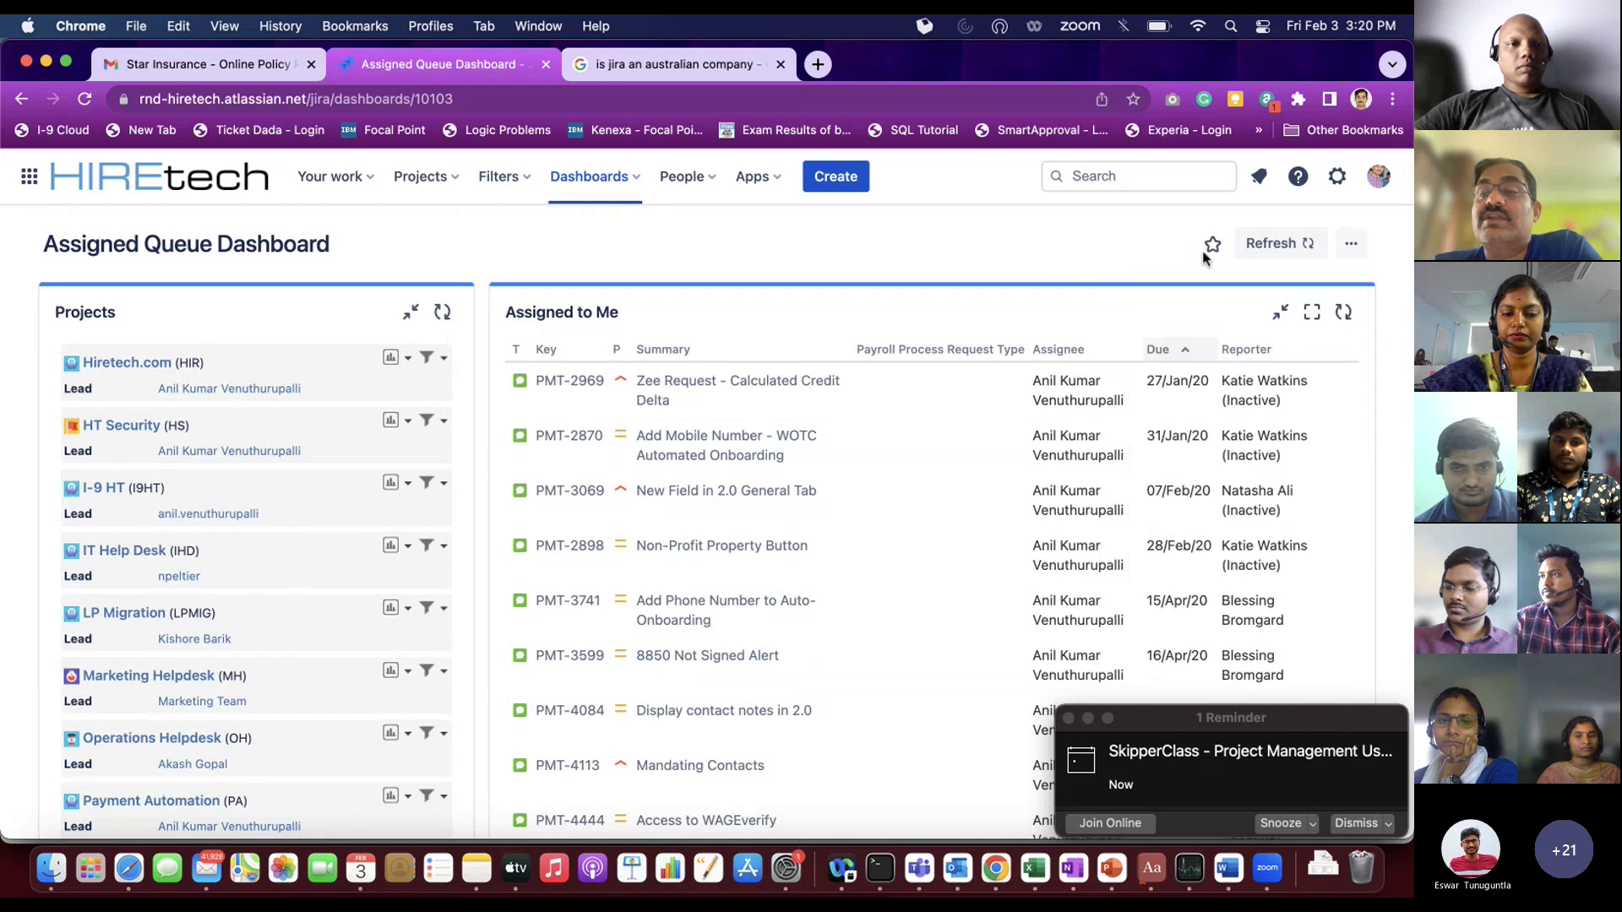
Step: Open the form for creating a dashboard to view its fields, and close it without saving
{"action": "left_click", "coordinate": [1351, 250]}
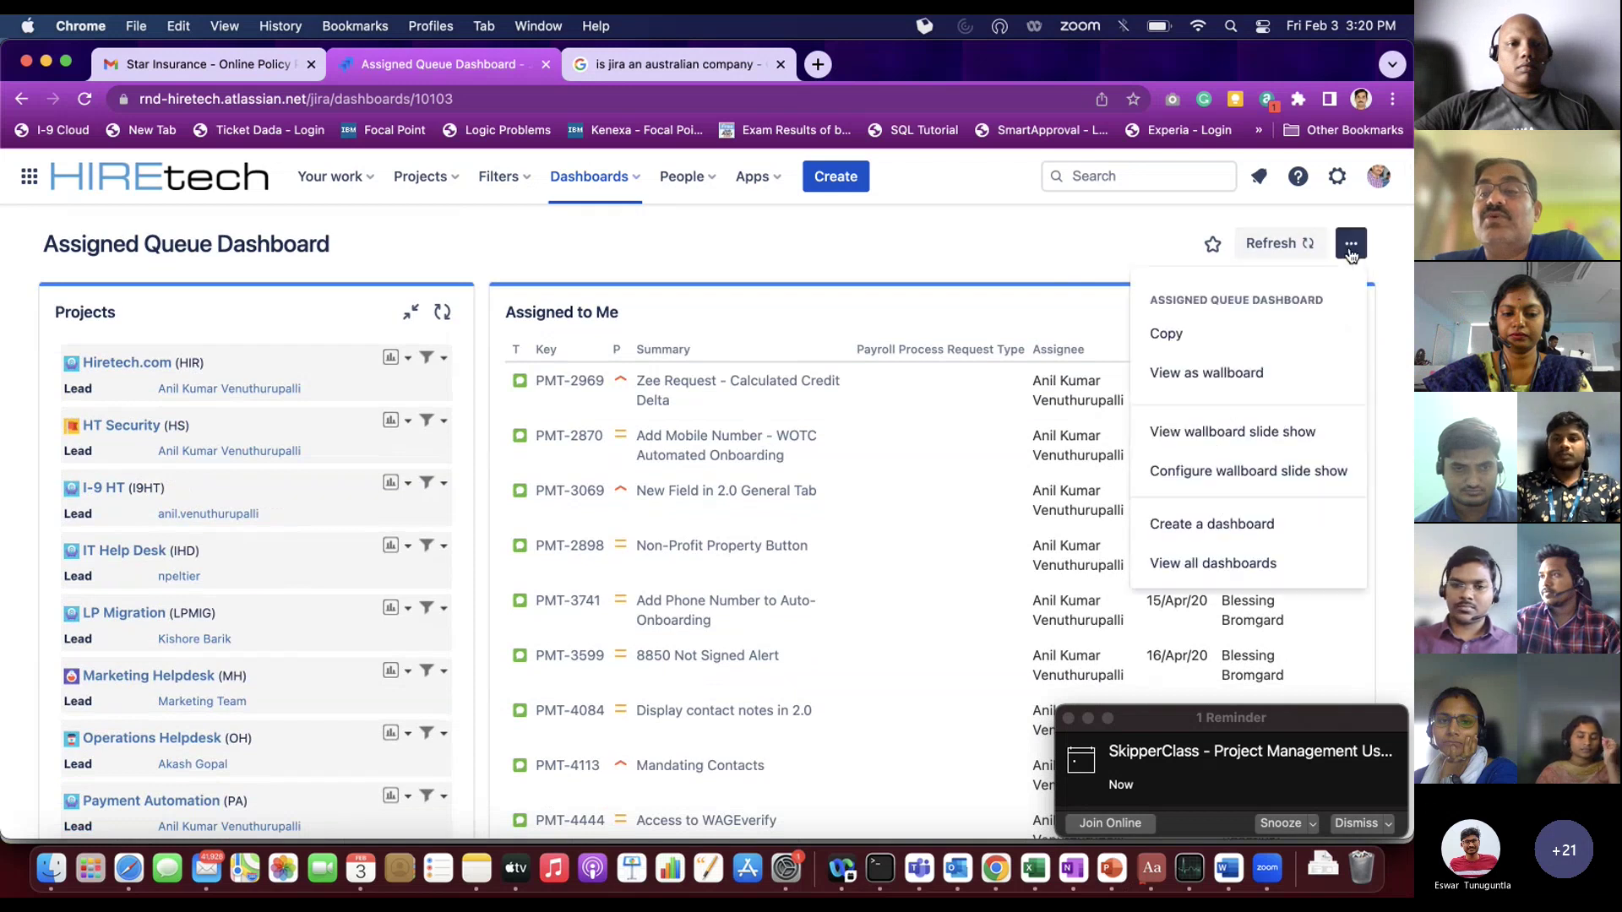
{"action": "left_click", "coordinate": [1253, 524]}
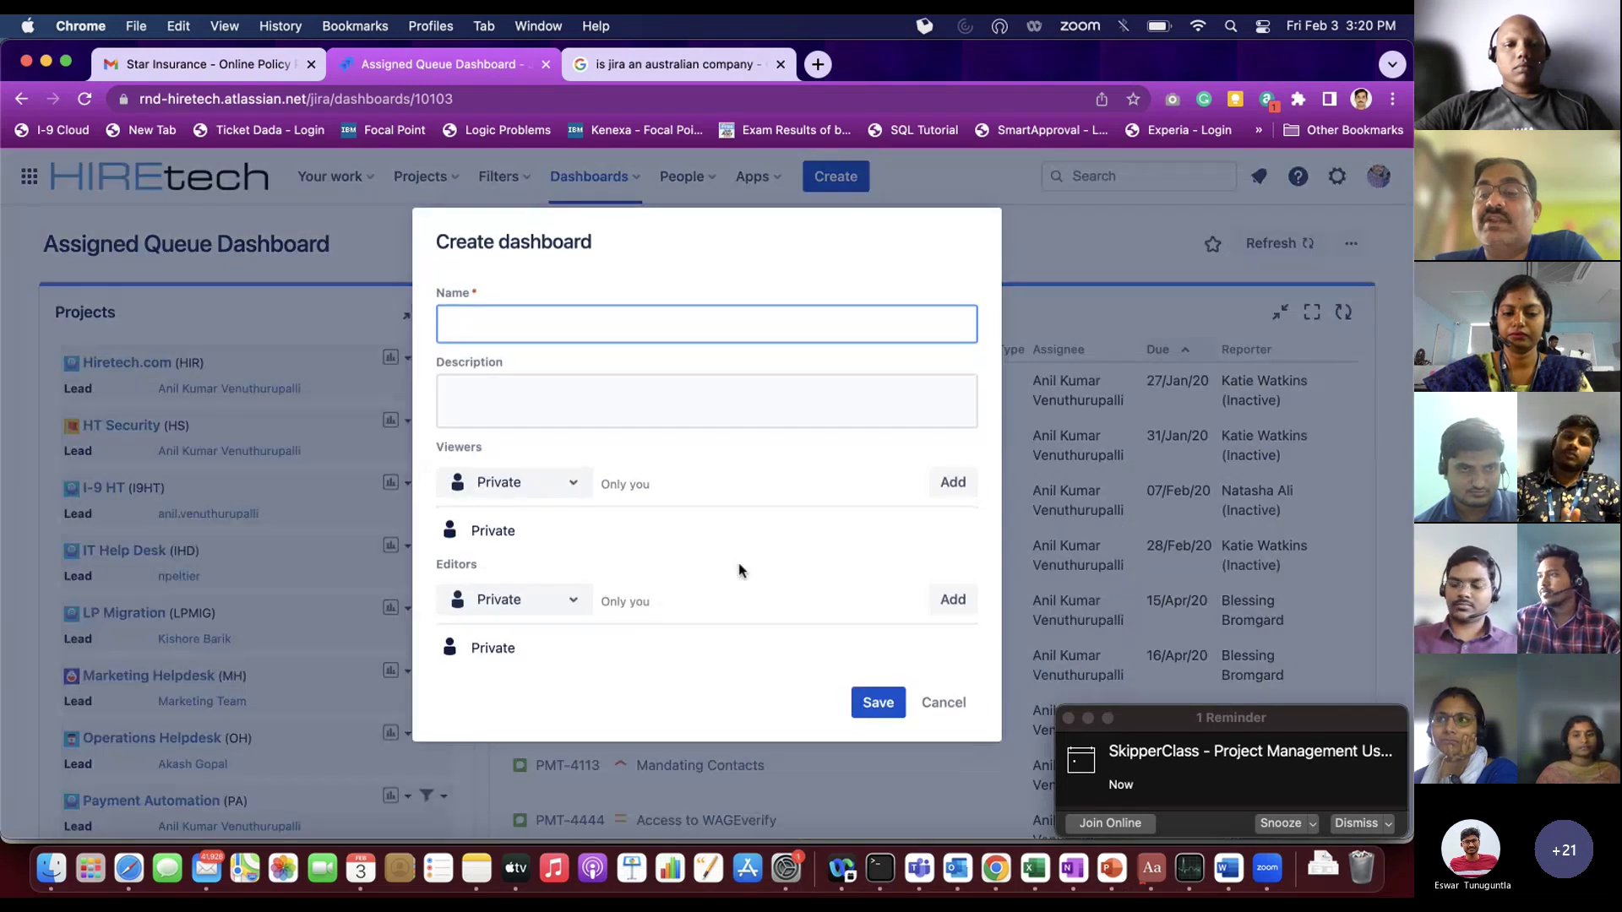
{"action": "left_click", "coordinate": [944, 705]}
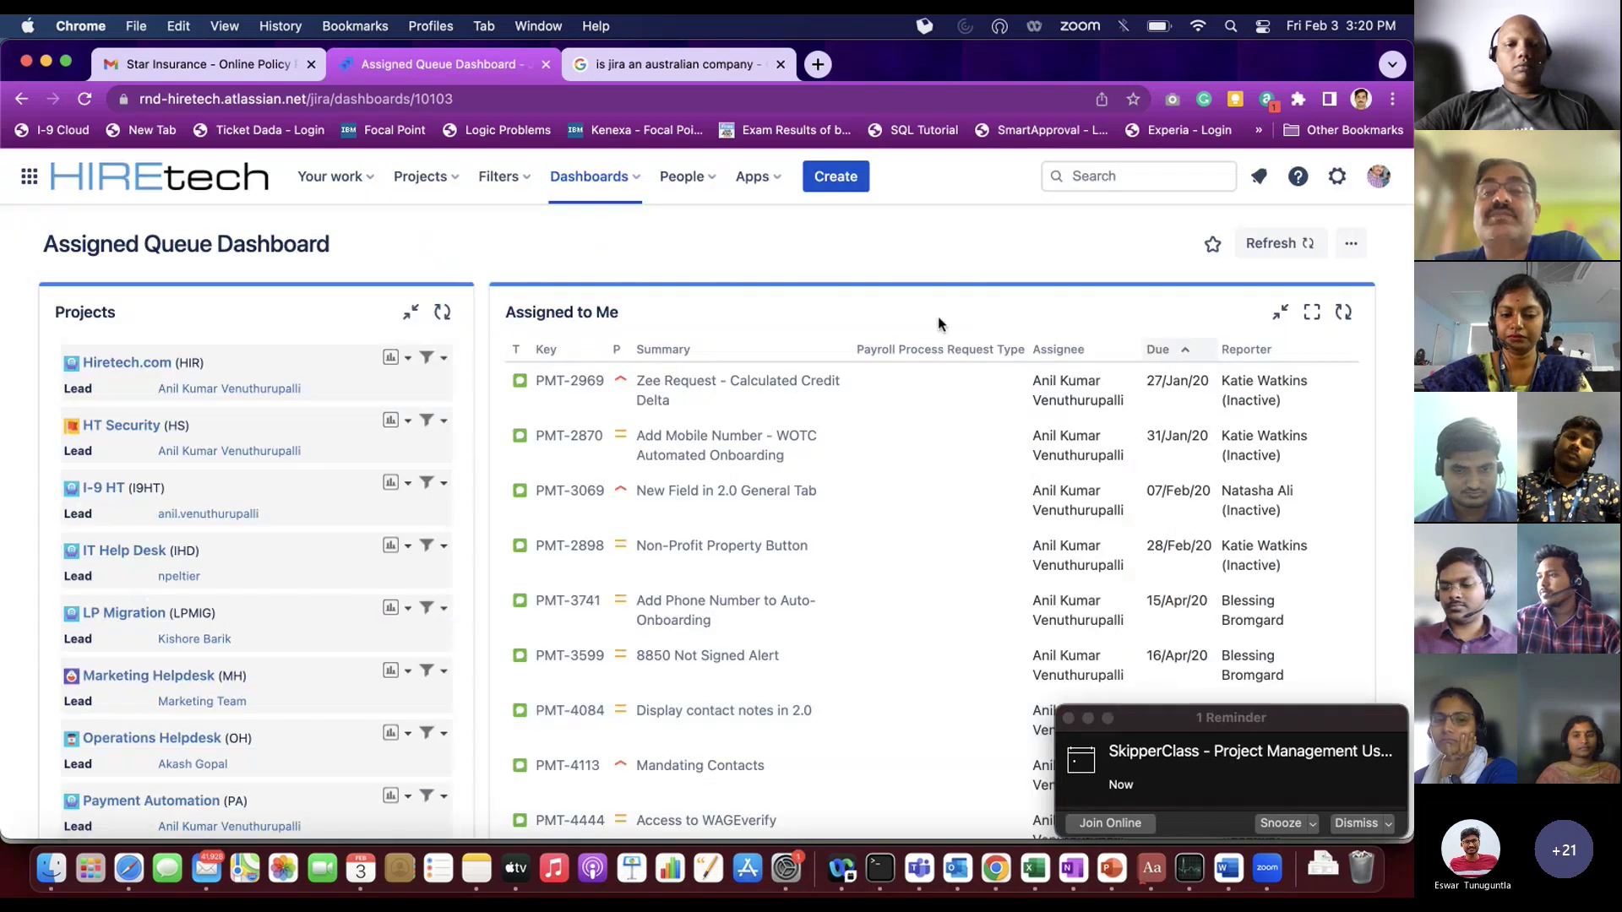
Step: Check the options available under People and the recommended apps under Apps
{"action": "left_click", "coordinate": [706, 188]}
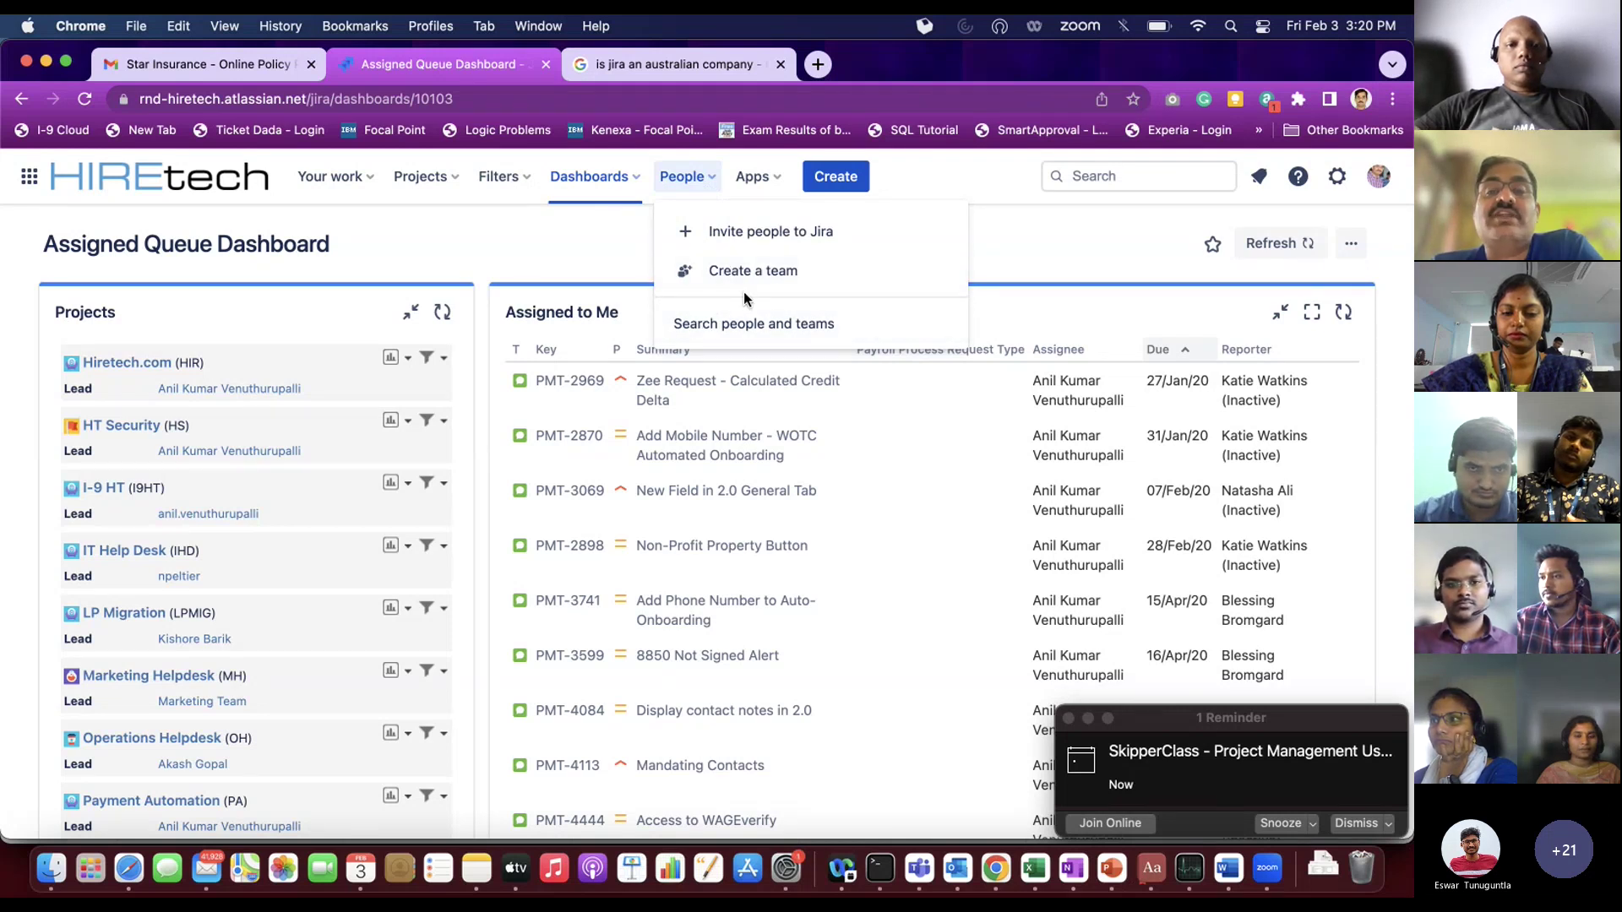
{"action": "left_click", "coordinate": [594, 253]}
{"action": "left_click", "coordinate": [777, 185]}
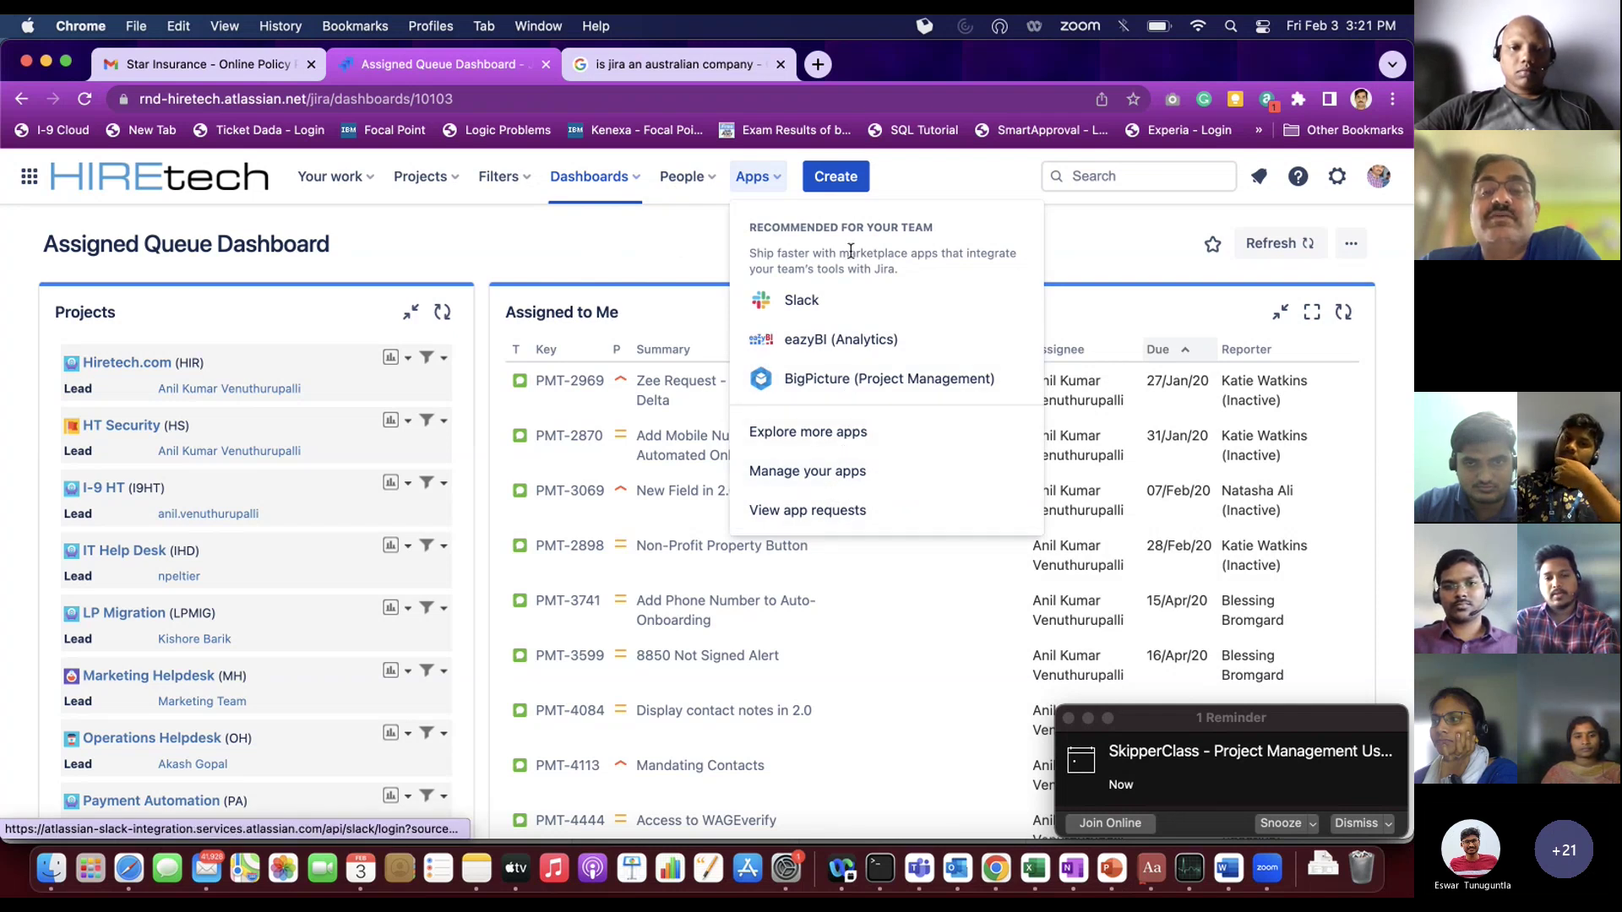
Step: Explore more apps in the marketplace, browsing the recommended and staff-pick listings, and return to the start of the Find new apps page
{"action": "left_click", "coordinate": [834, 430]}
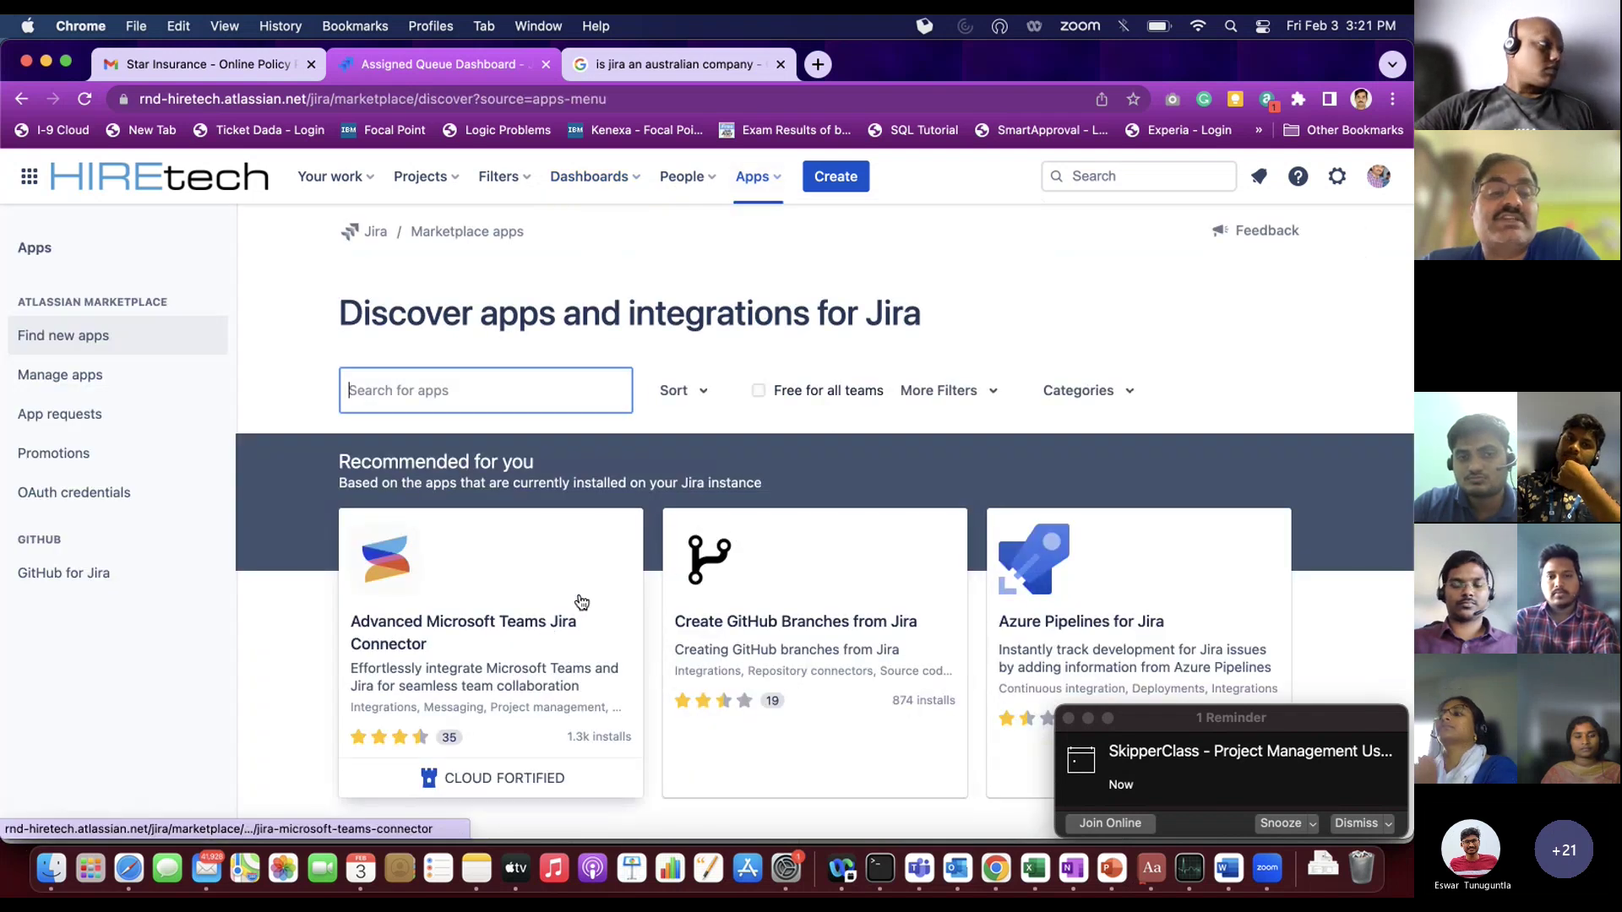
{"action": "scroll", "coordinate": [676, 540], "scroll_direction": "down", "scroll_amount": 5}
{"action": "scroll", "coordinate": [673, 512], "scroll_direction": "down", "scroll_amount": 15}
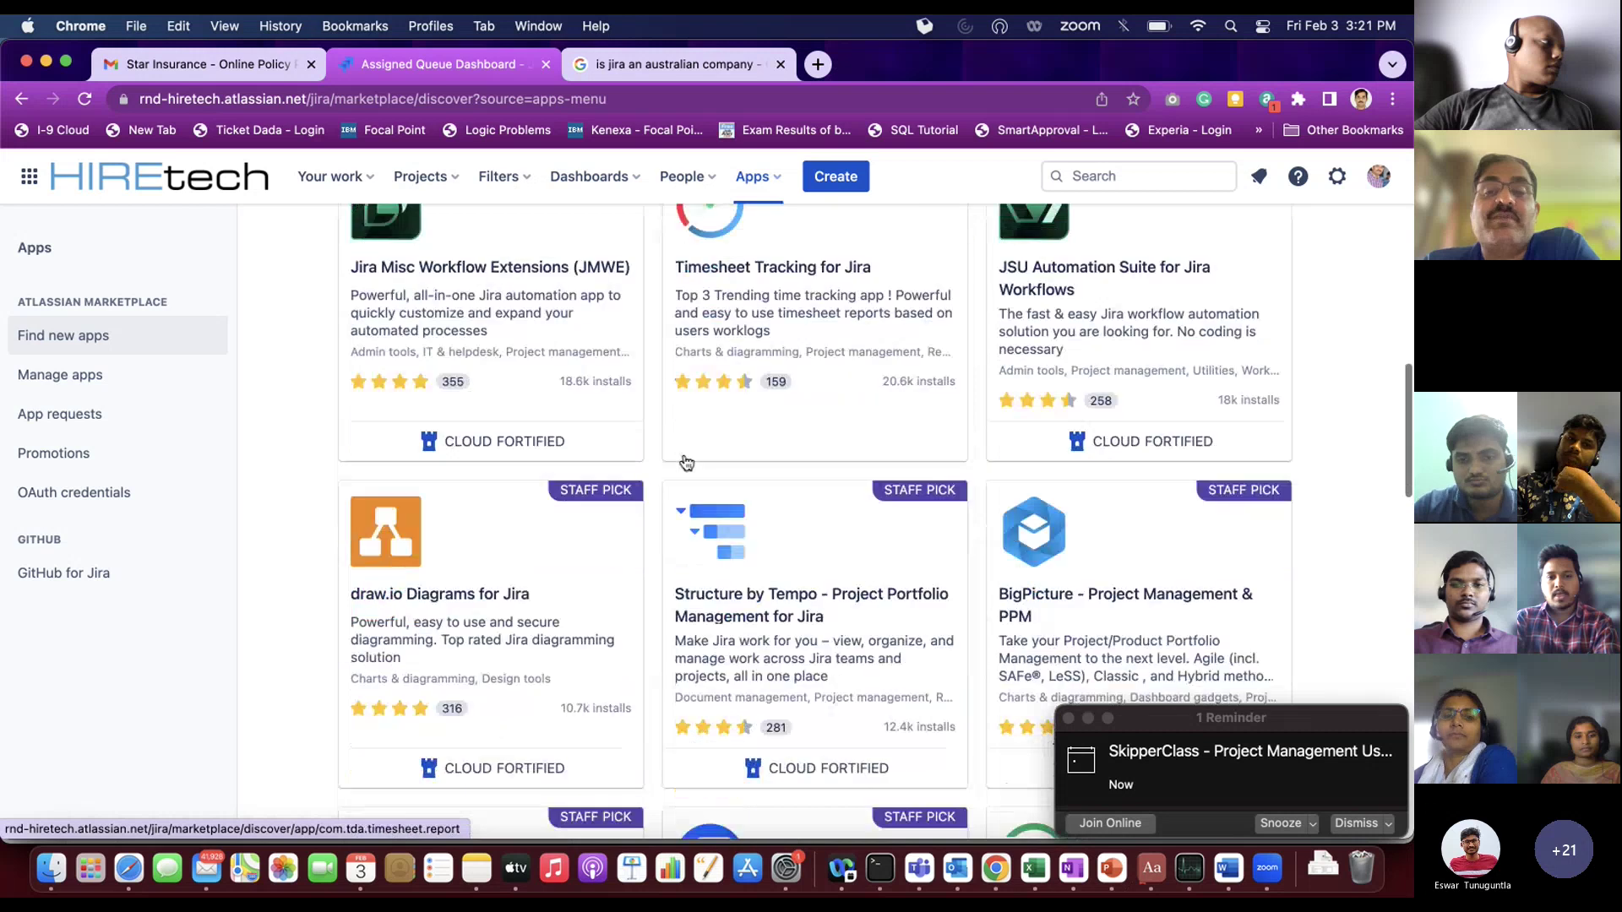
{"action": "scroll", "coordinate": [698, 388], "scroll_direction": "down", "scroll_amount": 15}
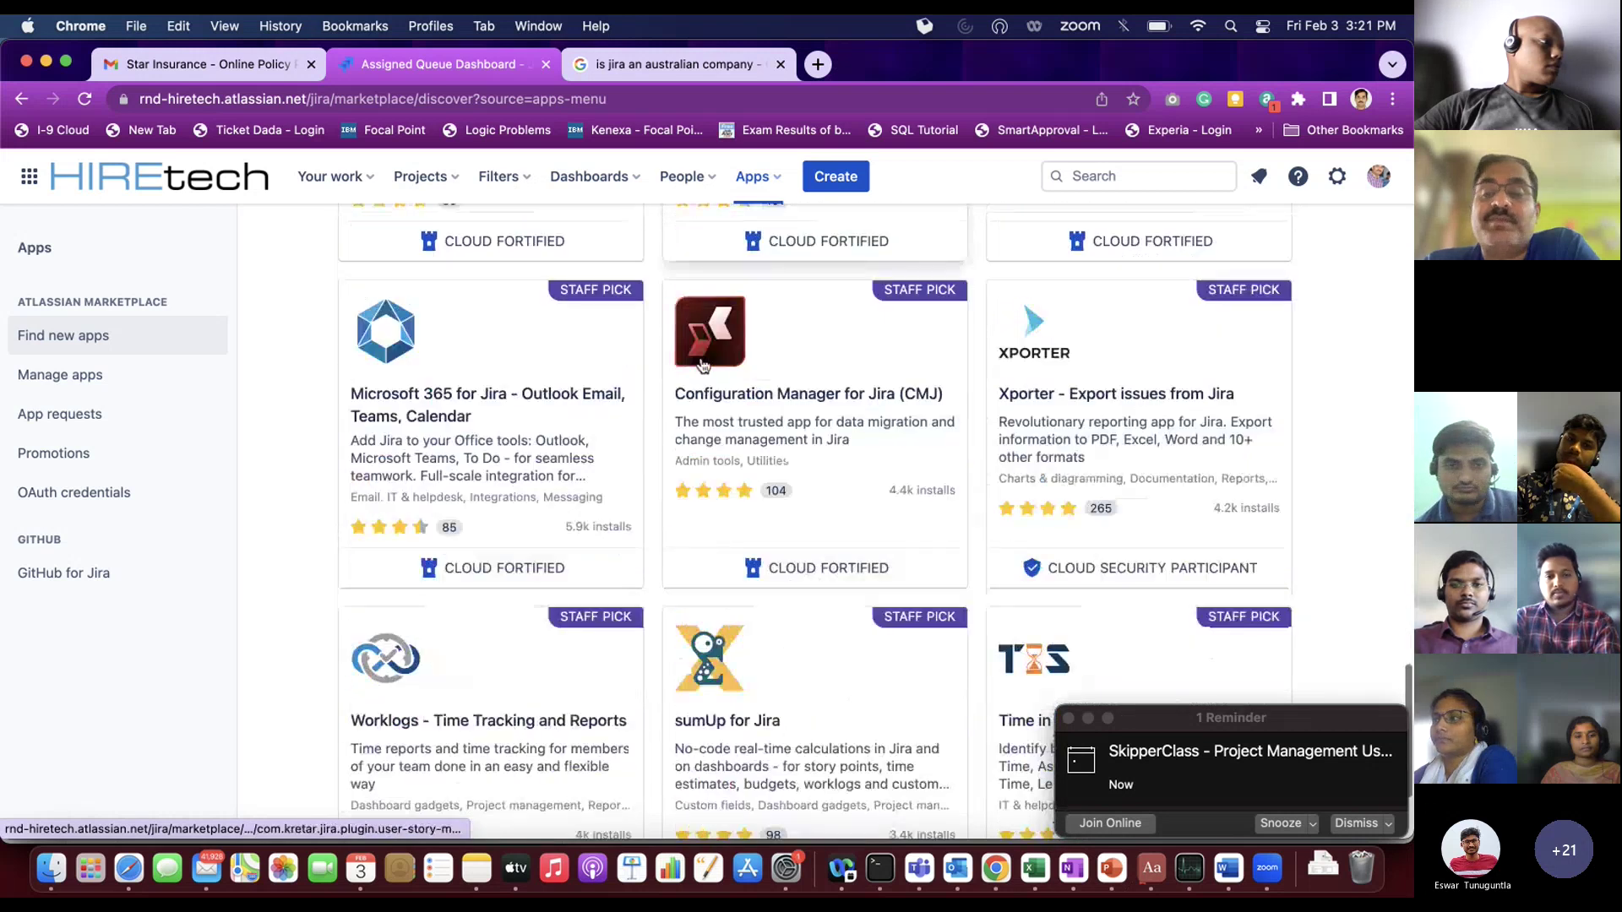
{"action": "left_click", "coordinate": [63, 335]}
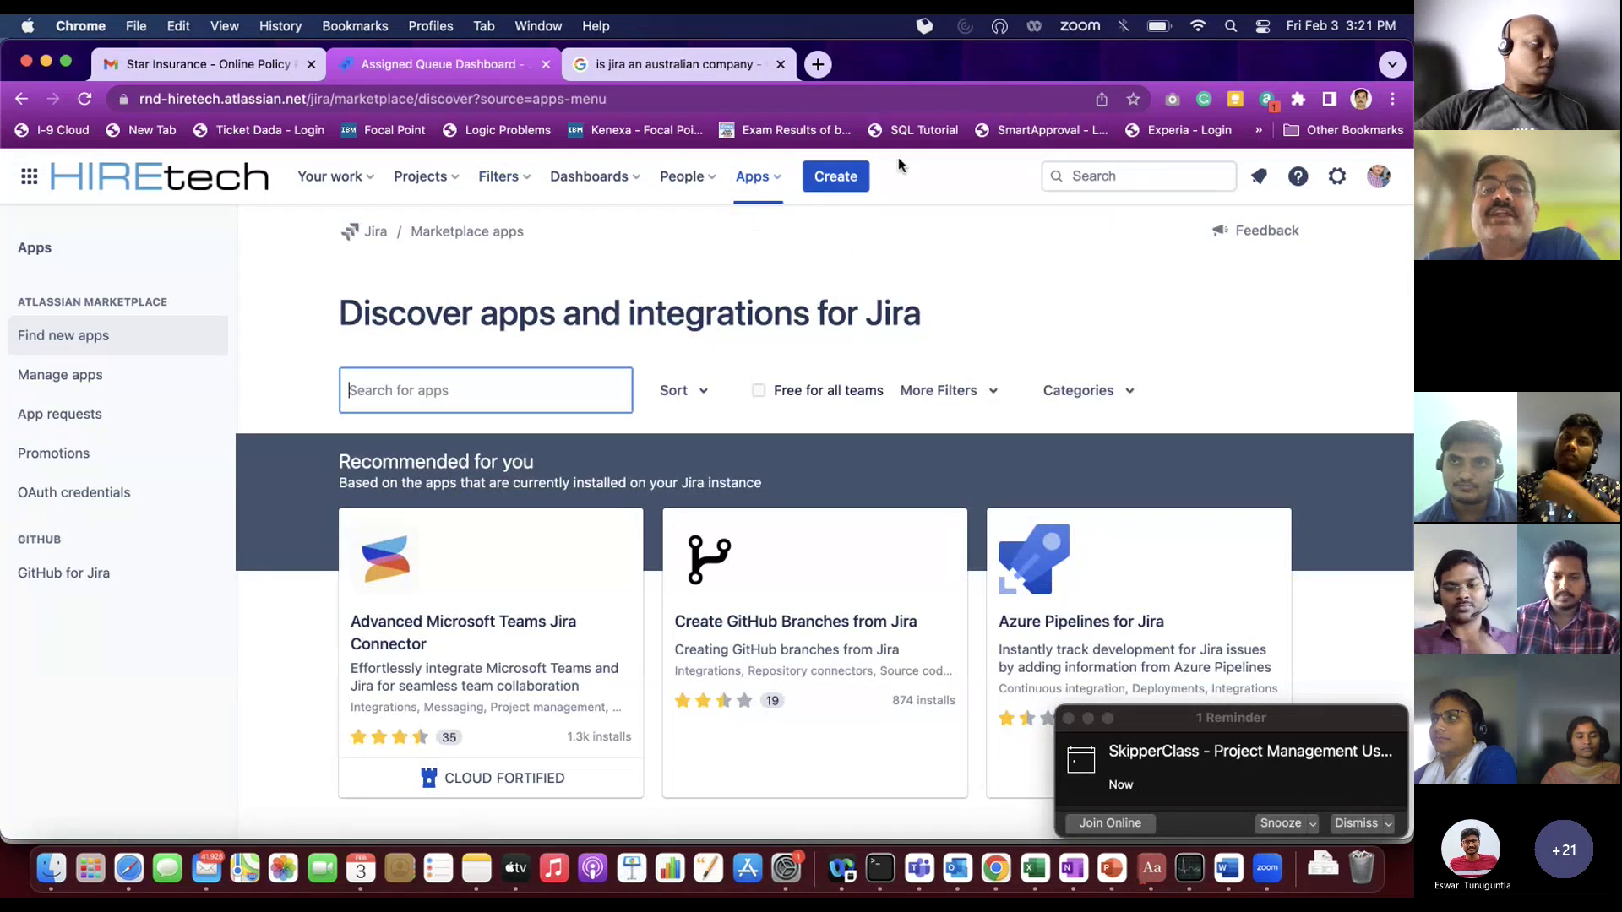
{"action": "left_click", "coordinate": [950, 176]}
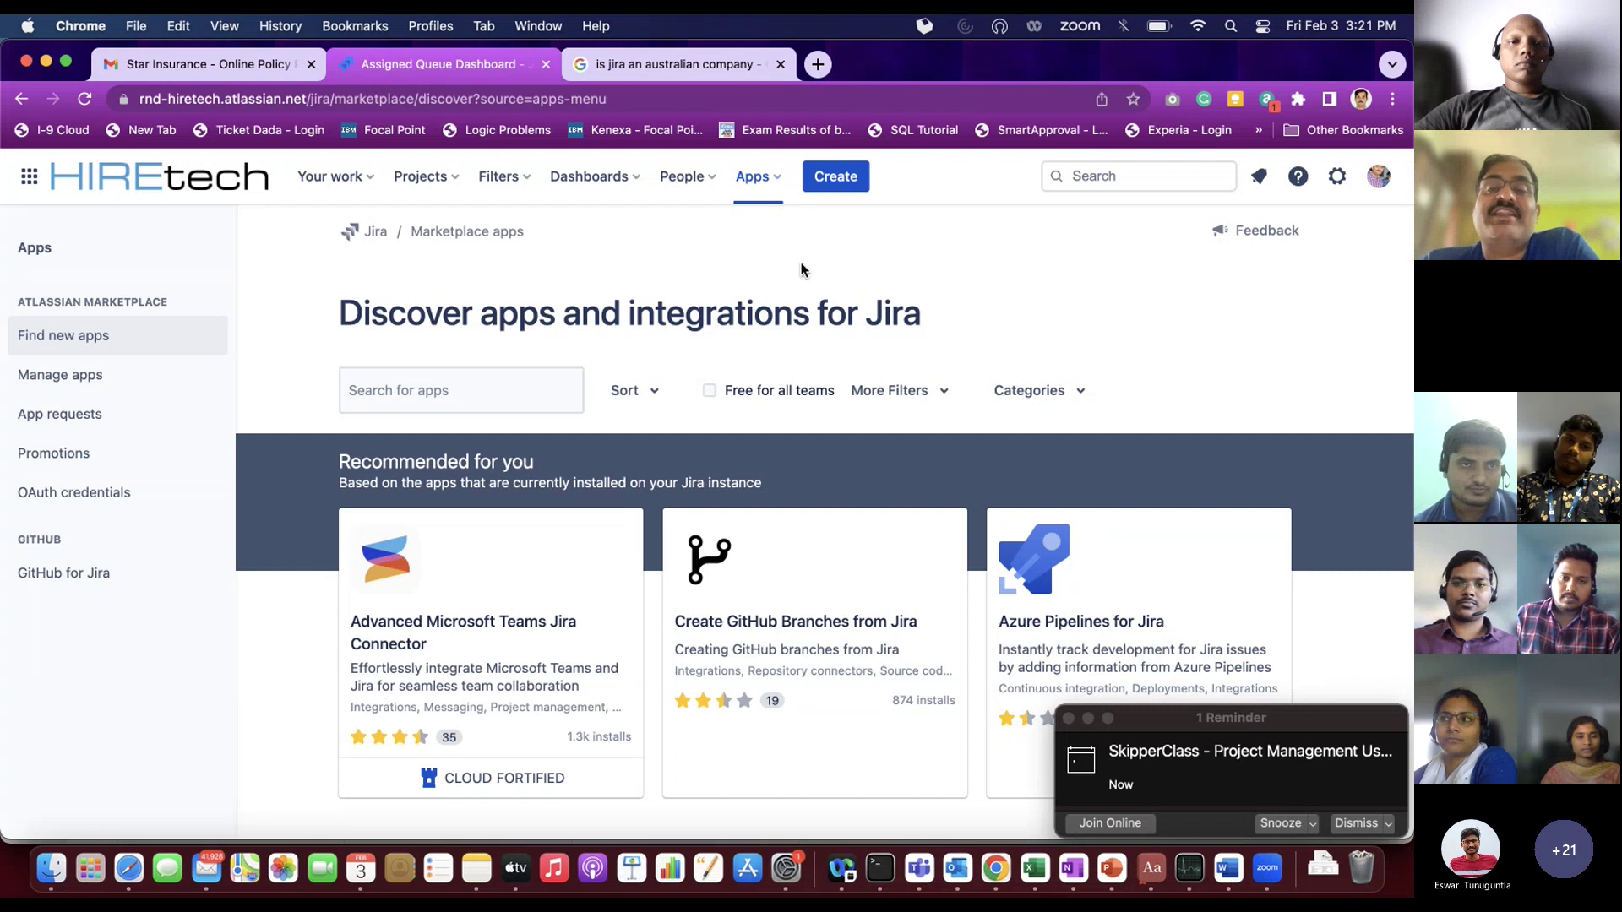
Step: Start creating a new issue and review the recent and other projects it can be assigned to, keeping Product Management HT (PRODHT)
{"action": "left_click", "coordinate": [835, 188]}
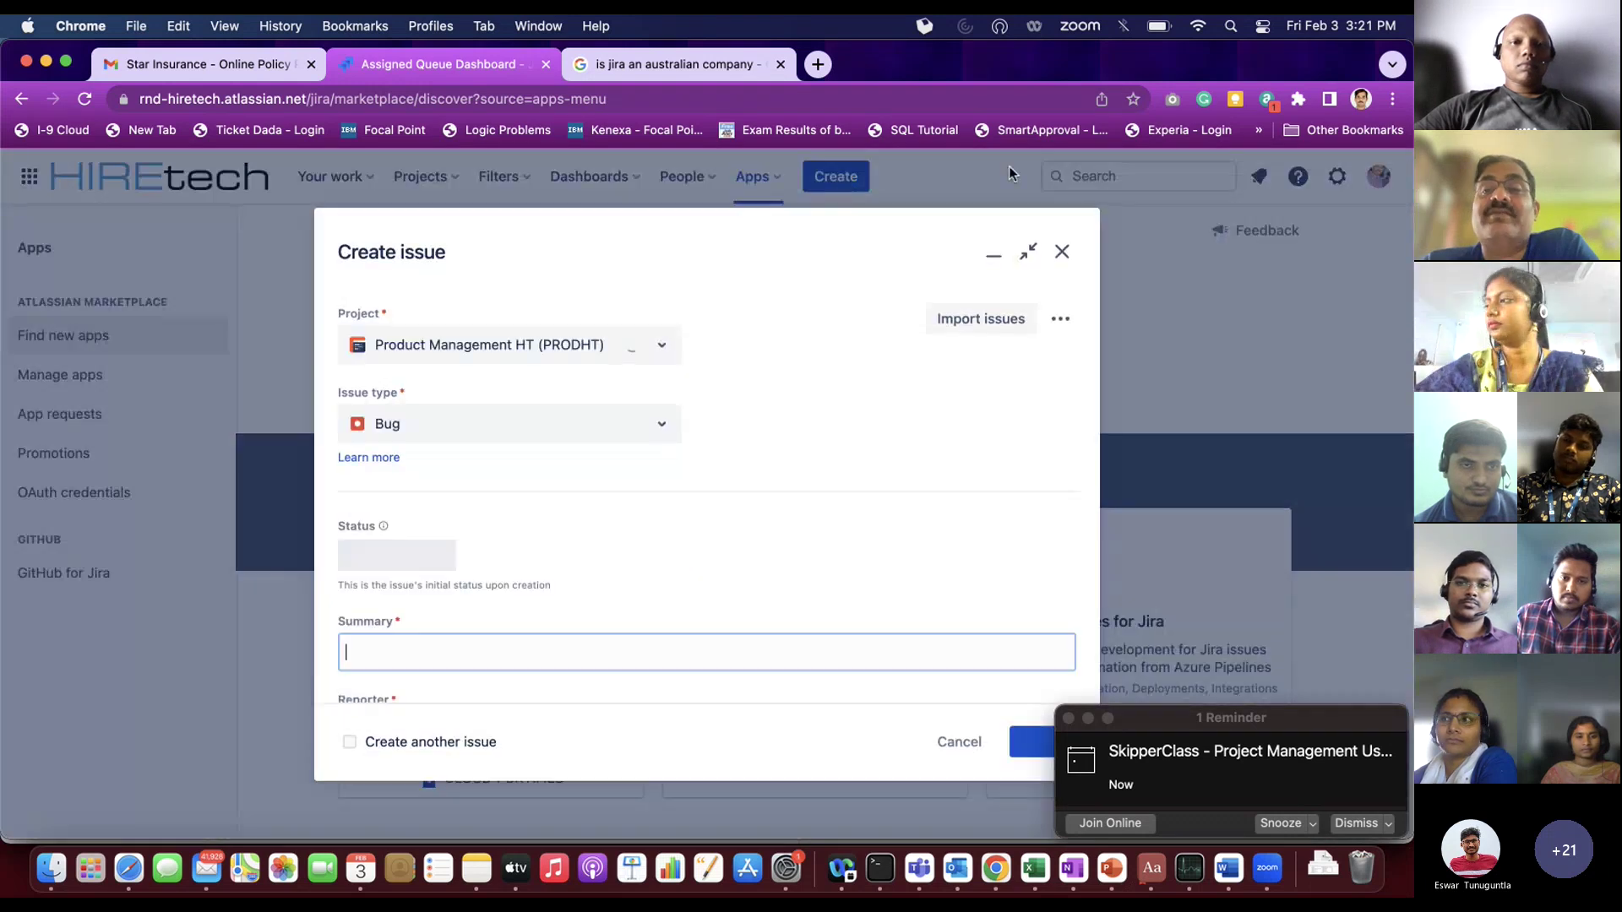
{"action": "left_click", "coordinate": [1062, 251]}
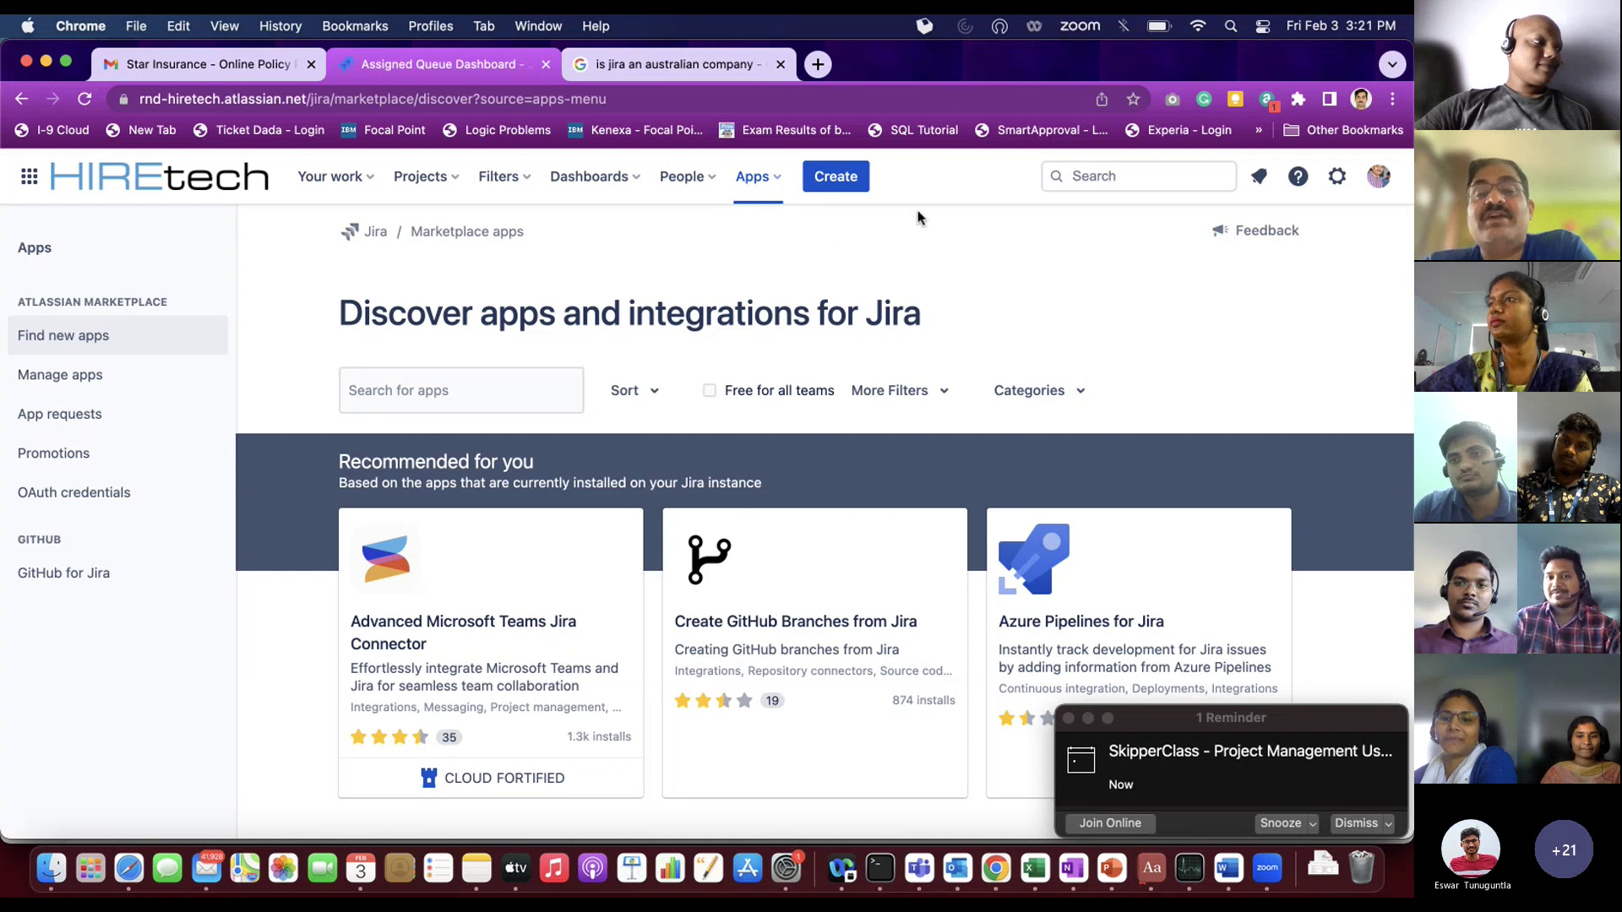
{"action": "left_click", "coordinate": [854, 179]}
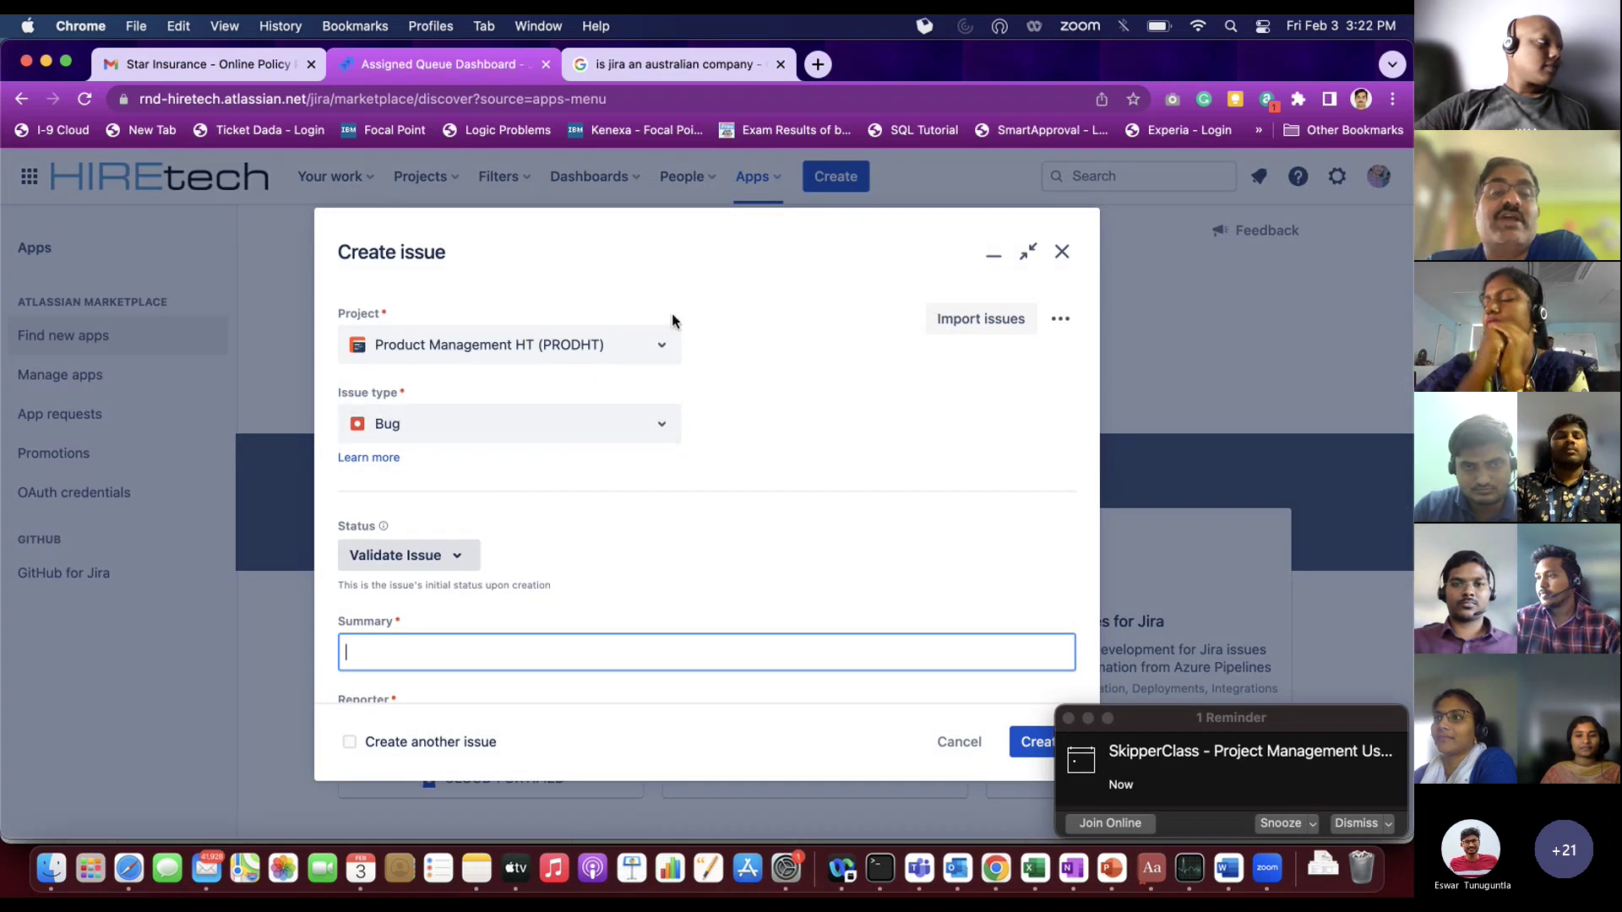
{"action": "left_click", "coordinate": [663, 357]}
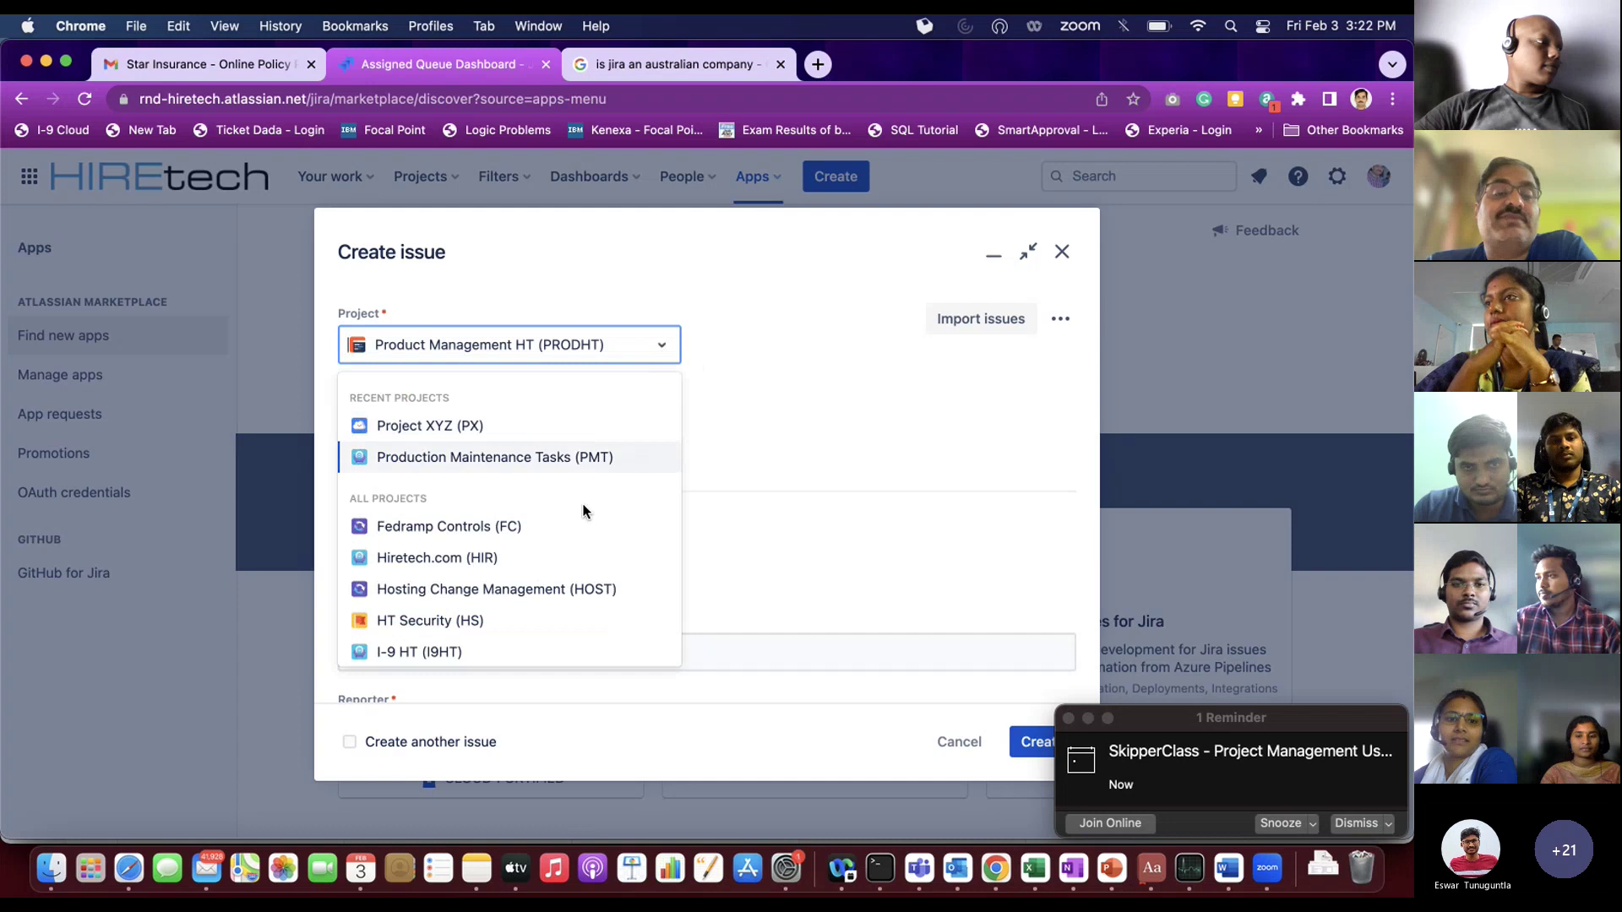
{"action": "scroll", "coordinate": [524, 580], "scroll_direction": "down", "scroll_amount": 10}
{"action": "scroll", "coordinate": [524, 580], "scroll_direction": "up", "scroll_amount": 10}
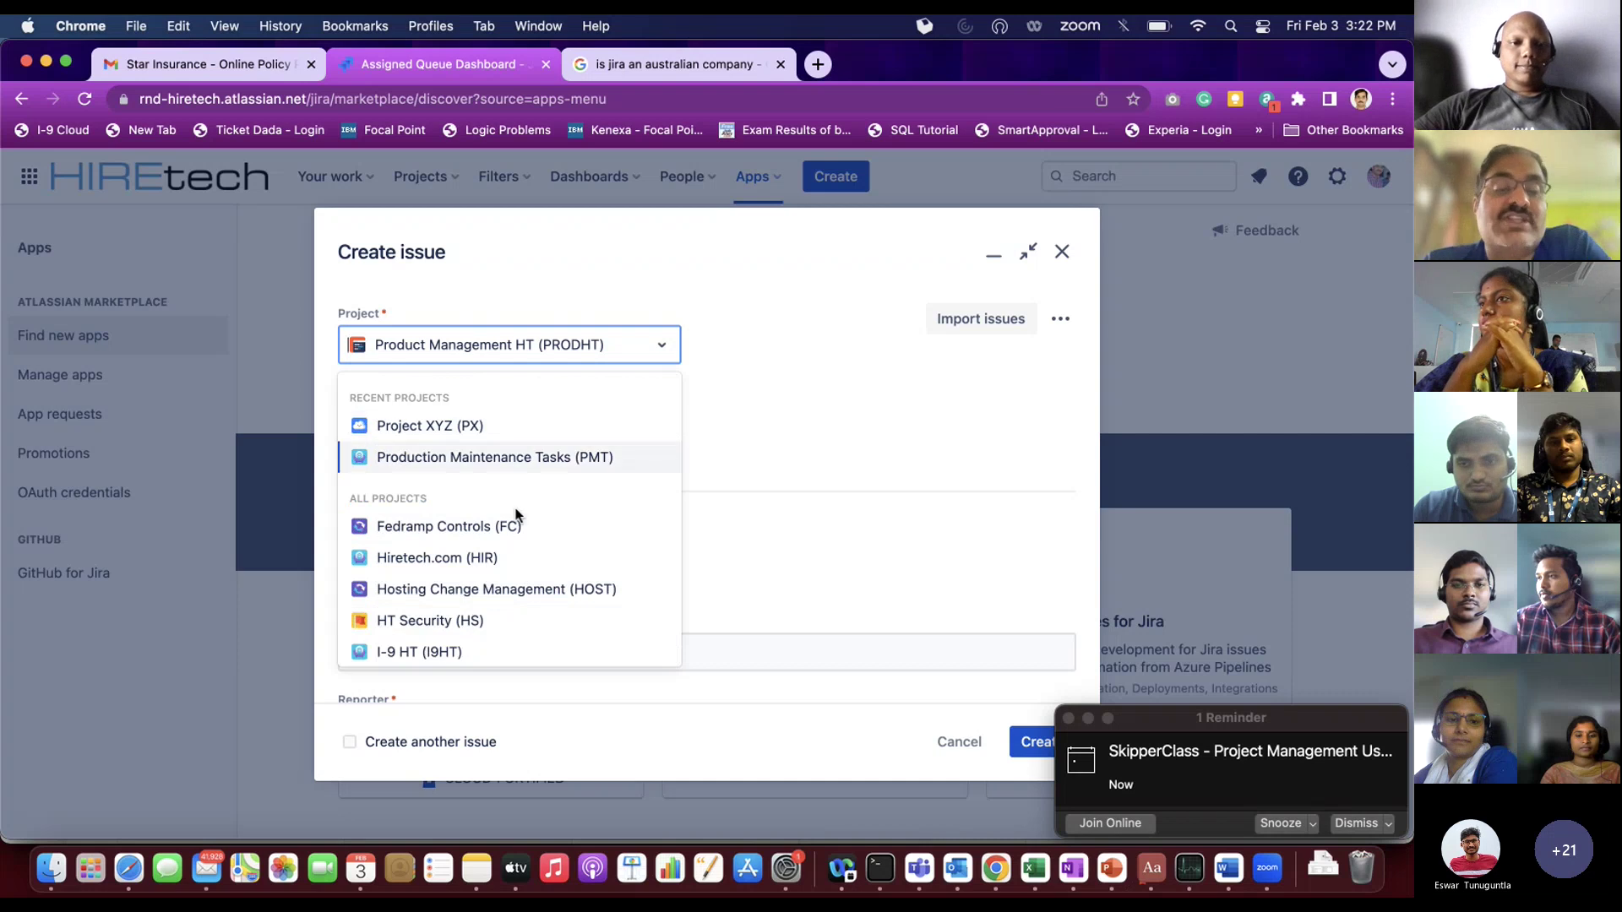
{"action": "scroll", "coordinate": [526, 513], "scroll_direction": "down", "scroll_amount": 10}
{"action": "scroll", "coordinate": [518, 514], "scroll_direction": "up", "scroll_amount": 10}
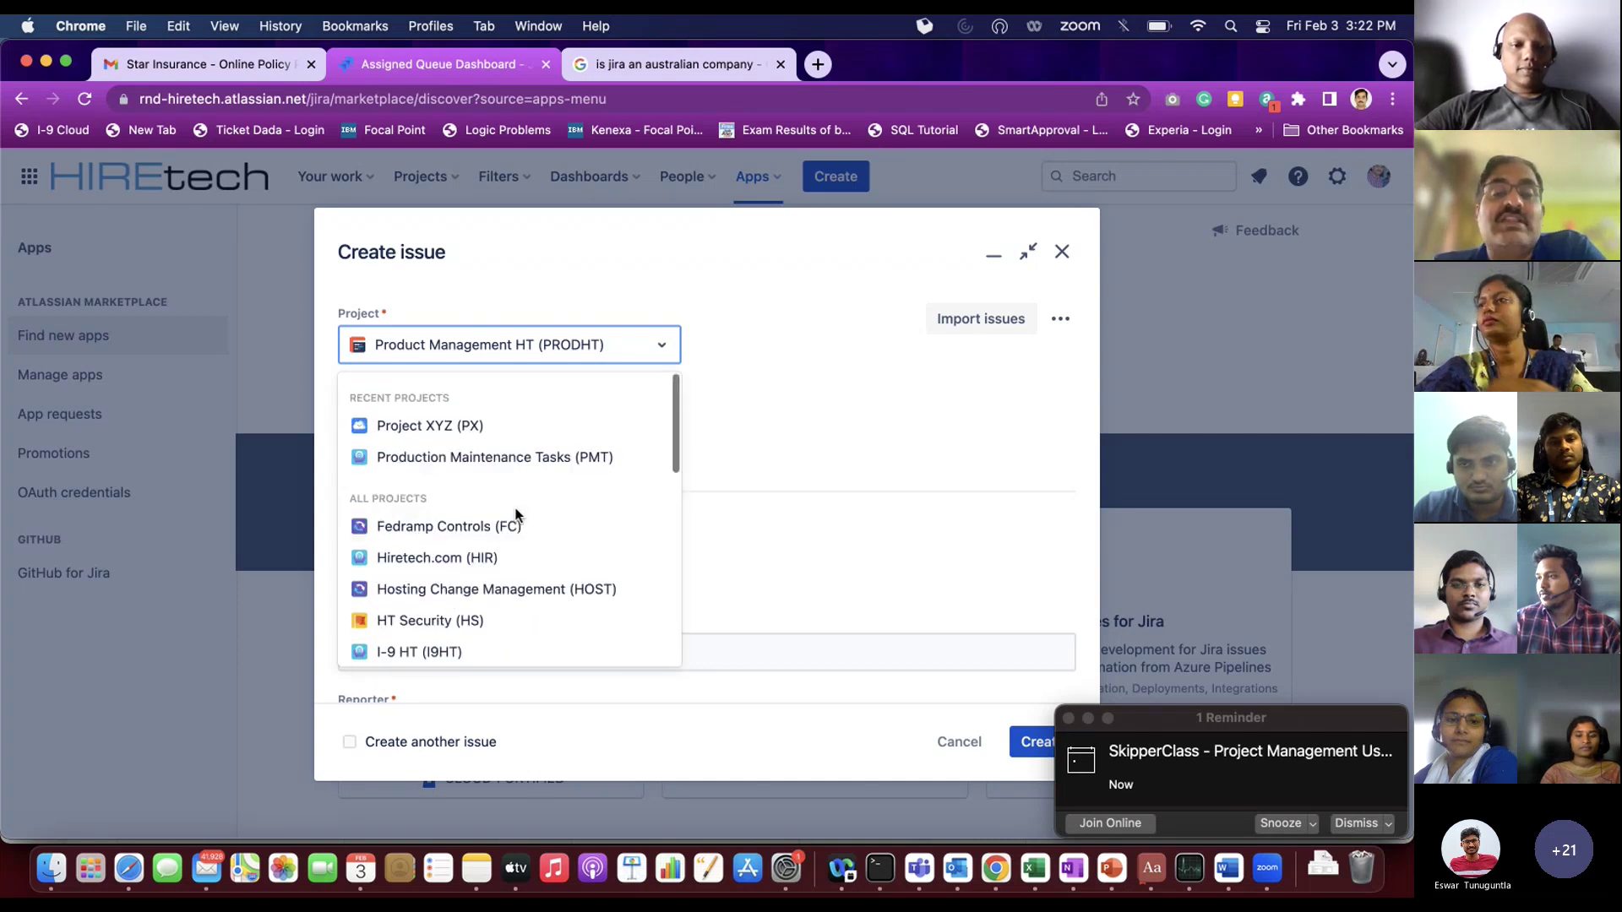
{"action": "left_click", "coordinate": [779, 405]}
Step: Examine the issue types and initial statuses offered for the new issue, keeping Bug and Validate Issue
{"action": "left_click", "coordinate": [530, 425]}
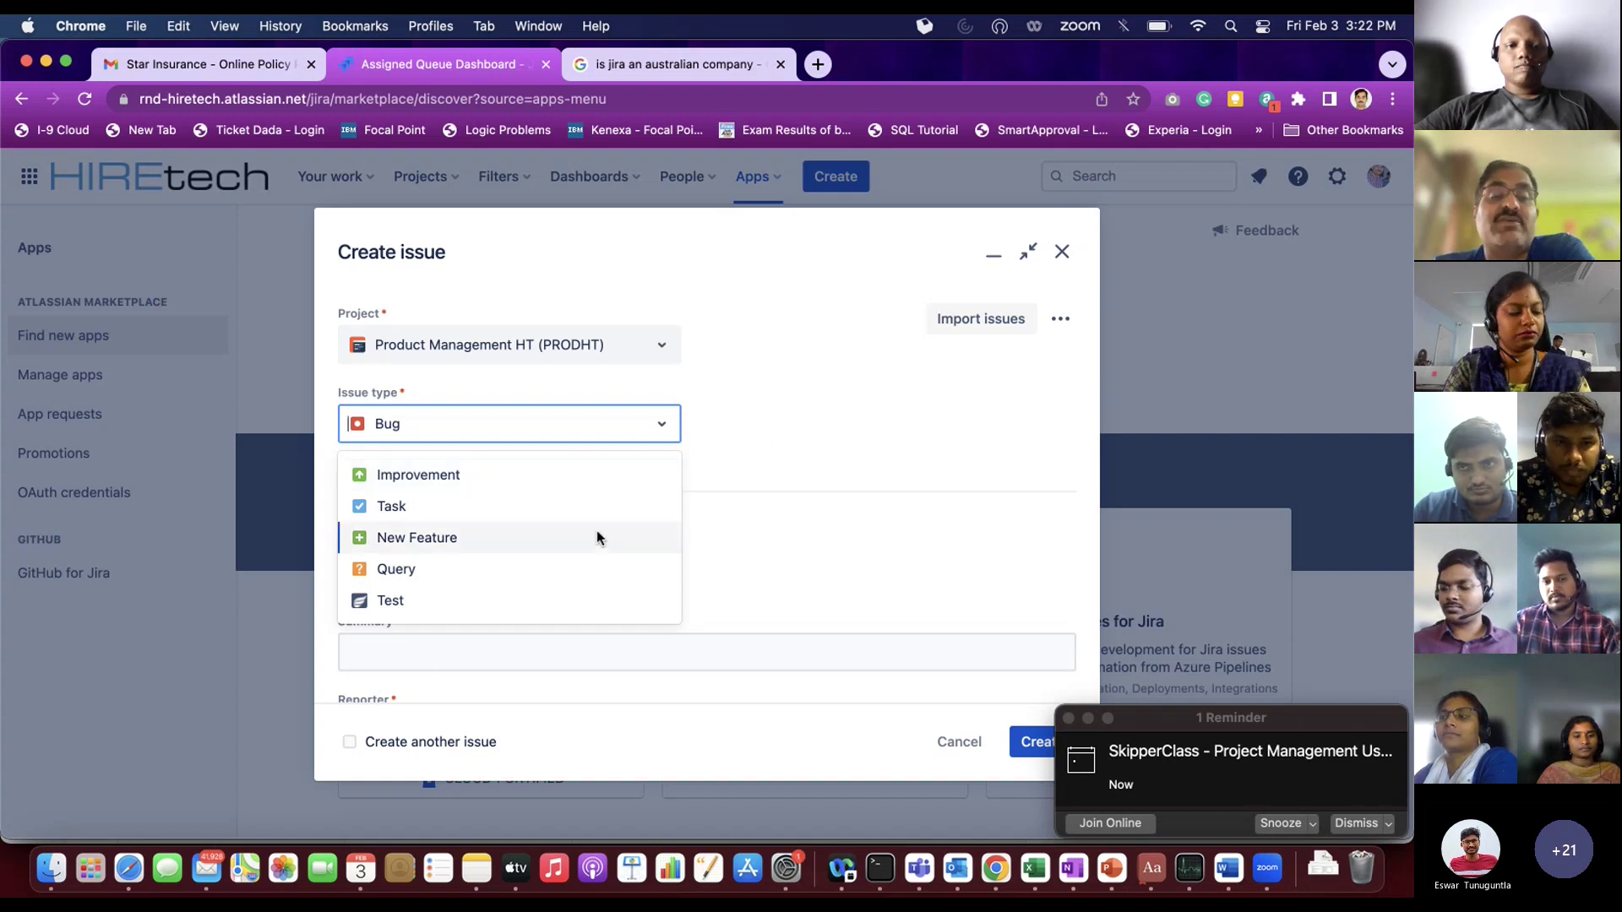
{"action": "left_click", "coordinate": [816, 411]}
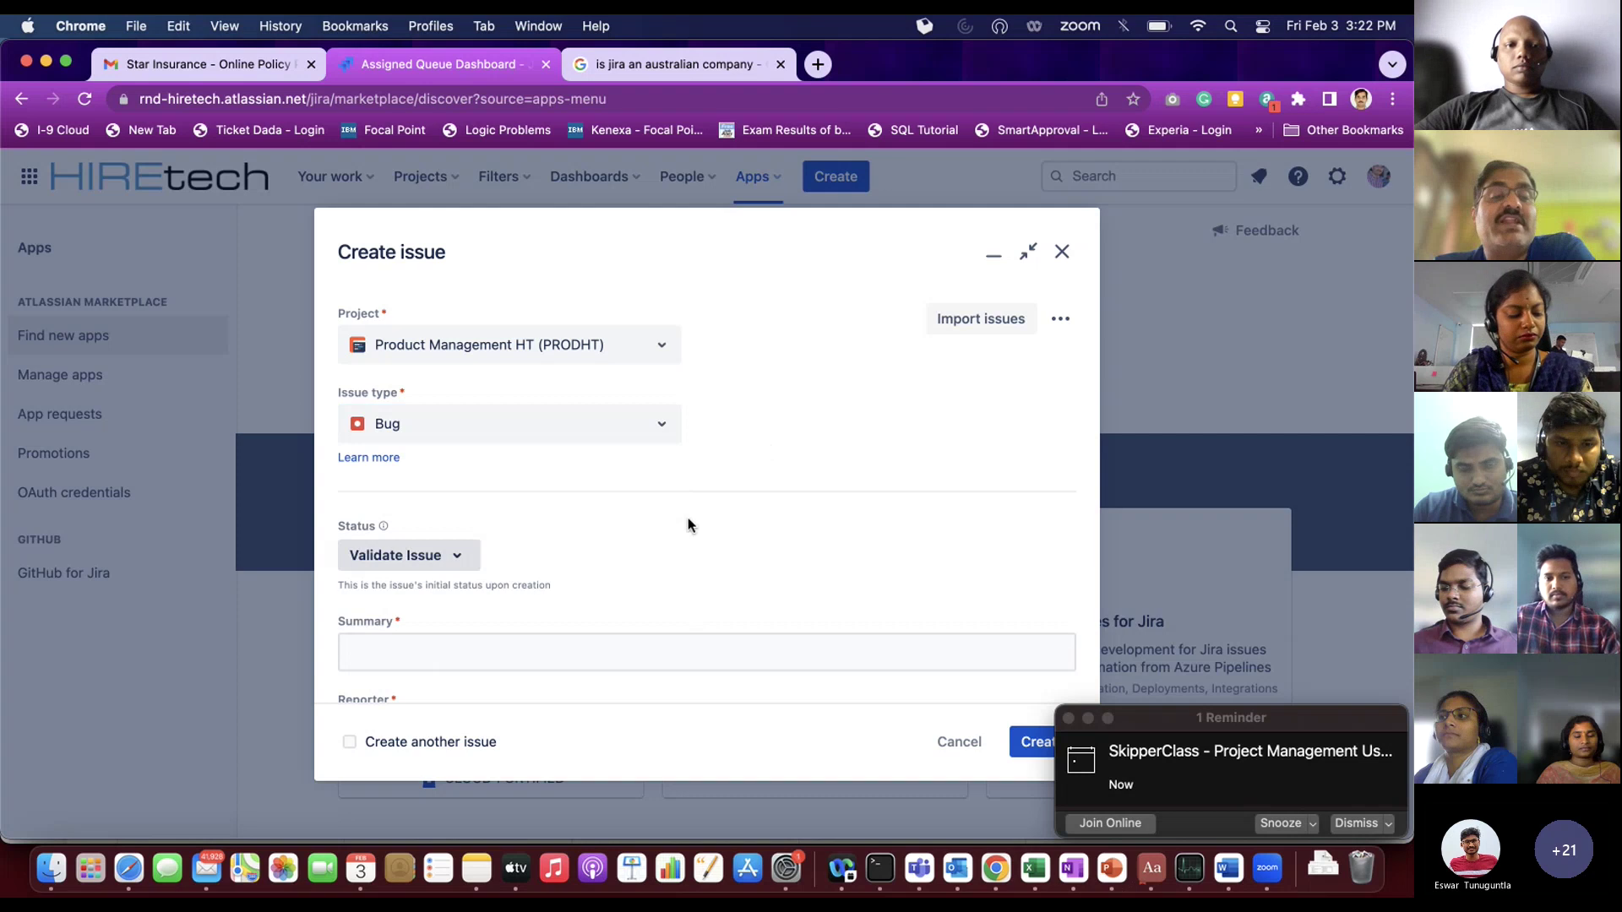
{"action": "scroll", "coordinate": [688, 524], "scroll_direction": "down", "scroll_amount": 3}
{"action": "scroll", "coordinate": [687, 524], "scroll_direction": "up", "scroll_amount": 3}
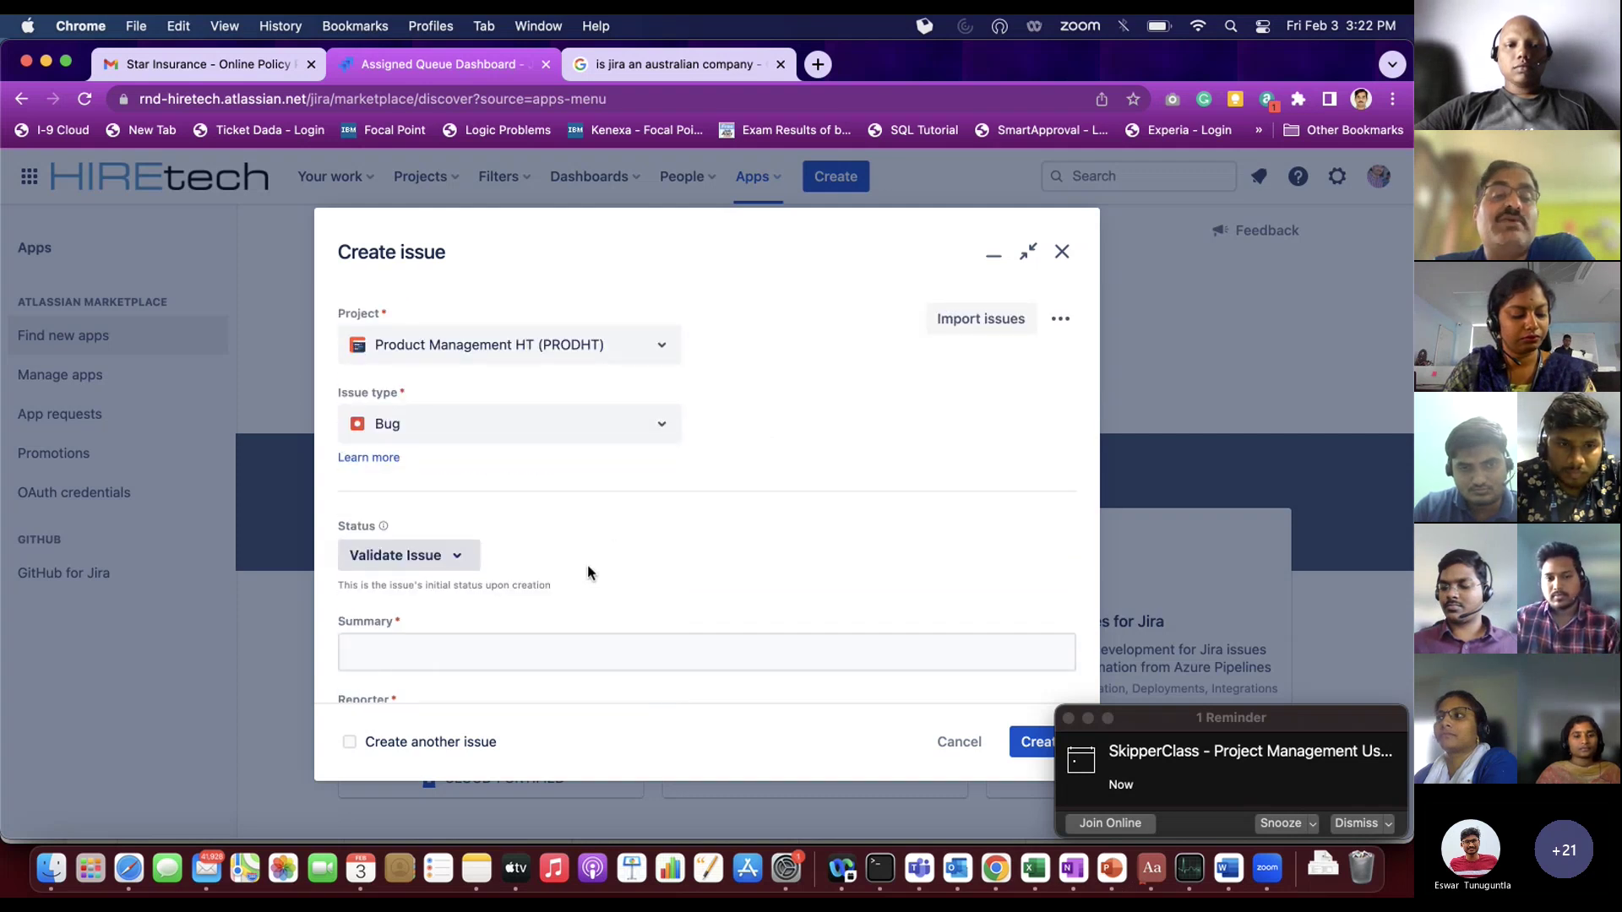
{"action": "scroll", "coordinate": [587, 568], "scroll_direction": "down", "scroll_amount": 3}
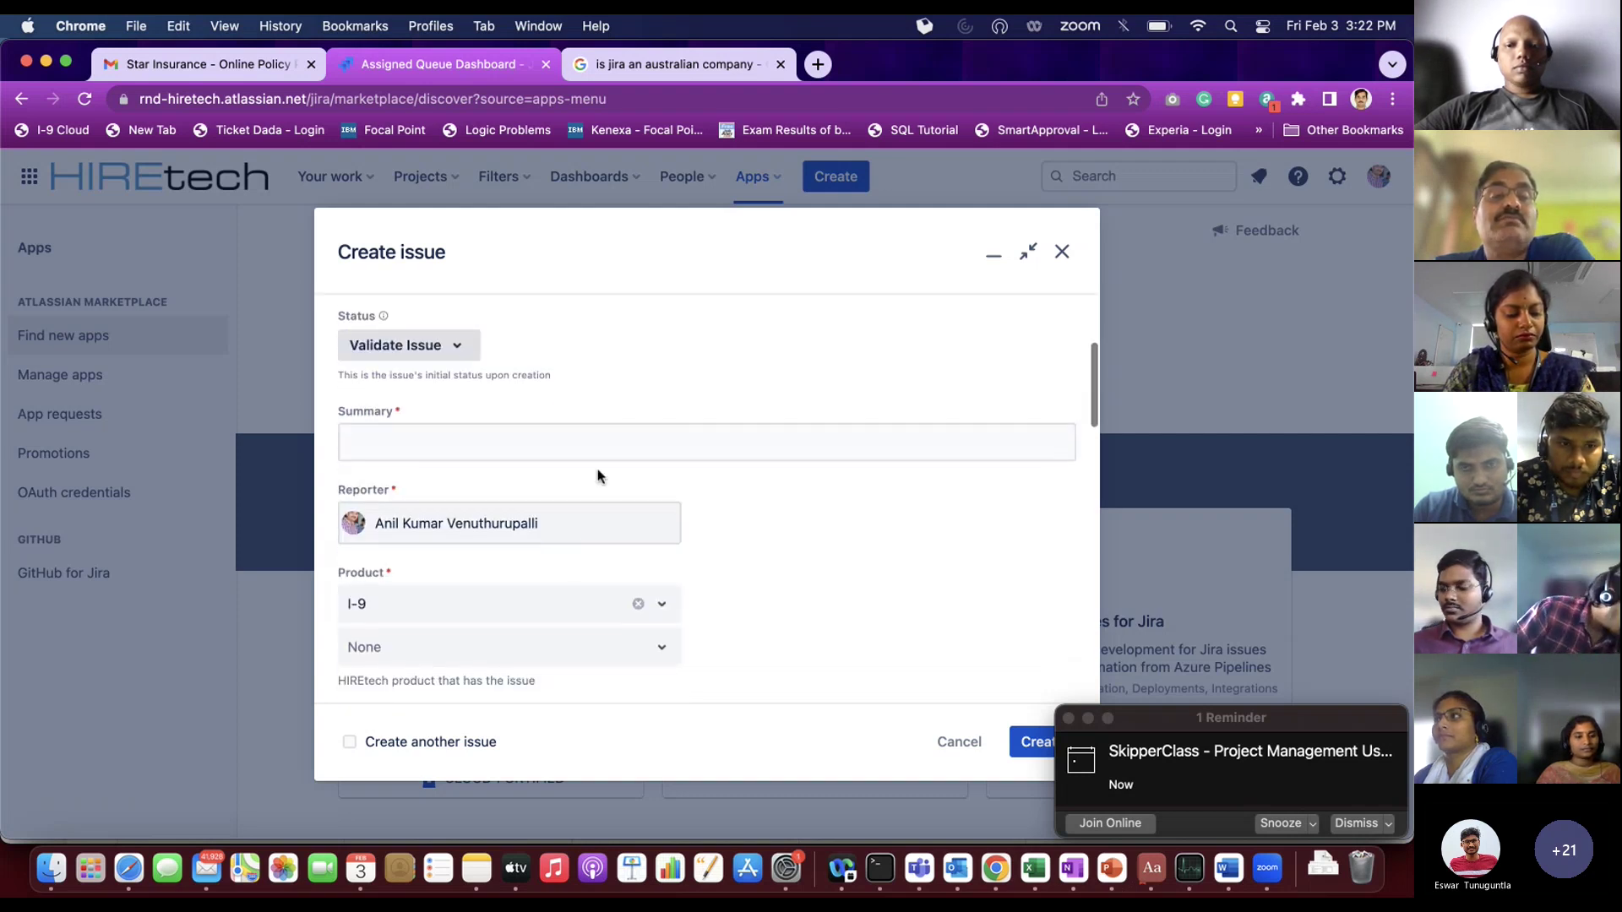
{"action": "scroll", "coordinate": [598, 474], "scroll_direction": "up", "scroll_amount": 1}
{"action": "scroll", "coordinate": [586, 428], "scroll_direction": "up", "scroll_amount": 2}
{"action": "left_click", "coordinate": [461, 464]}
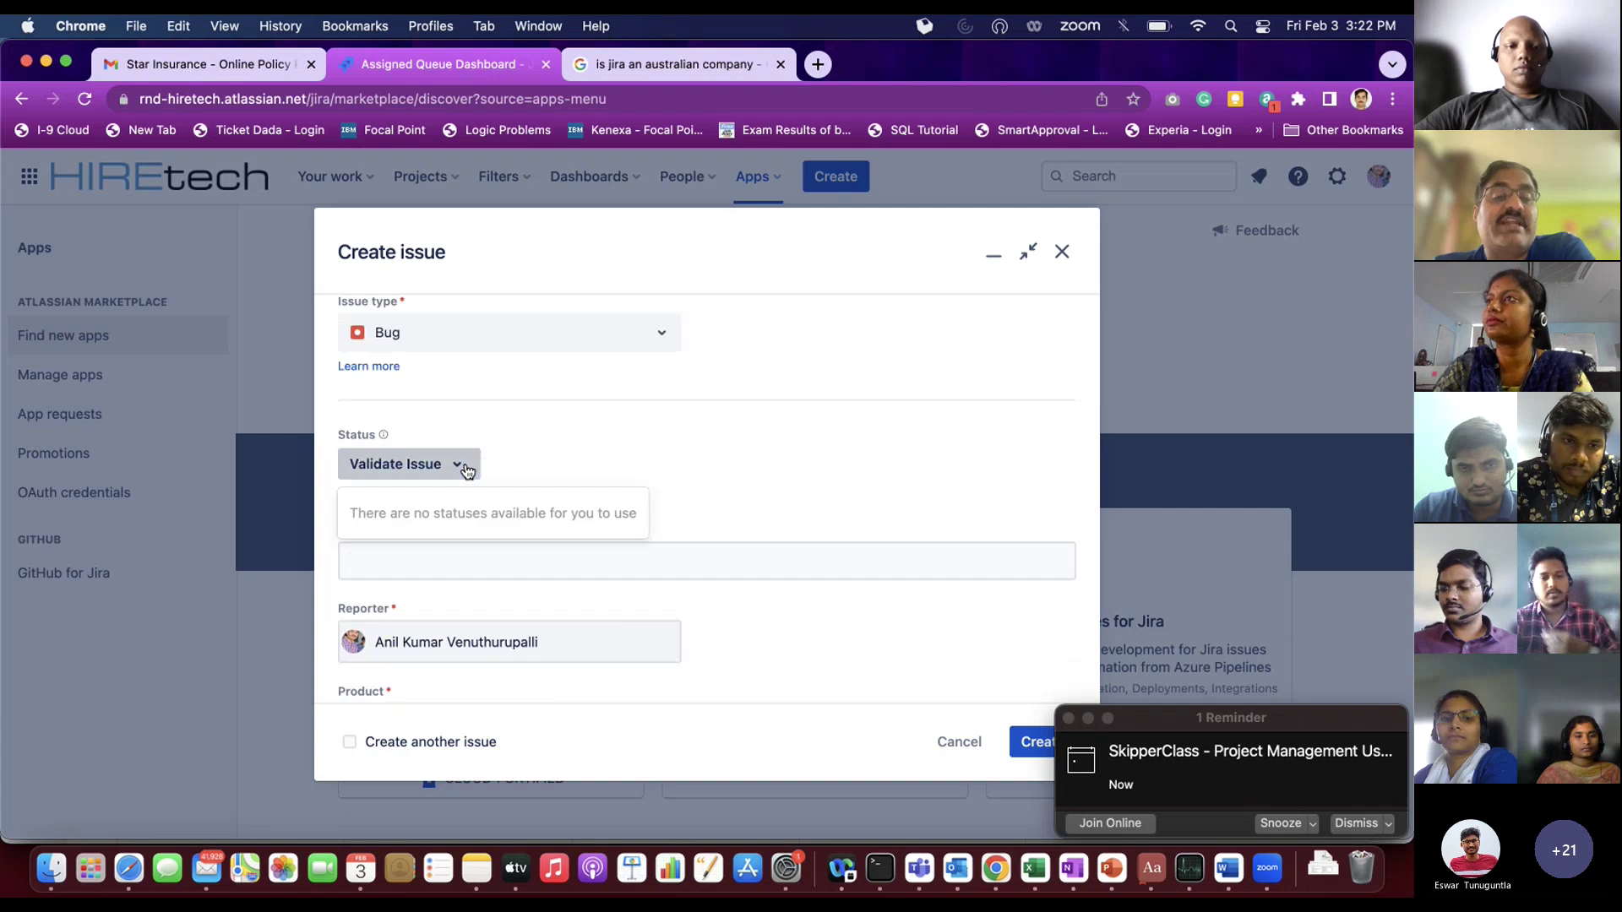
{"action": "left_click", "coordinate": [683, 436]}
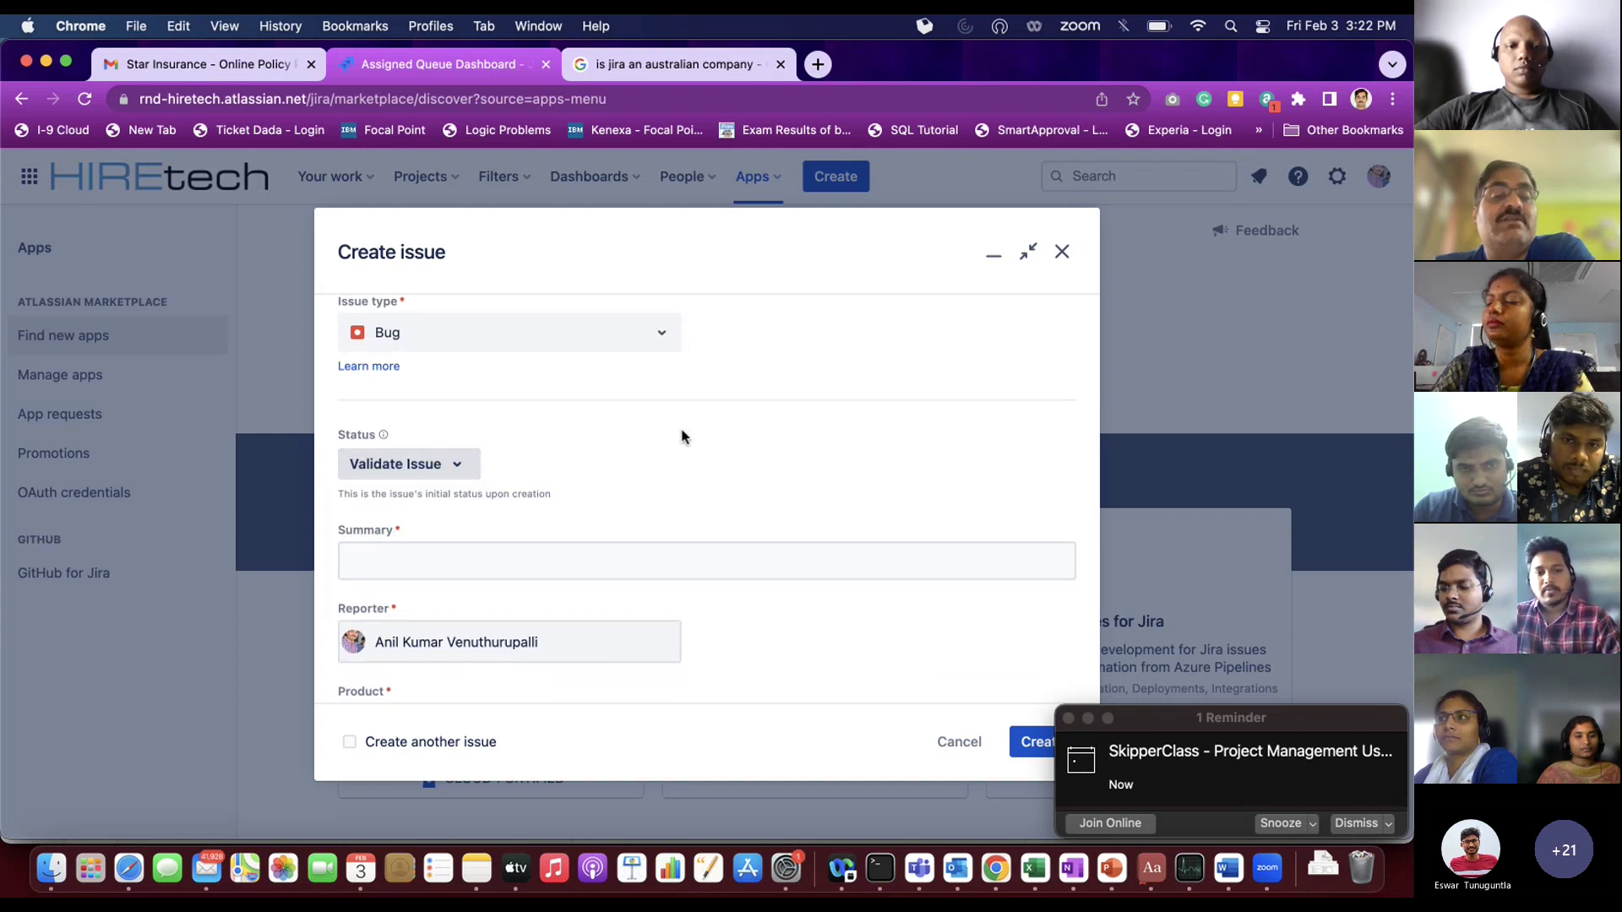
Step: Examine the new issue's Summary, Reporter, Product, Assignee, Priority, Due date and Environment fields
{"action": "scroll", "coordinate": [644, 467], "scroll_direction": "down", "scroll_amount": 2}
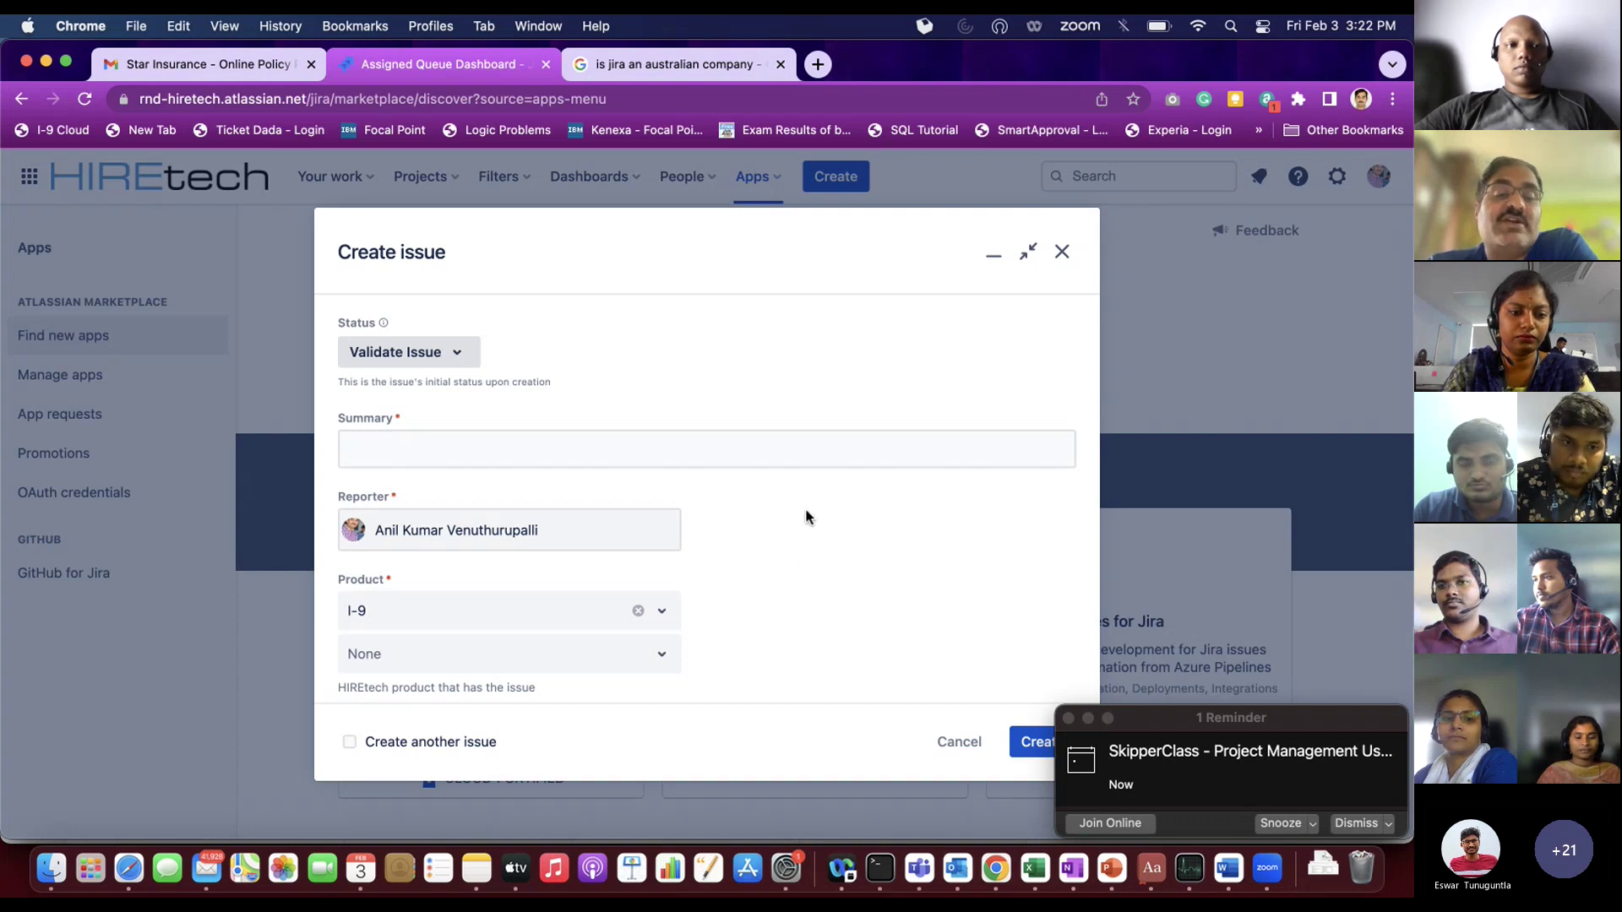
{"action": "scroll", "coordinate": [809, 532], "scroll_direction": "down", "scroll_amount": 3}
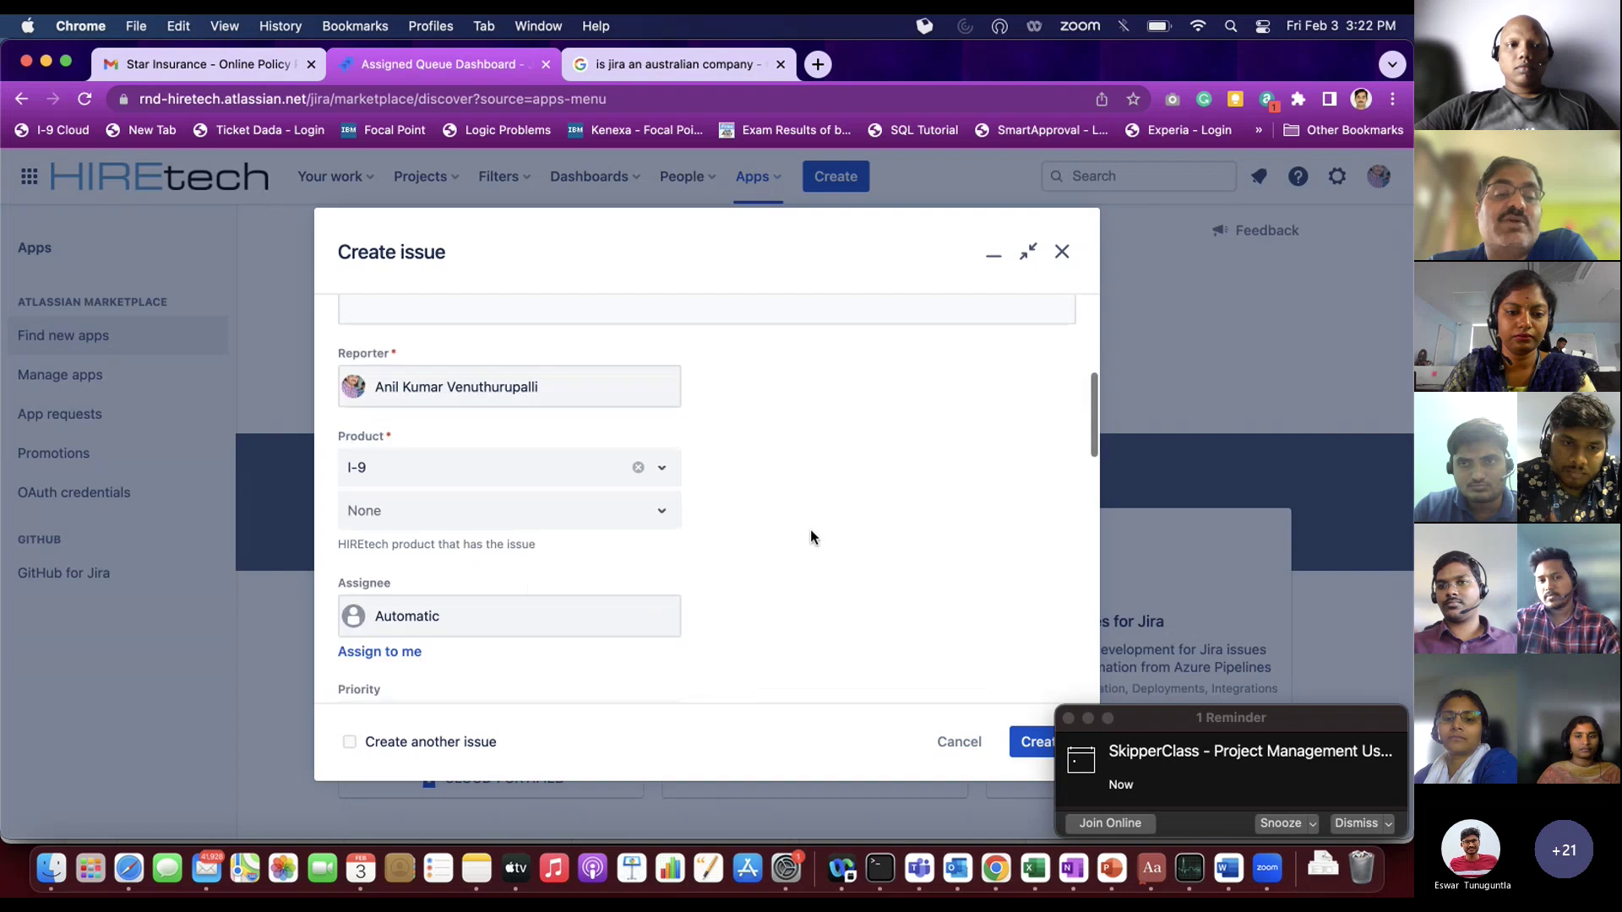
{"action": "scroll", "coordinate": [810, 529], "scroll_direction": "up", "scroll_amount": 4}
{"action": "scroll", "coordinate": [810, 529], "scroll_direction": "down", "scroll_amount": 5}
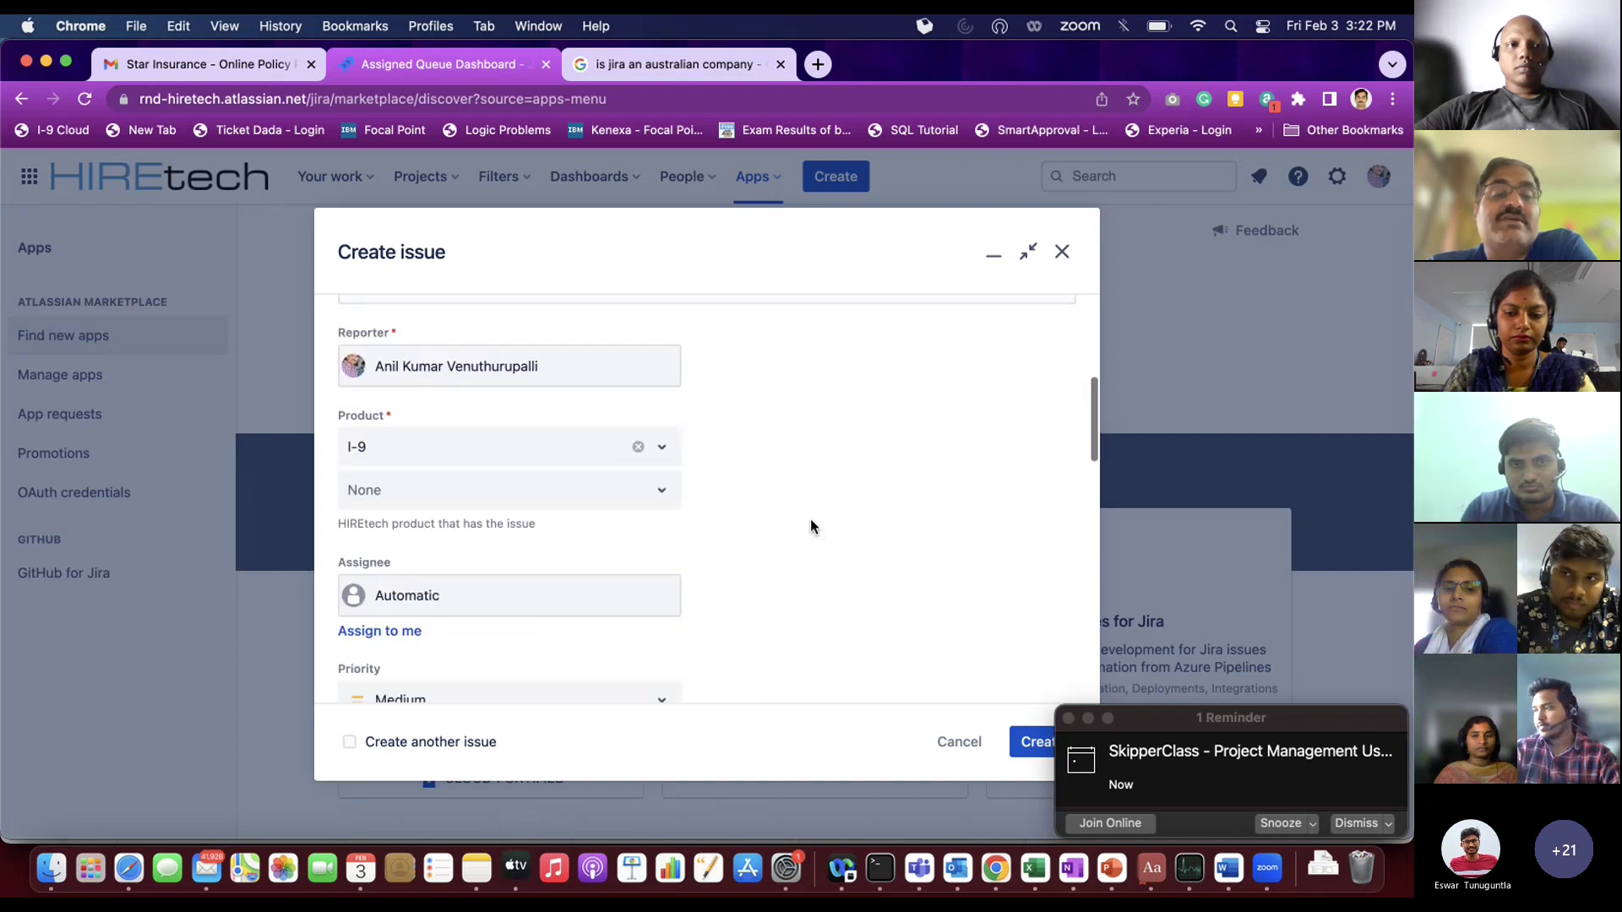
{"action": "scroll", "coordinate": [800, 478], "scroll_direction": "up", "scroll_amount": 3}
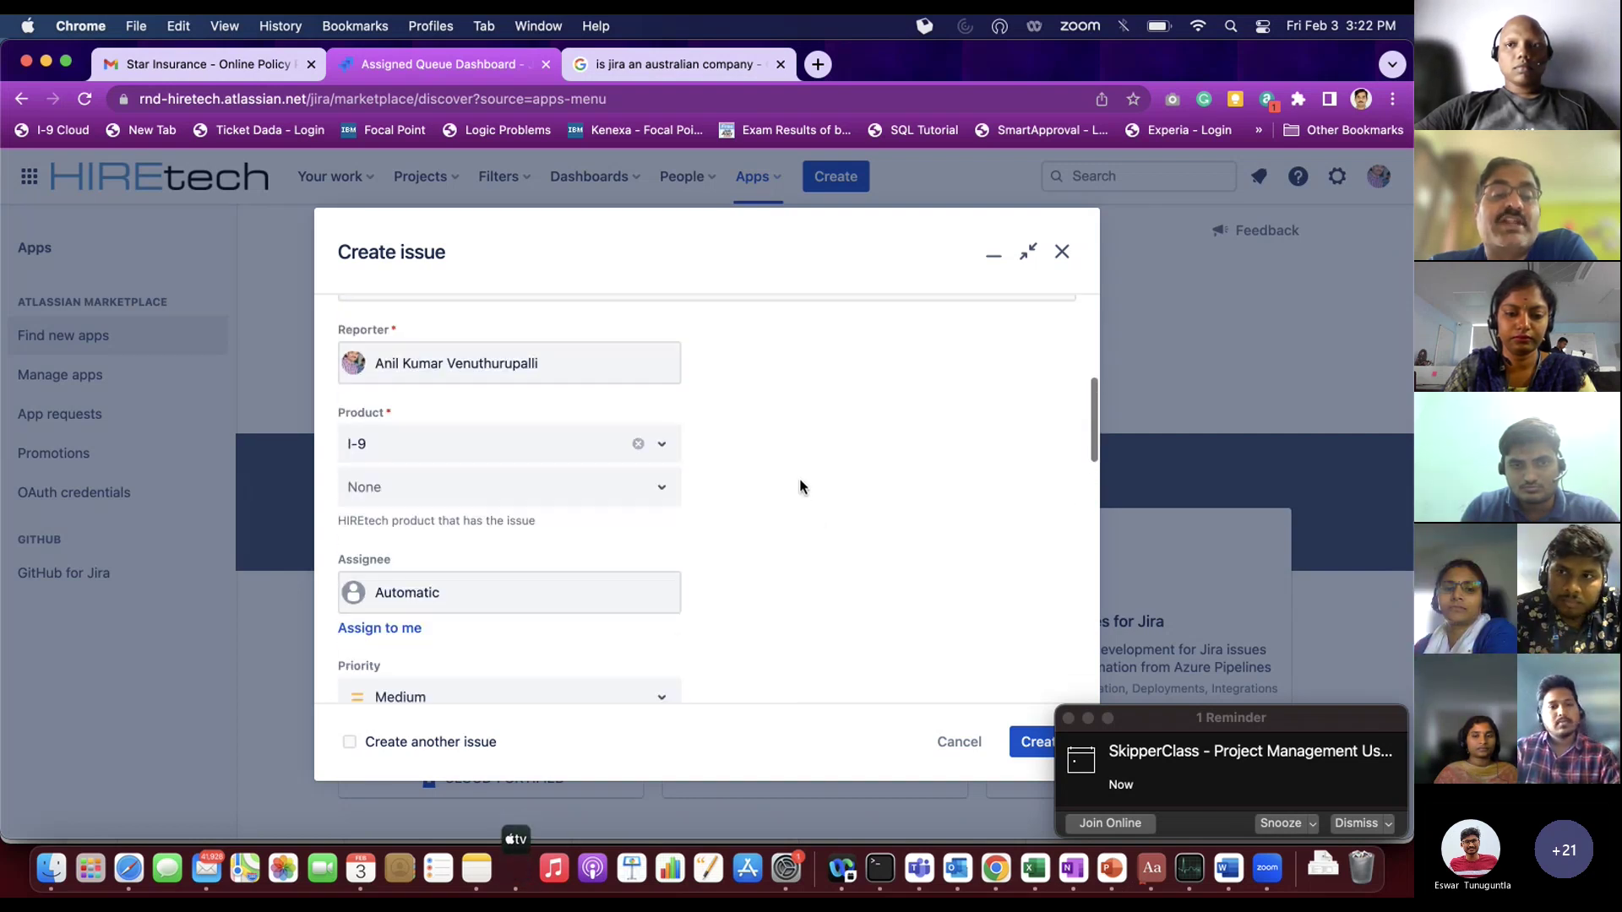
{"action": "scroll", "coordinate": [610, 572], "scroll_direction": "down", "scroll_amount": 1}
{"action": "scroll", "coordinate": [610, 574], "scroll_direction": "down", "scroll_amount": 2}
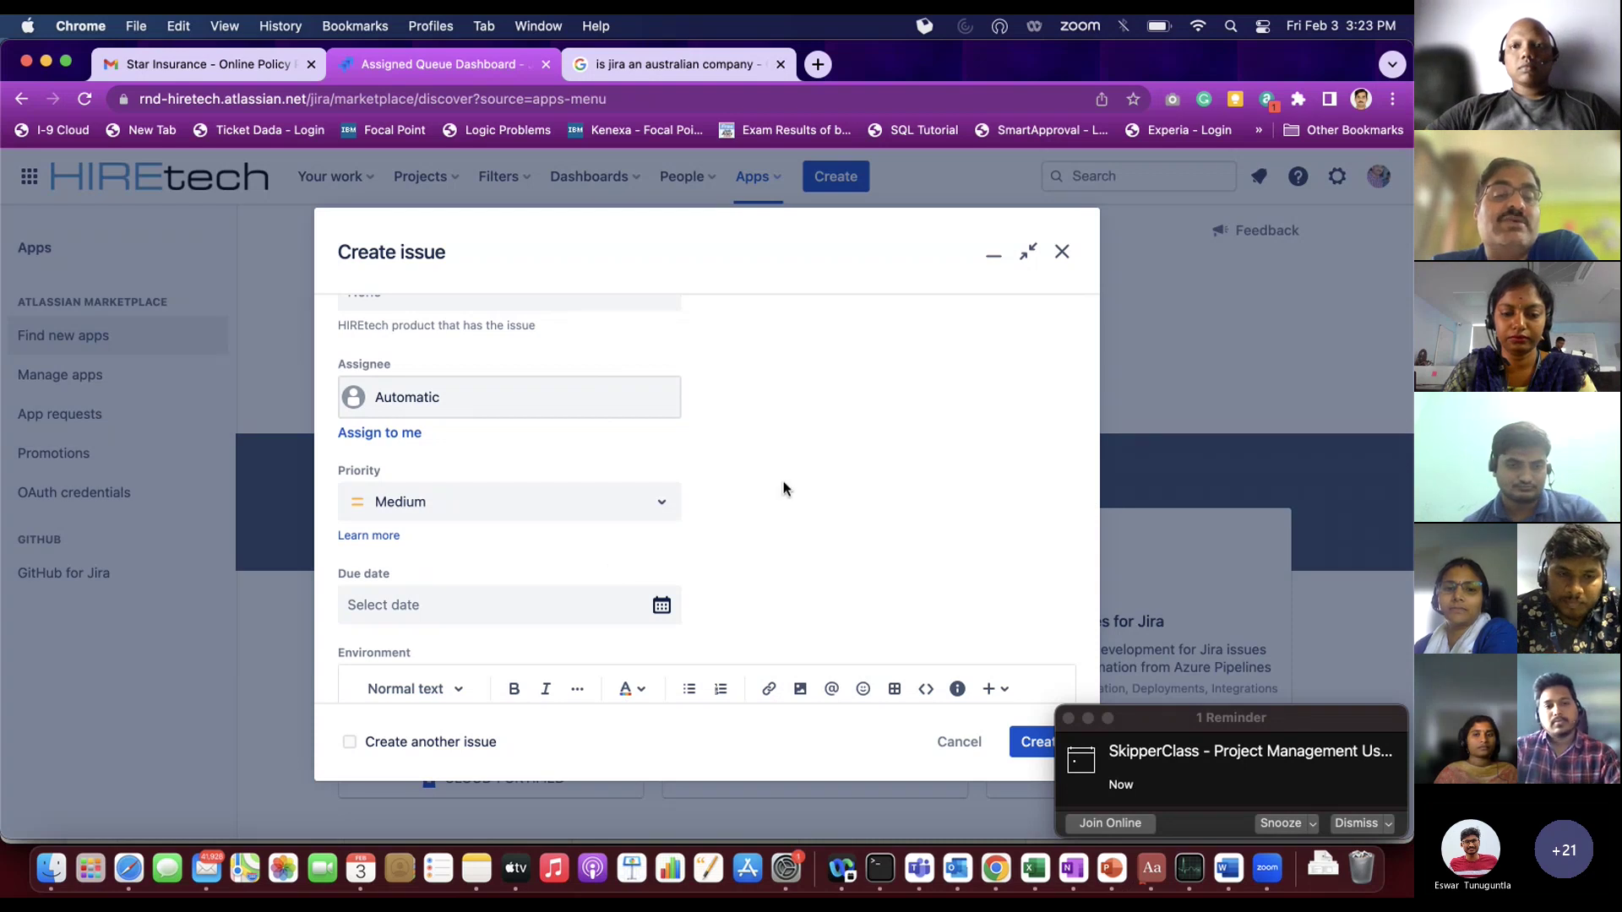
{"action": "scroll", "coordinate": [788, 466], "scroll_direction": "down", "scroll_amount": 1}
{"action": "scroll", "coordinate": [790, 469], "scroll_direction": "down", "scroll_amount": 1}
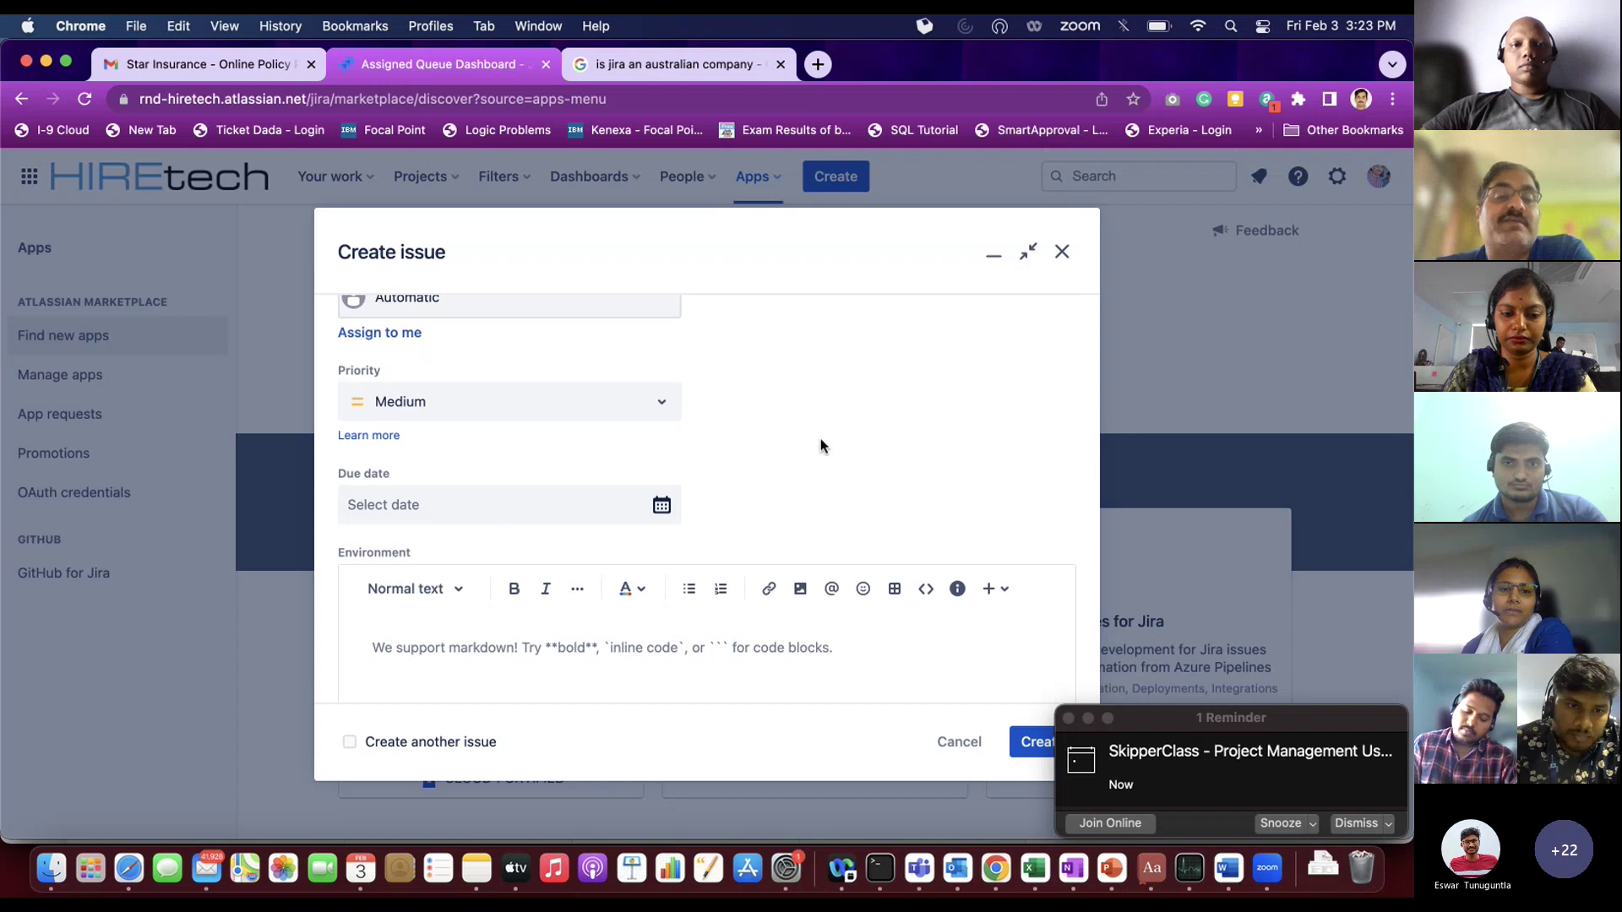
{"action": "scroll", "coordinate": [821, 446], "scroll_direction": "up", "scroll_amount": 2}
{"action": "scroll", "coordinate": [820, 446], "scroll_direction": "down", "scroll_amount": 5}
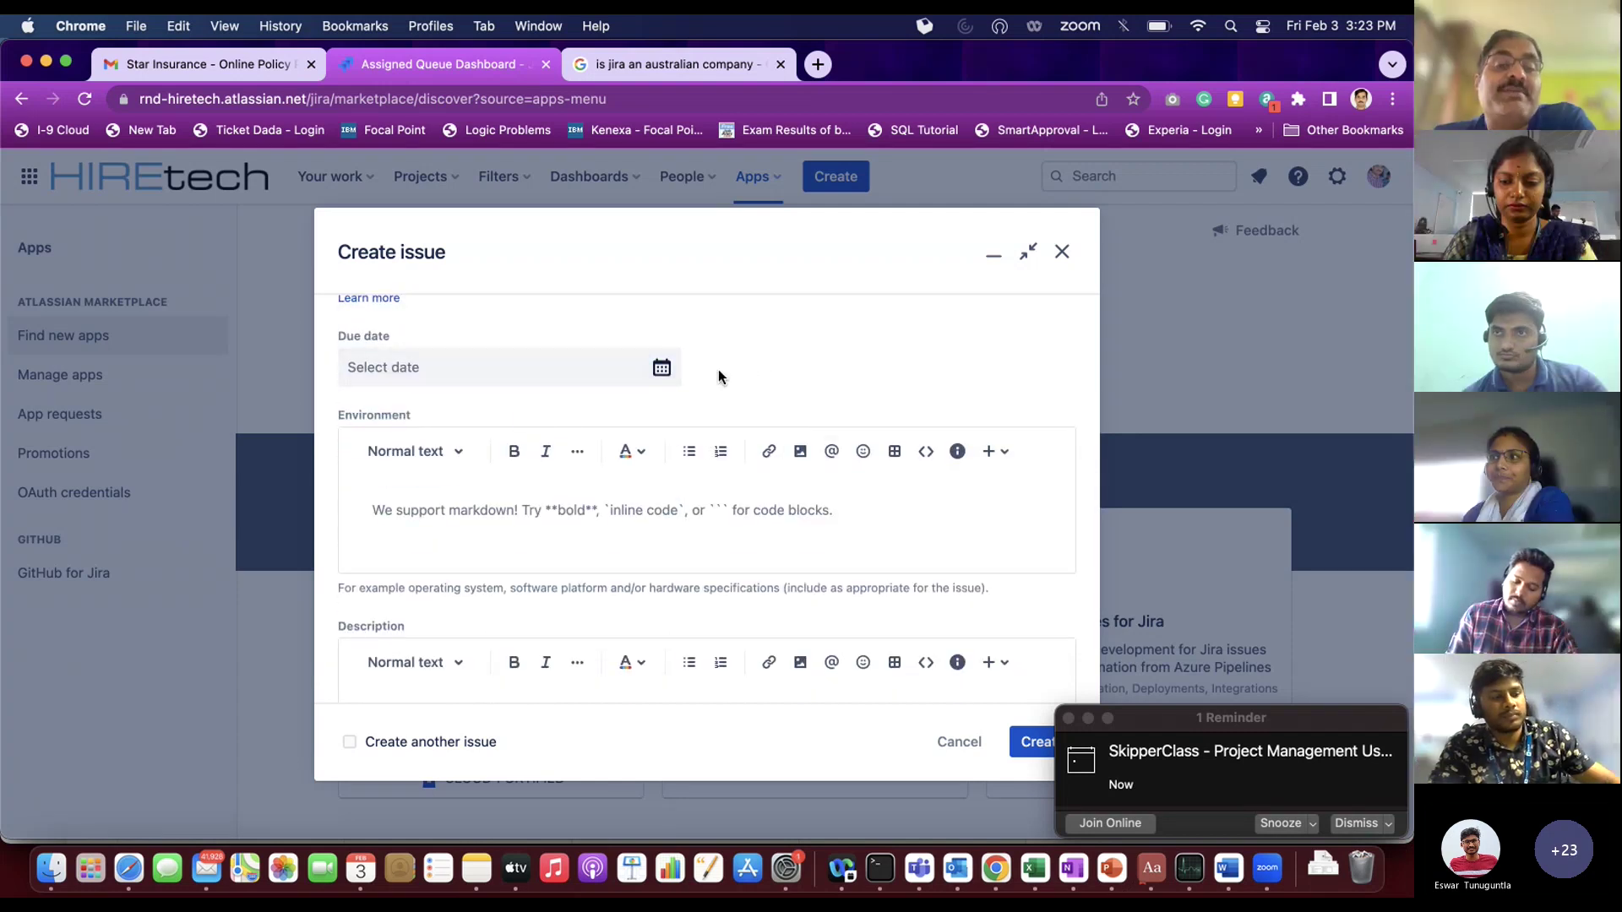
{"action": "scroll", "coordinate": [719, 375], "scroll_direction": "up", "scroll_amount": 1}
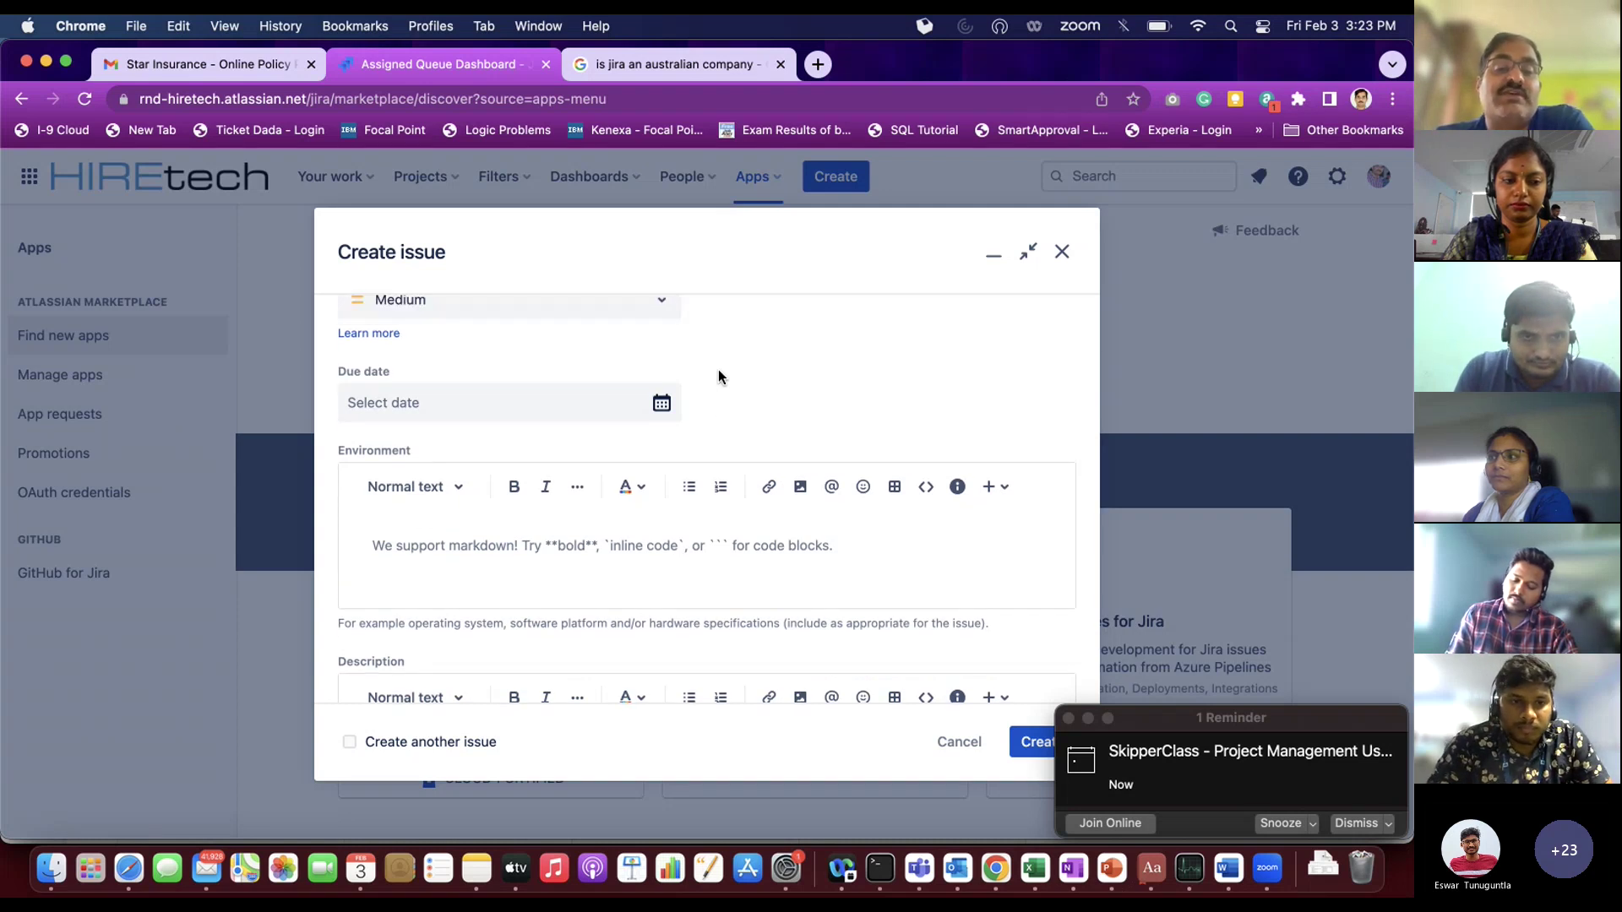
Step: Set the new issue's due date to 2/10/2023 and look over its Description, Attachment and Linked Issues fields
{"action": "scroll", "coordinate": [718, 377], "scroll_direction": "down", "scroll_amount": 1}
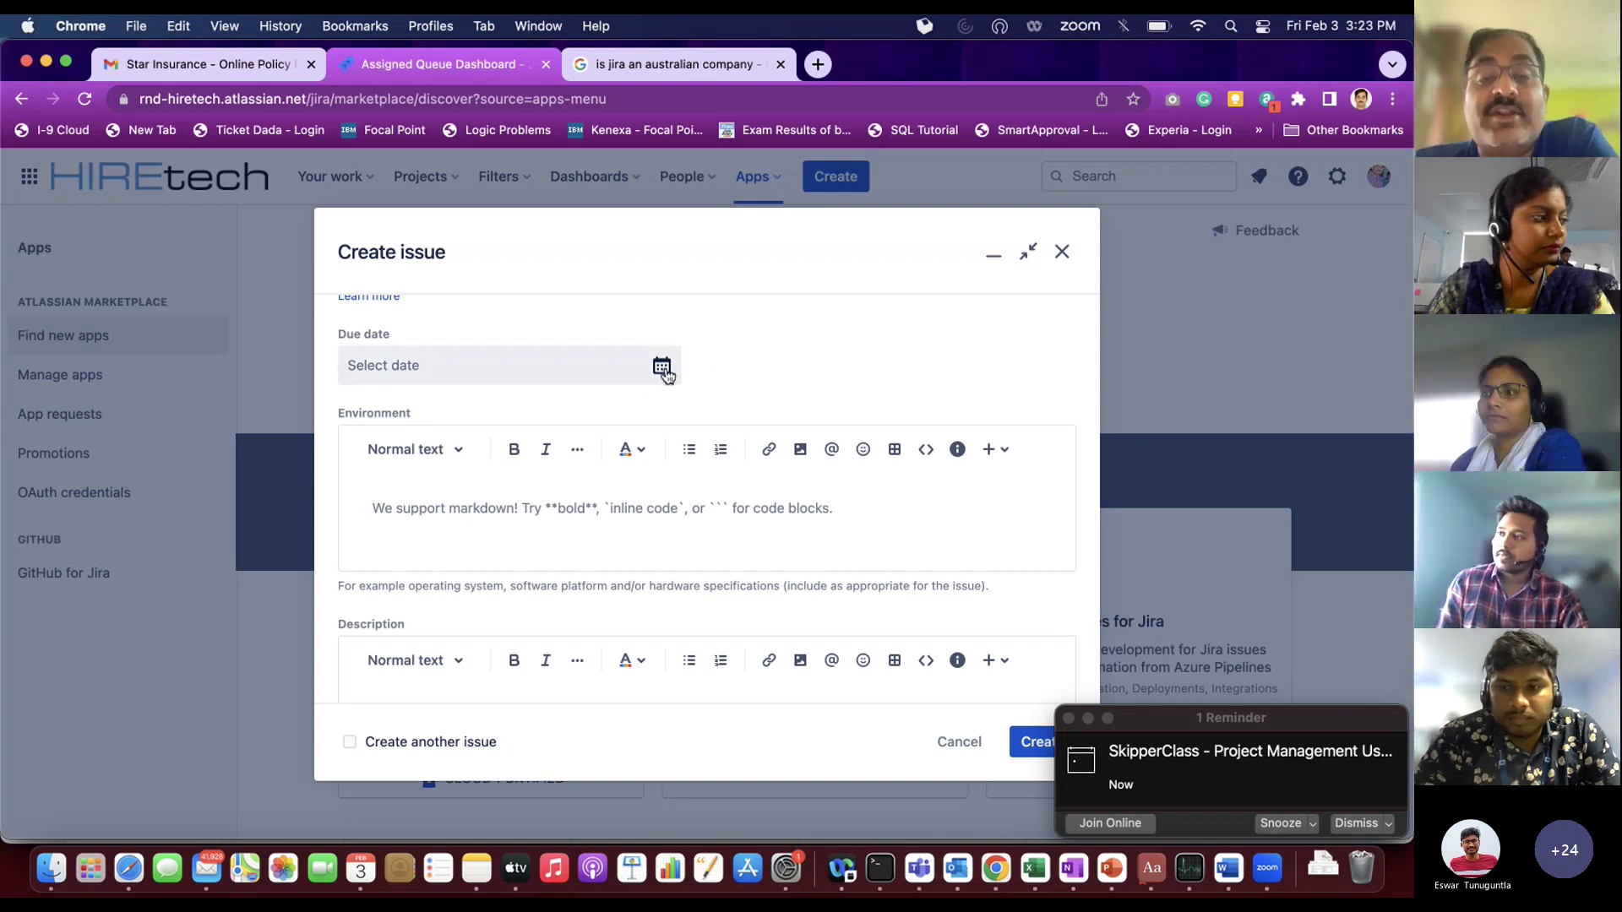
{"action": "left_click", "coordinate": [662, 369]}
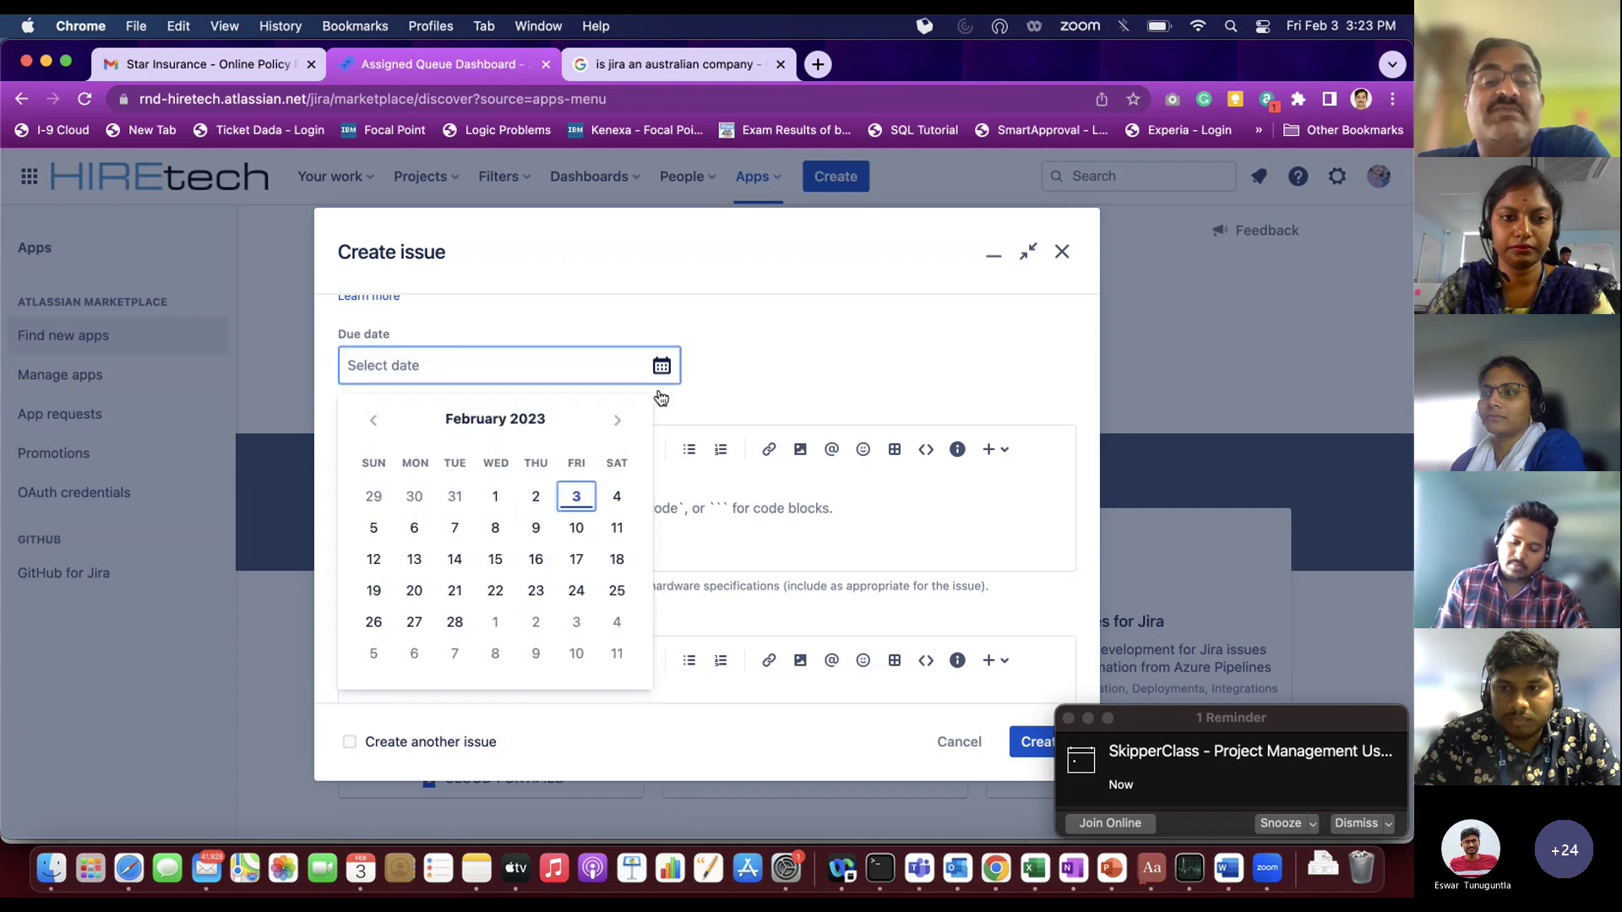
{"action": "left_click", "coordinate": [583, 528]}
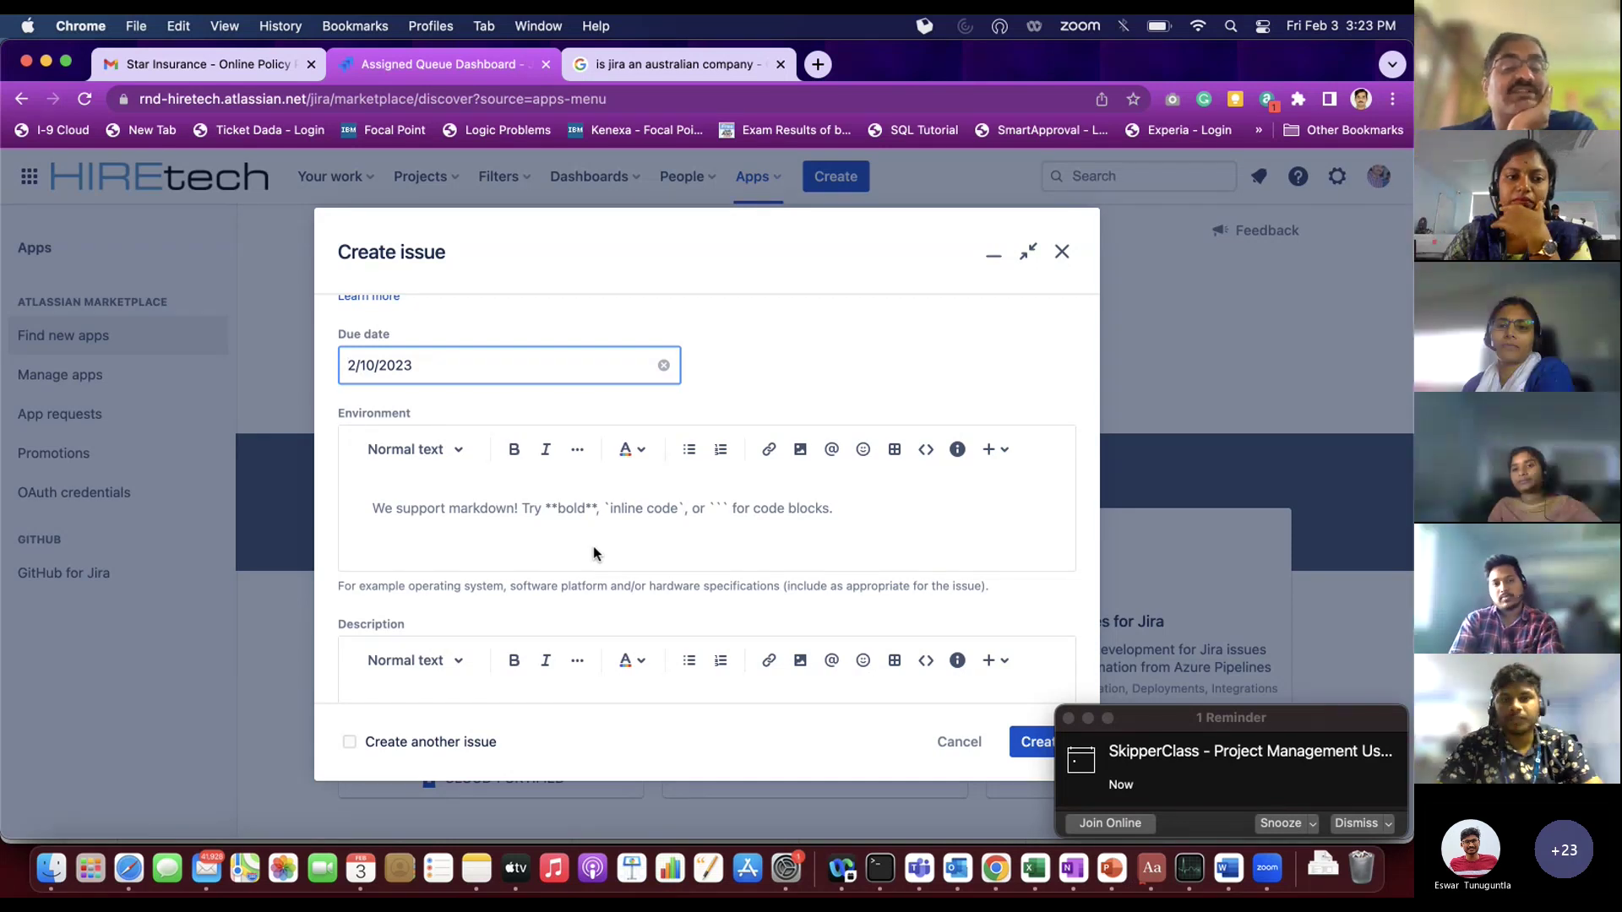
{"action": "scroll", "coordinate": [595, 540], "scroll_direction": "down", "scroll_amount": 5}
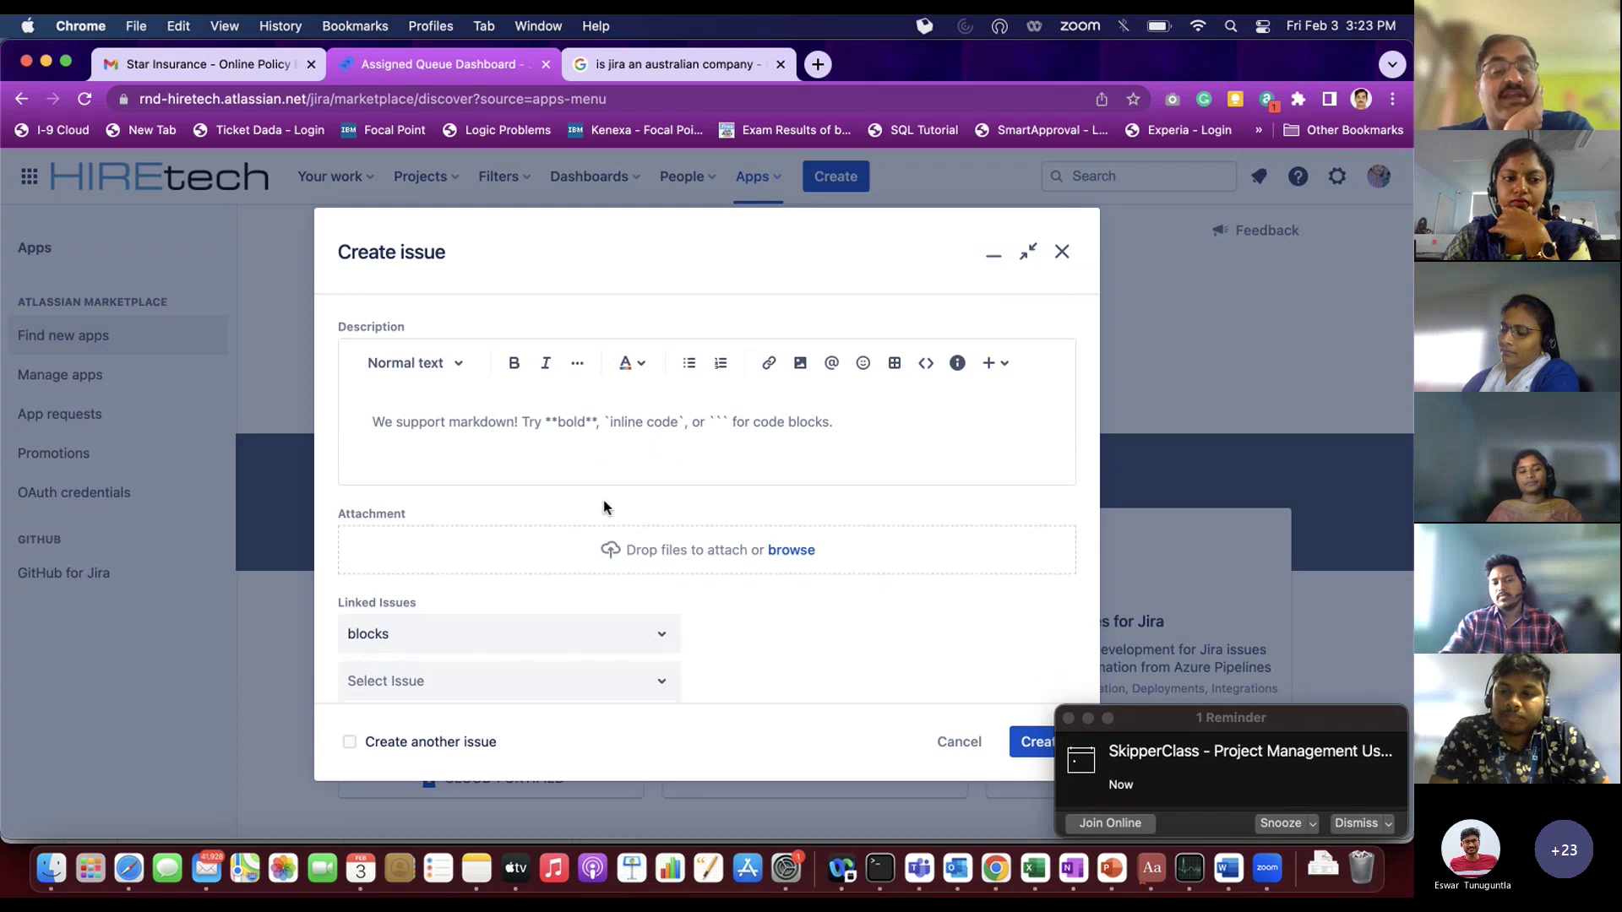
{"action": "scroll", "coordinate": [604, 507], "scroll_direction": "up", "scroll_amount": 5}
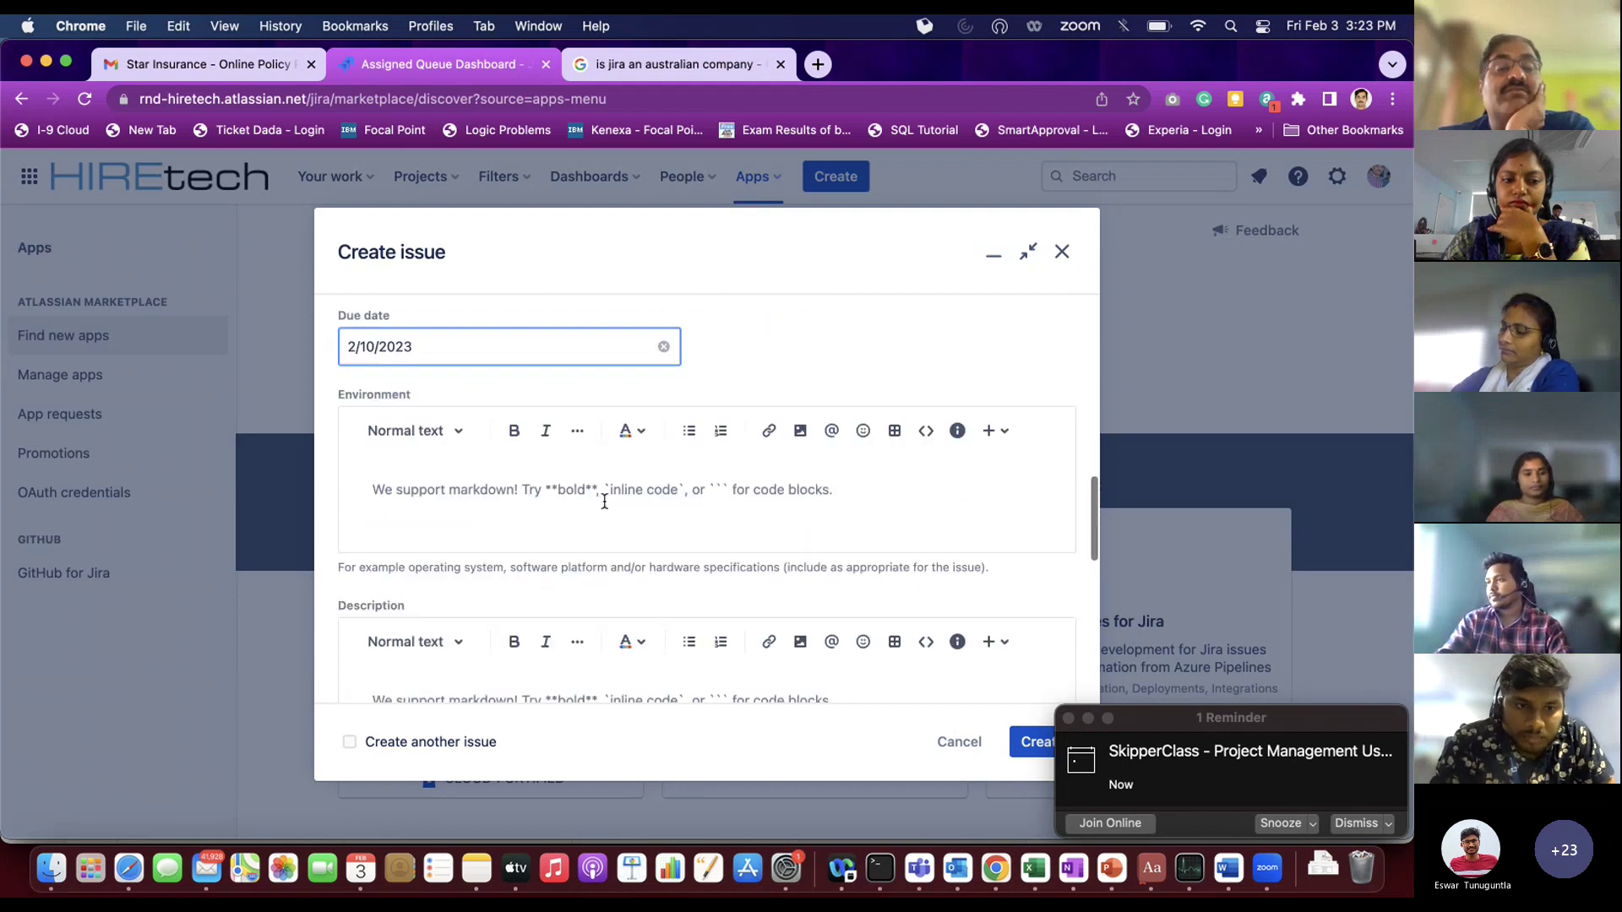
Step: Look over the new issue's Environment, Description and Attachment fields
{"action": "scroll", "coordinate": [605, 498], "scroll_direction": "up", "scroll_amount": 2}
{"action": "scroll", "coordinate": [605, 389], "scroll_direction": "down", "scroll_amount": 4}
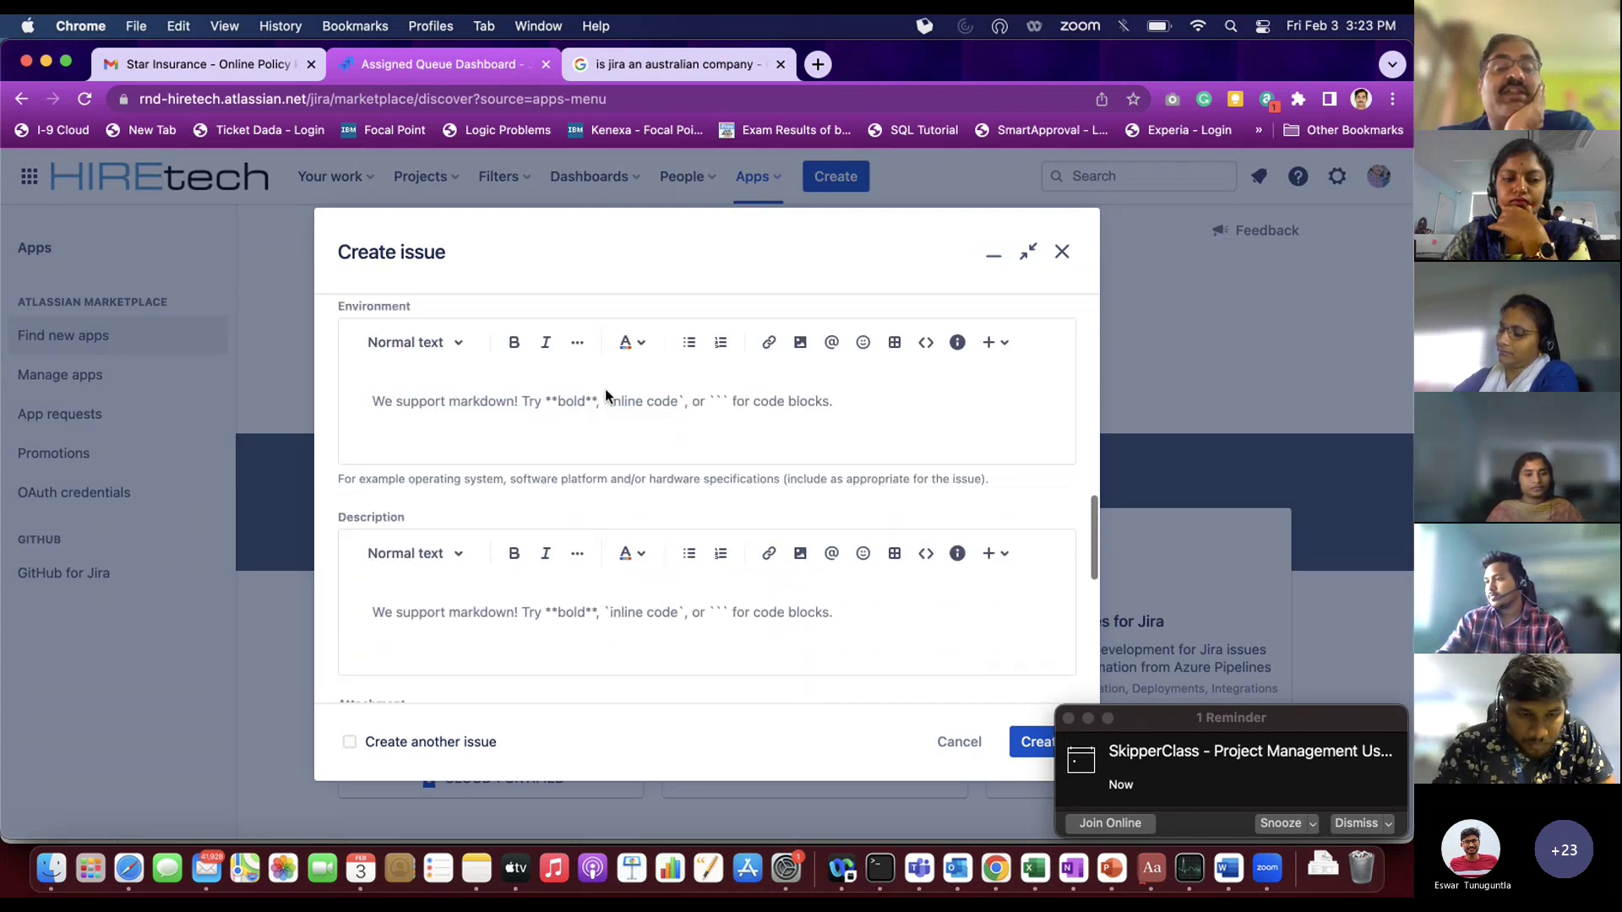
{"action": "scroll", "coordinate": [605, 389], "scroll_direction": "down", "scroll_amount": 5}
{"action": "scroll", "coordinate": [572, 463], "scroll_direction": "up", "scroll_amount": 2}
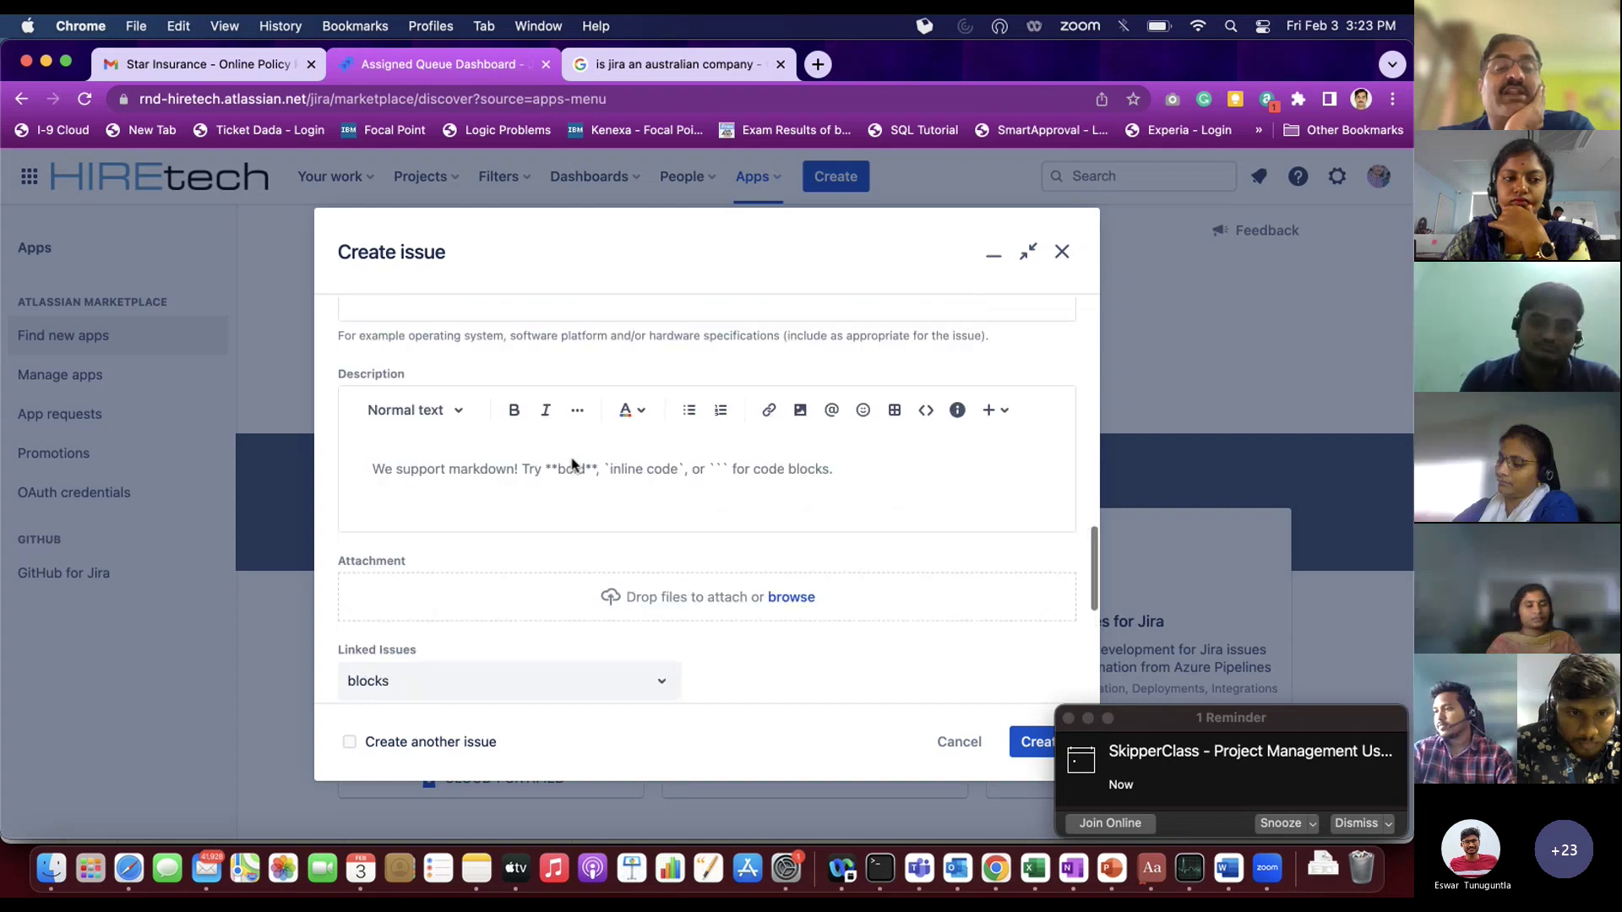
{"action": "scroll", "coordinate": [572, 463], "scroll_direction": "down", "scroll_amount": 3}
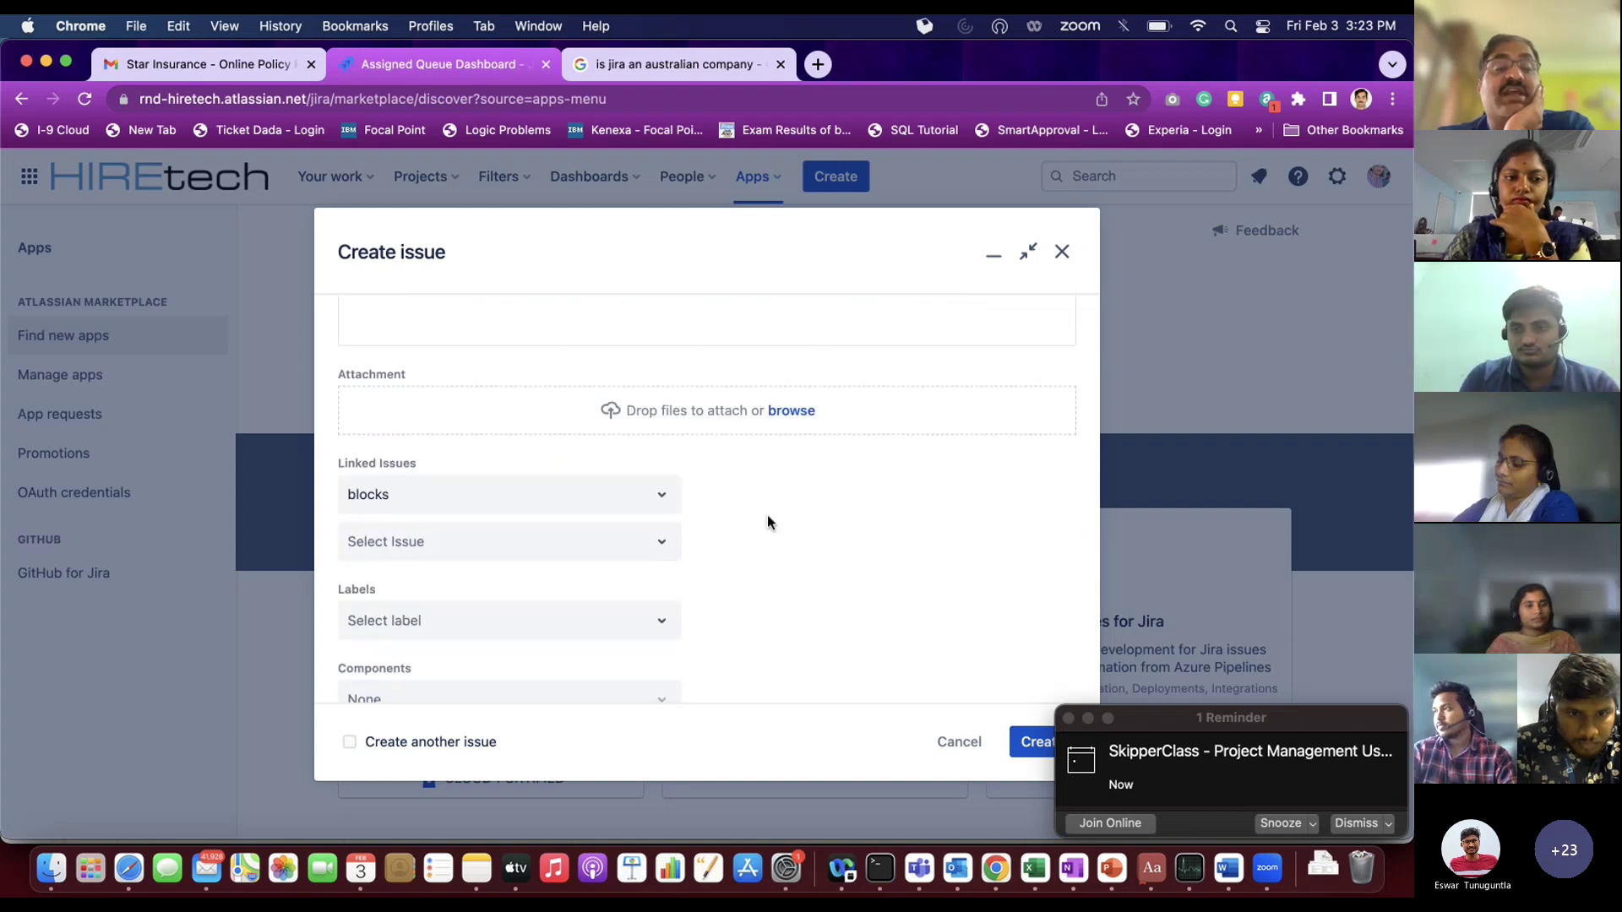
Step: Link the new issue to PMT-1285 with the relationship "is blocked by"
{"action": "scroll", "coordinate": [767, 521], "scroll_direction": "down", "scroll_amount": 3}
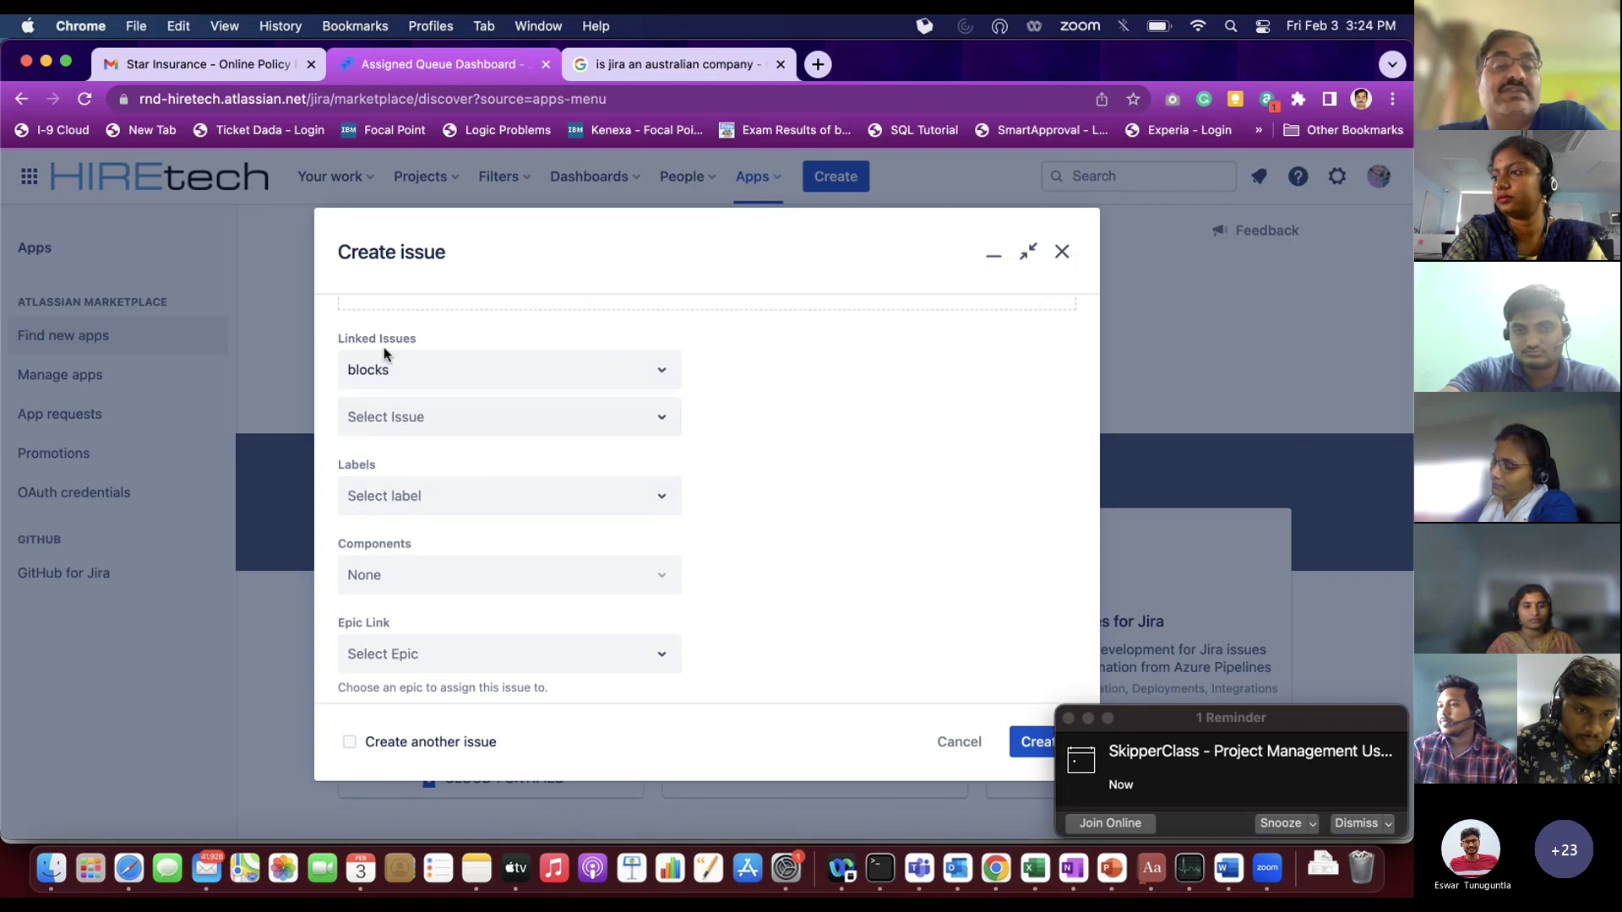
{"action": "left_click", "coordinate": [399, 378]}
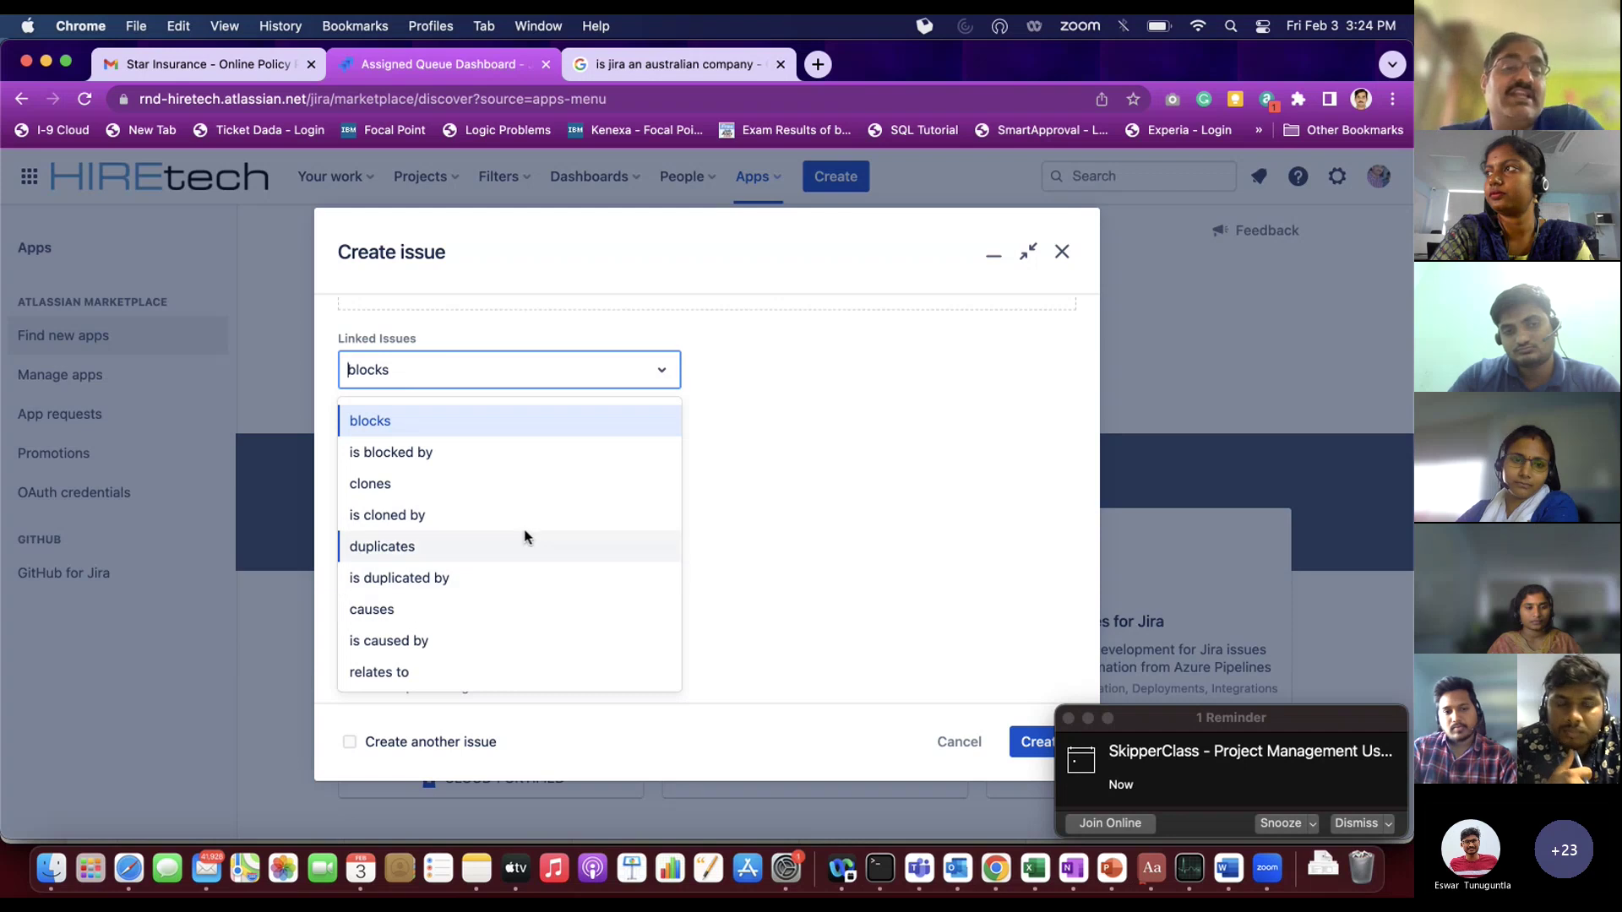
{"action": "left_click", "coordinate": [814, 477]}
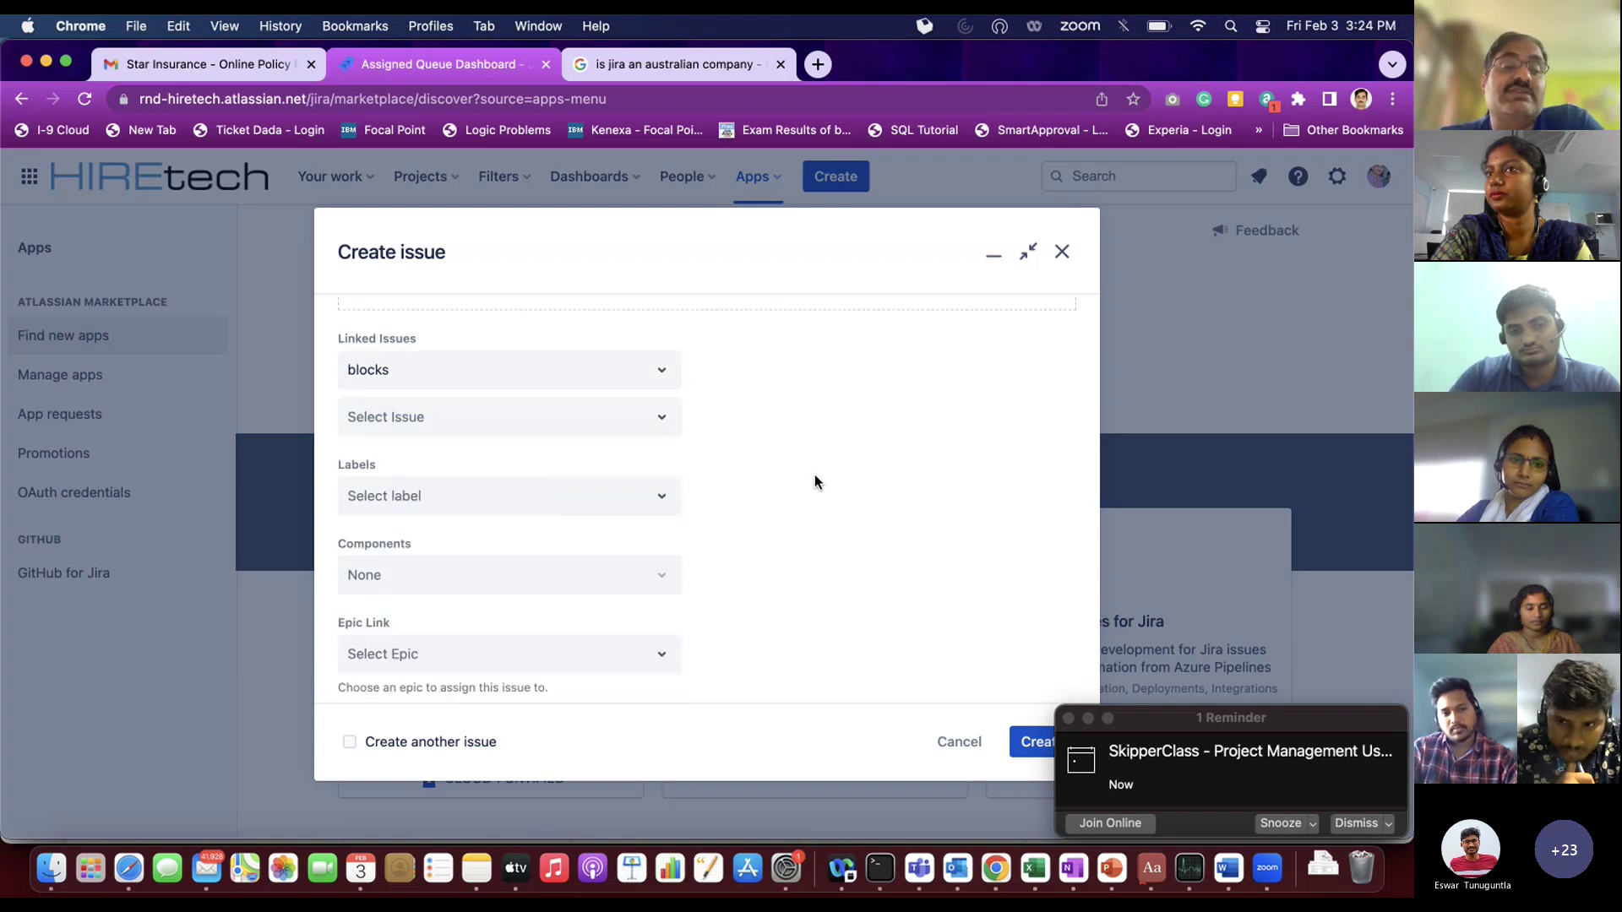
{"action": "left_click", "coordinate": [493, 424]}
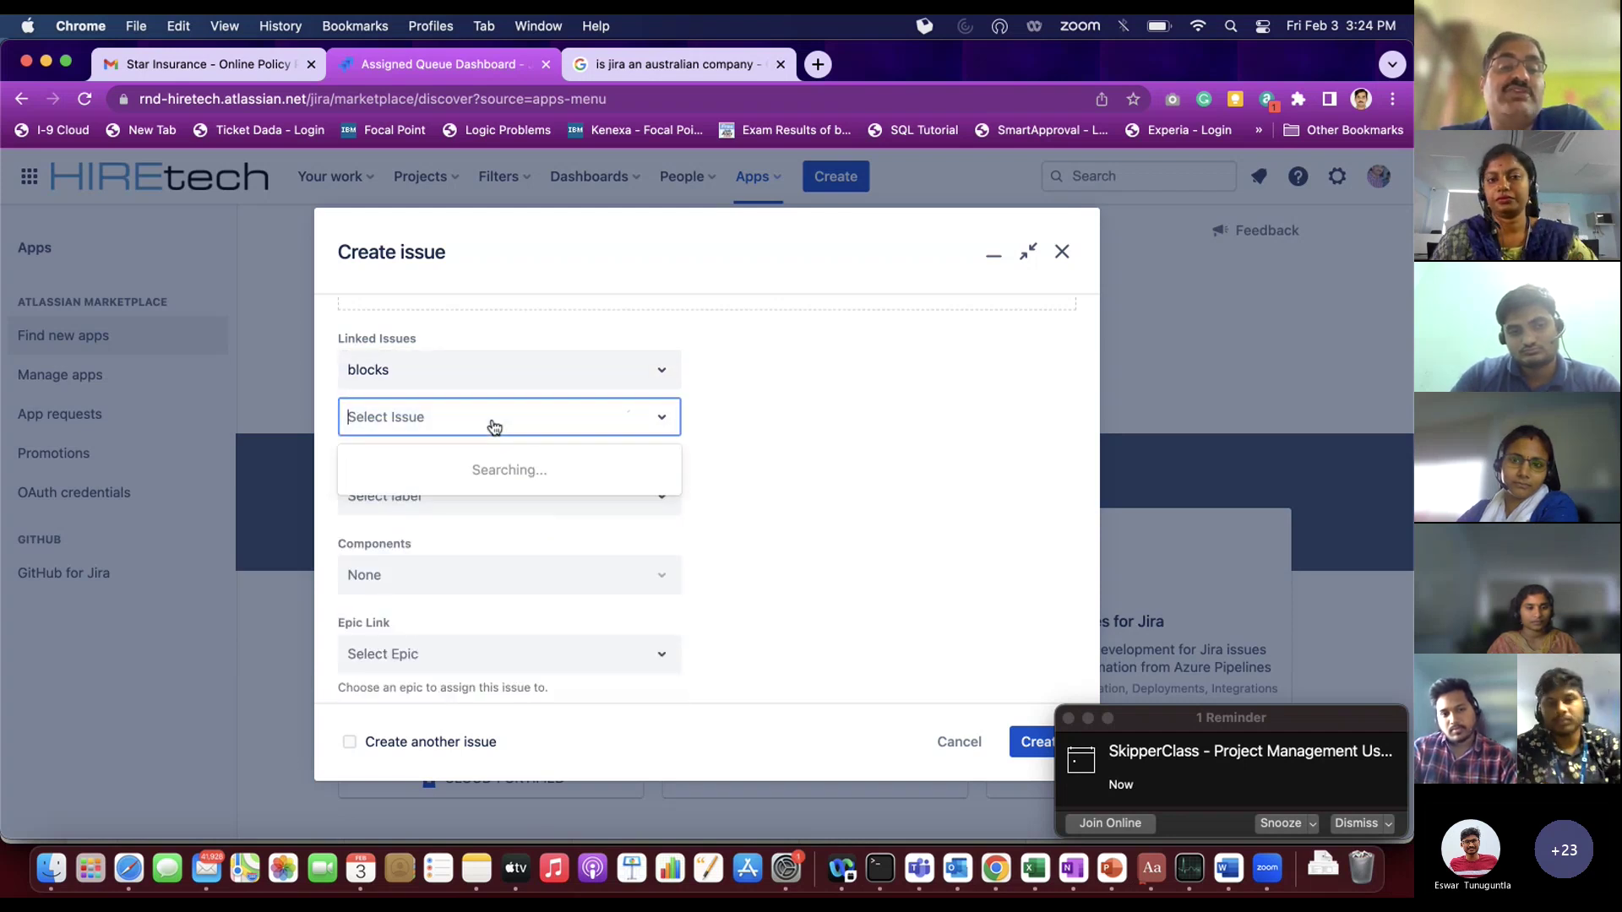
{"action": "left_click", "coordinate": [515, 511]}
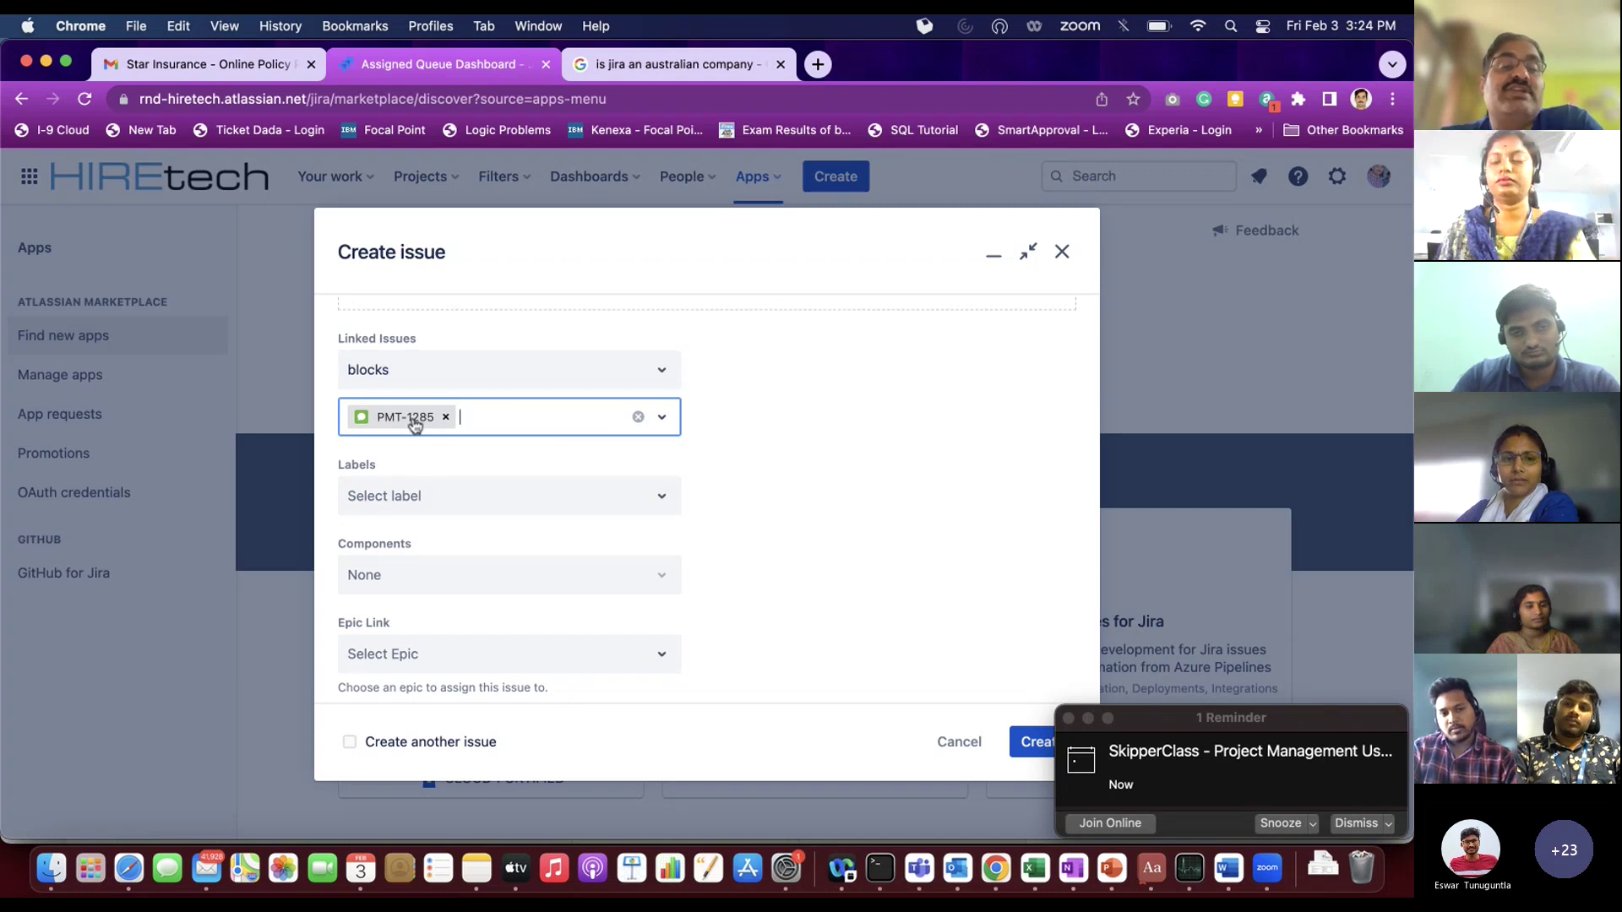
{"action": "left_click", "coordinate": [667, 375]}
{"action": "left_click", "coordinate": [444, 453]}
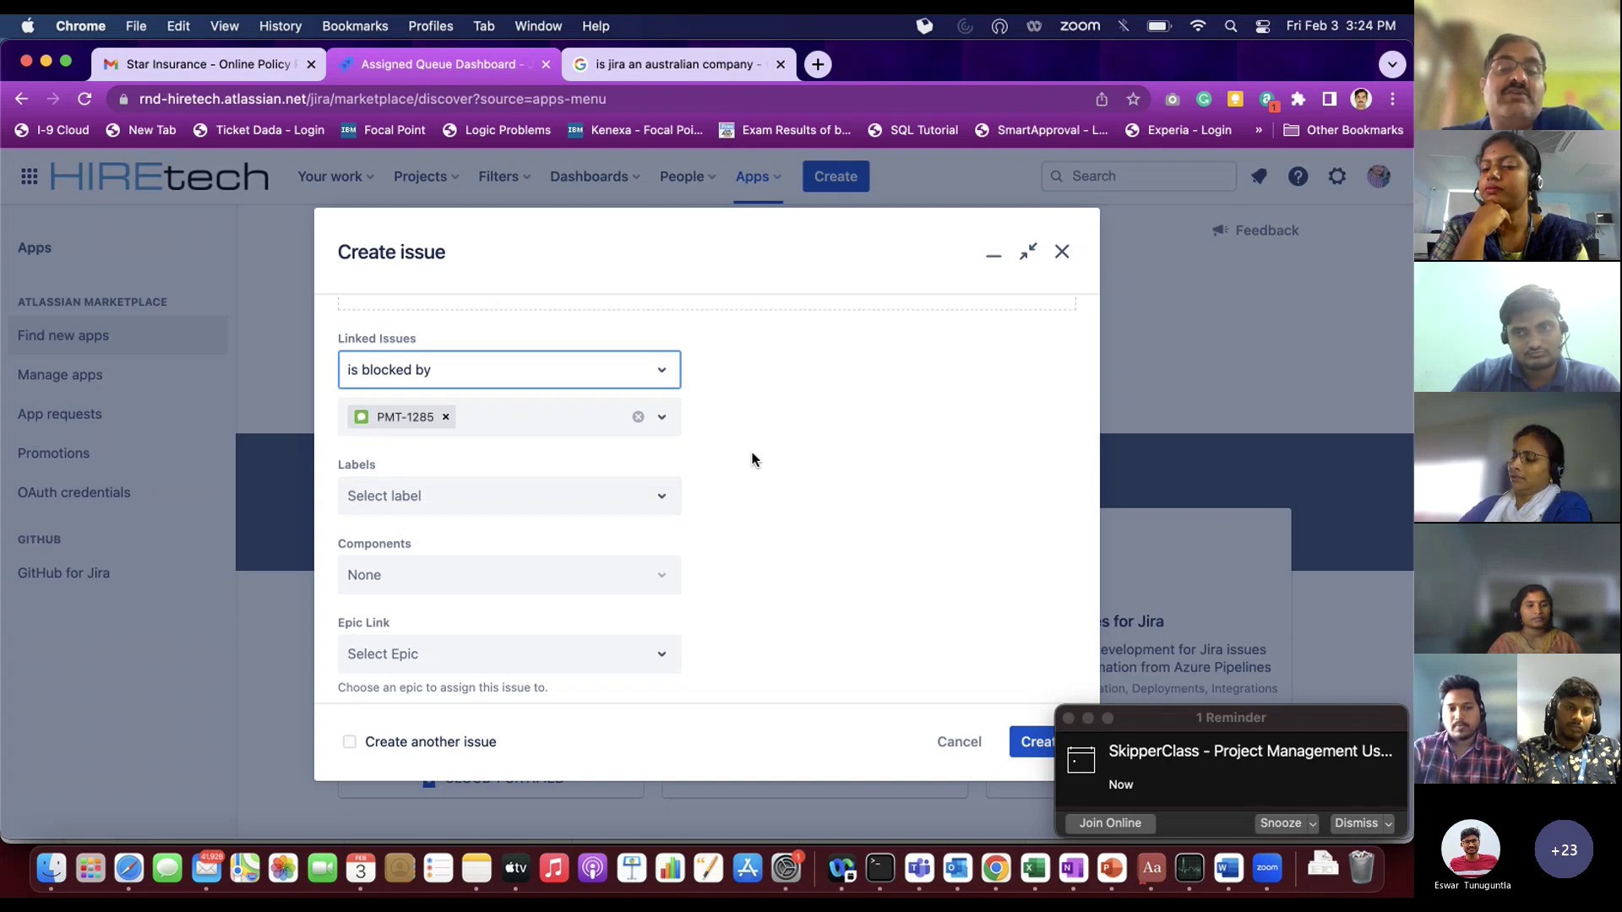
Step: Examine the relationship types offered under Linked Issues, from blocks to relates to, keeping "is blocked by"
{"action": "scroll", "coordinate": [754, 459], "scroll_direction": "up", "scroll_amount": 15}
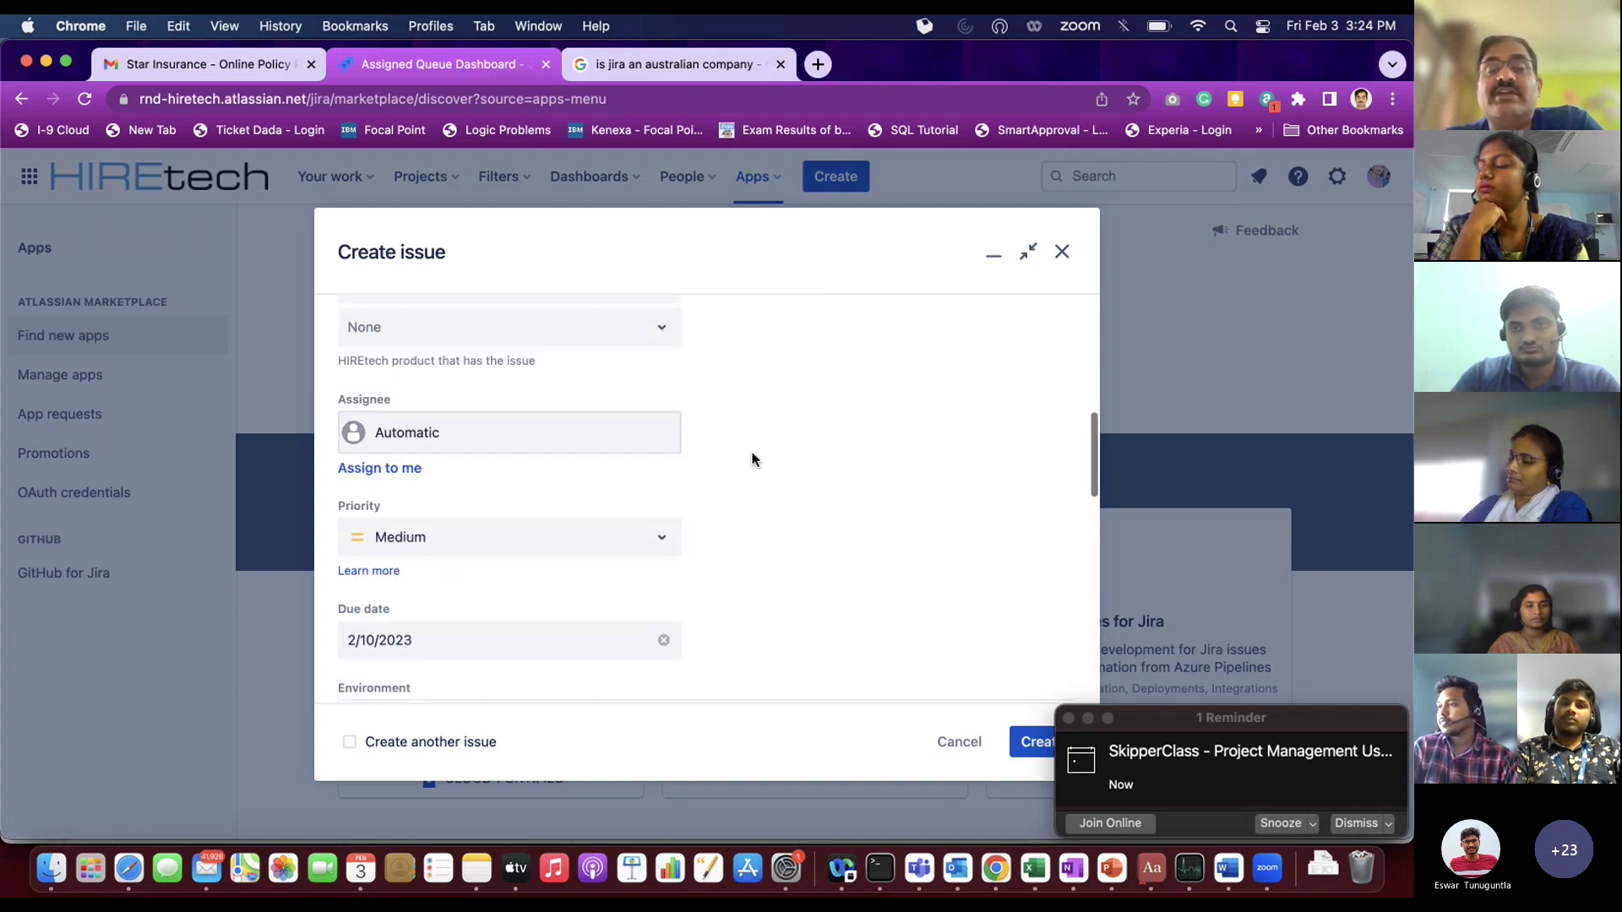
{"action": "scroll", "coordinate": [754, 456], "scroll_direction": "down", "scroll_amount": 15}
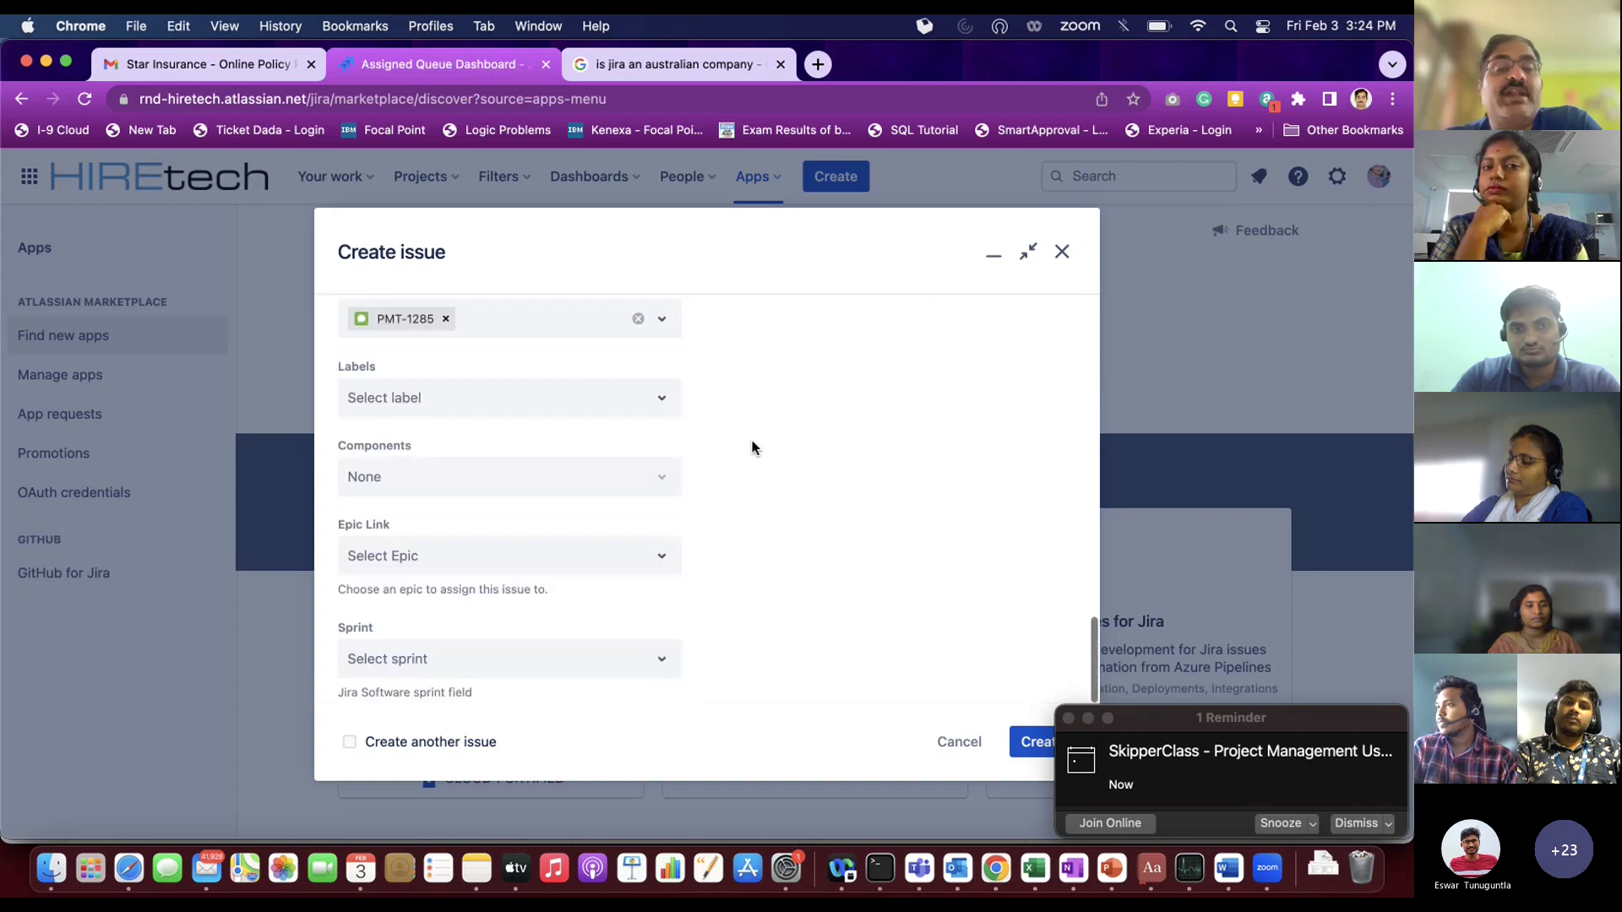
{"action": "scroll", "coordinate": [754, 447], "scroll_direction": "up", "scroll_amount": 3}
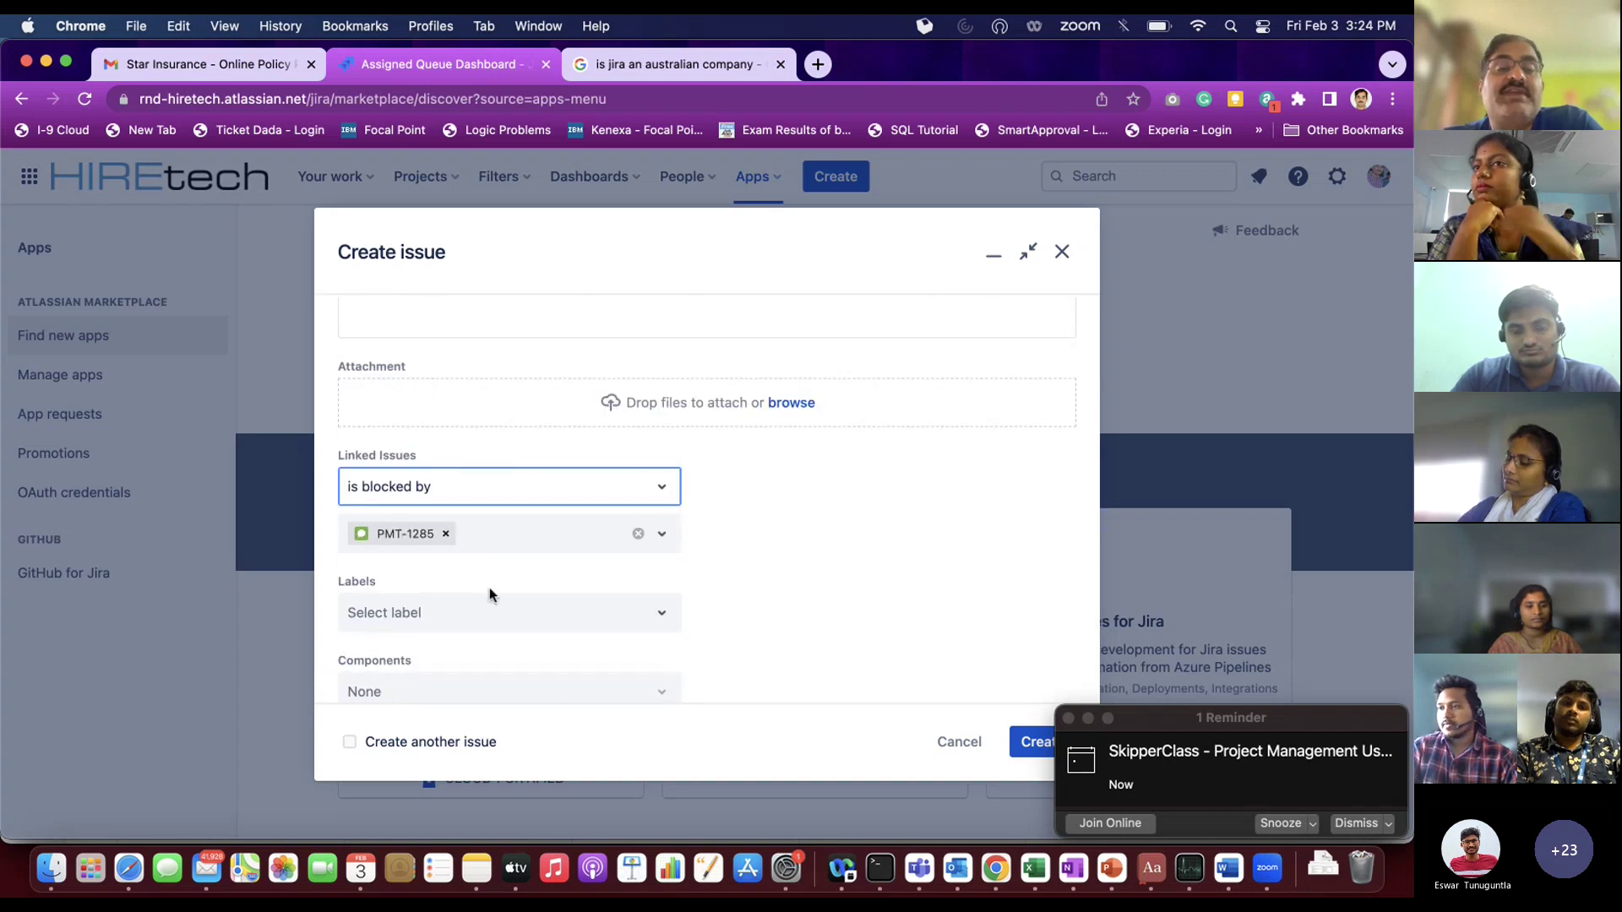
{"action": "left_click", "coordinate": [811, 550]}
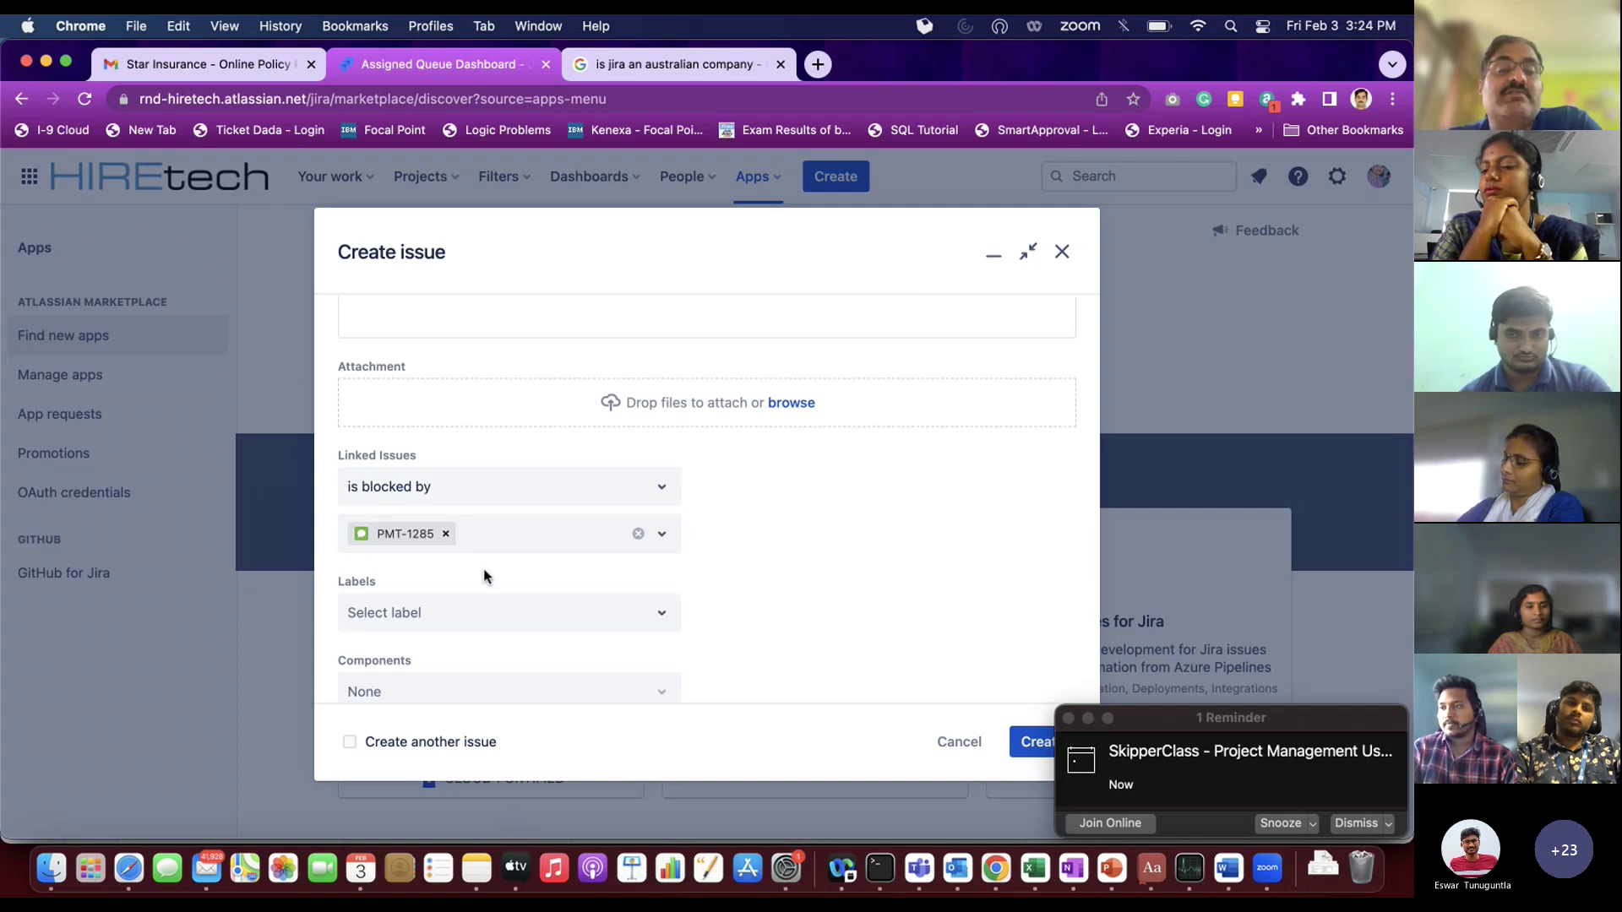
{"action": "scroll", "coordinate": [817, 550], "scroll_direction": "down", "scroll_amount": 2}
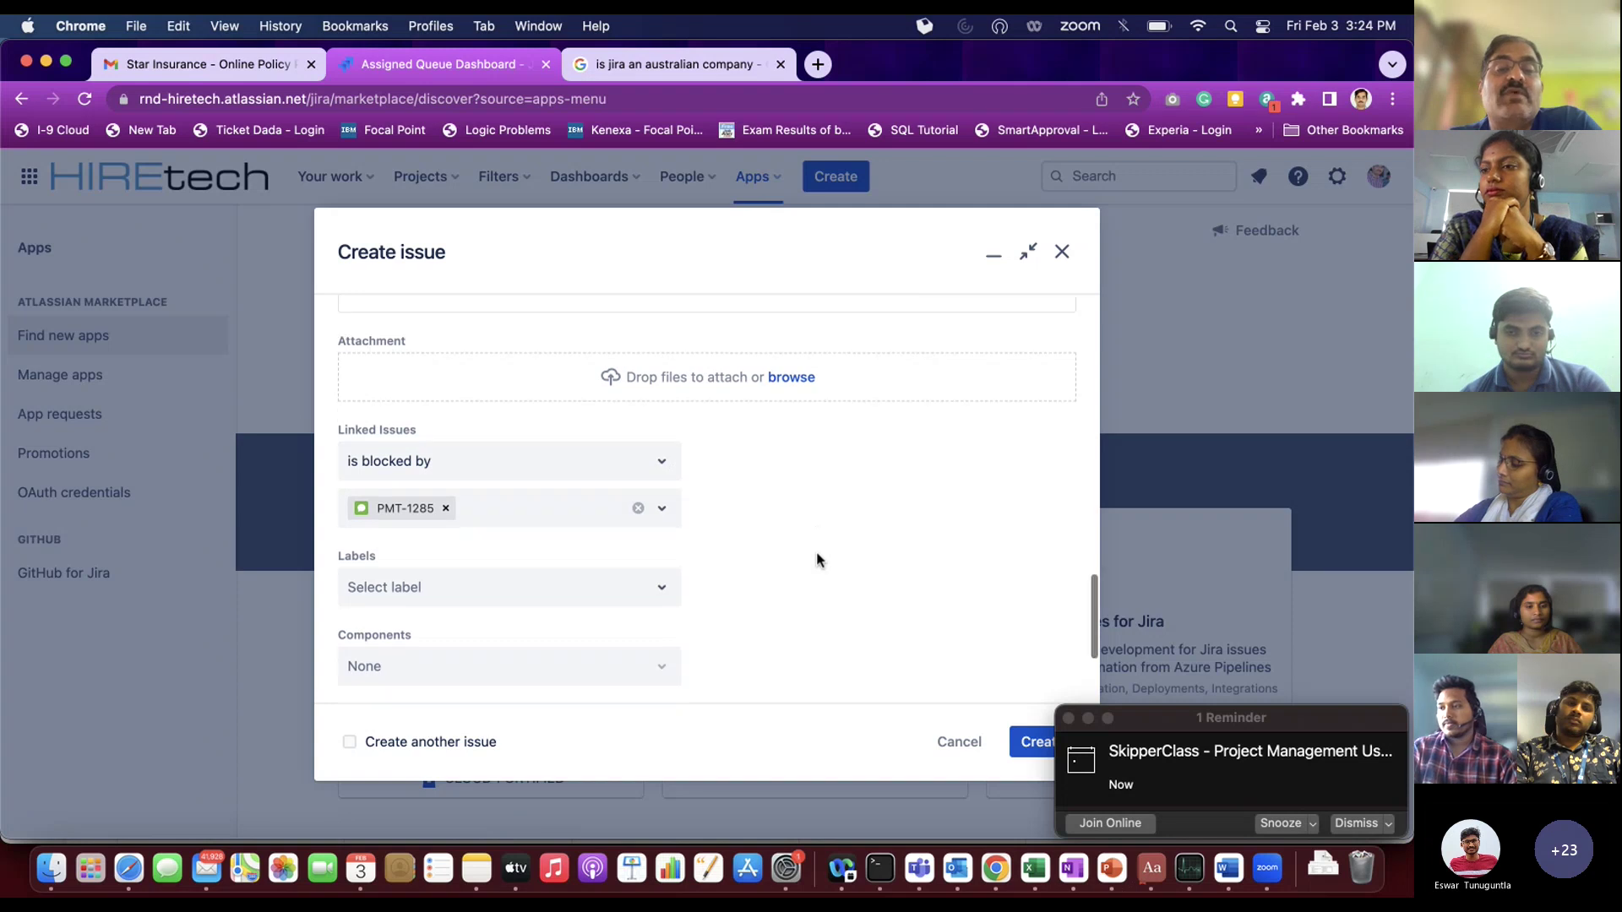
{"action": "left_click", "coordinate": [668, 430]}
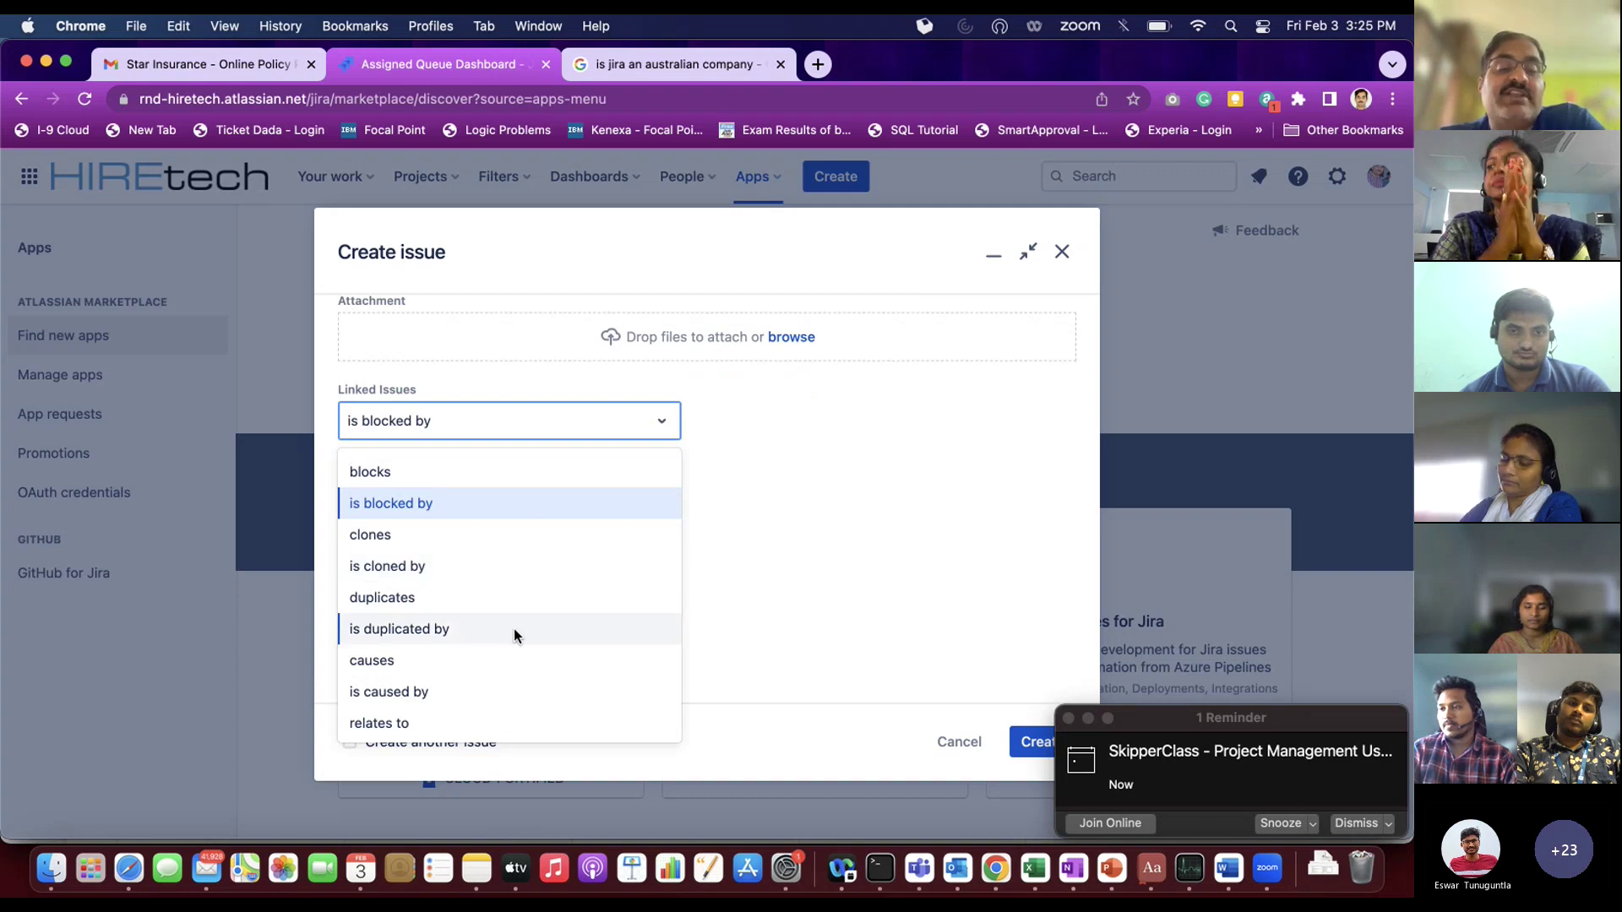
{"action": "scroll", "coordinate": [515, 625], "scroll_direction": "down", "scroll_amount": 1}
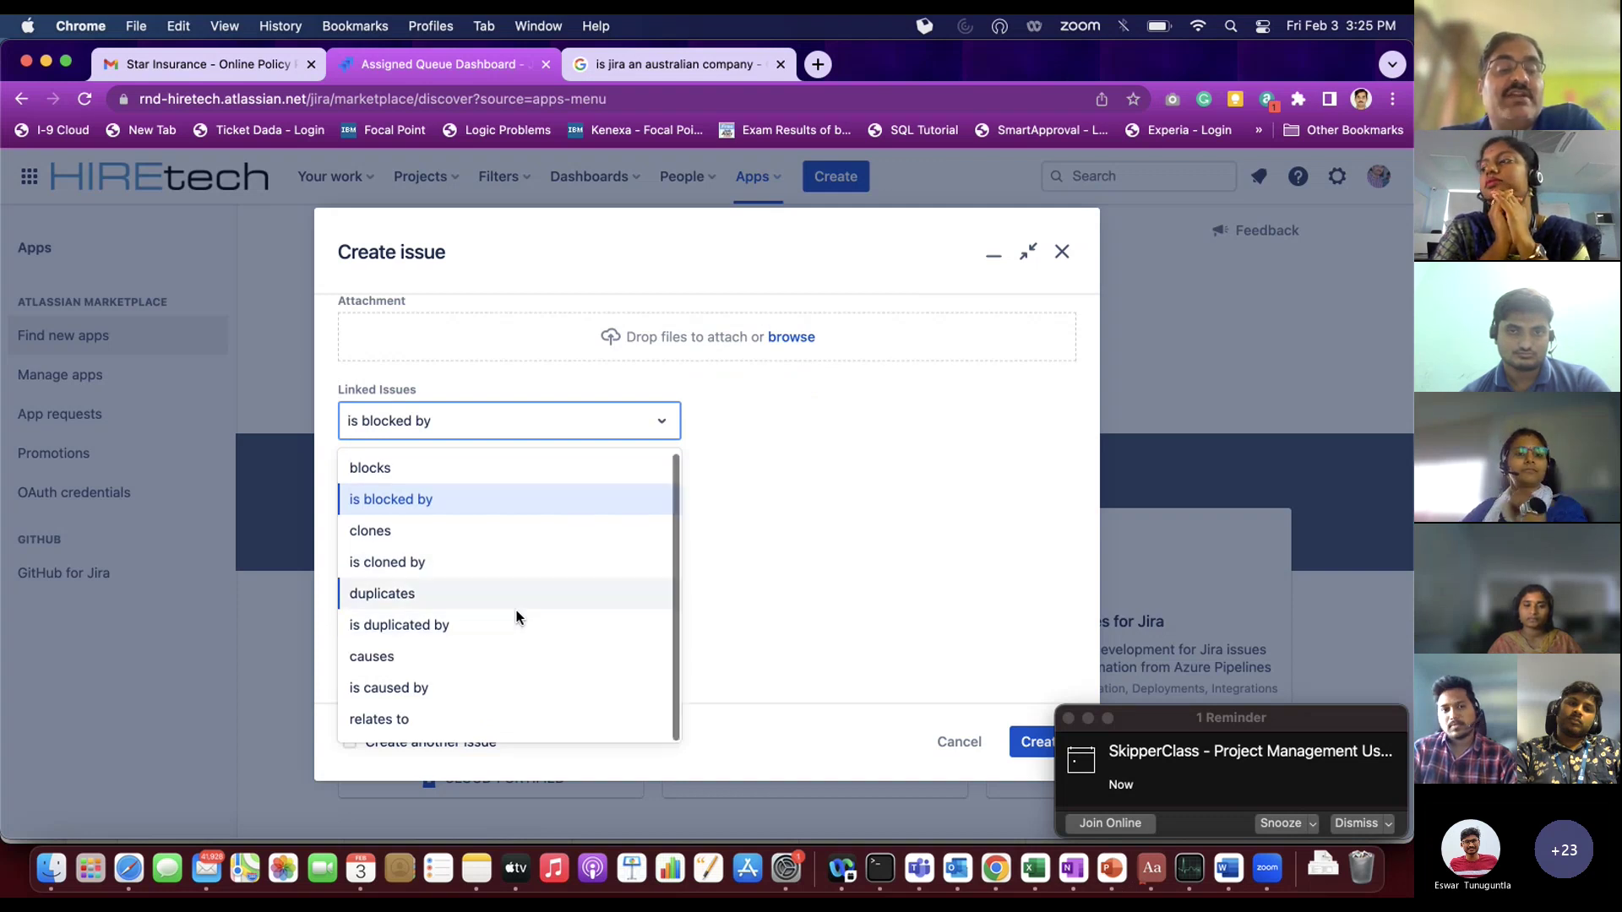
{"action": "scroll", "coordinate": [517, 618], "scroll_direction": "up", "scroll_amount": 1}
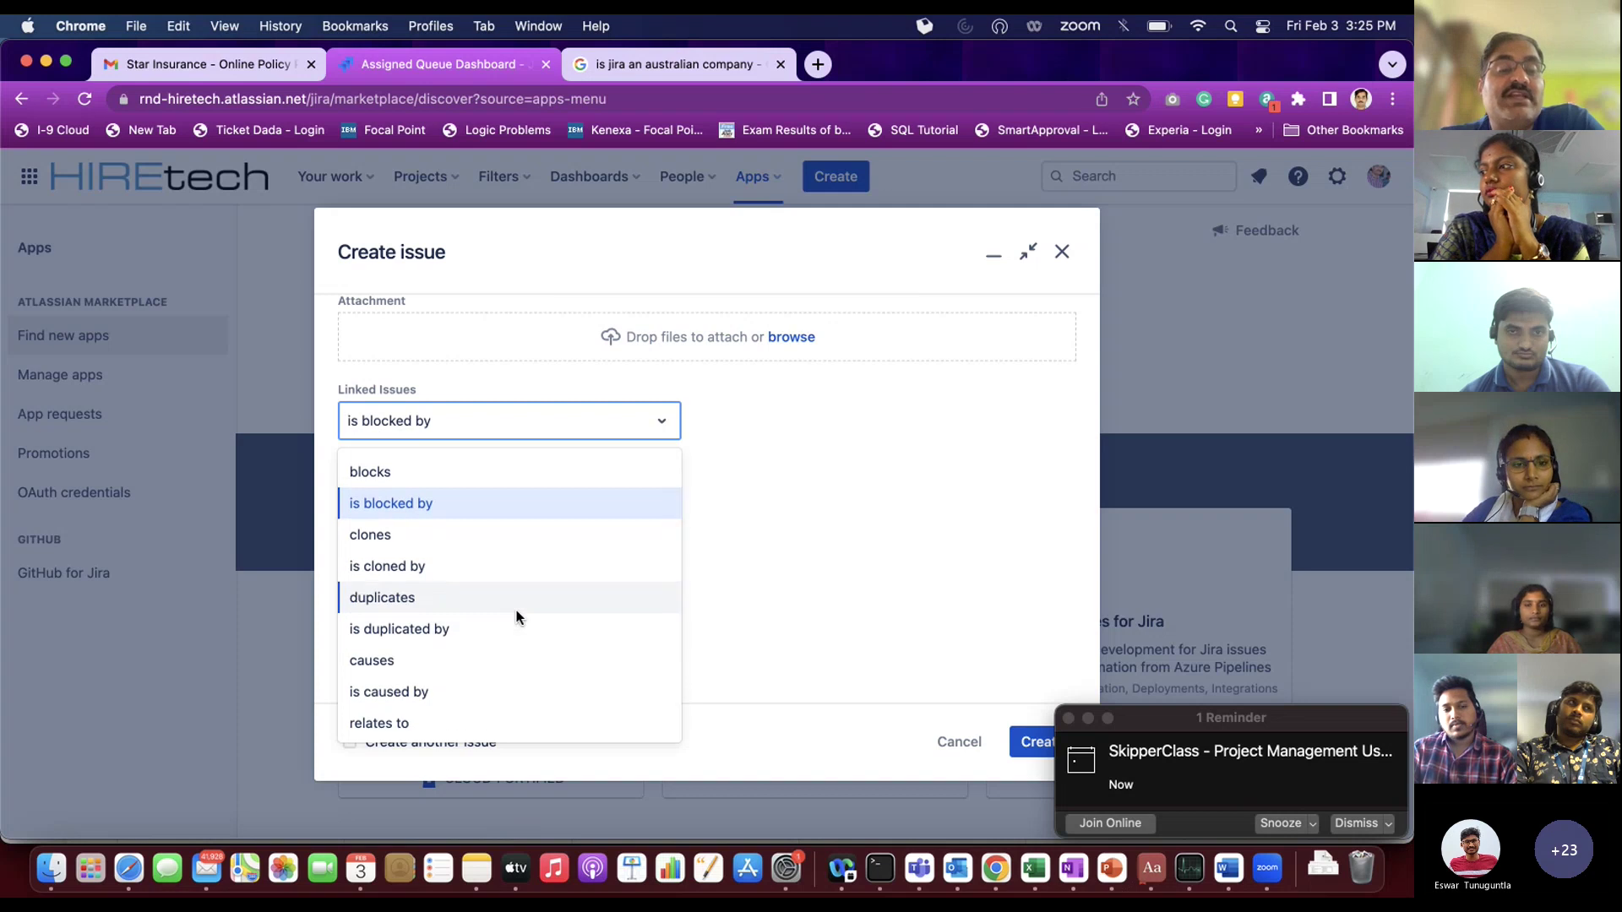
{"action": "scroll", "coordinate": [460, 637], "scroll_direction": "down", "scroll_amount": 1}
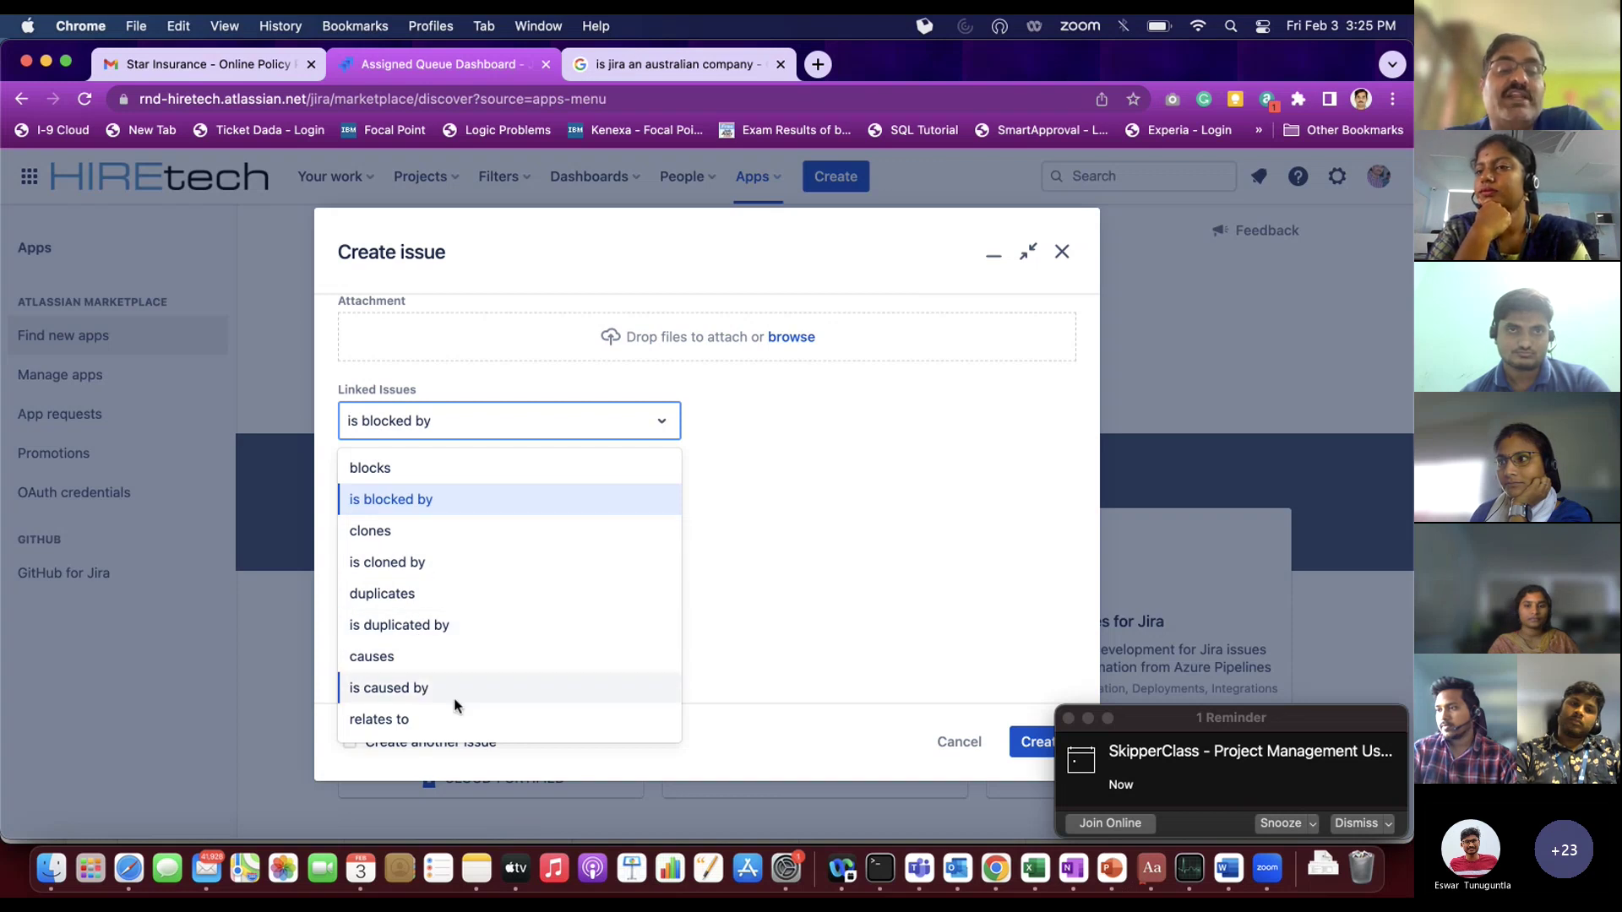
{"action": "left_click", "coordinate": [828, 525]}
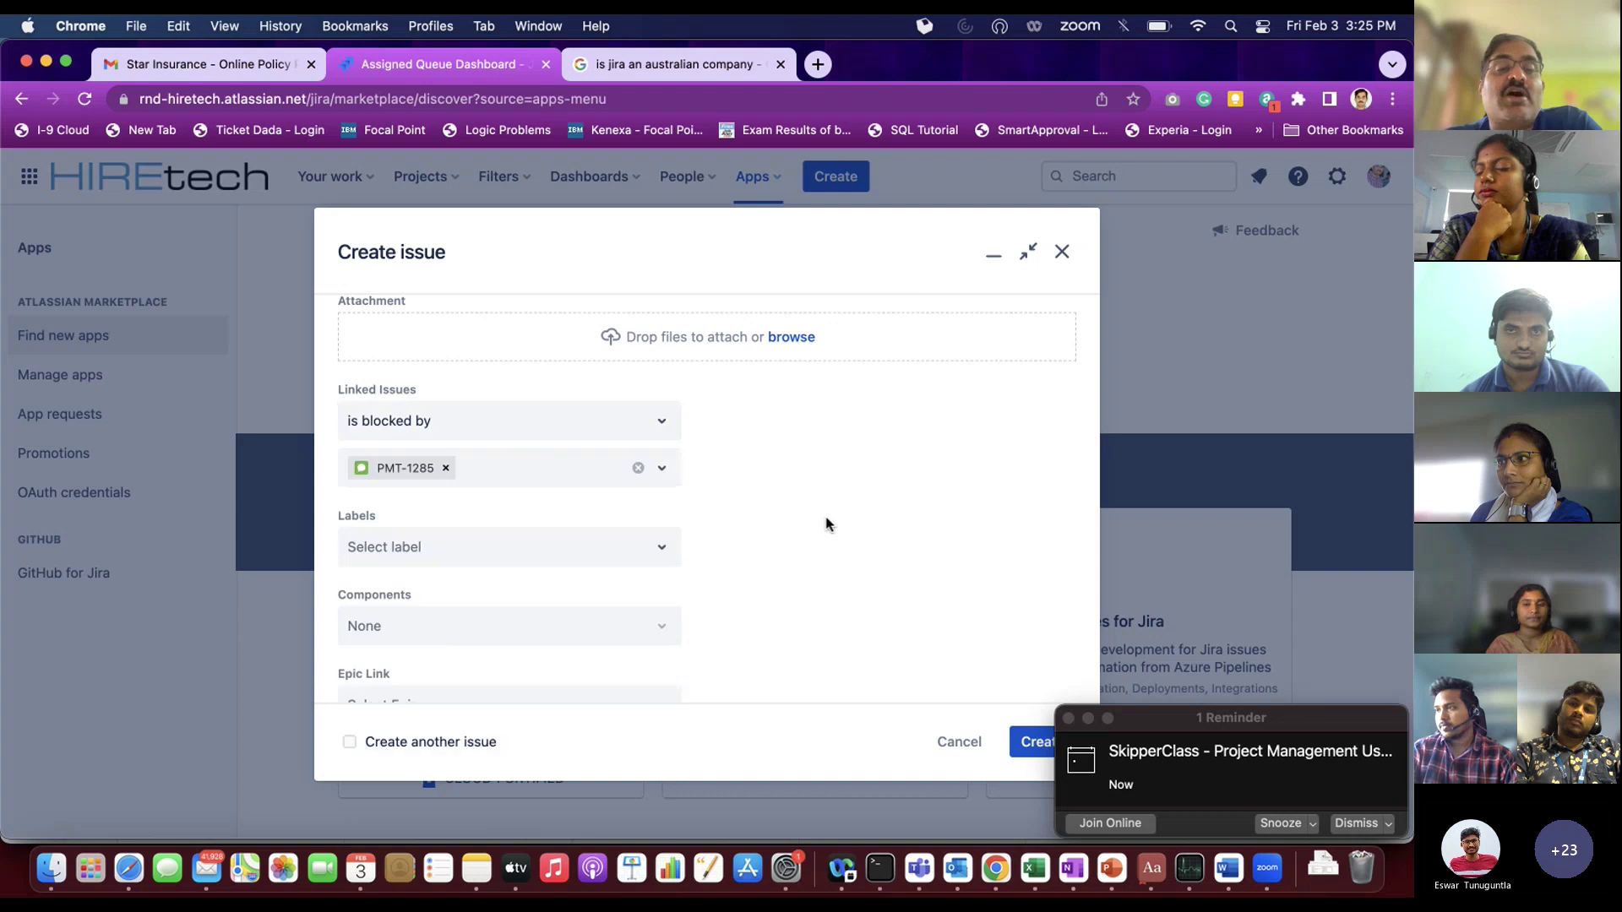
Step: Examine the Labels, Components, Epic Link and Sprint fields and the sprints offered, leaving the sprint unselected
{"action": "scroll", "coordinate": [795, 549], "scroll_direction": "down", "scroll_amount": 3}
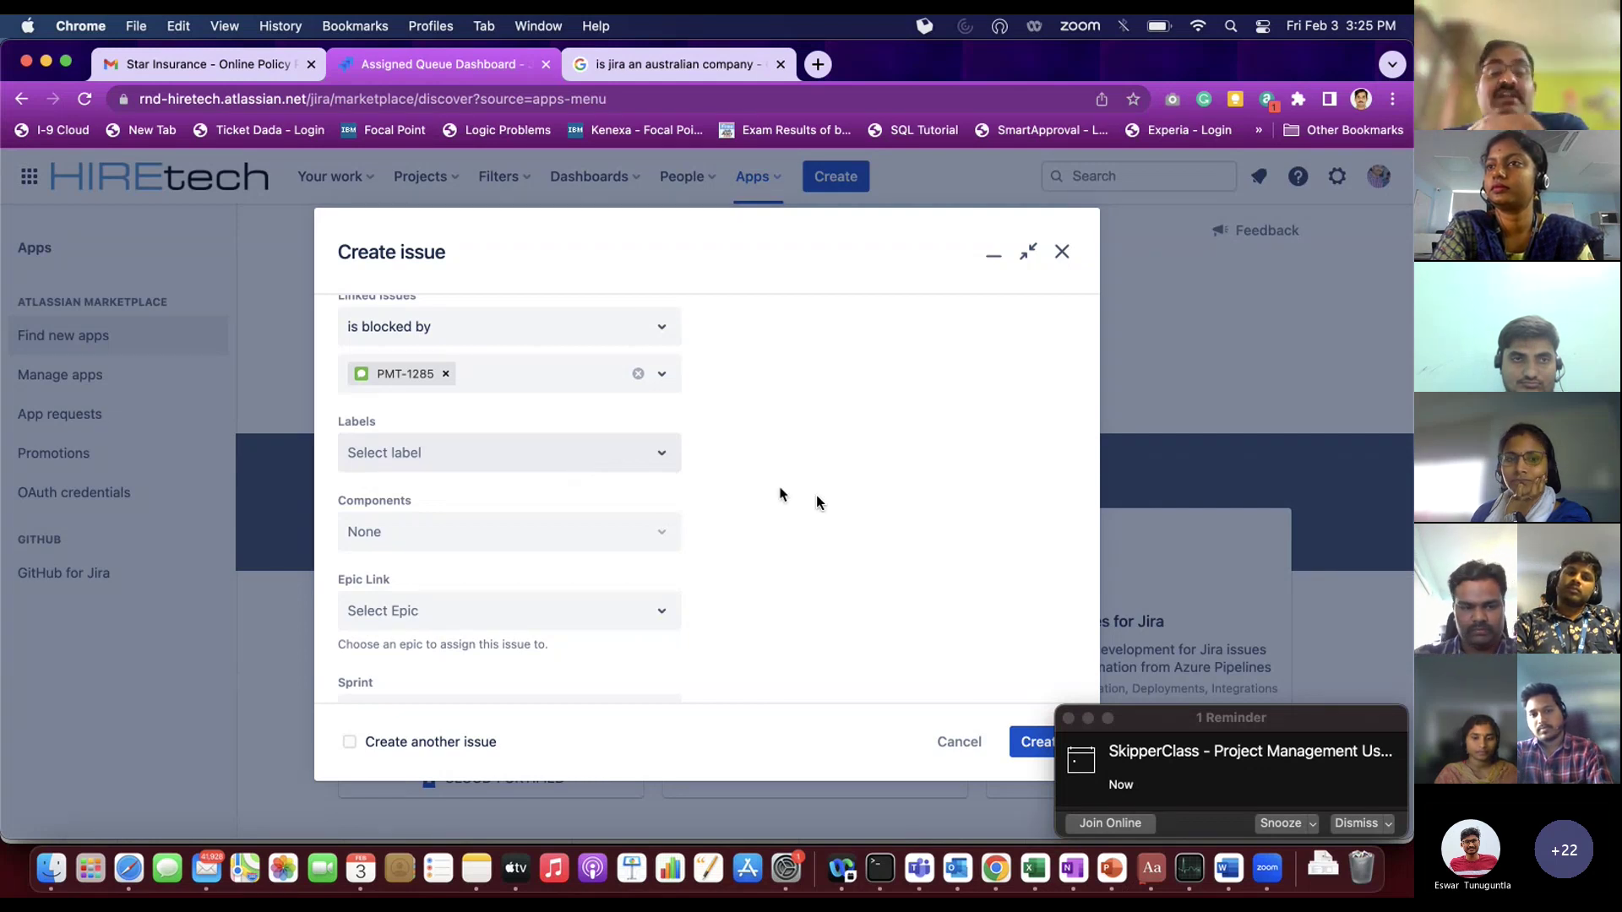
{"action": "scroll", "coordinate": [707, 597], "scroll_direction": "down", "scroll_amount": 2}
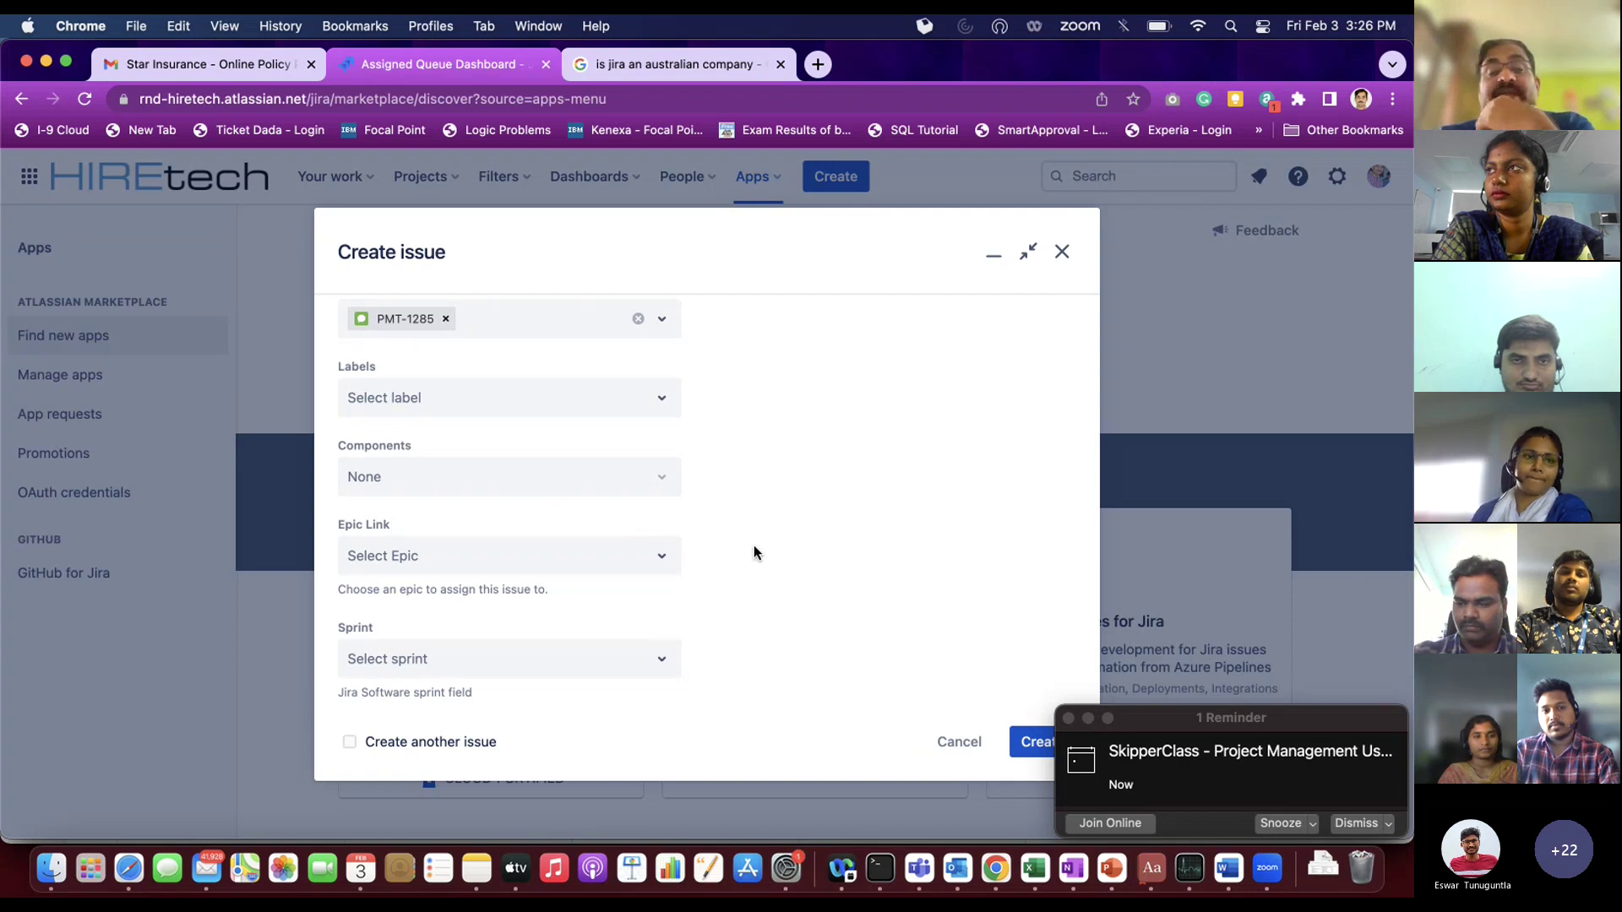
{"action": "scroll", "coordinate": [753, 552], "scroll_direction": "up", "scroll_amount": 5}
{"action": "scroll", "coordinate": [754, 553], "scroll_direction": "down", "scroll_amount": 5}
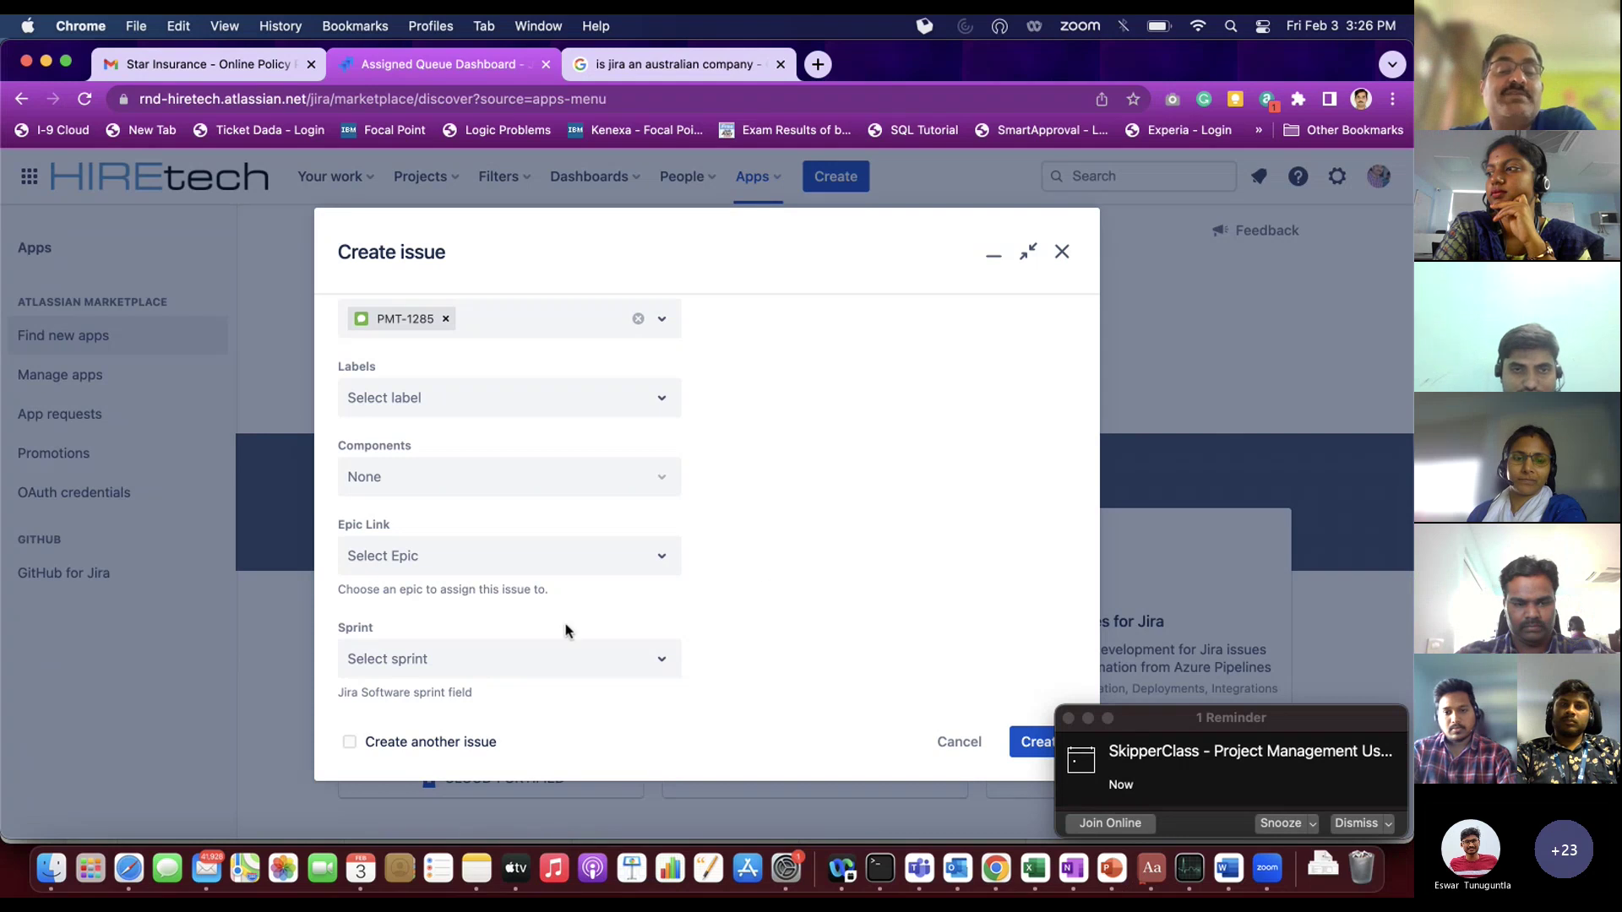
{"action": "left_click", "coordinate": [663, 663]}
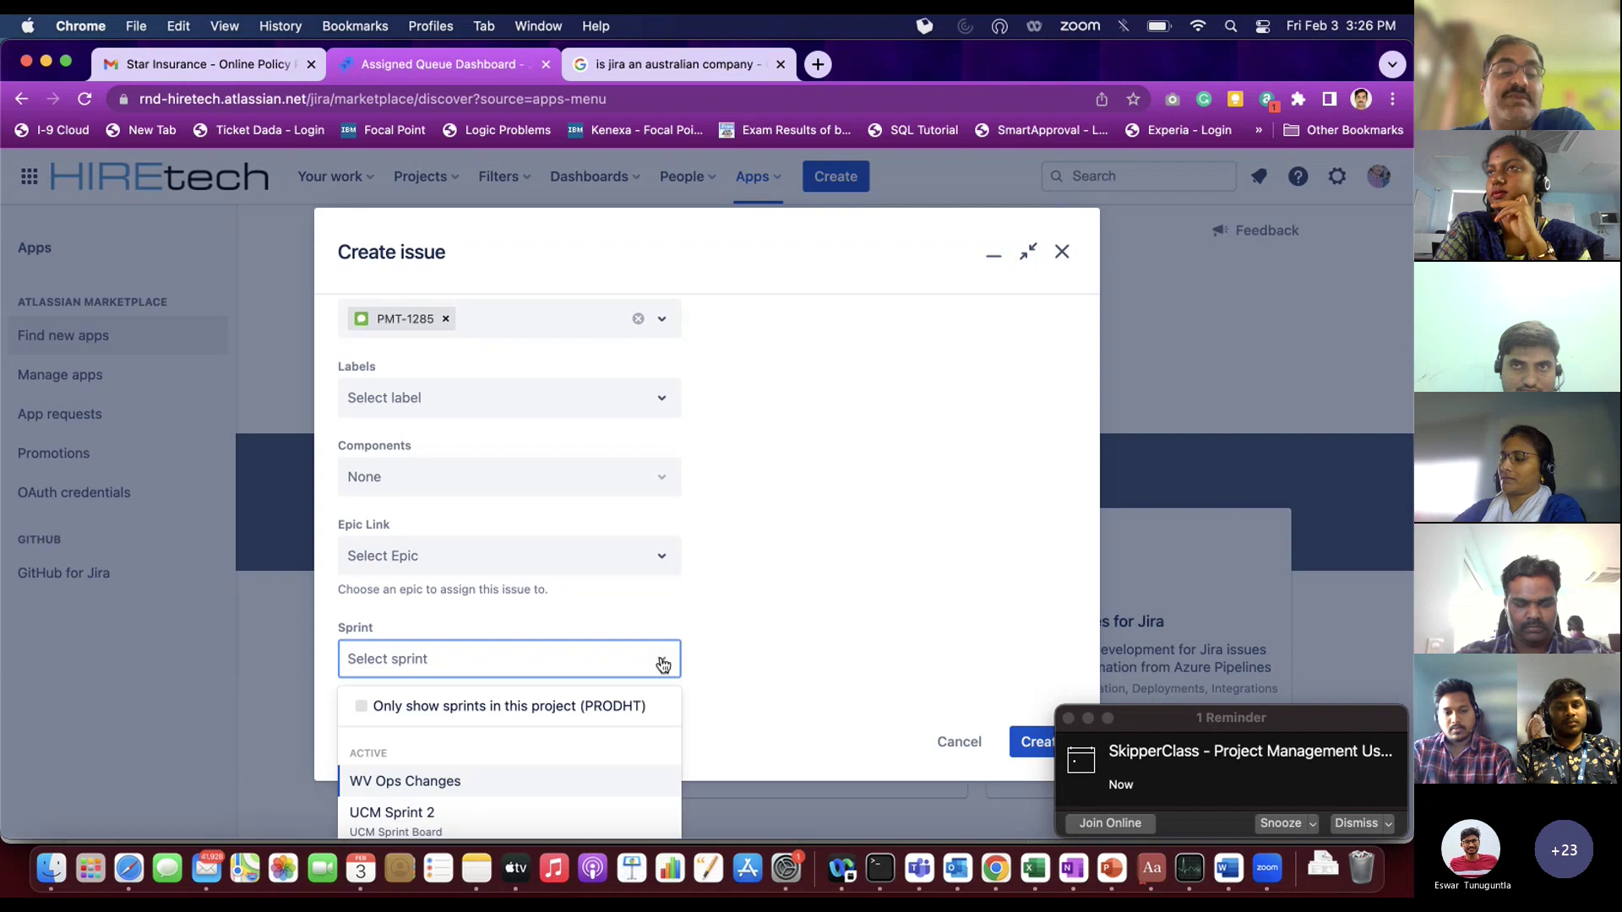
{"action": "left_click", "coordinate": [781, 600]}
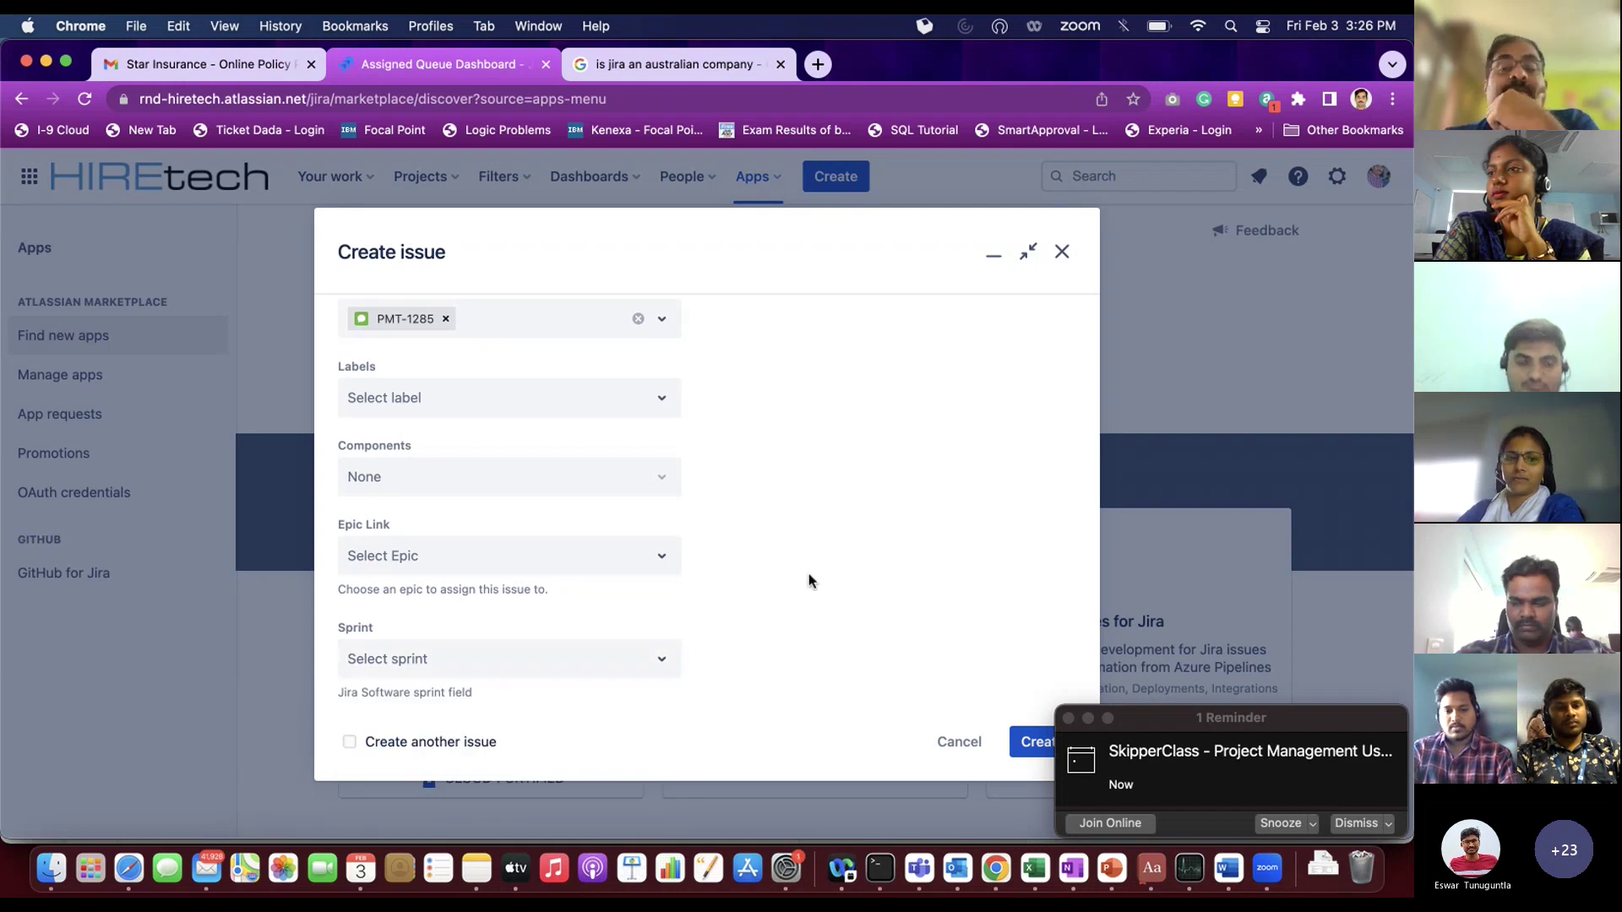
Step: Return to the start of the issue form and review the alternative issue types, keeping Bug
{"action": "scroll", "coordinate": [808, 579], "scroll_direction": "up", "scroll_amount": 10}
{"action": "scroll", "coordinate": [808, 579], "scroll_direction": "up", "scroll_amount": 1}
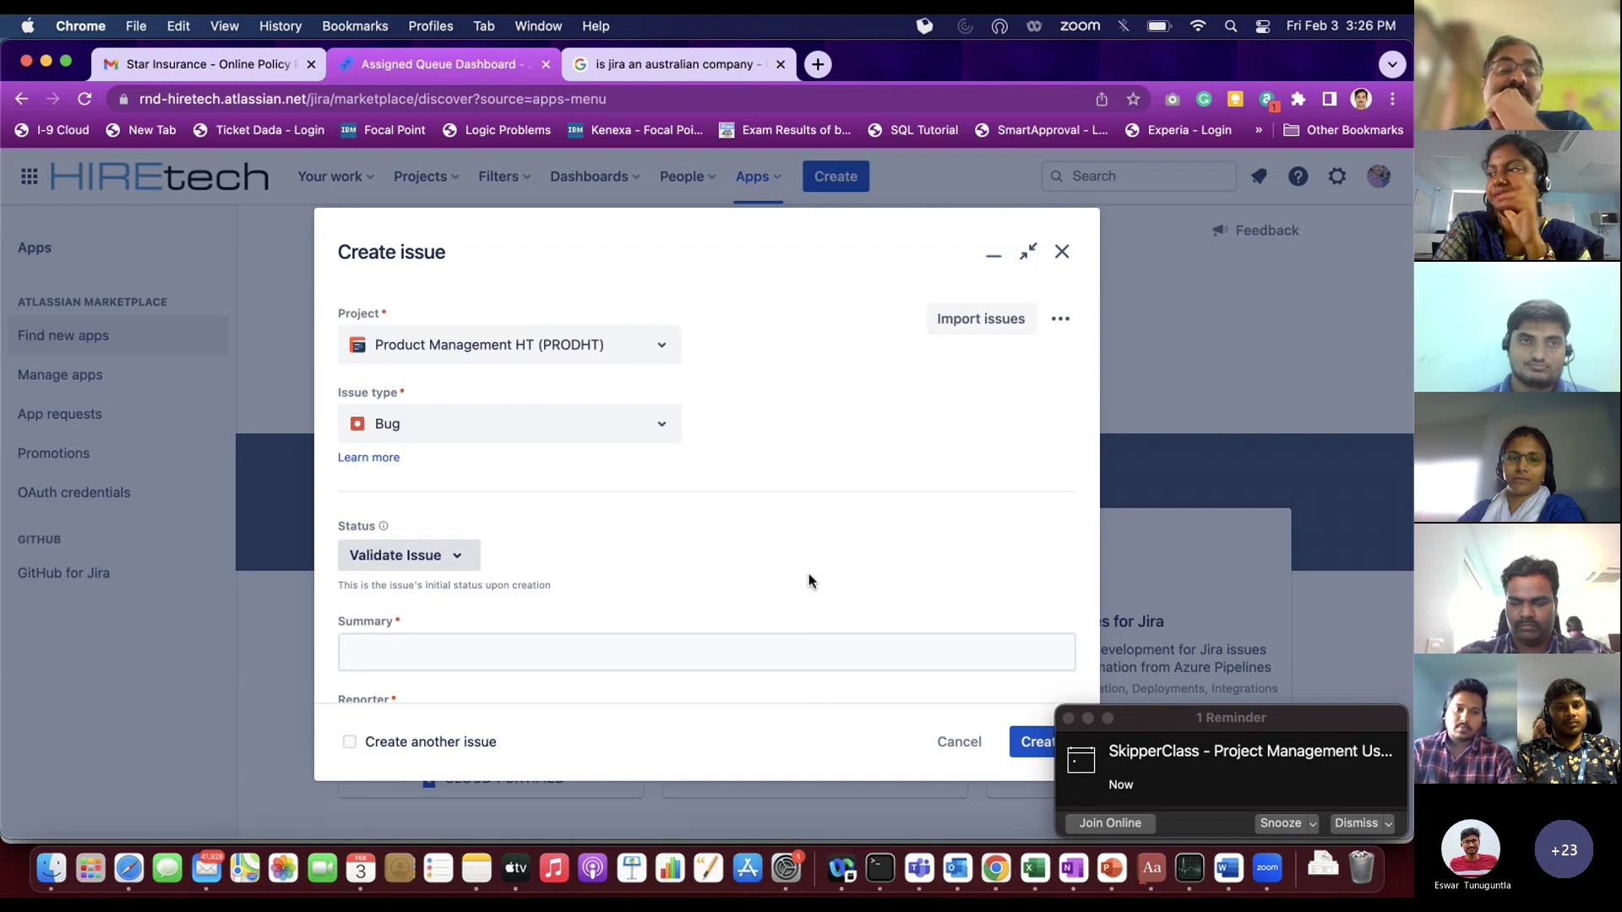
{"action": "scroll", "coordinate": [808, 578], "scroll_direction": "down", "scroll_amount": 10}
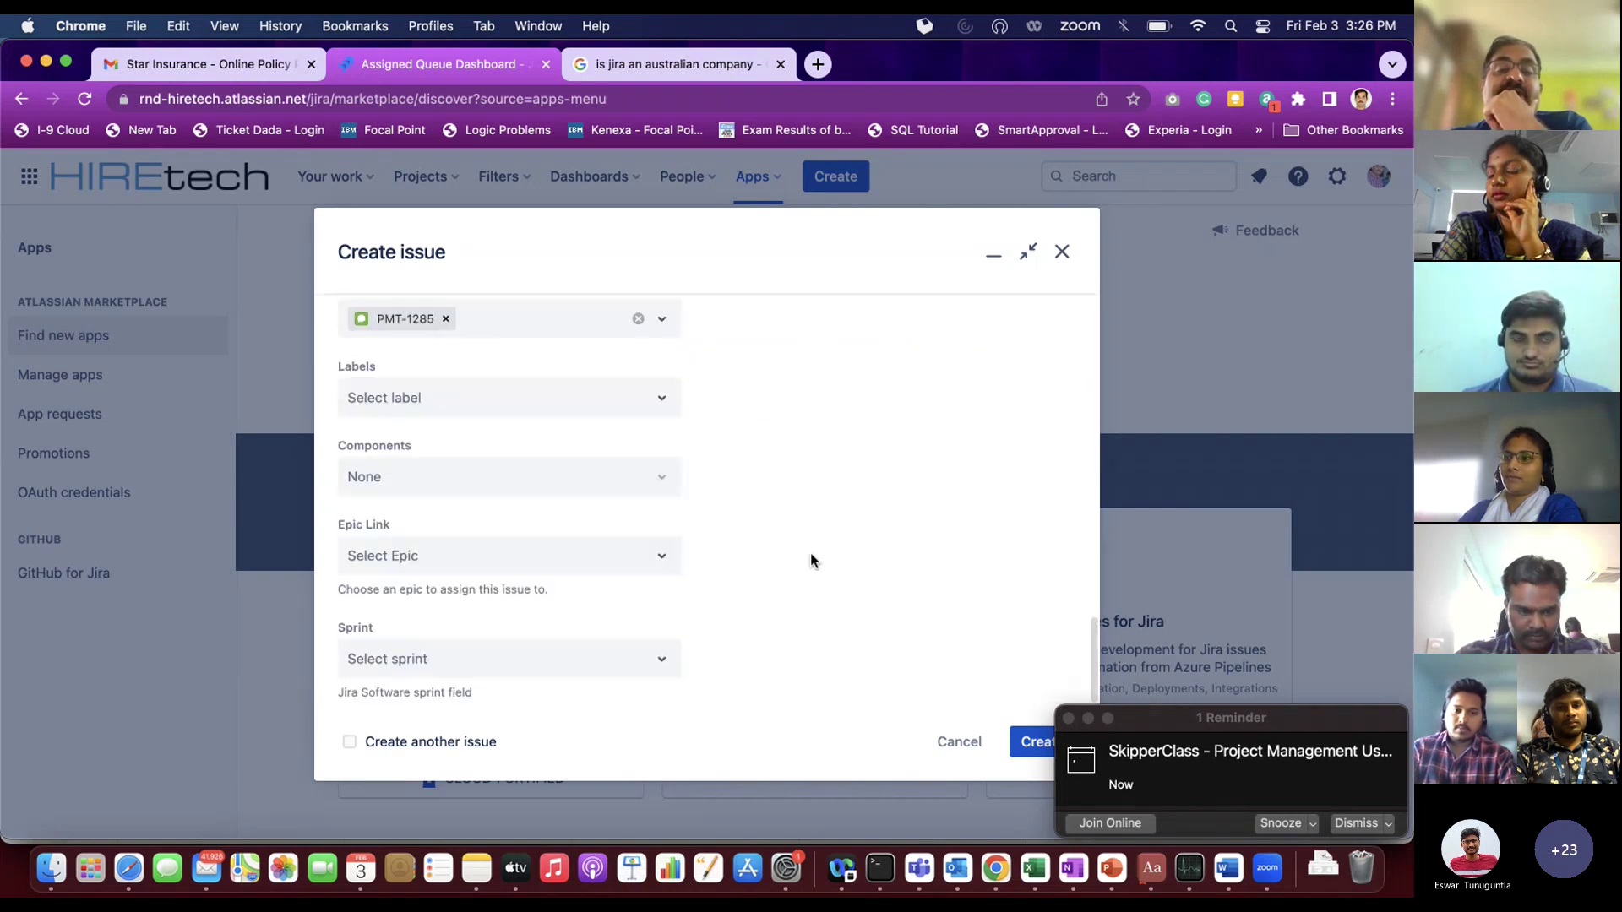
{"action": "scroll", "coordinate": [811, 554], "scroll_direction": "up", "scroll_amount": 10}
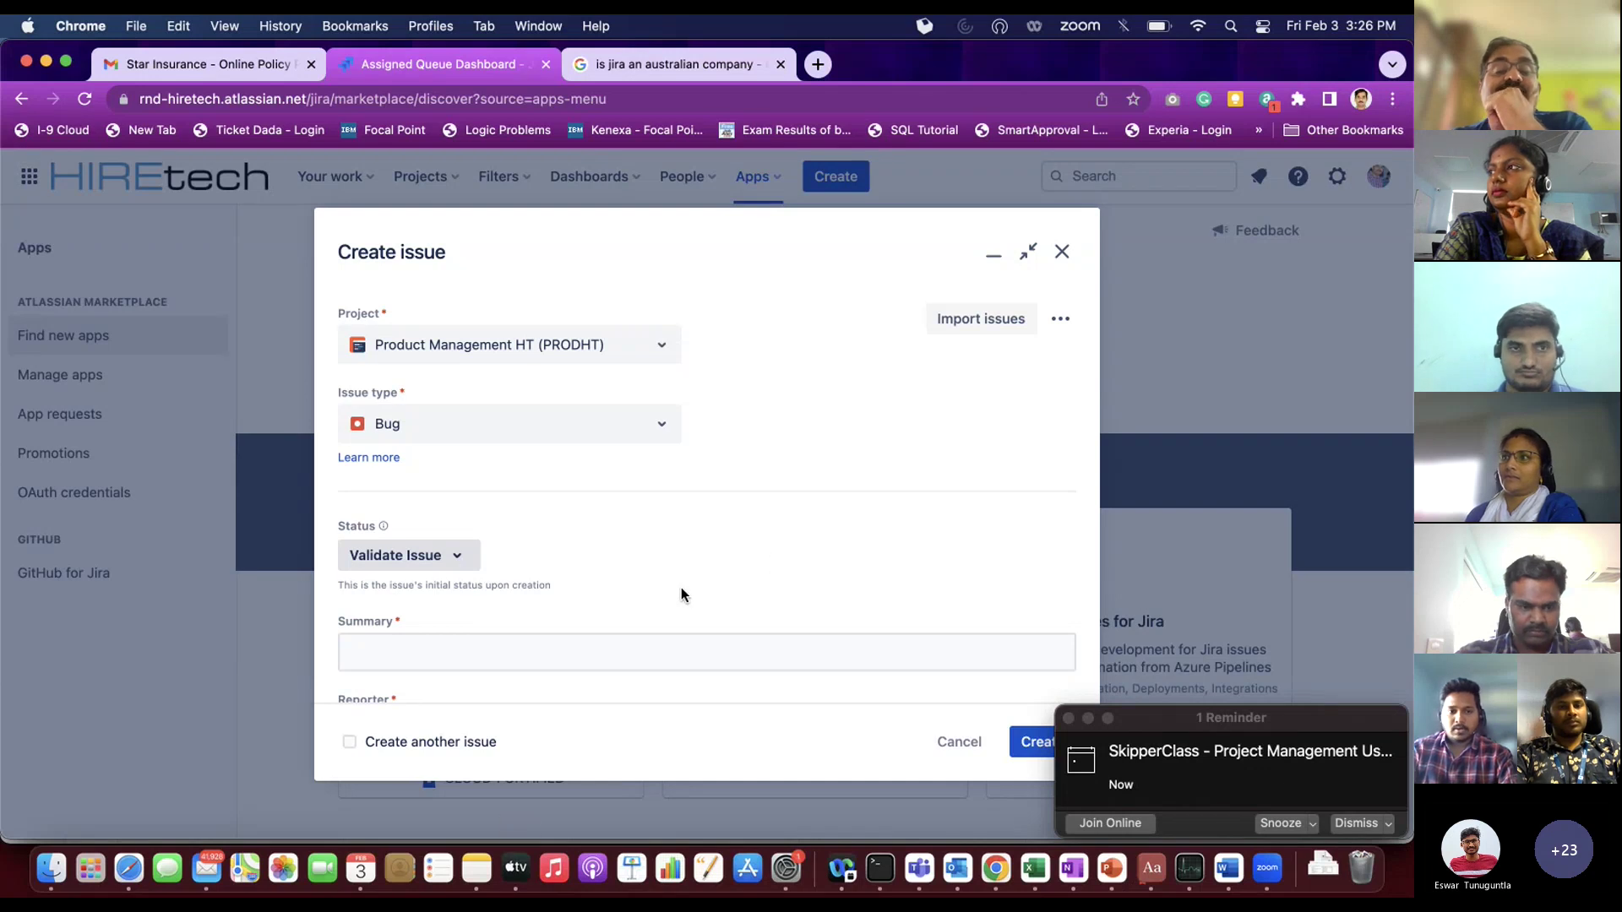
{"action": "left_click", "coordinate": [666, 432]}
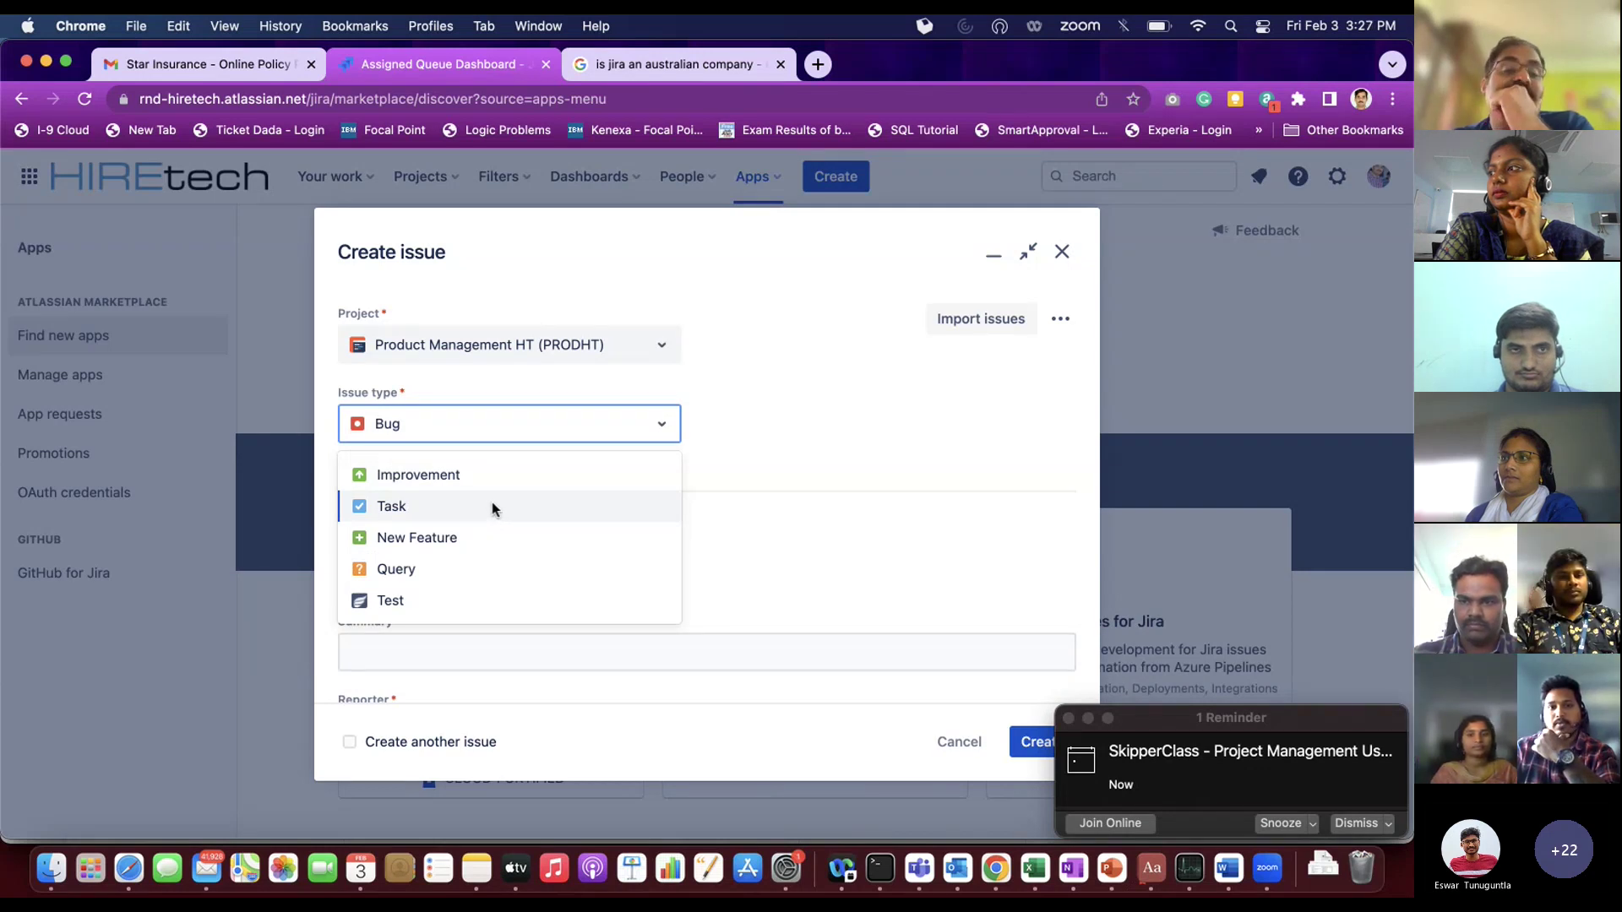
{"action": "left_click", "coordinate": [852, 414]}
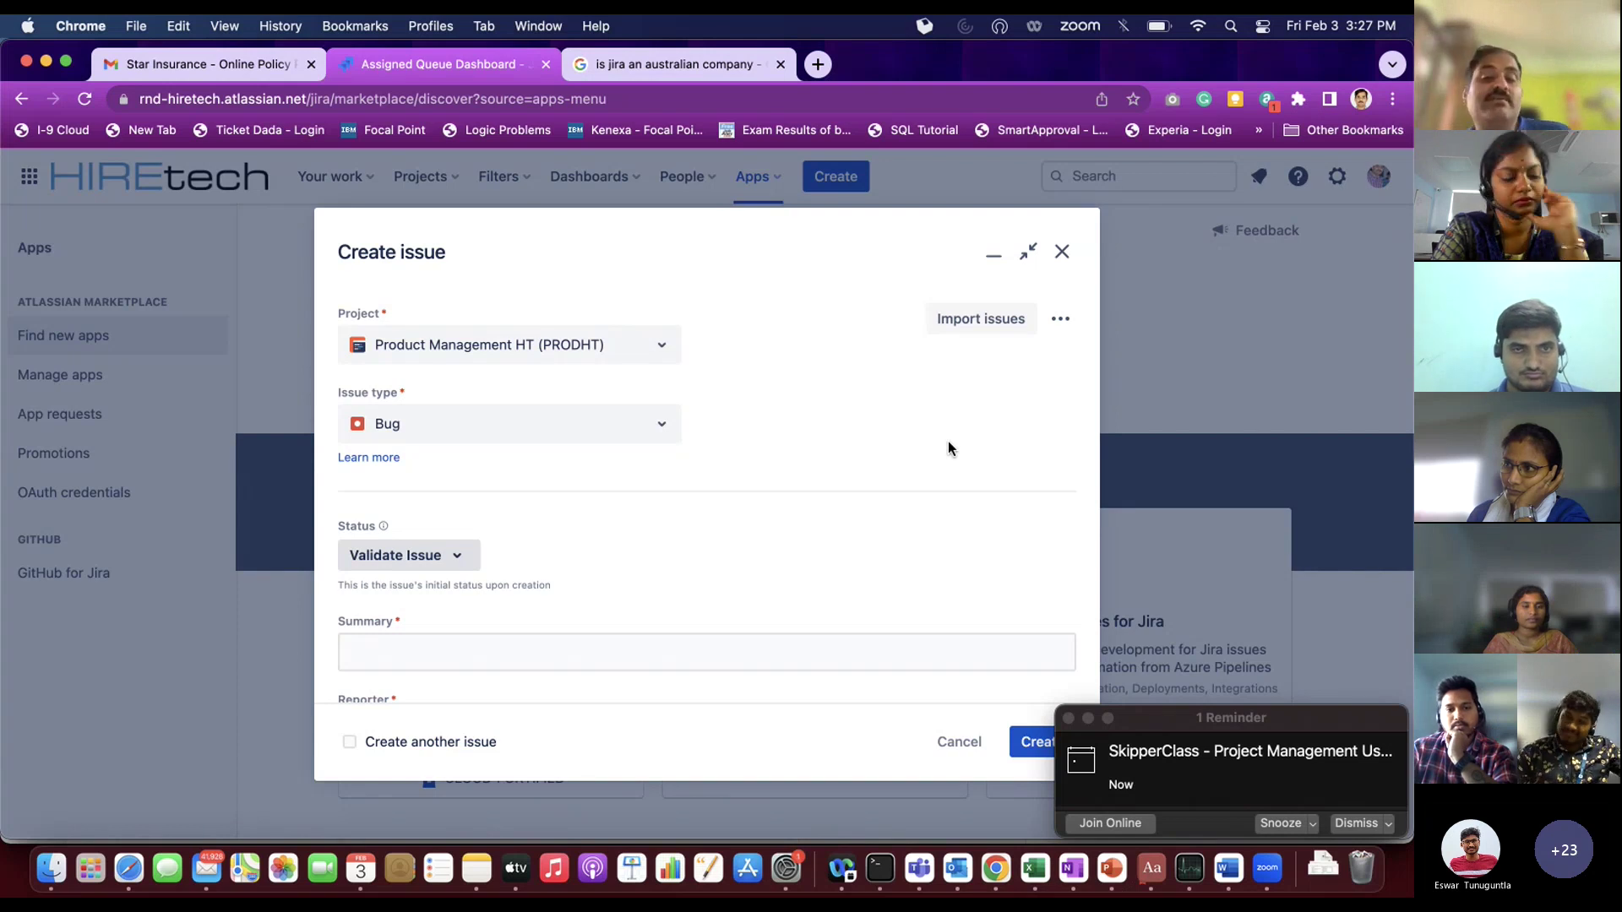
Step: Look through the whole issue form once more, from Project and Issue type down to Sprint, and return to the Reporter and Product fields
{"action": "scroll", "coordinate": [948, 447], "scroll_direction": "down", "scroll_amount": 1}
{"action": "scroll", "coordinate": [947, 446], "scroll_direction": "up", "scroll_amount": 1}
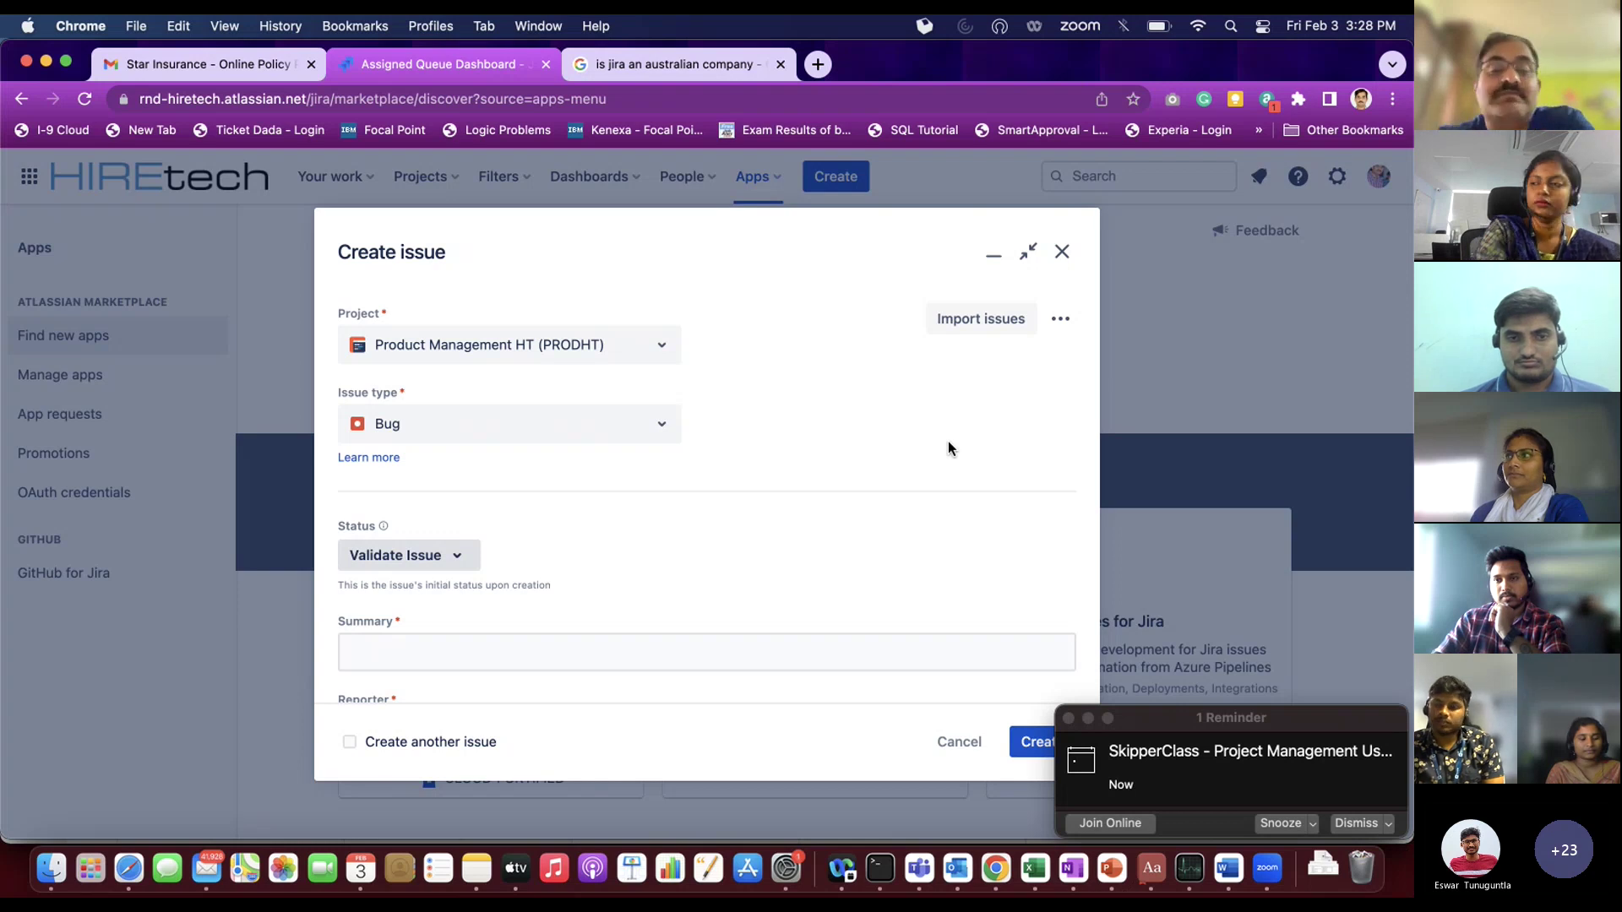
{"action": "scroll", "coordinate": [824, 498], "scroll_direction": "down", "scroll_amount": 10}
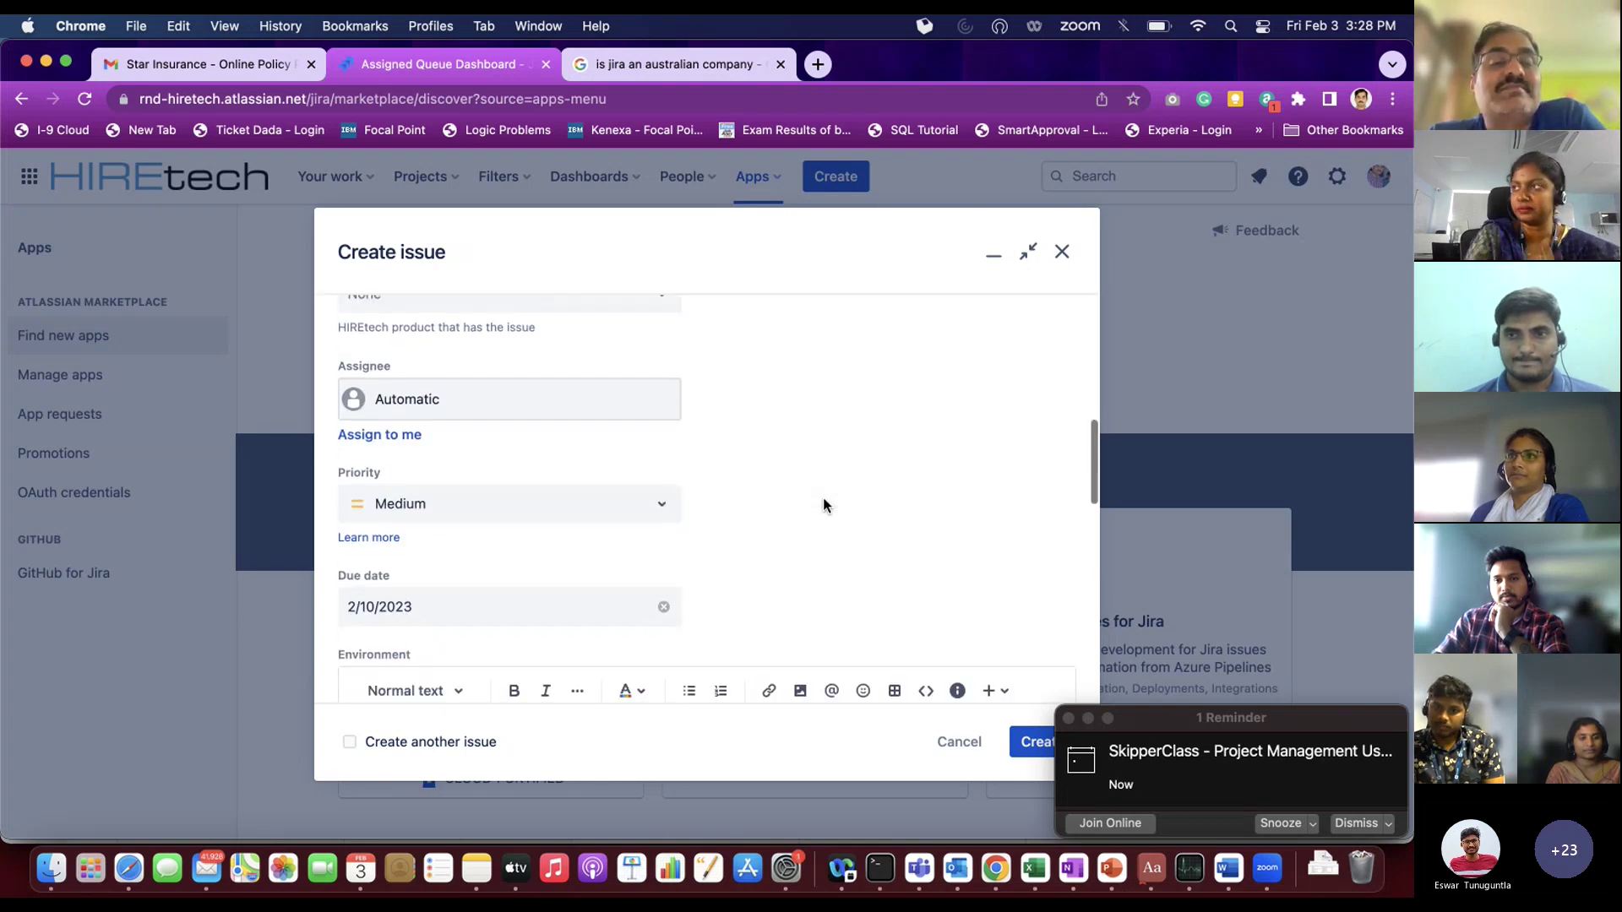
{"action": "scroll", "coordinate": [824, 504], "scroll_direction": "down", "scroll_amount": 10}
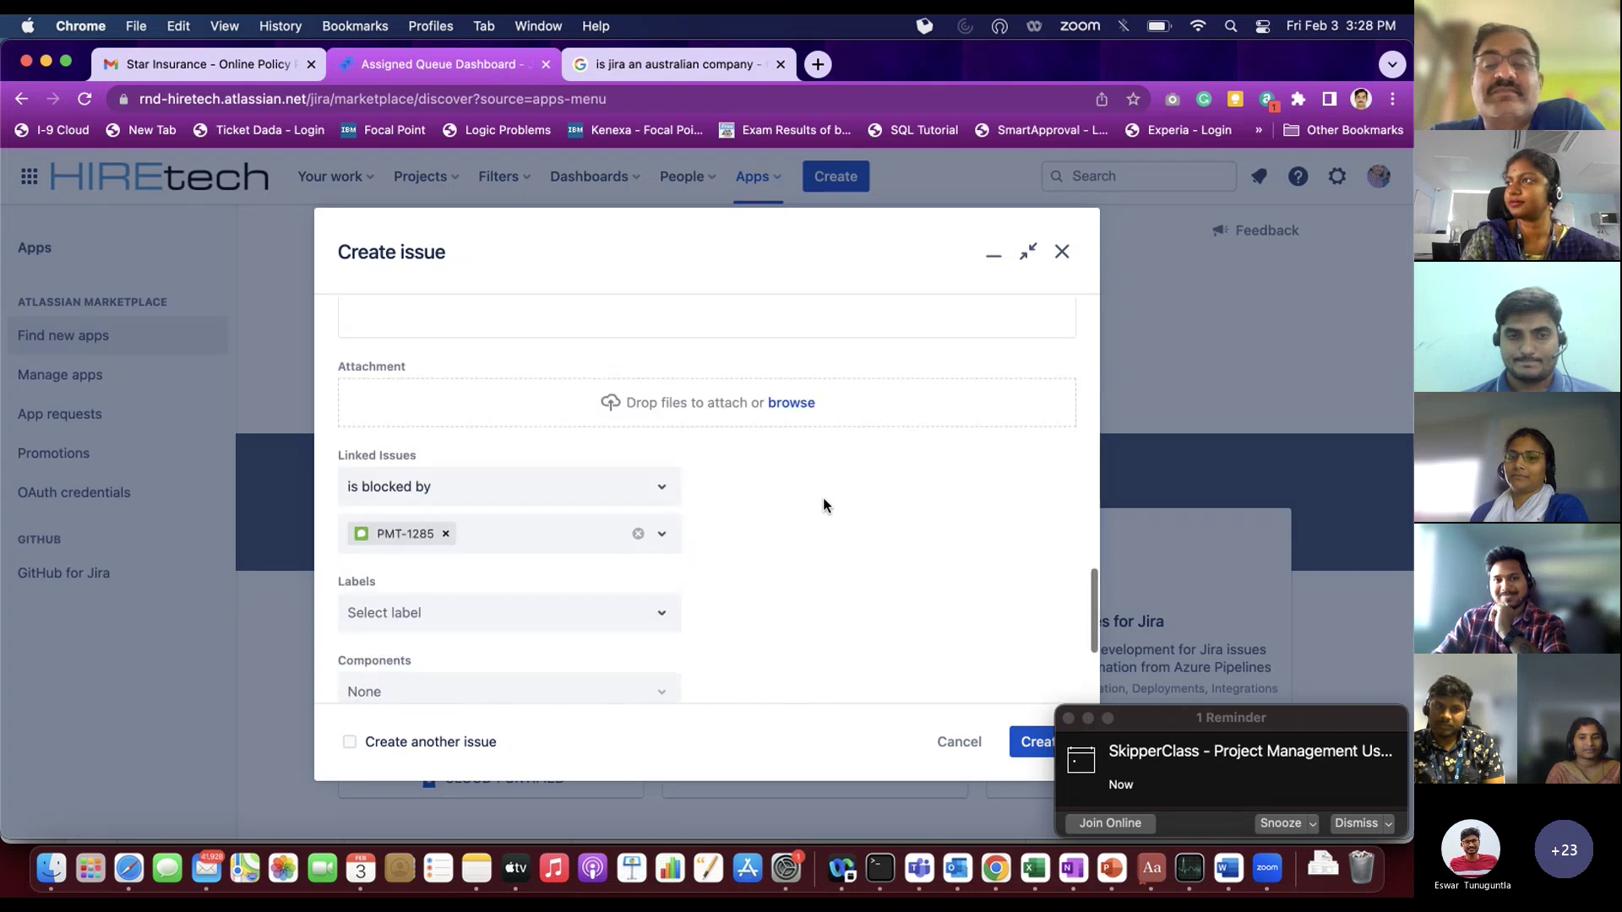
{"action": "scroll", "coordinate": [824, 490], "scroll_direction": "down", "scroll_amount": 5}
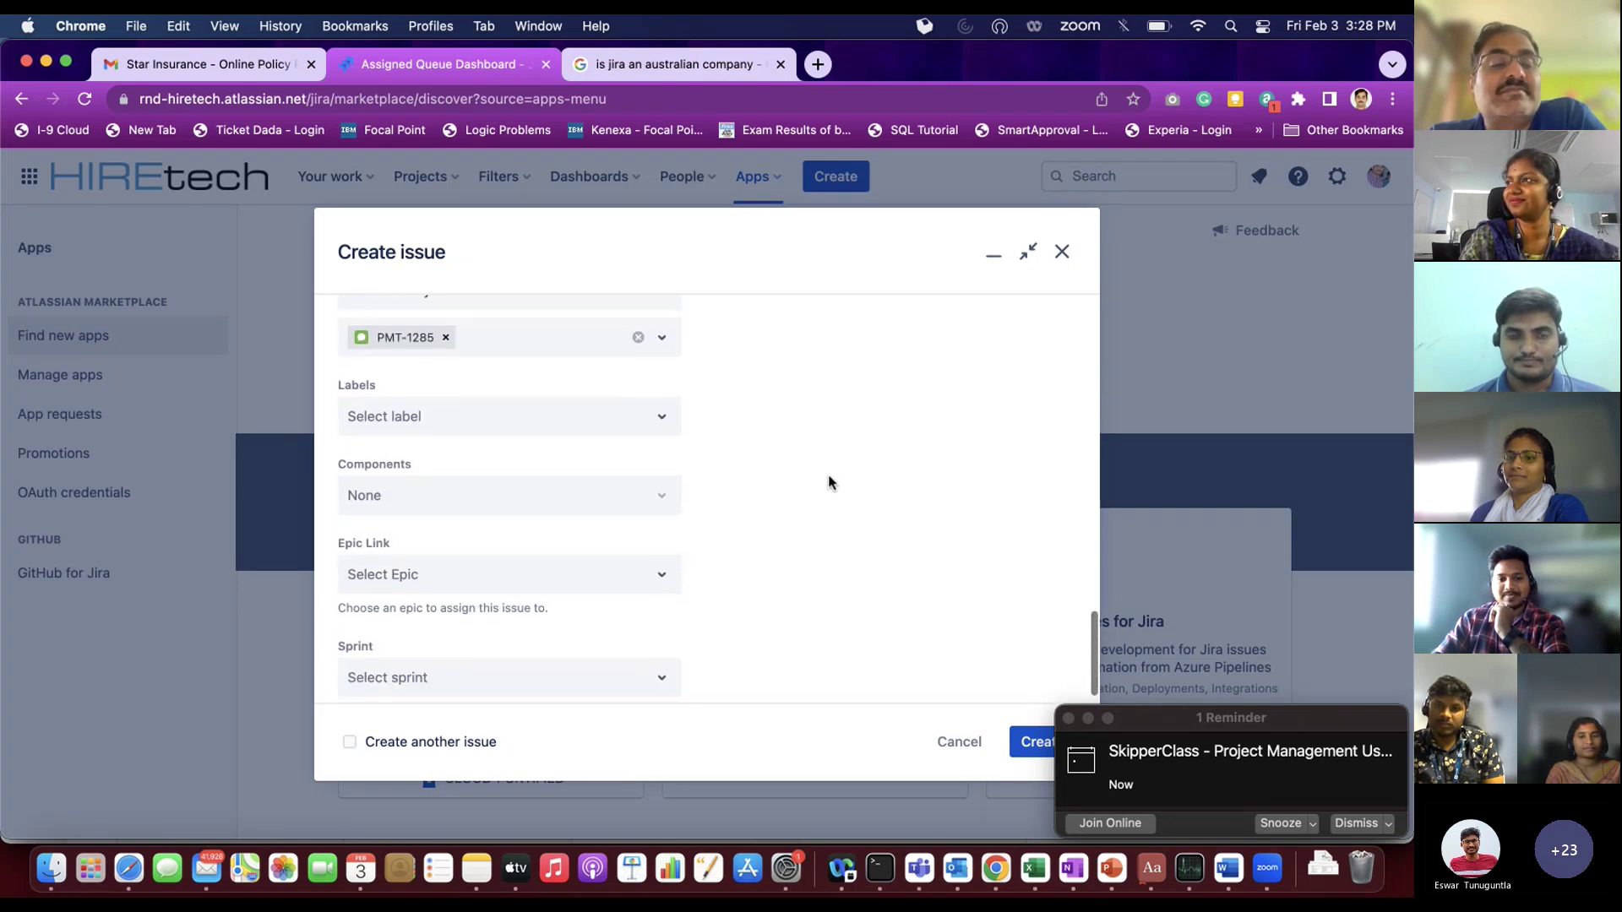
{"action": "scroll", "coordinate": [828, 482], "scroll_direction": "down", "scroll_amount": 1}
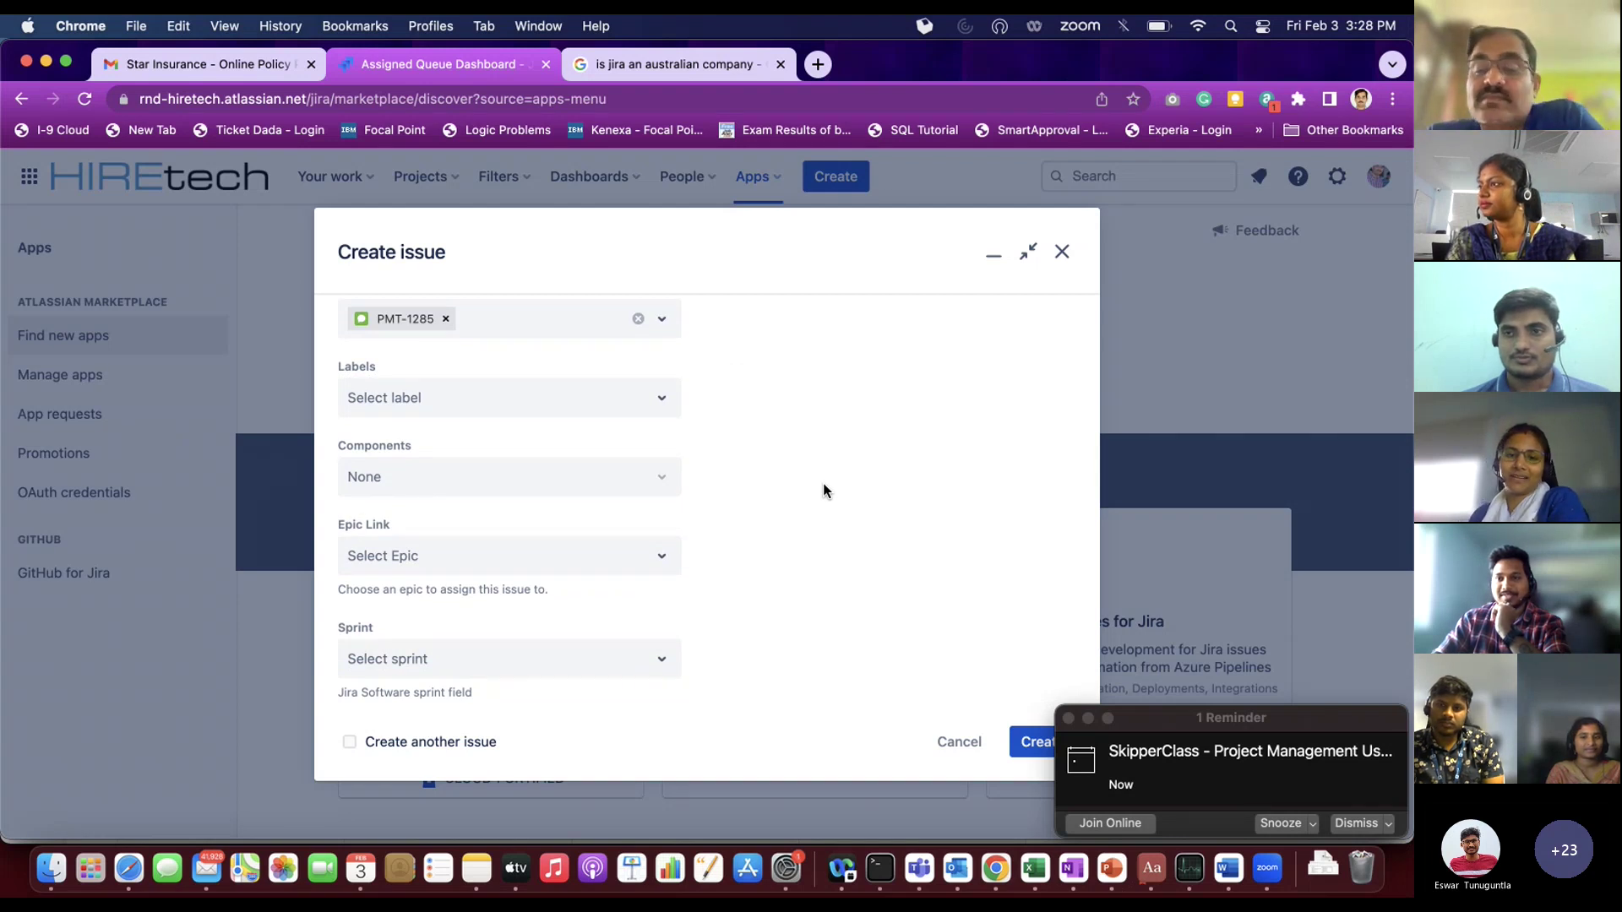
{"action": "scroll", "coordinate": [824, 486], "scroll_direction": "up", "scroll_amount": 10}
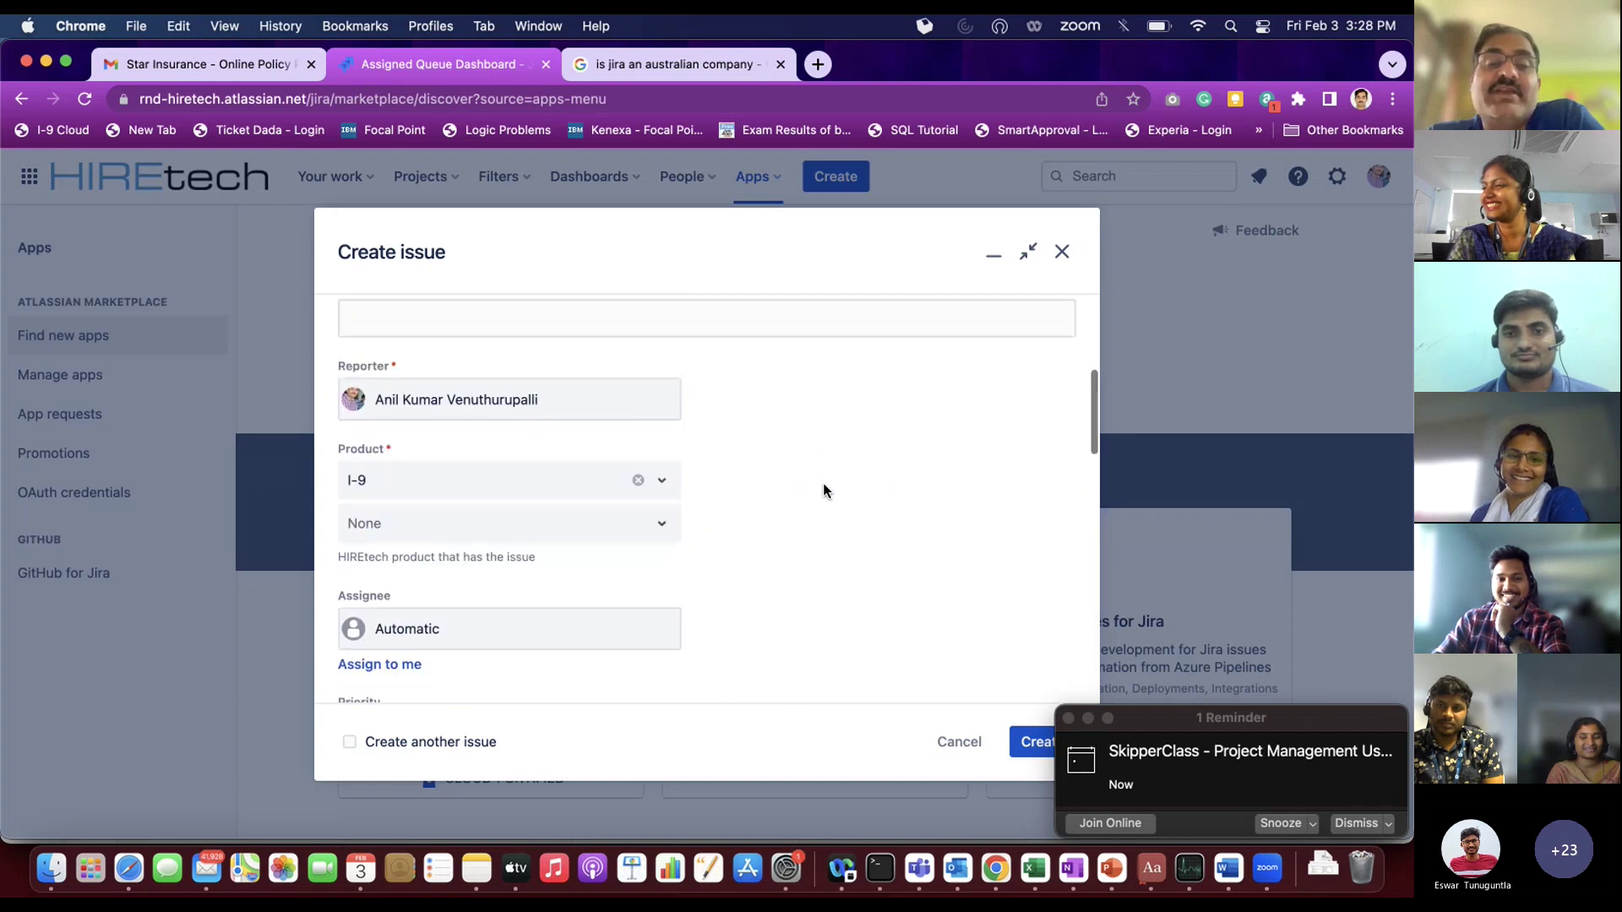
Step: Look over the issue form once more, from Project and Issue type through Environment and Linked Issues down to Sprint
{"action": "scroll", "coordinate": [823, 483], "scroll_direction": "up", "scroll_amount": 5}
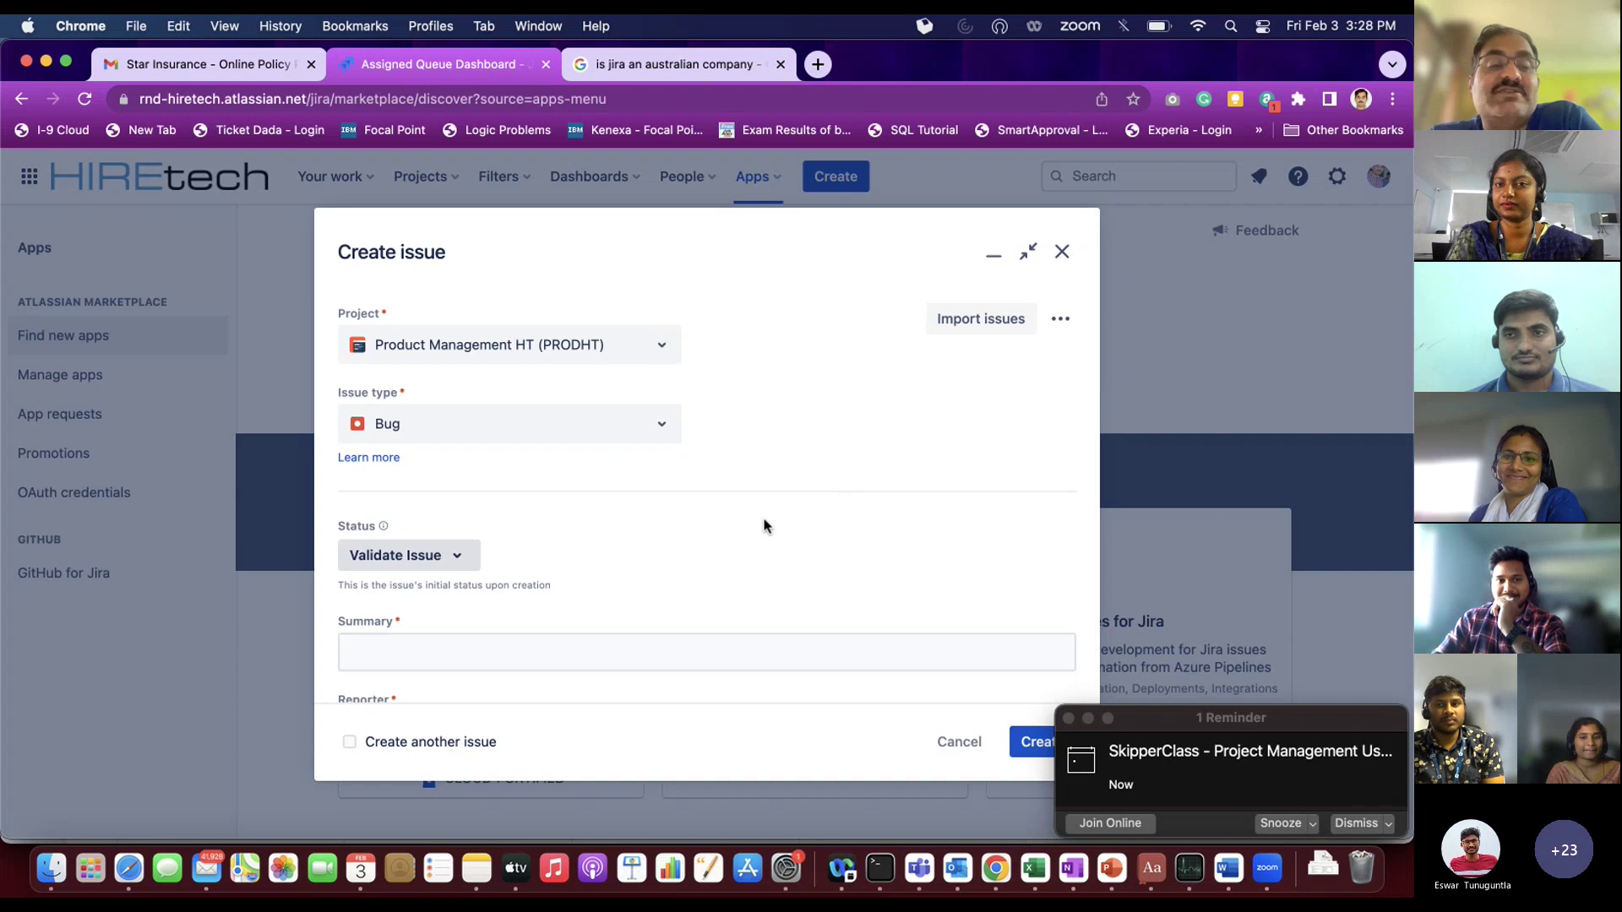
{"action": "scroll", "coordinate": [765, 525], "scroll_direction": "down", "scroll_amount": 15}
{"action": "scroll", "coordinate": [765, 526], "scroll_direction": "up", "scroll_amount": 15}
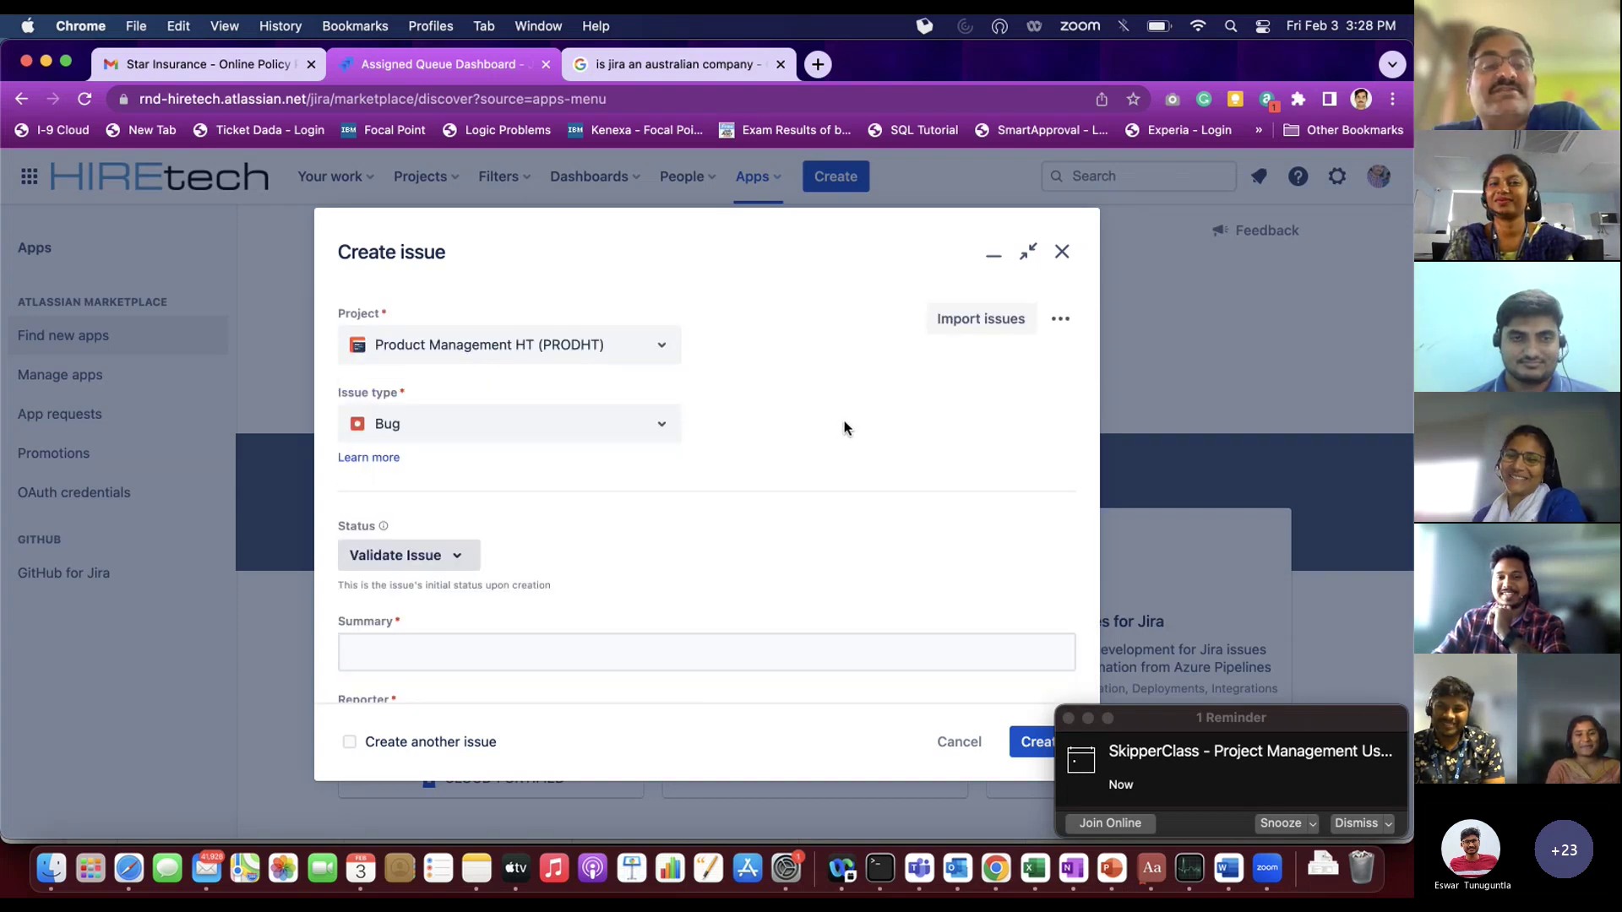
{"action": "scroll", "coordinate": [844, 428], "scroll_direction": "down", "scroll_amount": 1}
{"action": "scroll", "coordinate": [844, 428], "scroll_direction": "down", "scroll_amount": 15}
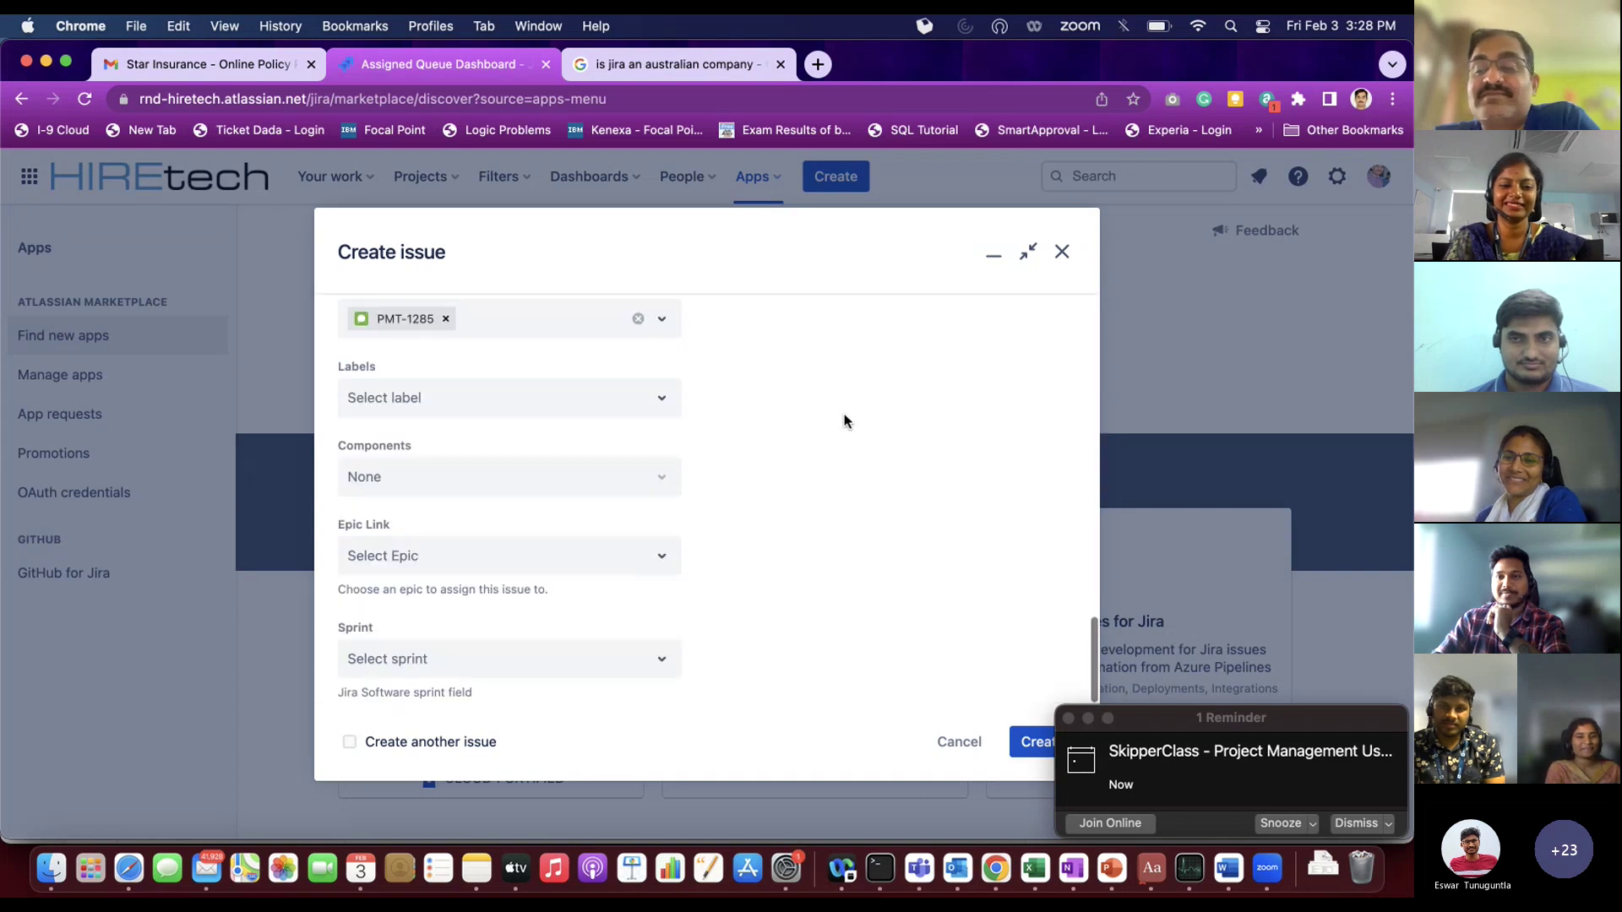
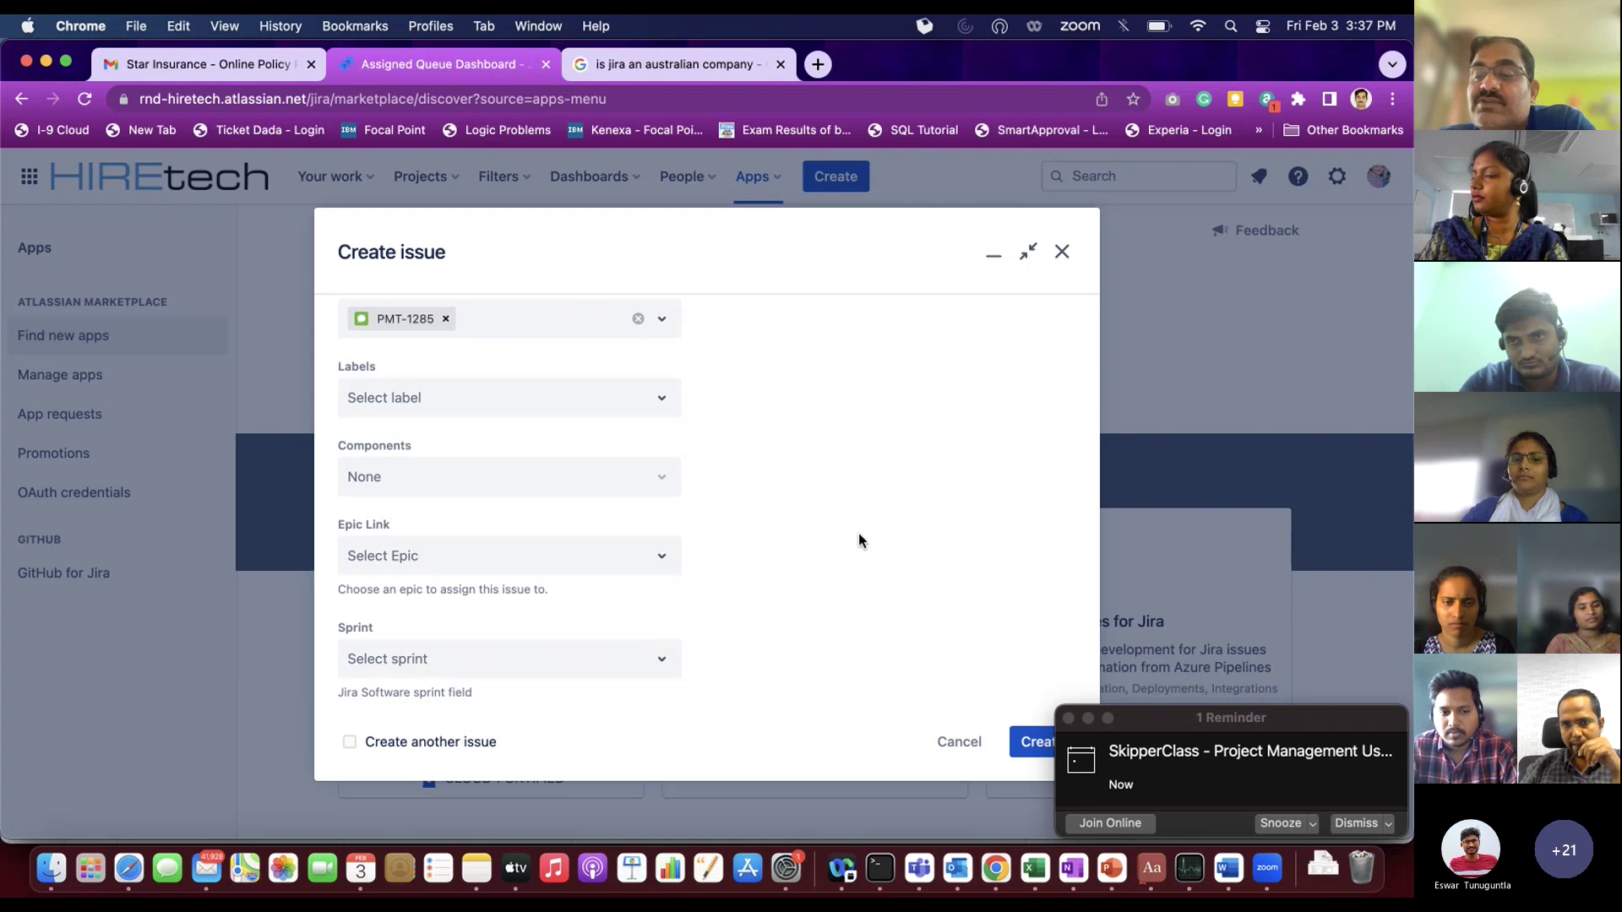
{"action": "scroll", "coordinate": [859, 534], "scroll_direction": "up", "scroll_amount": 1}
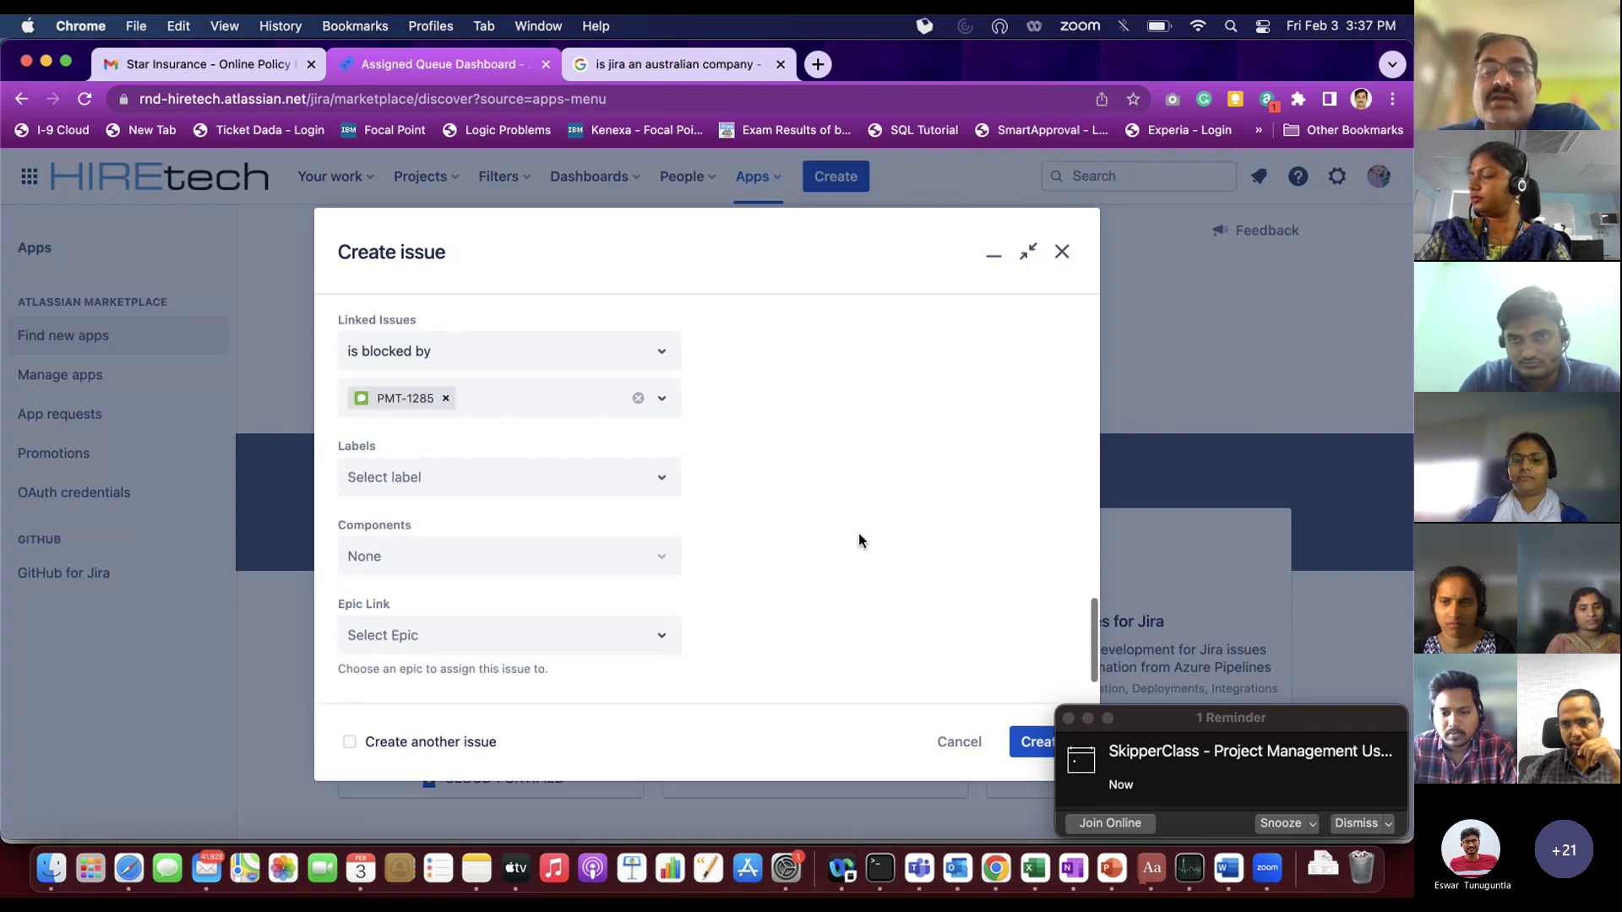
{"action": "scroll", "coordinate": [858, 534], "scroll_direction": "up", "scroll_amount": 1}
{"action": "scroll", "coordinate": [859, 534], "scroll_direction": "down", "scroll_amount": 2}
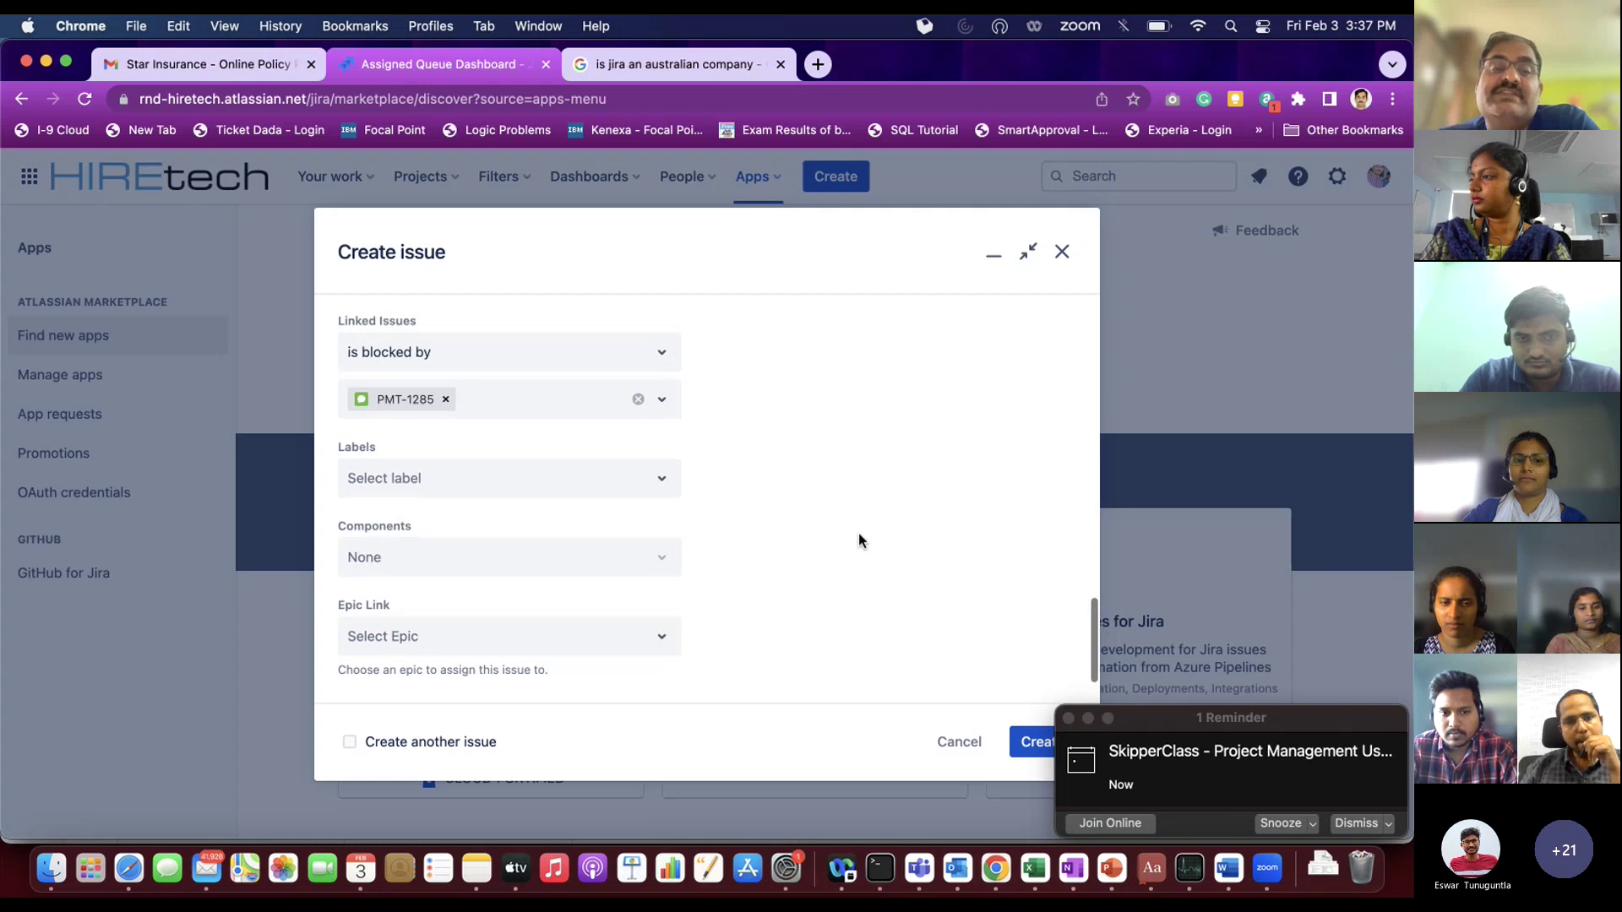
{"action": "scroll", "coordinate": [858, 535], "scroll_direction": "down", "scroll_amount": 2}
{"action": "scroll", "coordinate": [859, 536], "scroll_direction": "up", "scroll_amount": 15}
{"action": "scroll", "coordinate": [859, 541], "scroll_direction": "up", "scroll_amount": 10}
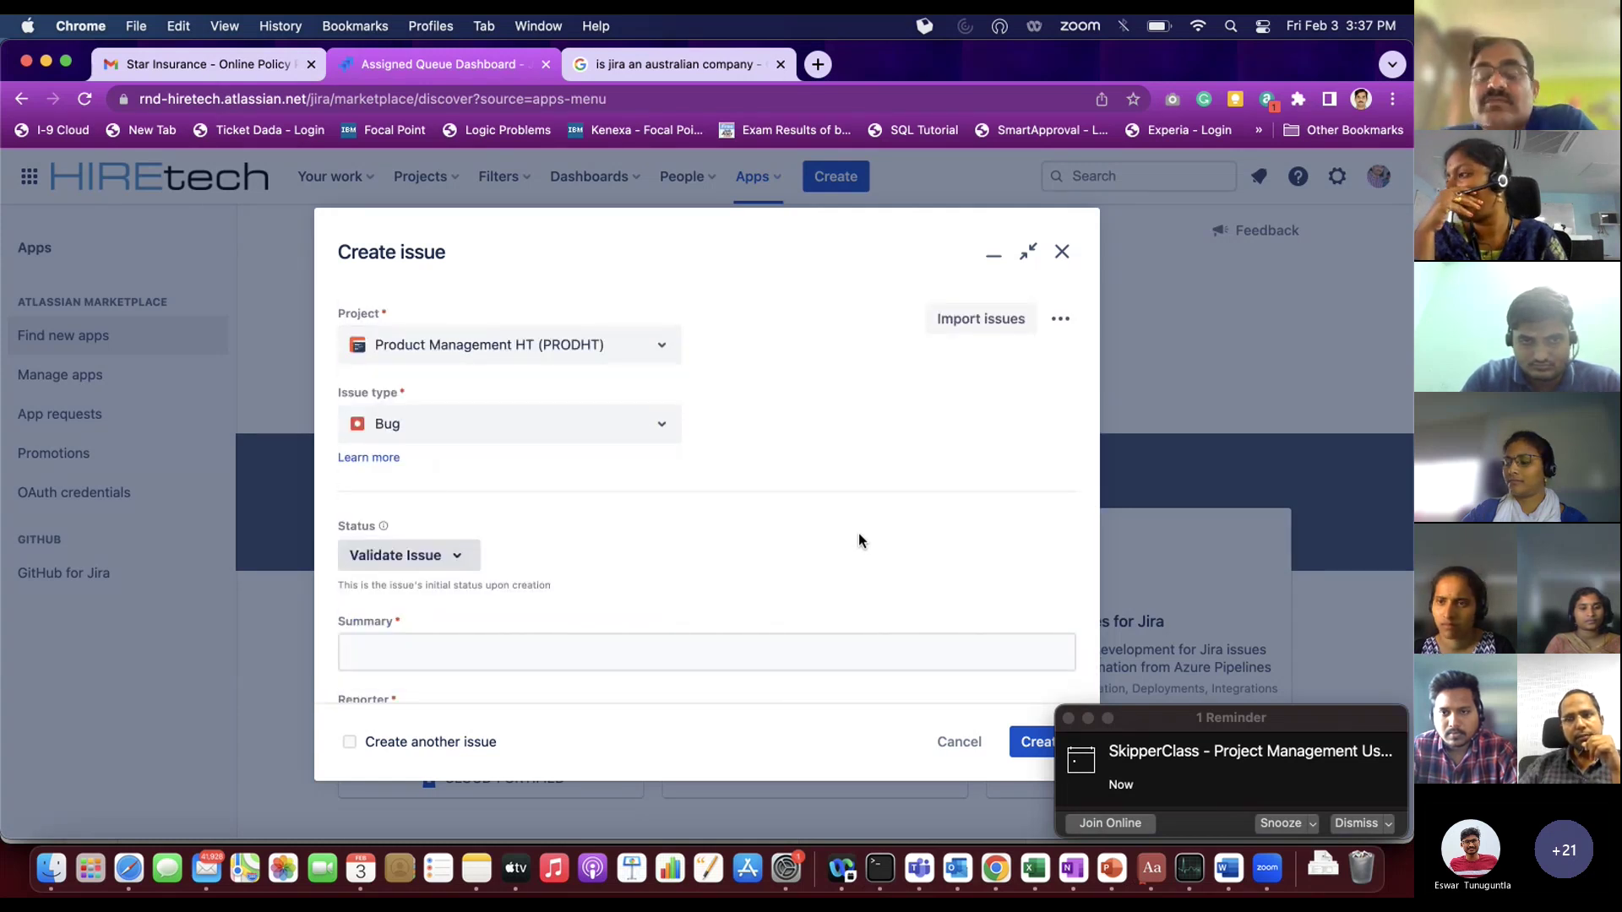
{"action": "scroll", "coordinate": [858, 541], "scroll_direction": "down", "scroll_amount": 10}
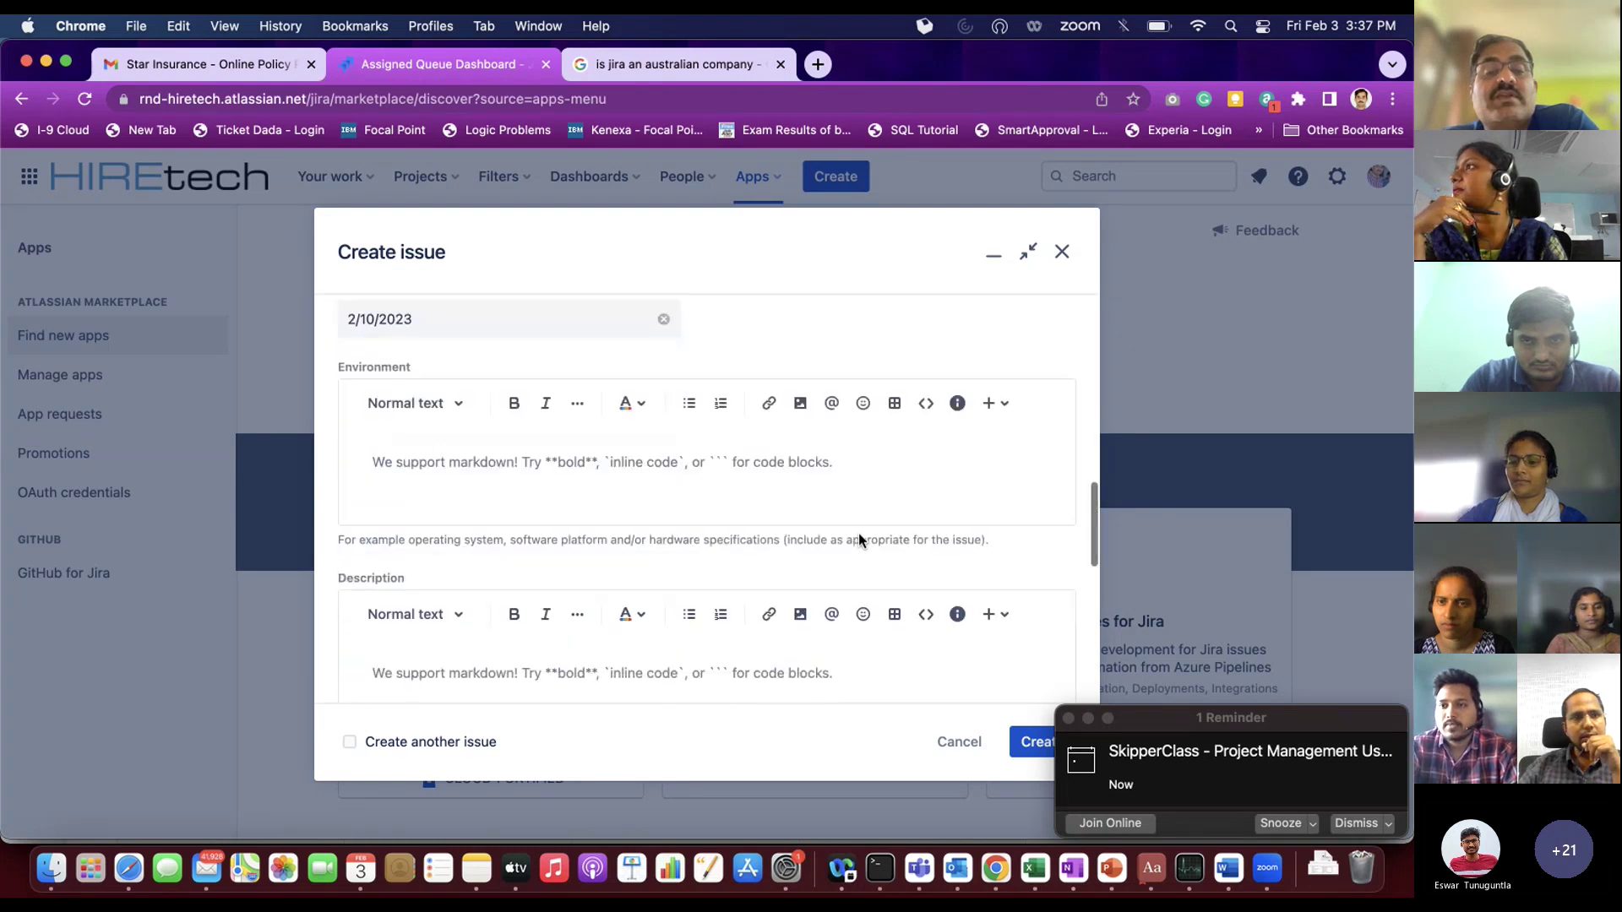
{"action": "scroll", "coordinate": [859, 534], "scroll_direction": "up", "scroll_amount": 15}
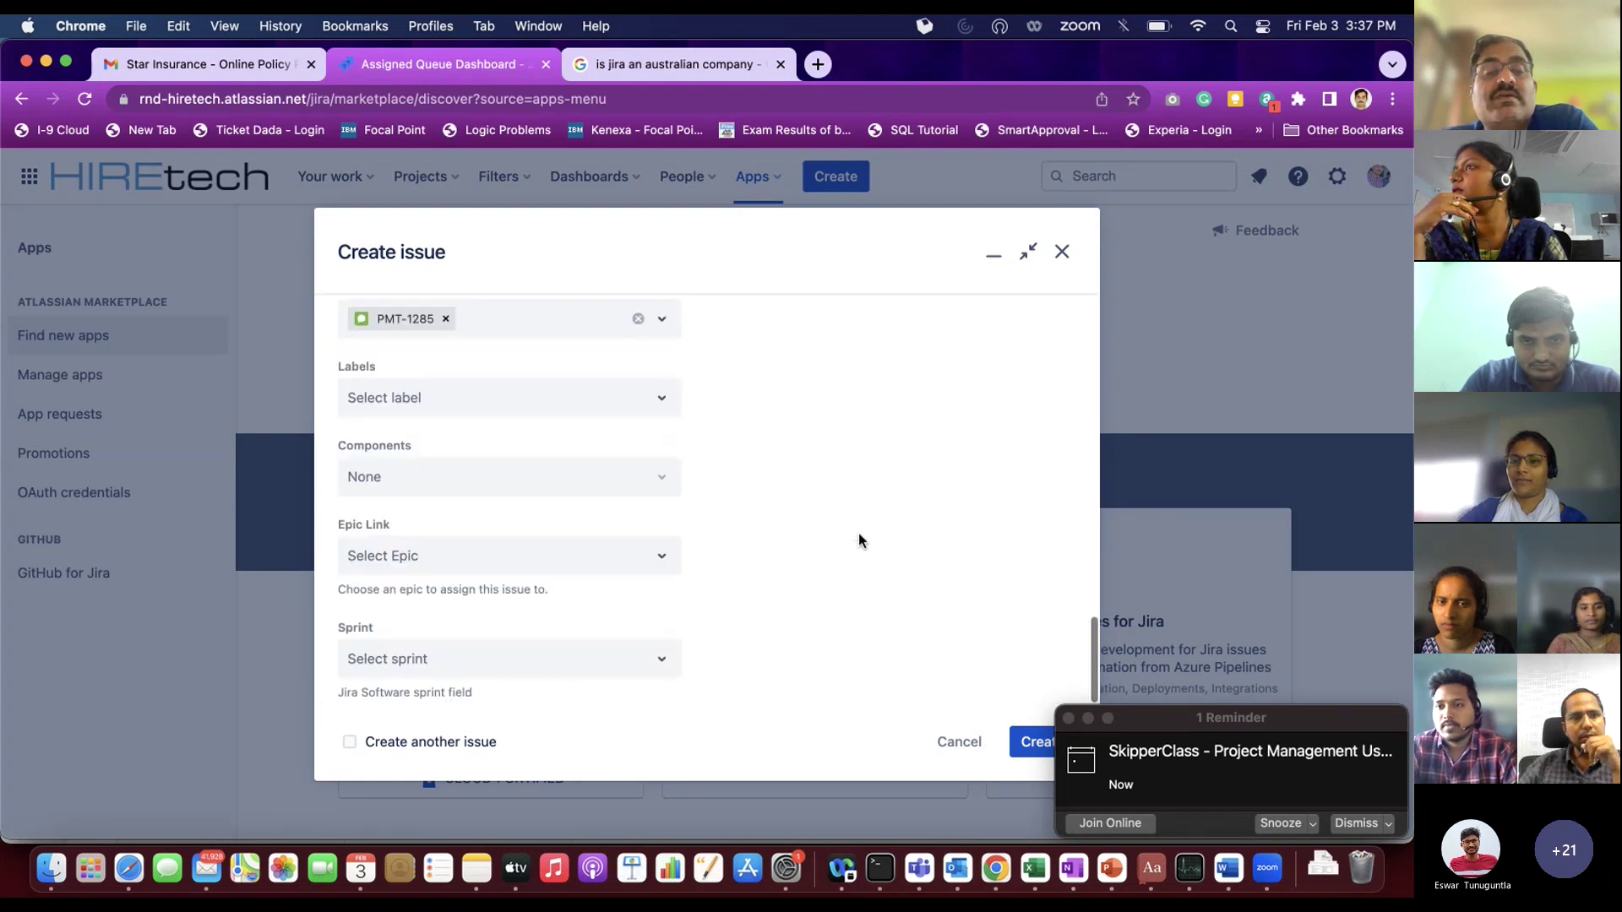
Step: Close the issue form, discarding the unsaved issue, and open the Product Management HT (PRODHT) project
{"action": "left_click", "coordinate": [1062, 252]}
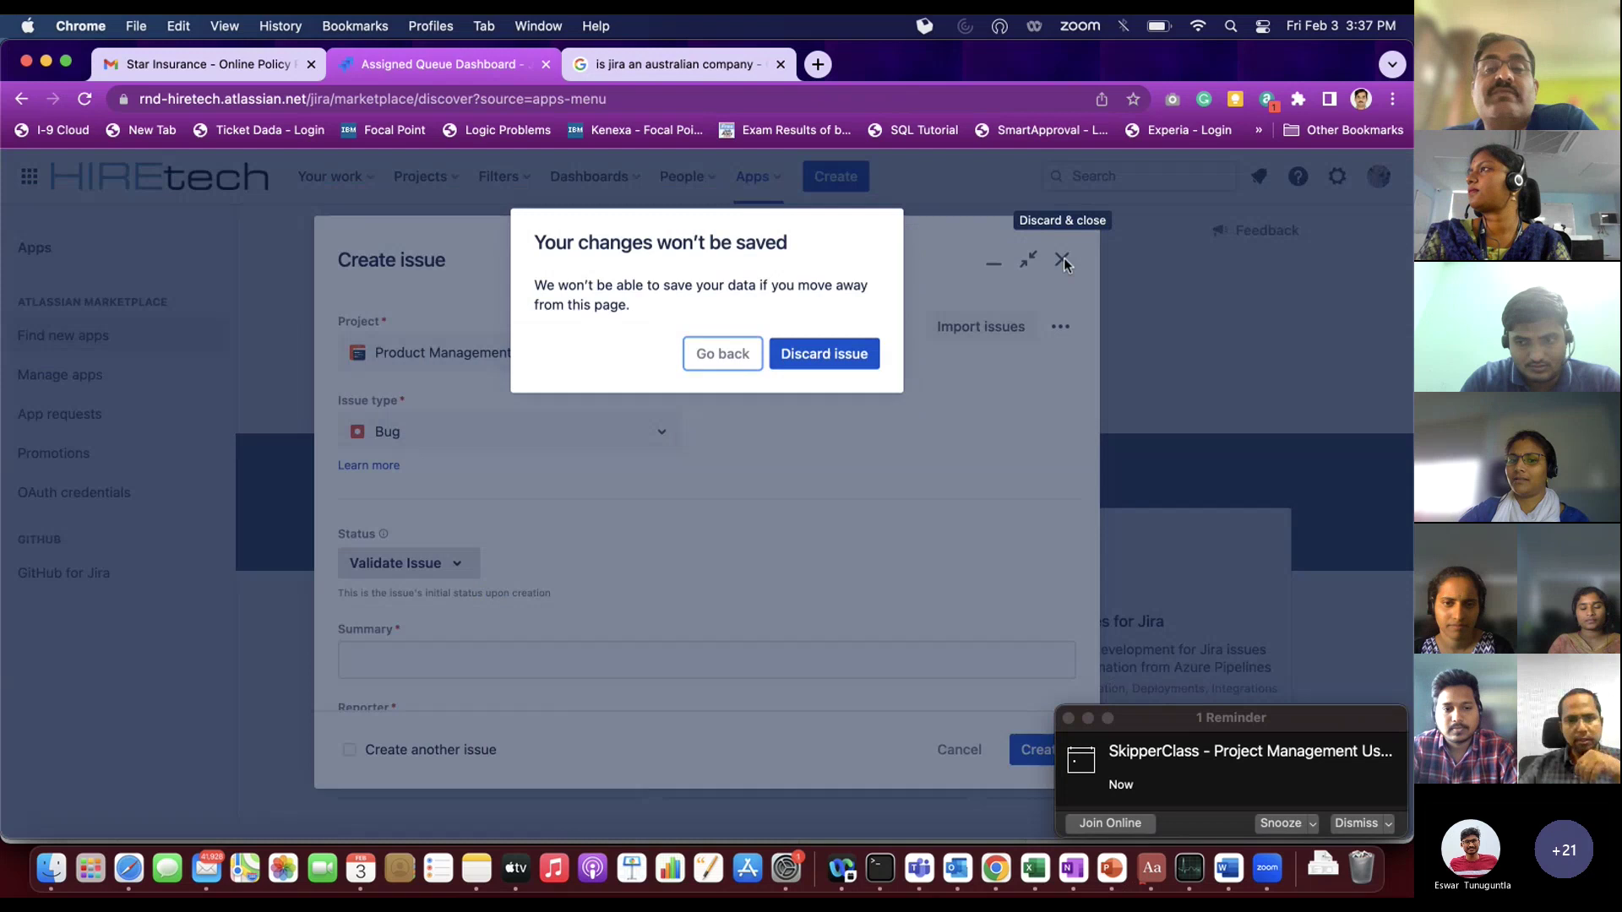
{"action": "left_click", "coordinate": [839, 356]}
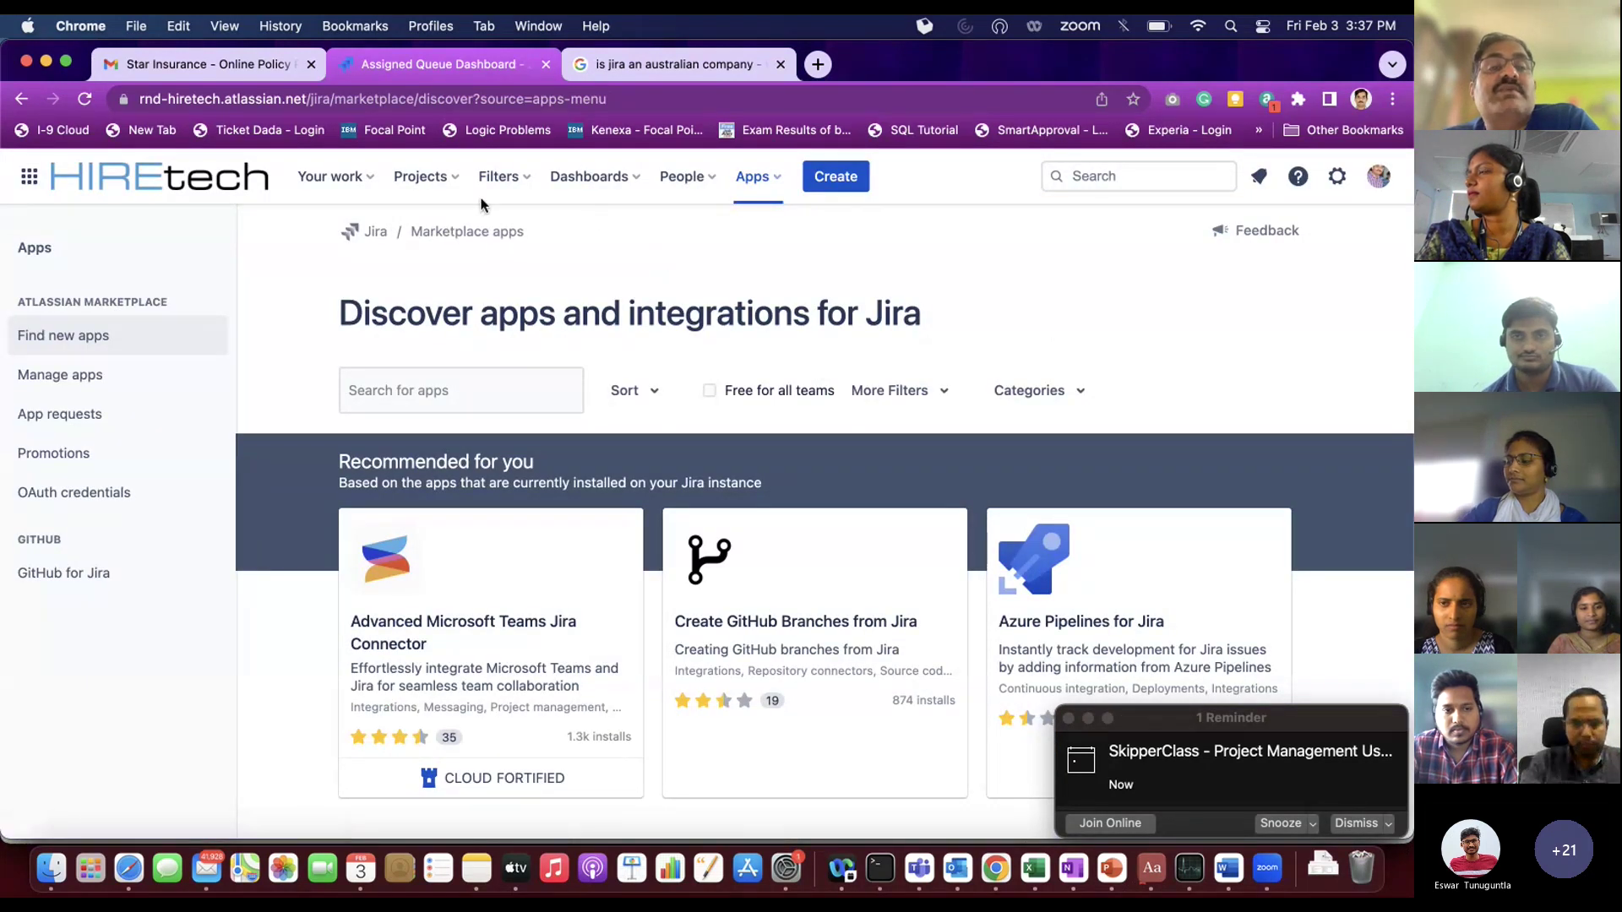
{"action": "left_click", "coordinate": [432, 176]}
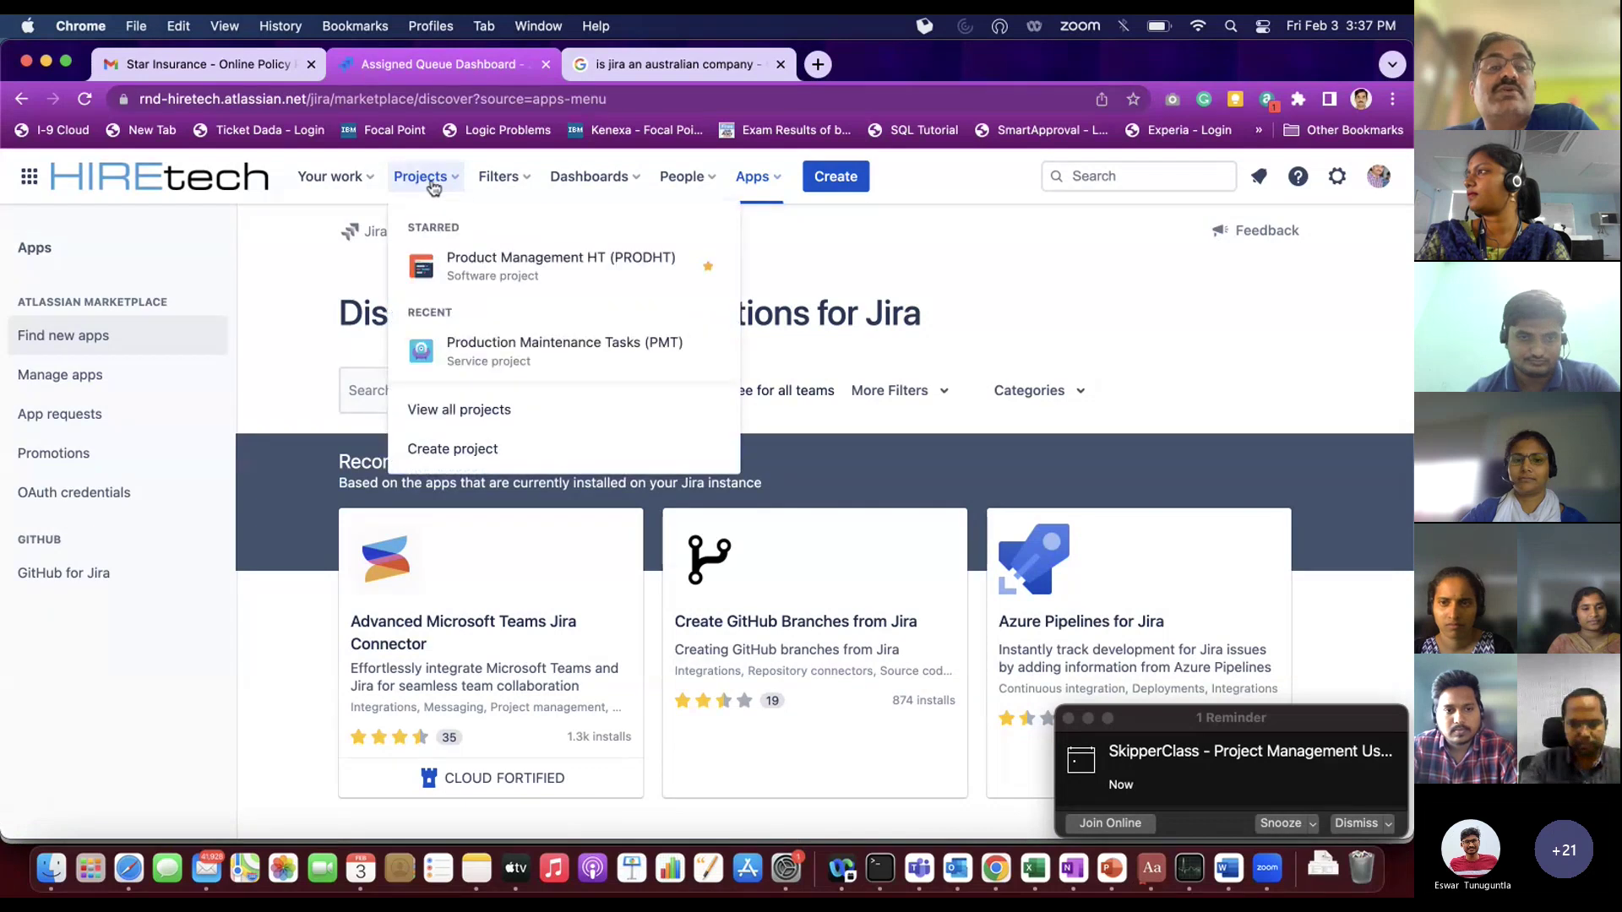
{"action": "left_click", "coordinate": [503, 266]}
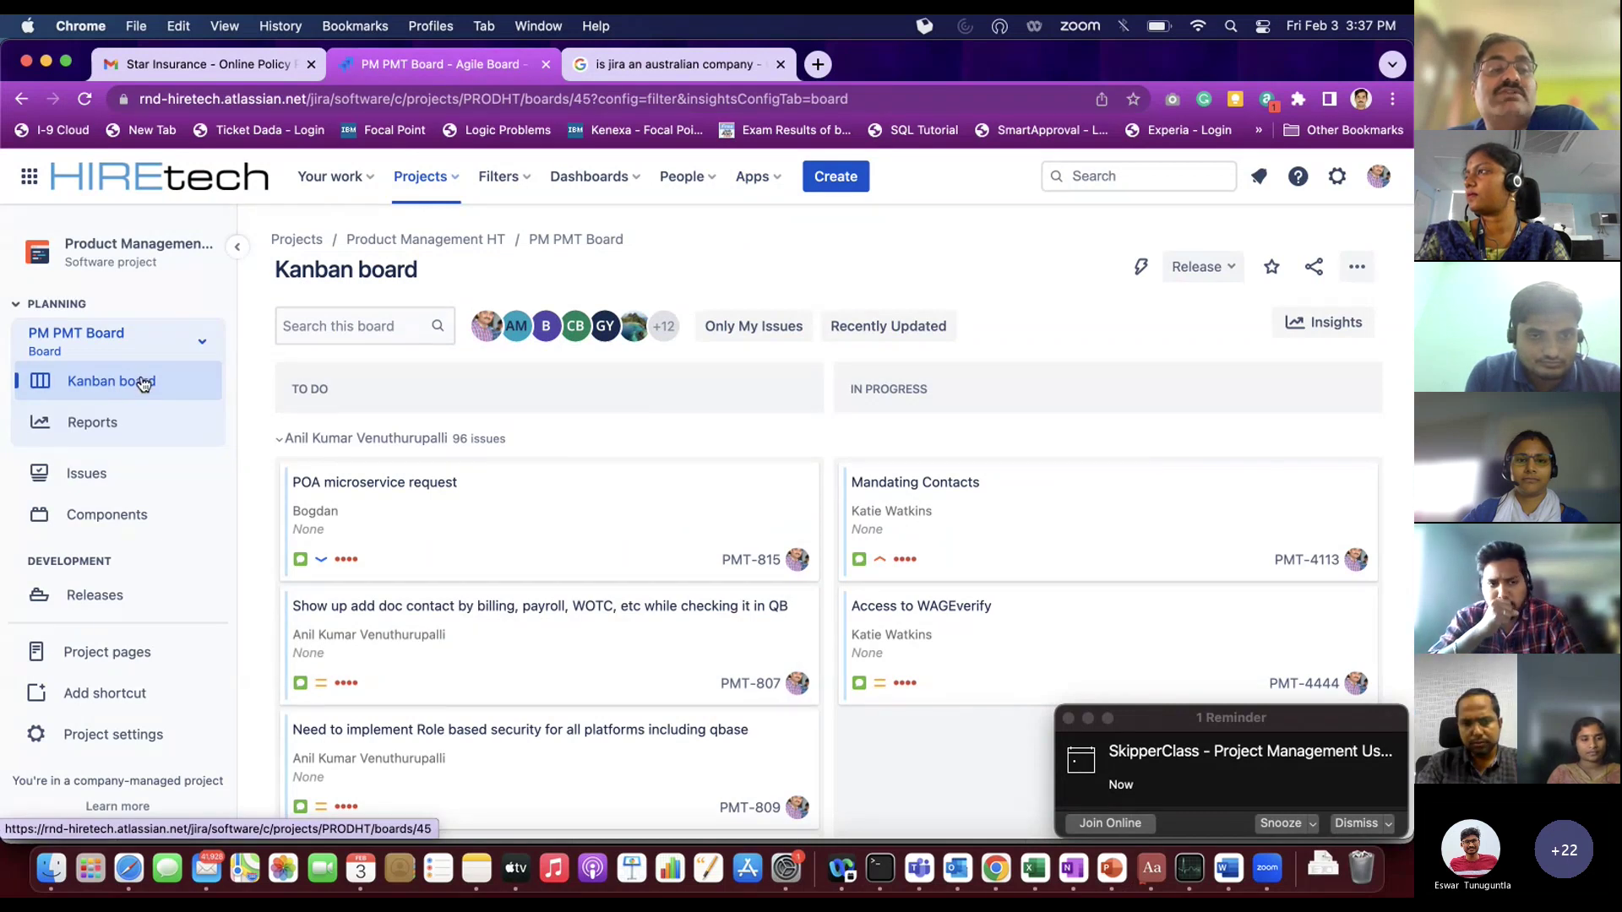
Step: Check which boards the project offers, and open the board settings of PM PMT Board
{"action": "left_click", "coordinate": [202, 343]}
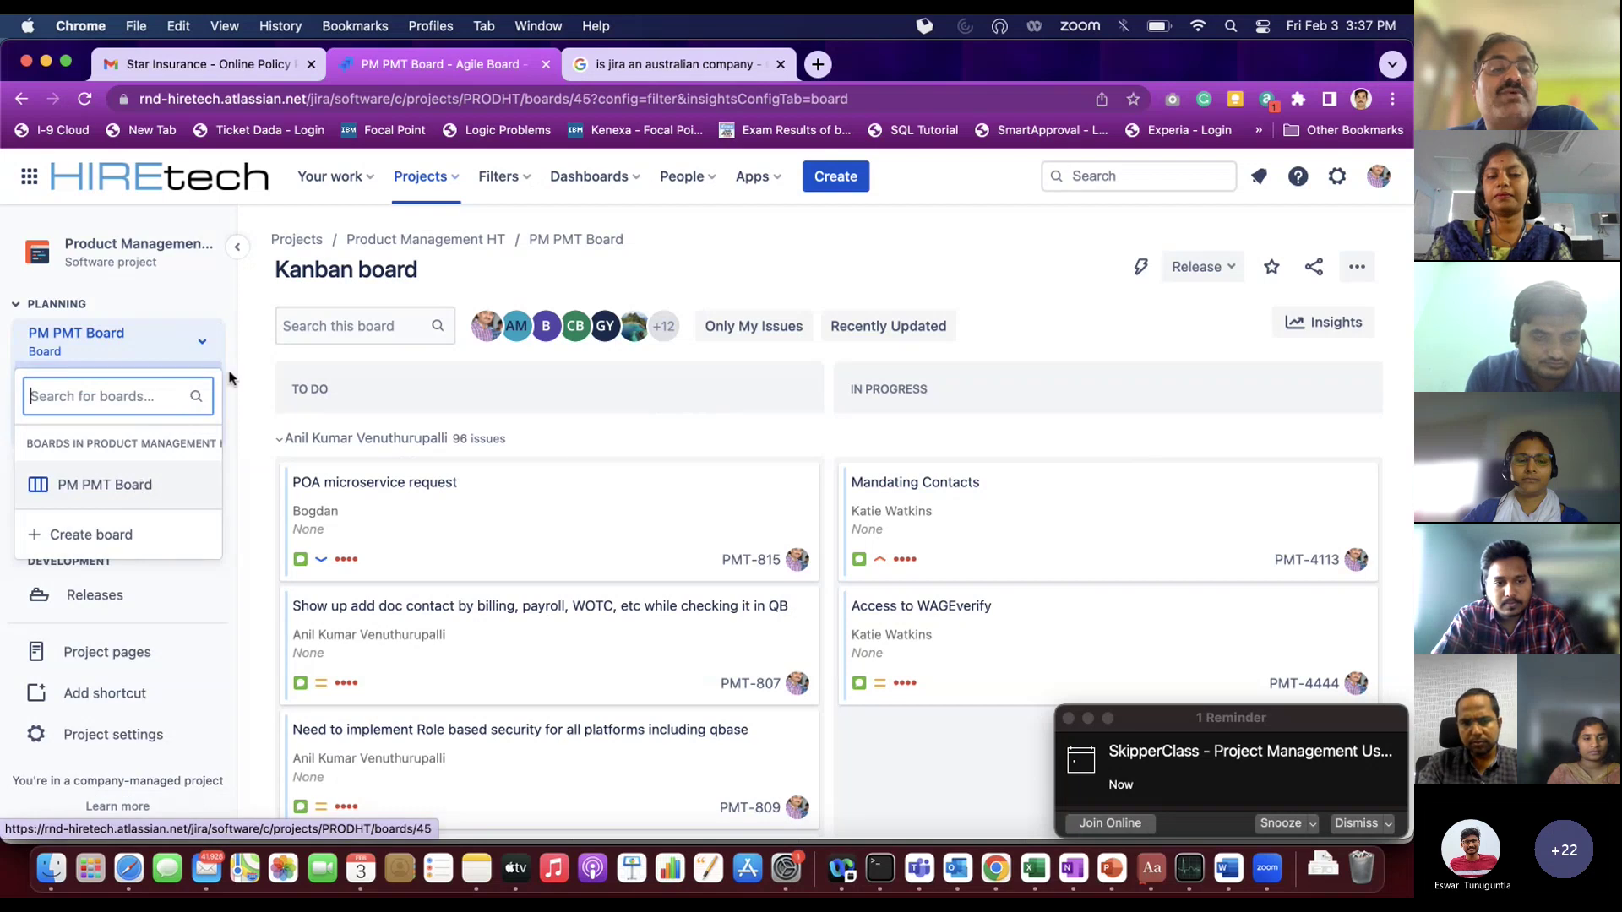
{"action": "left_click", "coordinate": [204, 275]}
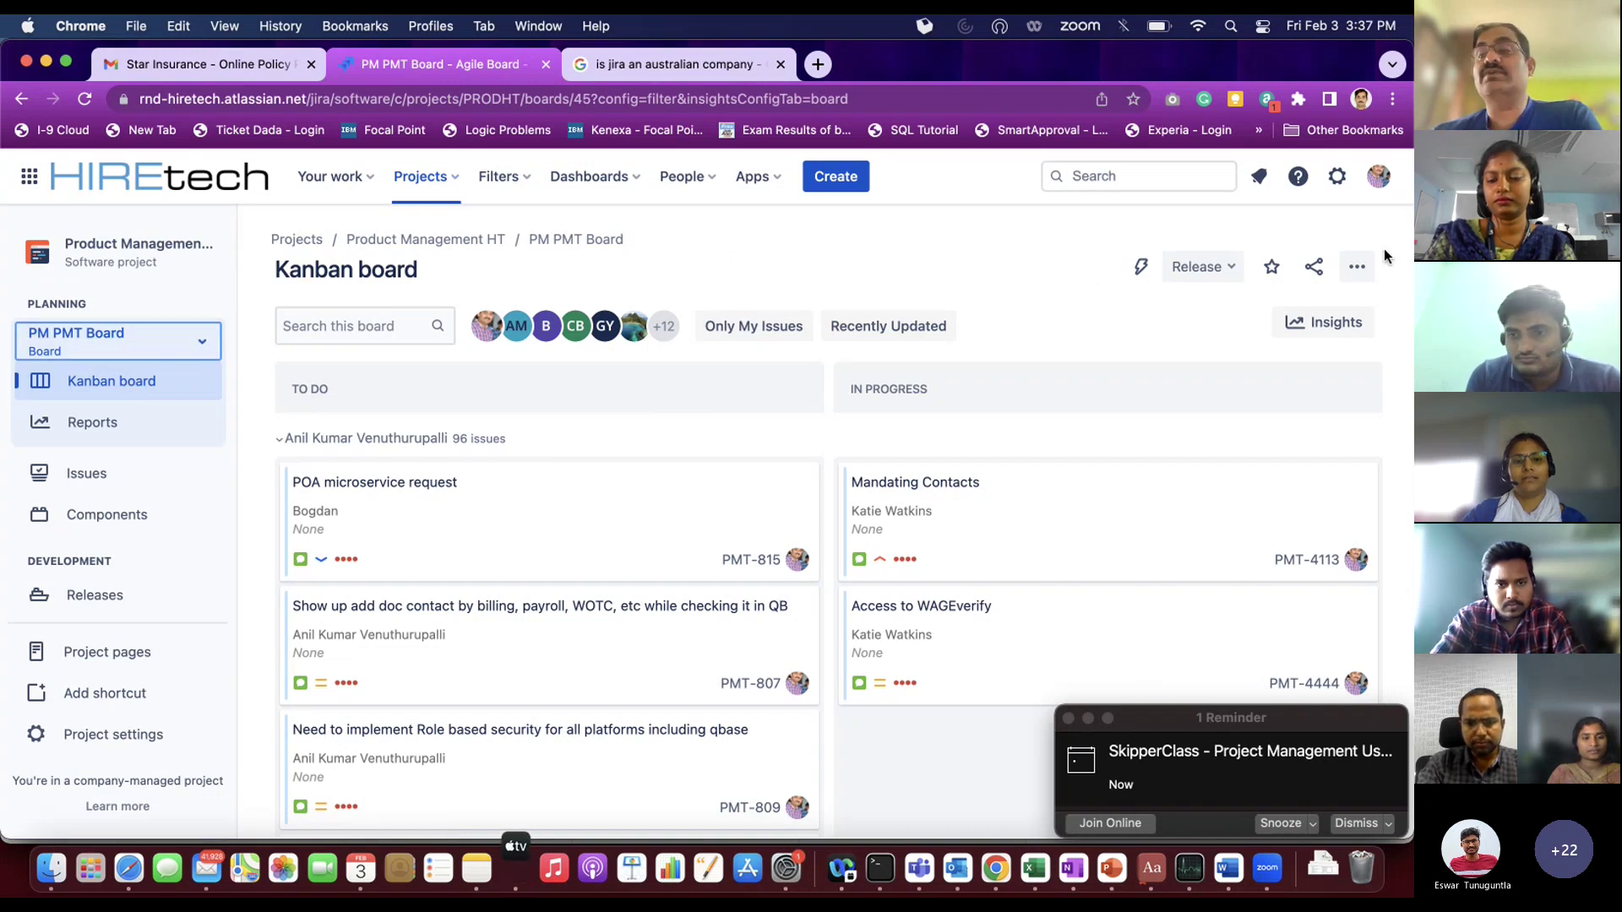
{"action": "left_click", "coordinate": [1357, 268]}
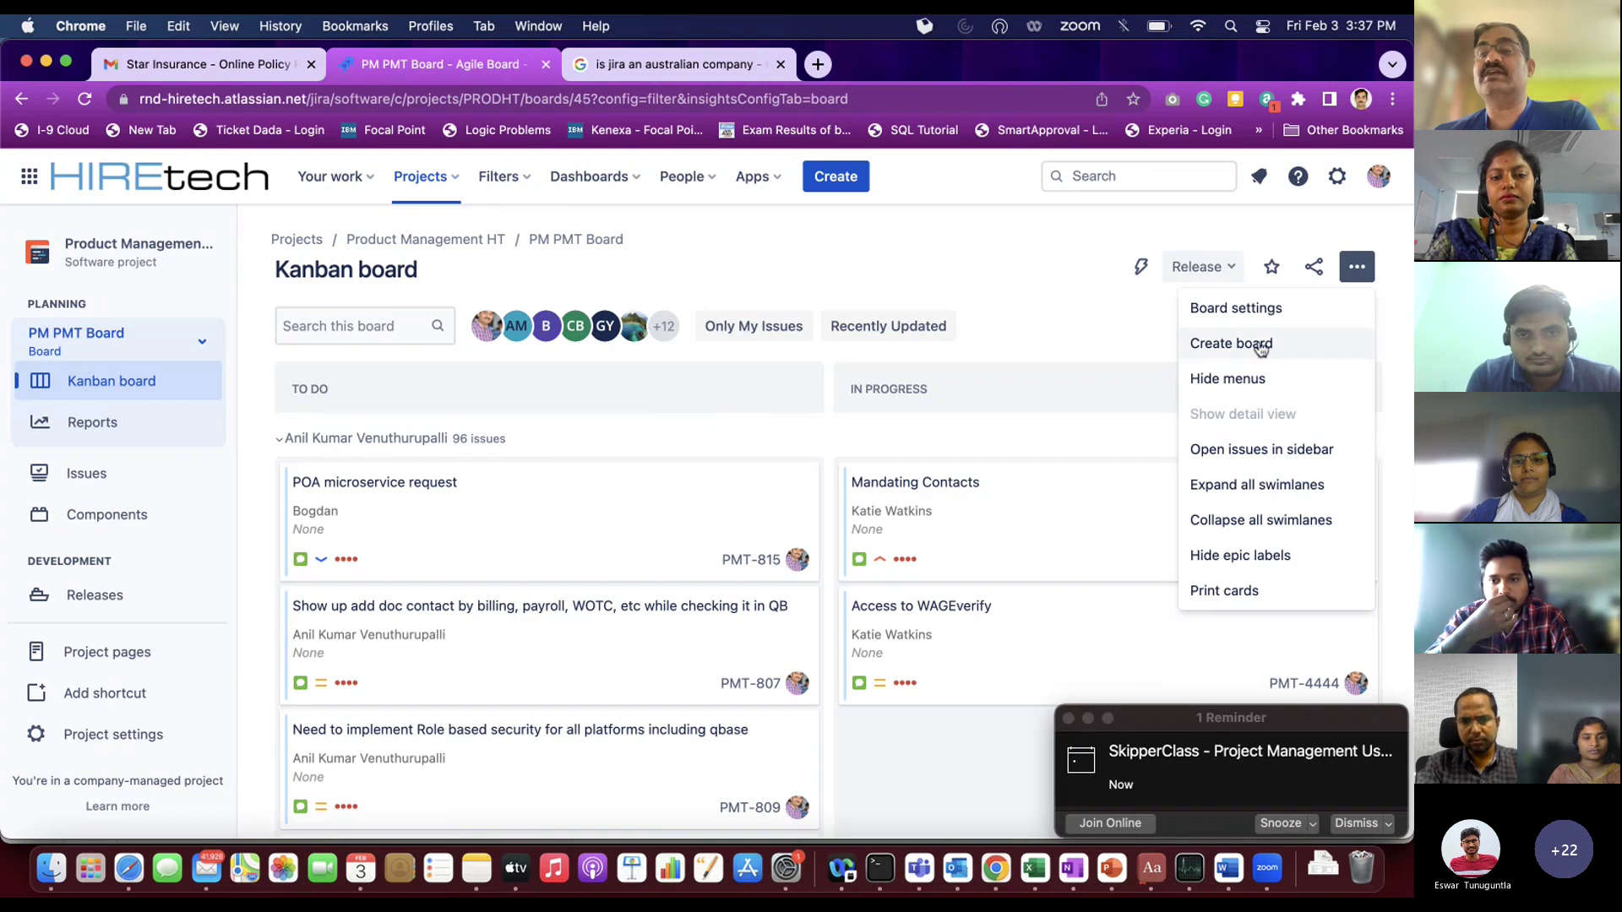
{"action": "left_click", "coordinate": [1267, 312]}
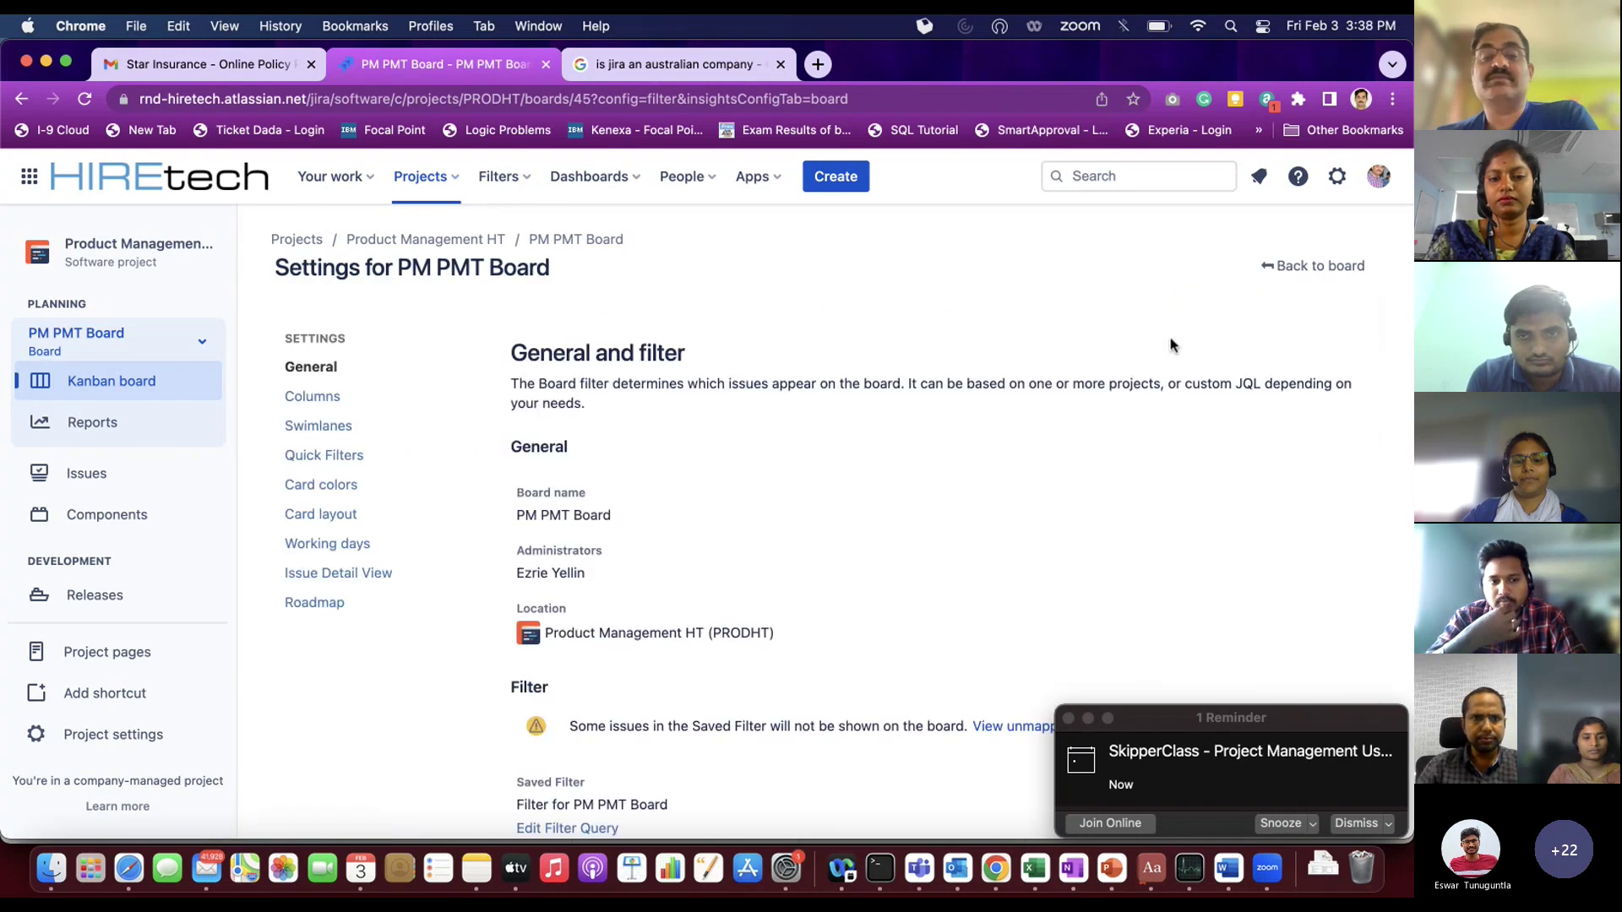
Step: Examine the board's General and filter settings, including the saved filter, filter query, ranking and Kanban board sub-filter
{"action": "scroll", "coordinate": [807, 555], "scroll_direction": "down", "scroll_amount": 5}
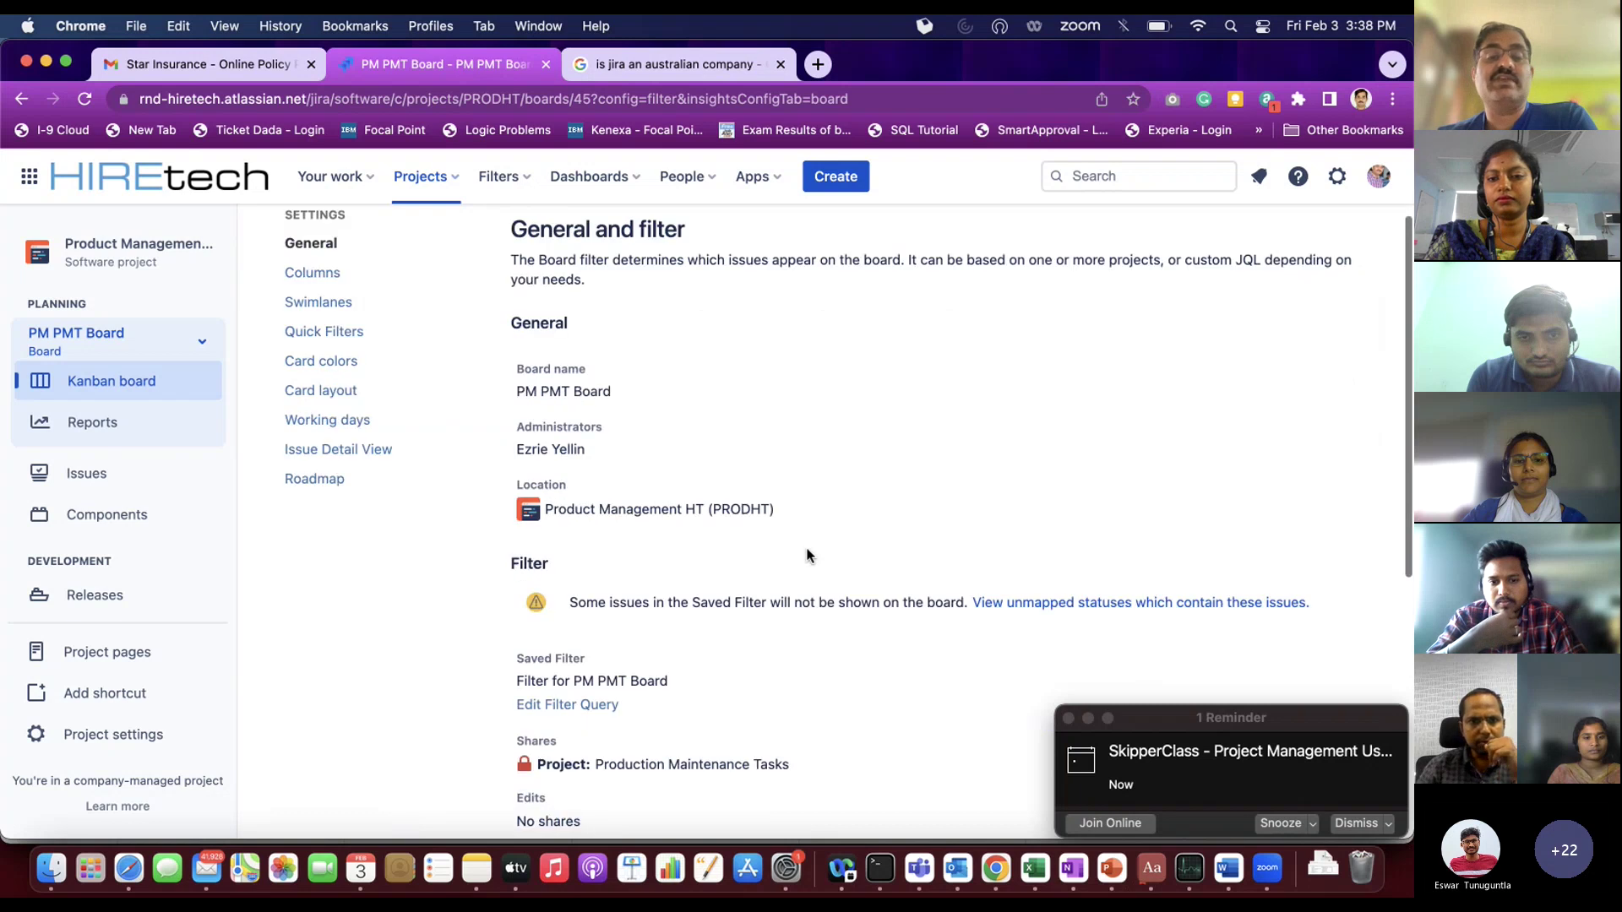
{"action": "scroll", "coordinate": [807, 555], "scroll_direction": "down", "scroll_amount": 3}
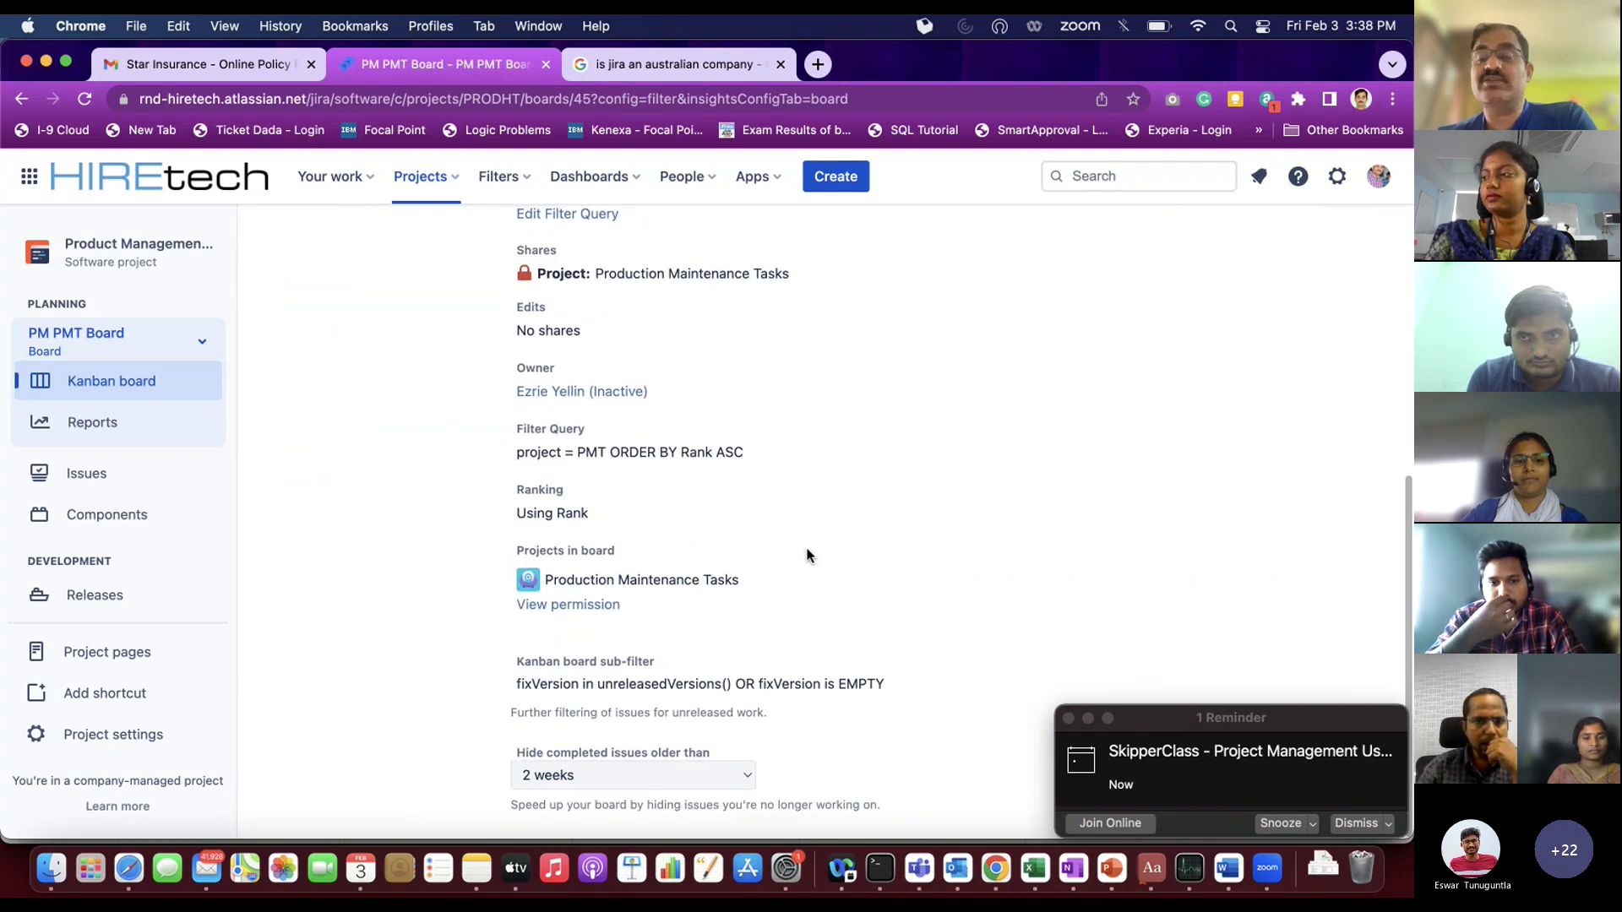
{"action": "scroll", "coordinate": [891, 573], "scroll_direction": "up", "scroll_amount": 2}
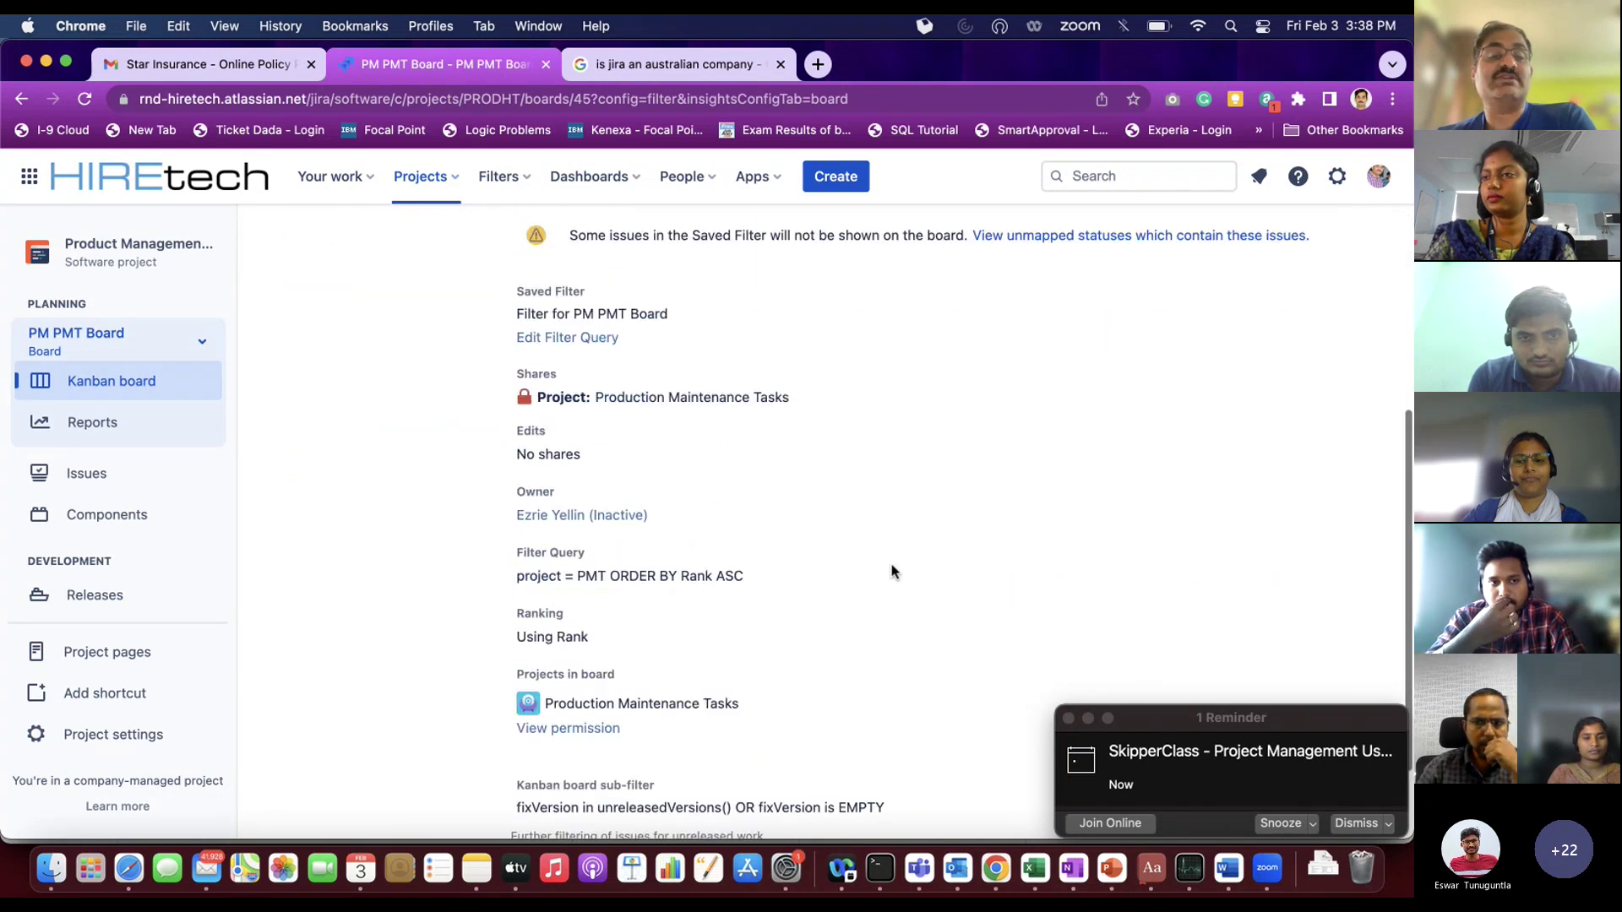
{"action": "scroll", "coordinate": [891, 573], "scroll_direction": "down", "scroll_amount": 2}
{"action": "scroll", "coordinate": [892, 573], "scroll_direction": "up", "scroll_amount": 1}
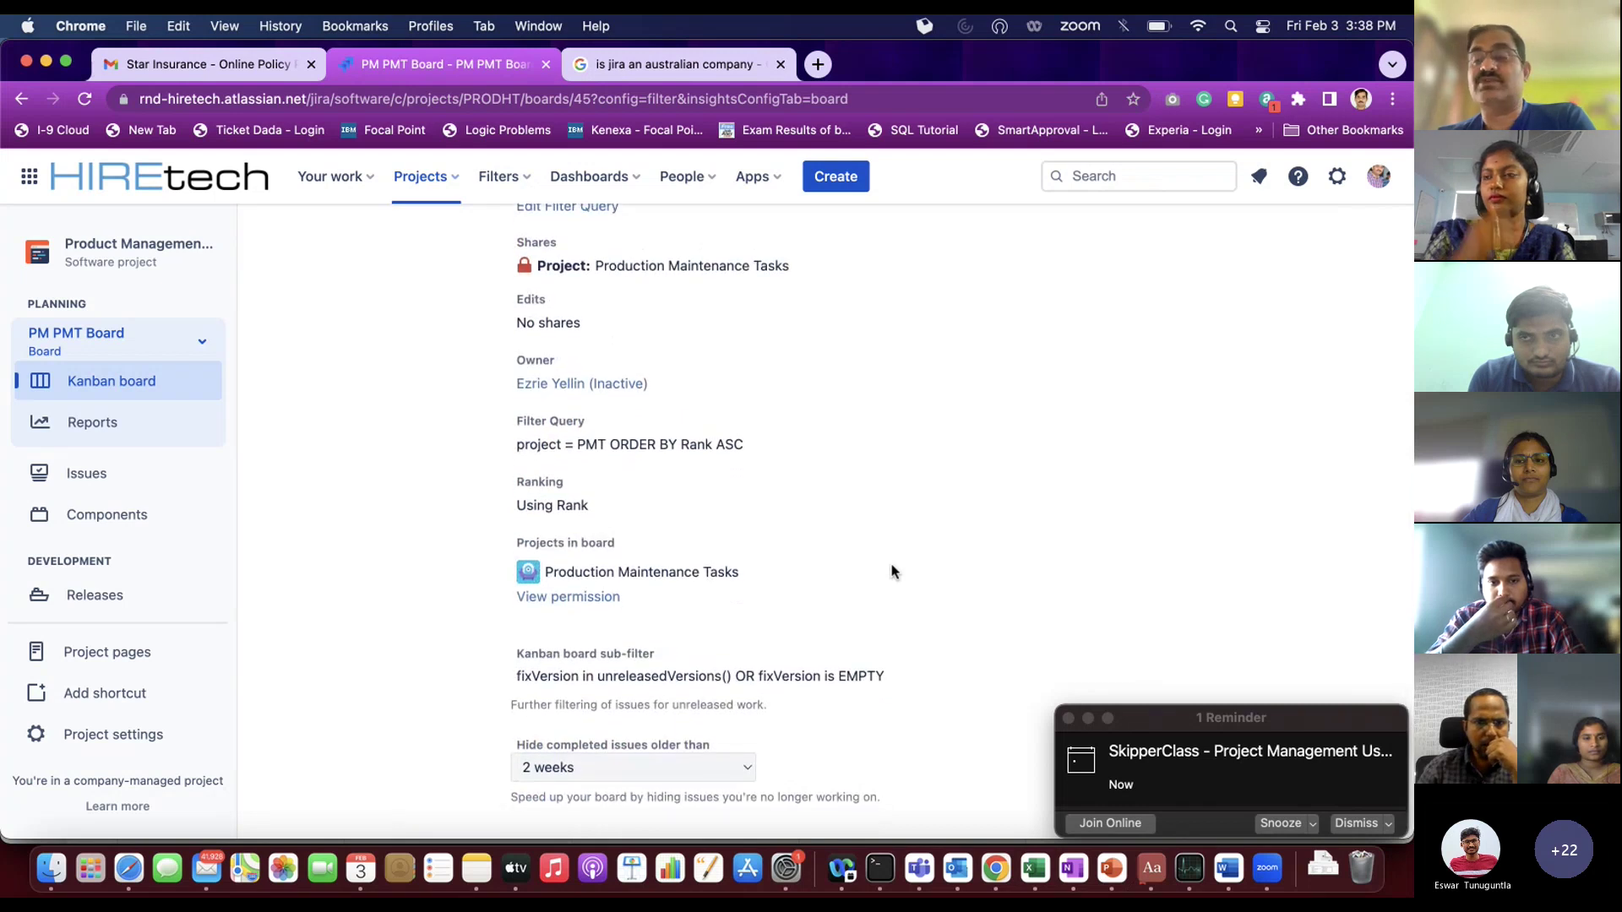
{"action": "scroll", "coordinate": [795, 556], "scroll_direction": "up", "scroll_amount": 2}
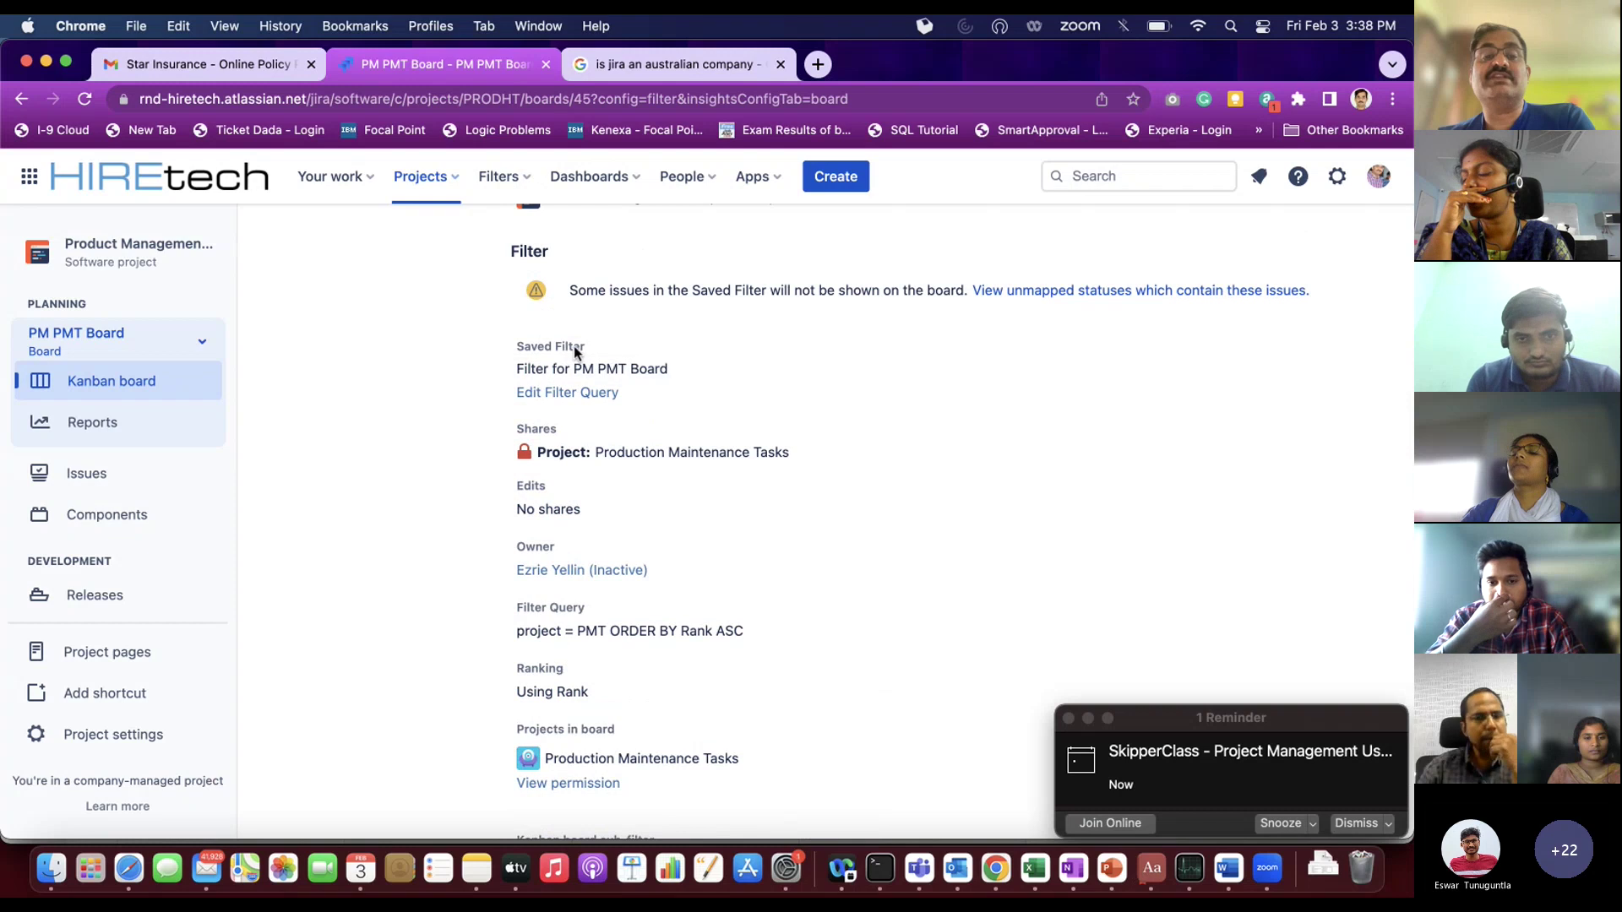
Step: Open the board's saved filter query for editing and switch the JQL search to basic mode
{"action": "left_click", "coordinate": [589, 394]}
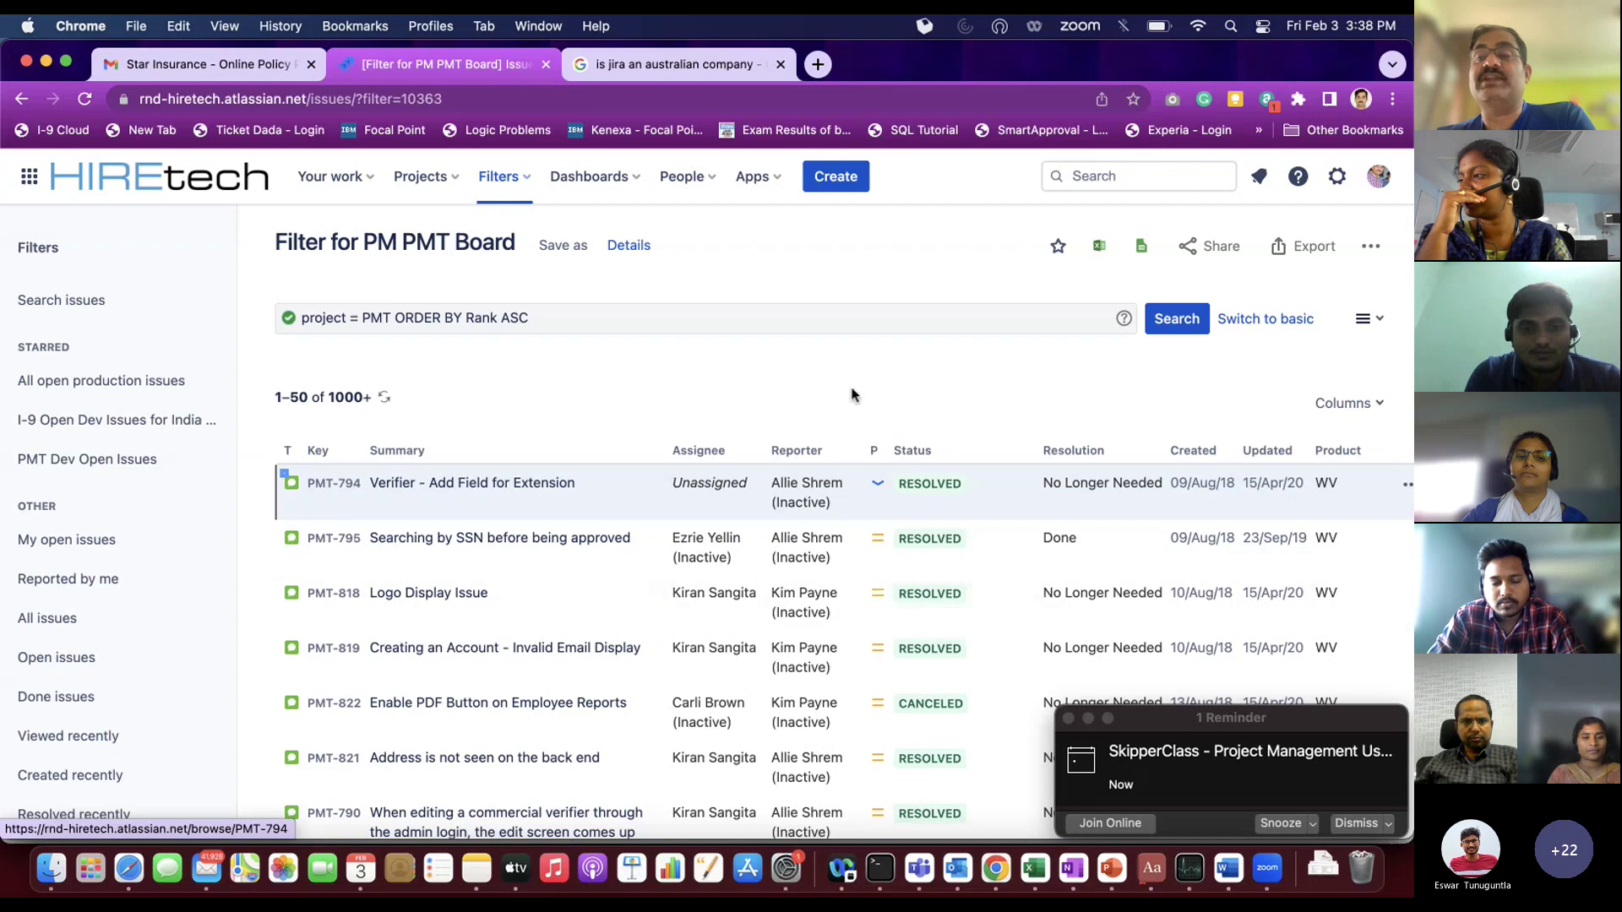
{"action": "left_click", "coordinate": [1264, 320]}
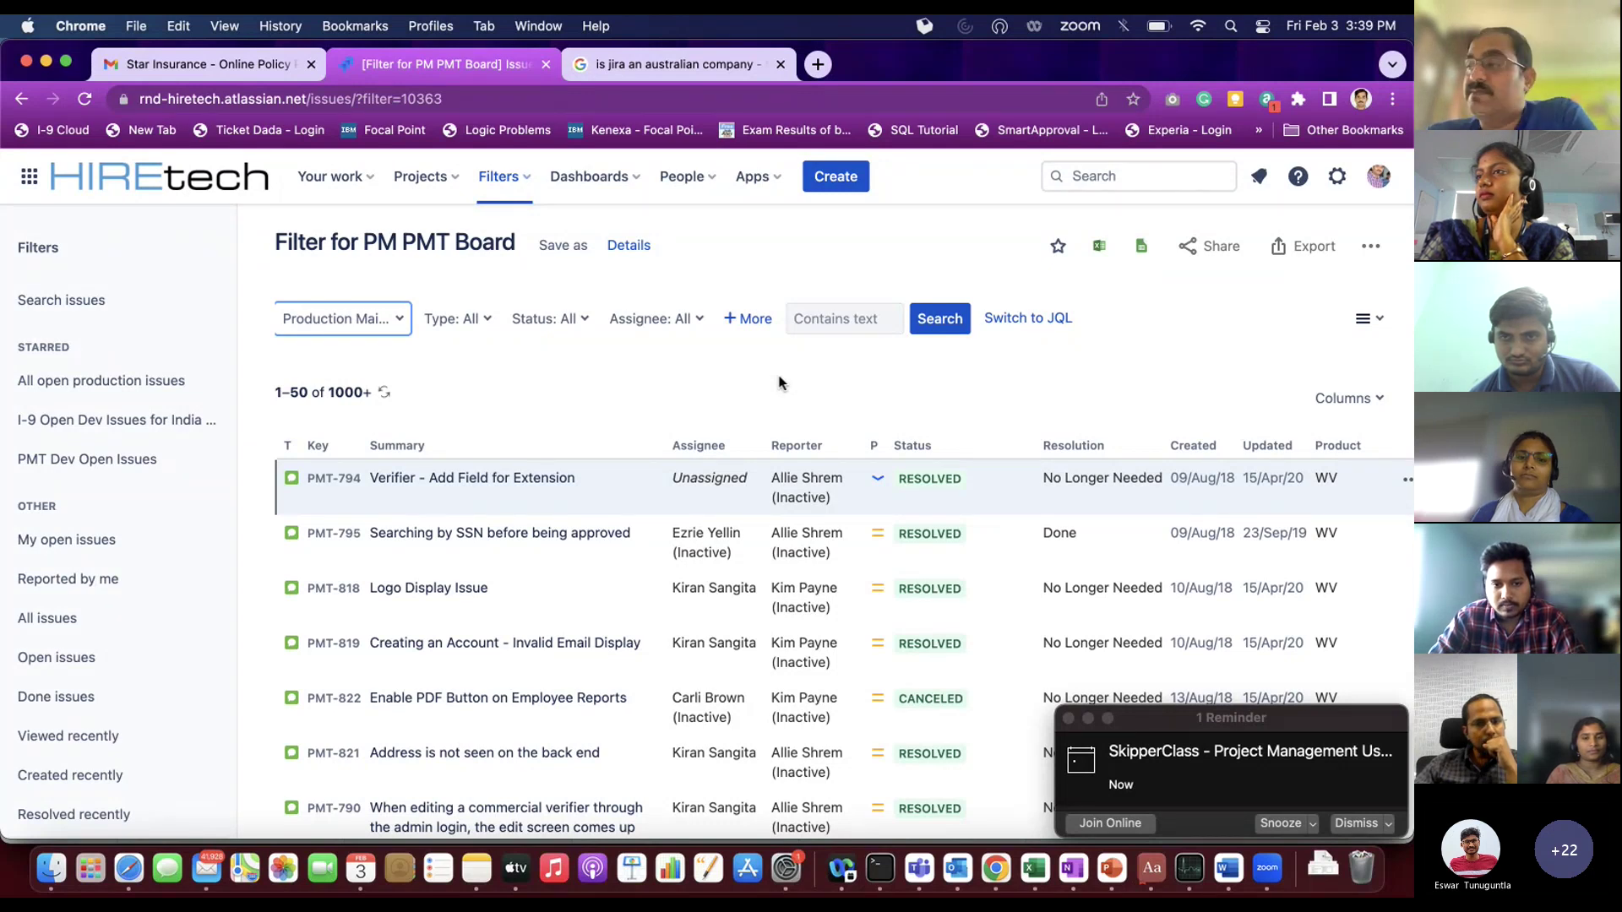
Step: Search the additional filter criteria for "ass", clear the search and browse the full criteria list without adding any
{"action": "left_click", "coordinate": [754, 322]}
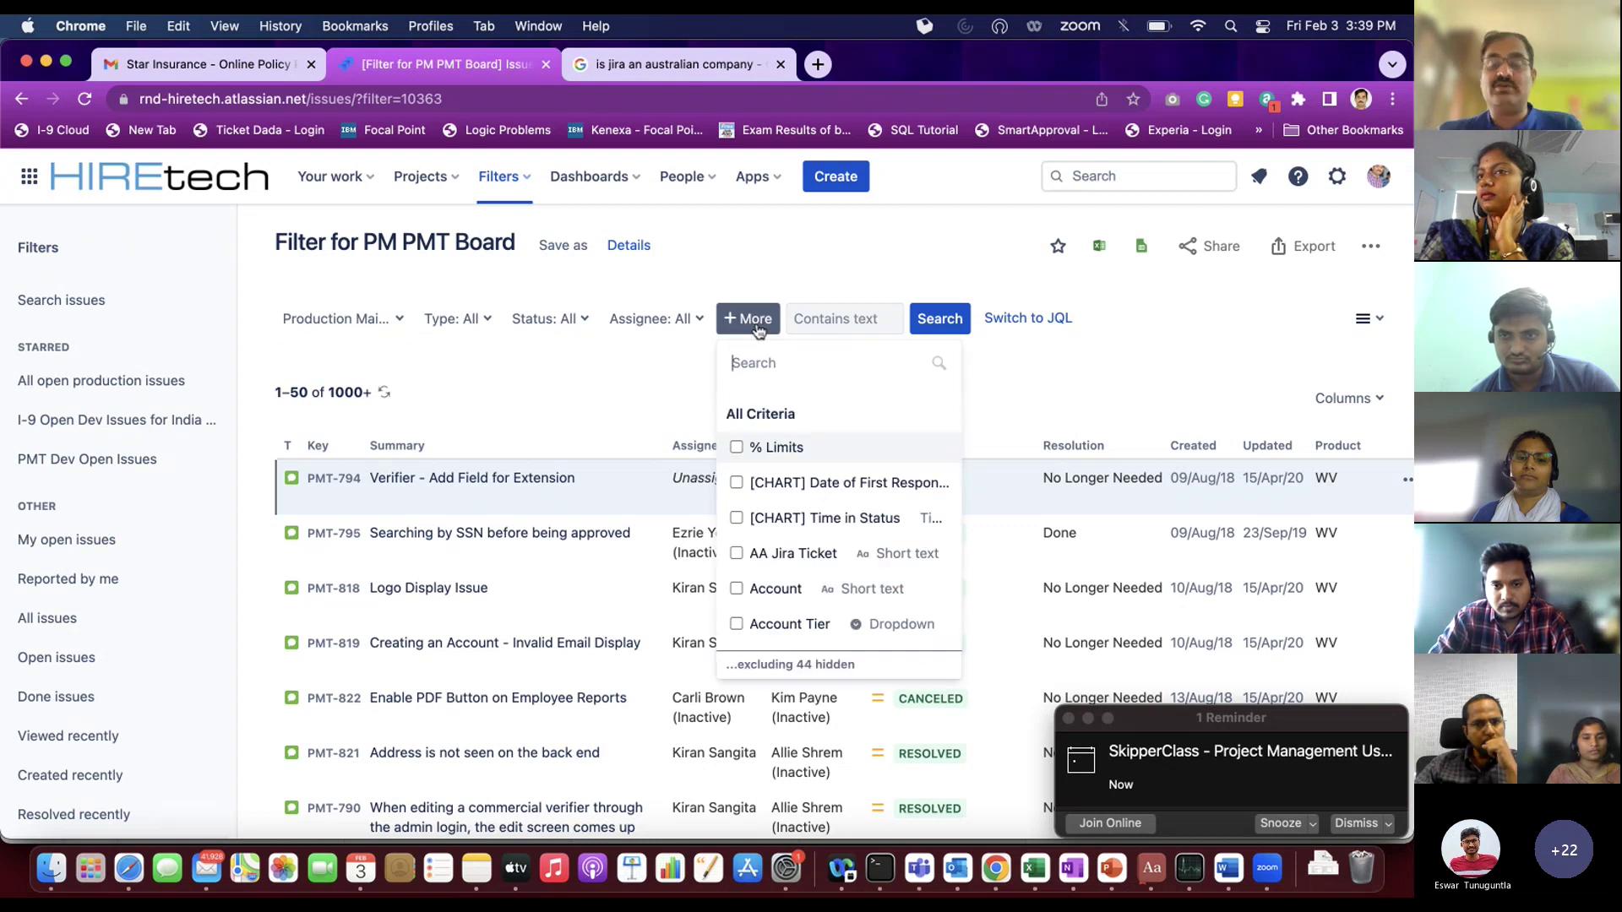
{"action": "type", "text": "ass"}
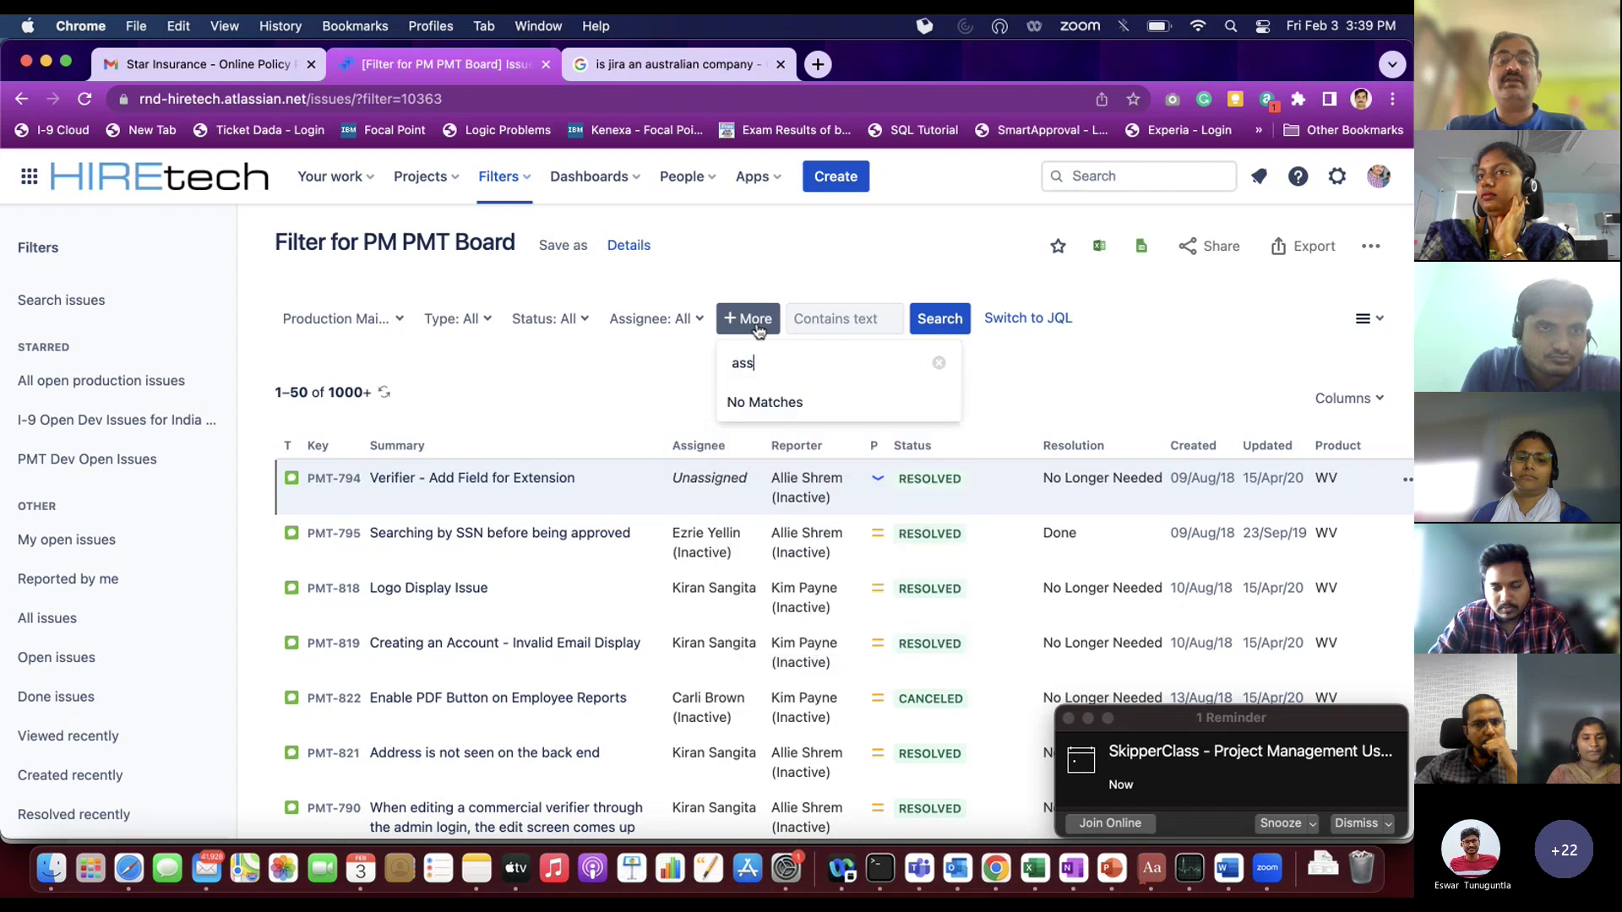
{"action": "key", "text": "BackSpace"}
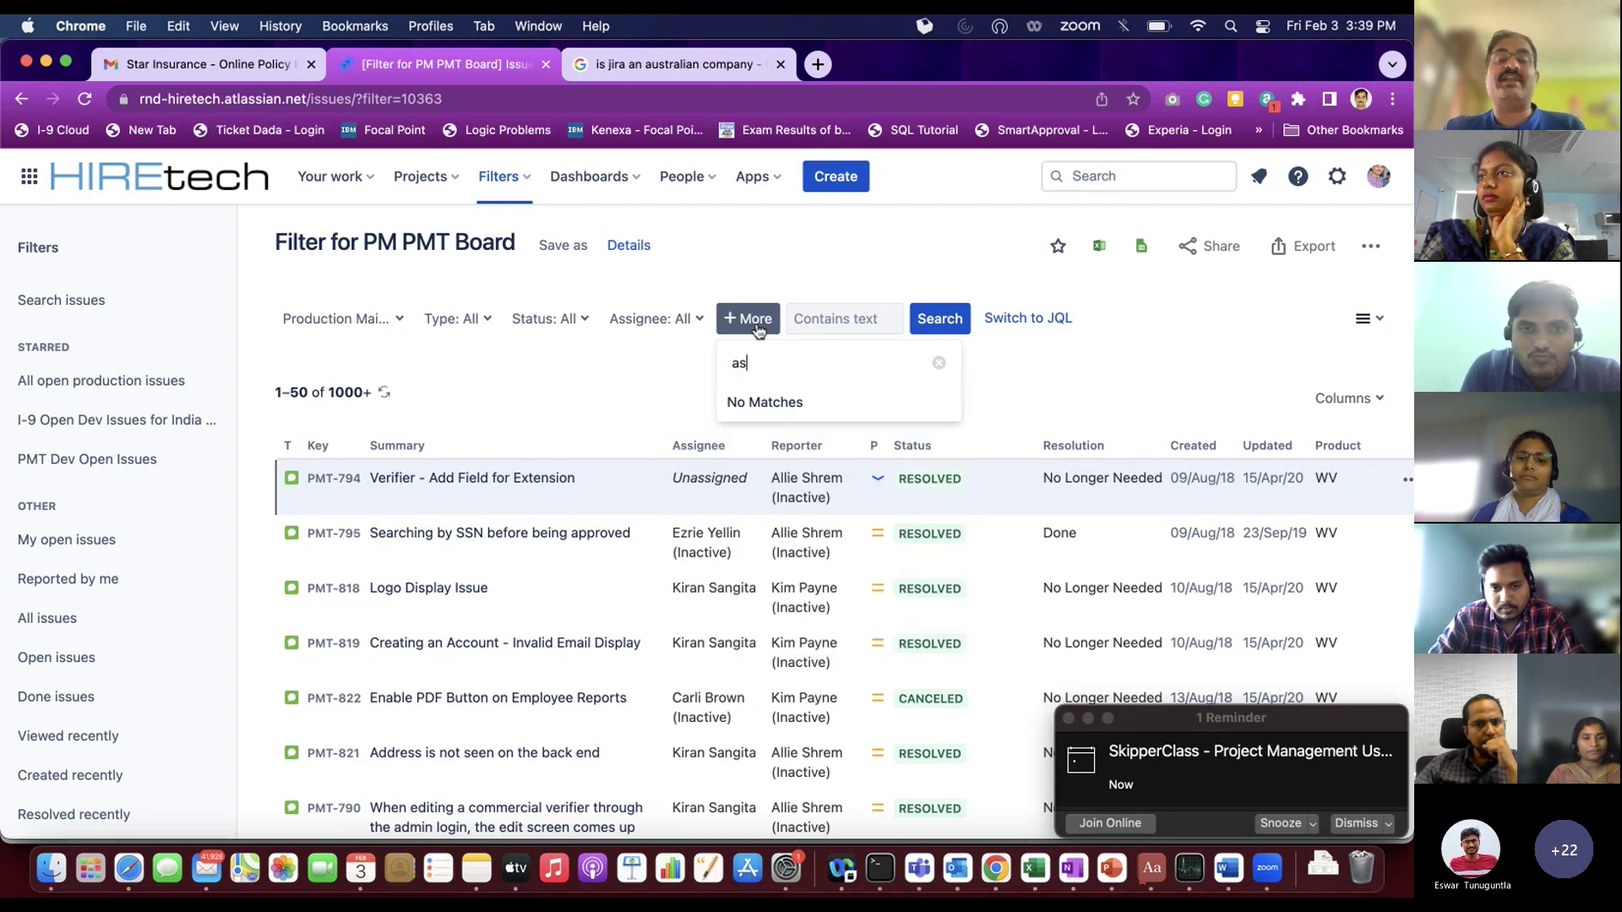
{"action": "key", "text": "BackSpace"}
{"action": "key", "text": "BackSpace"}
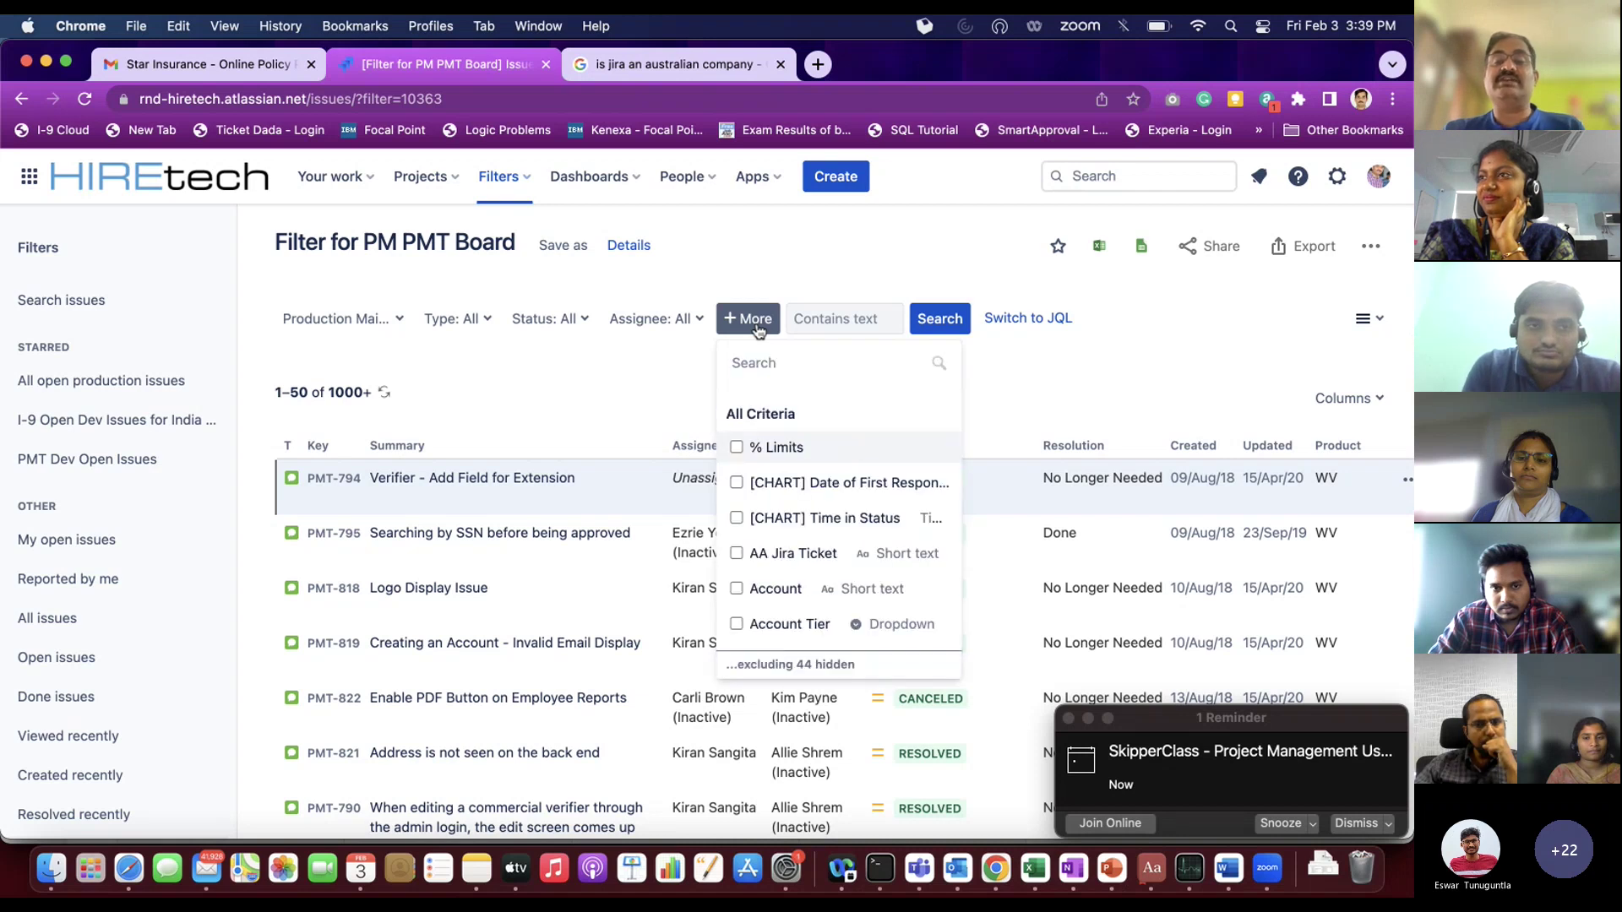
{"action": "scroll", "coordinate": [801, 518], "scroll_direction": "down", "scroll_amount": 5}
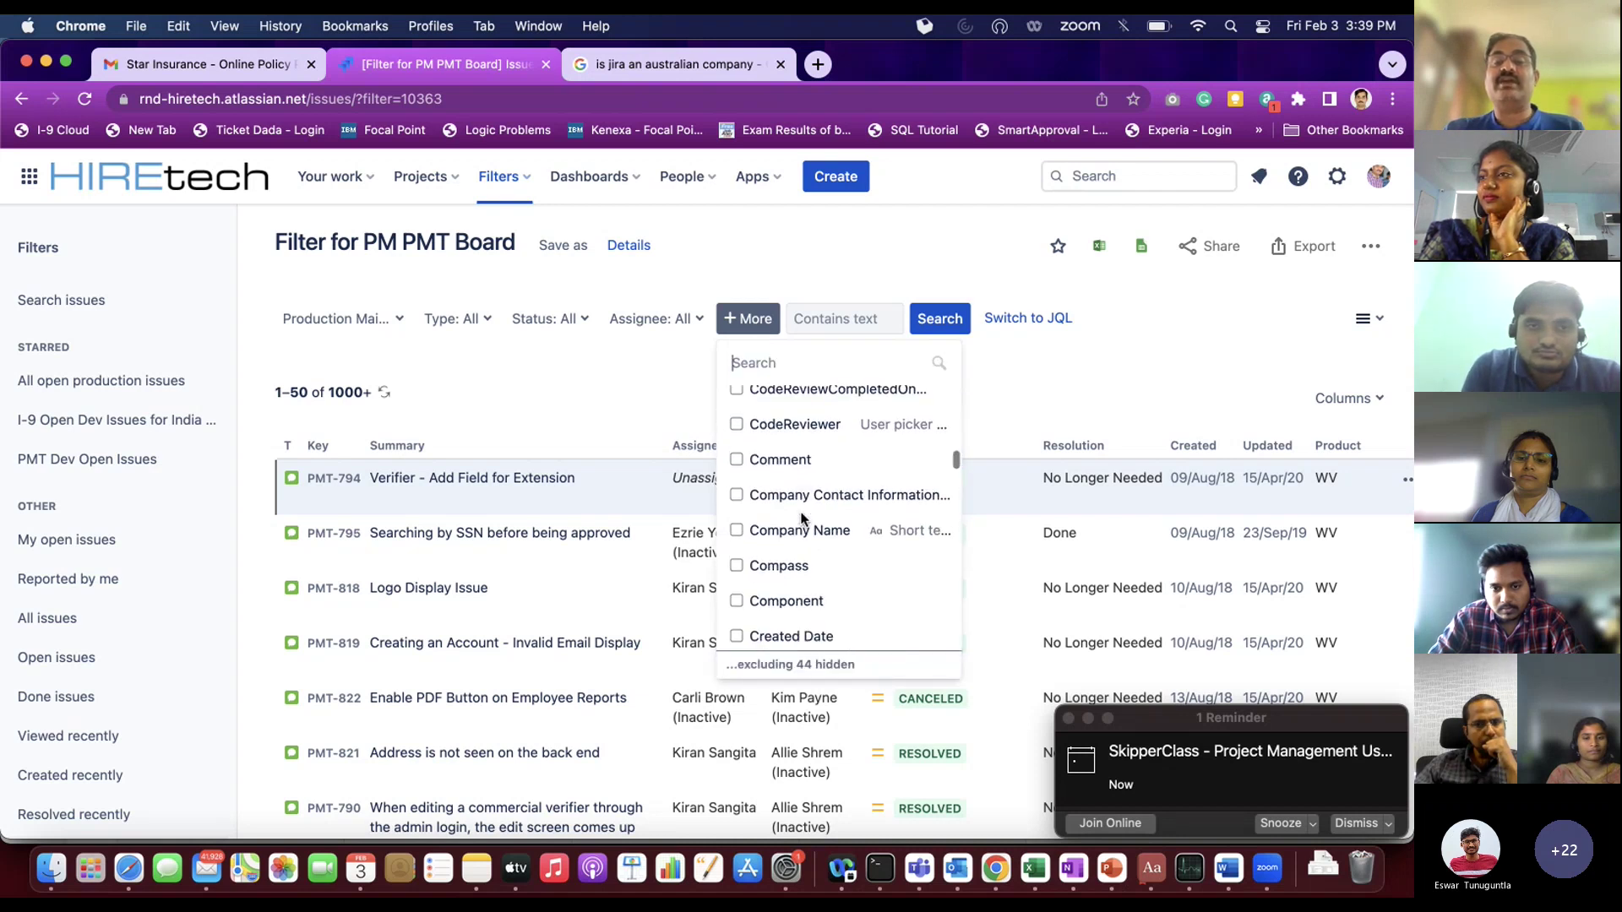
{"action": "scroll", "coordinate": [800, 518], "scroll_direction": "up", "scroll_amount": 8}
{"action": "scroll", "coordinate": [801, 518], "scroll_direction": "down", "scroll_amount": 10}
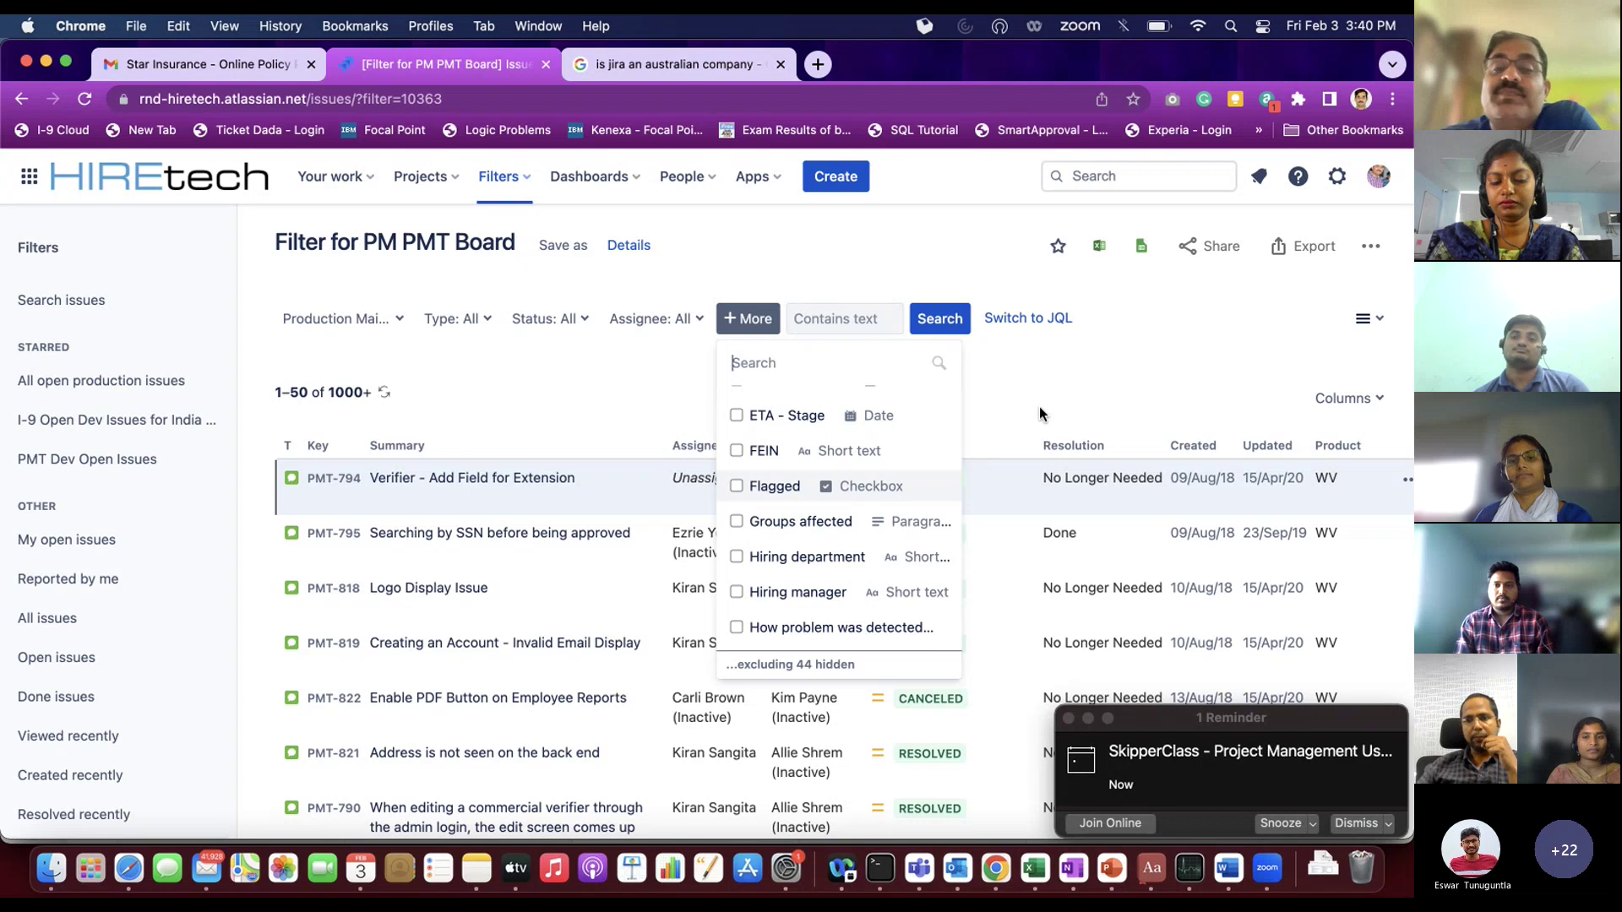
{"action": "left_click", "coordinate": [1041, 393]}
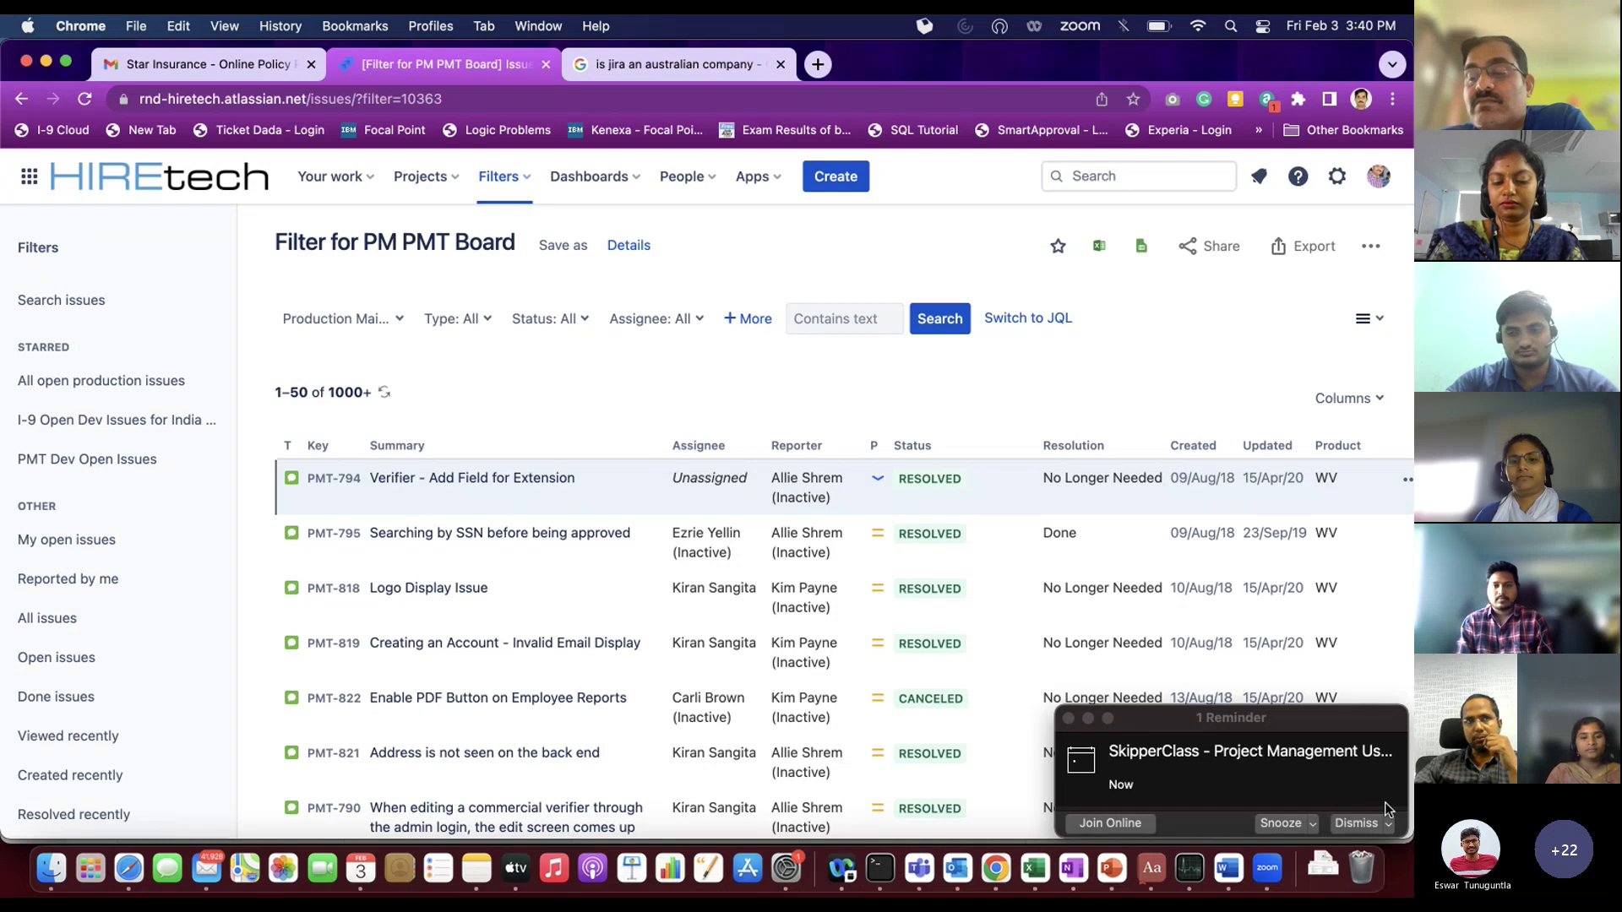
Step: Dismiss the SkipperClass reminder and return to the Kanban board of the Product Management HT project
{"action": "left_click", "coordinate": [1356, 825]}
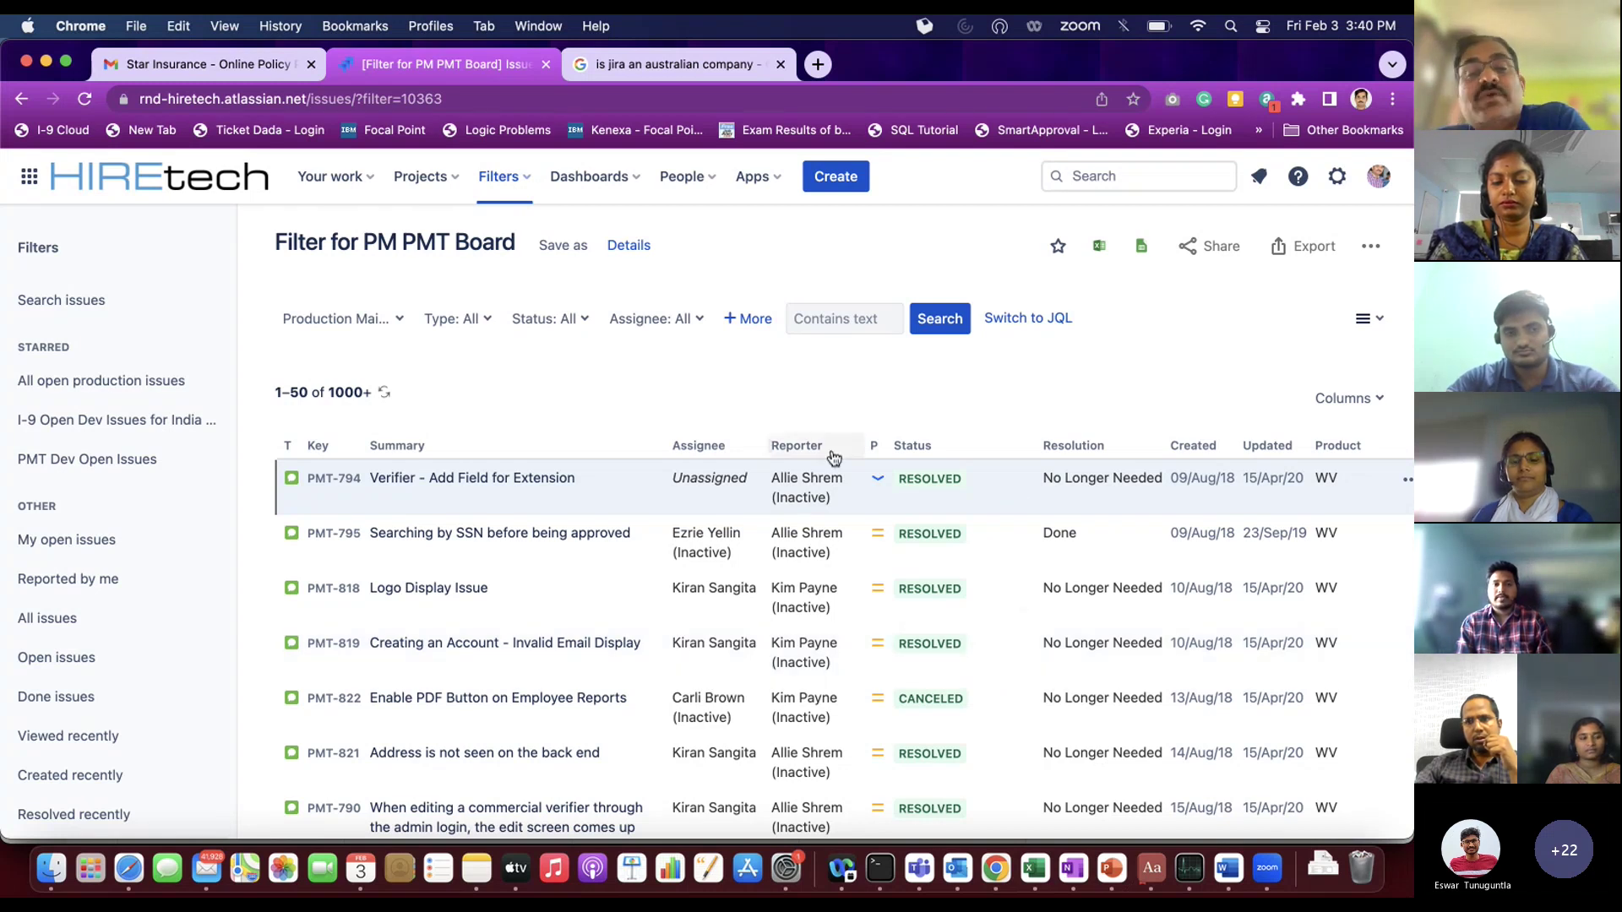
{"action": "left_click", "coordinate": [420, 176]}
{"action": "left_click", "coordinate": [503, 289]}
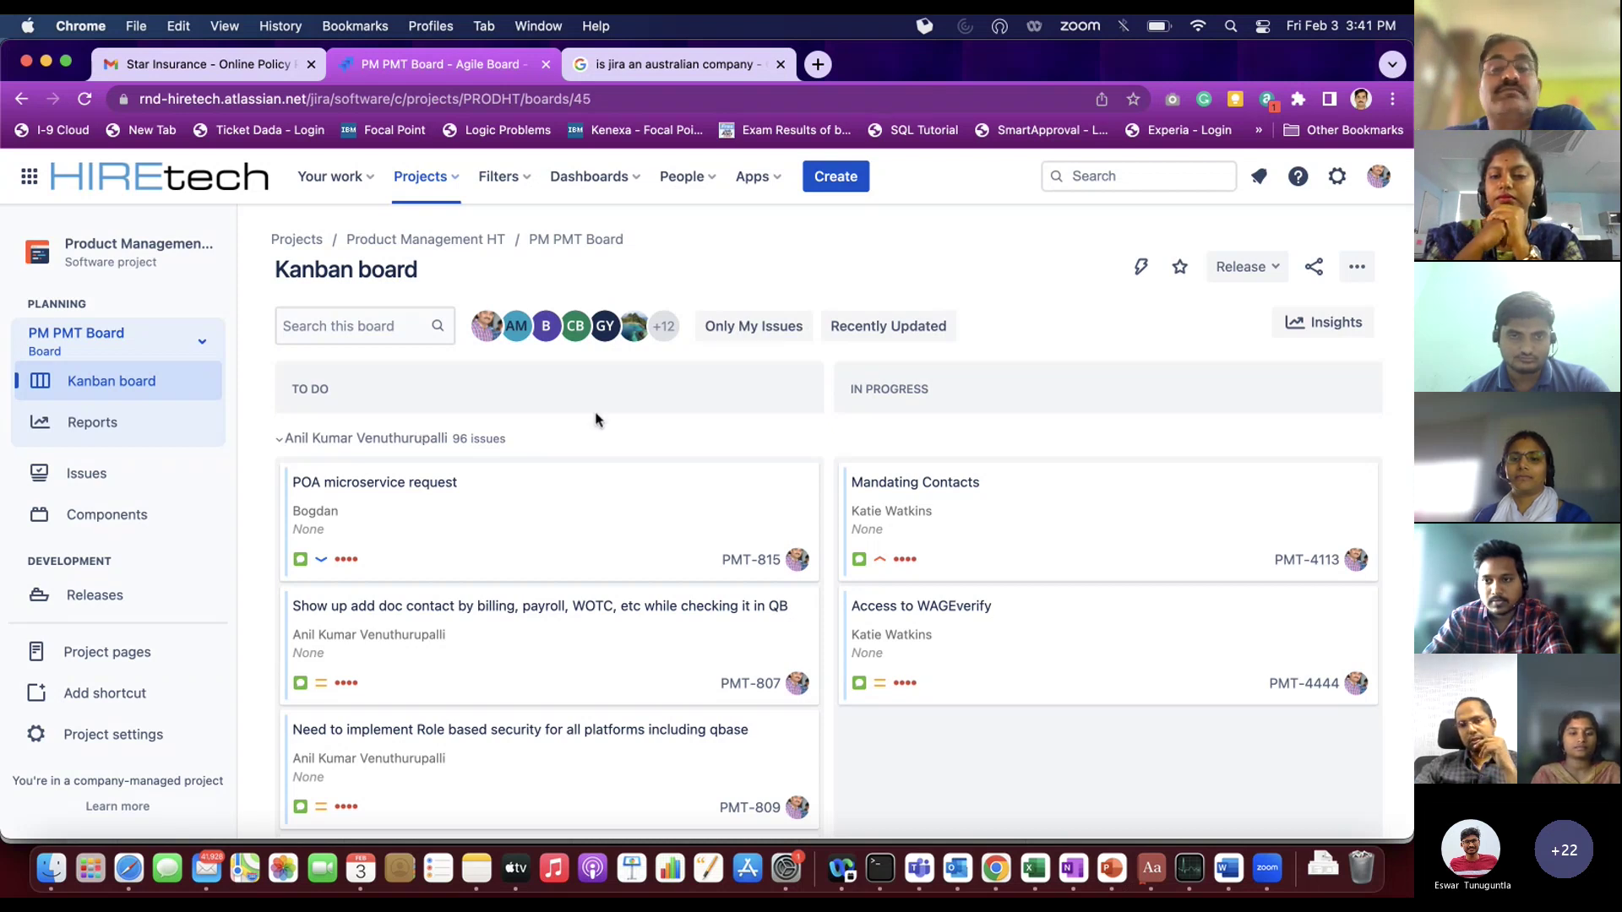
{"action": "scroll", "coordinate": [706, 392], "scroll_direction": "down", "scroll_amount": 1}
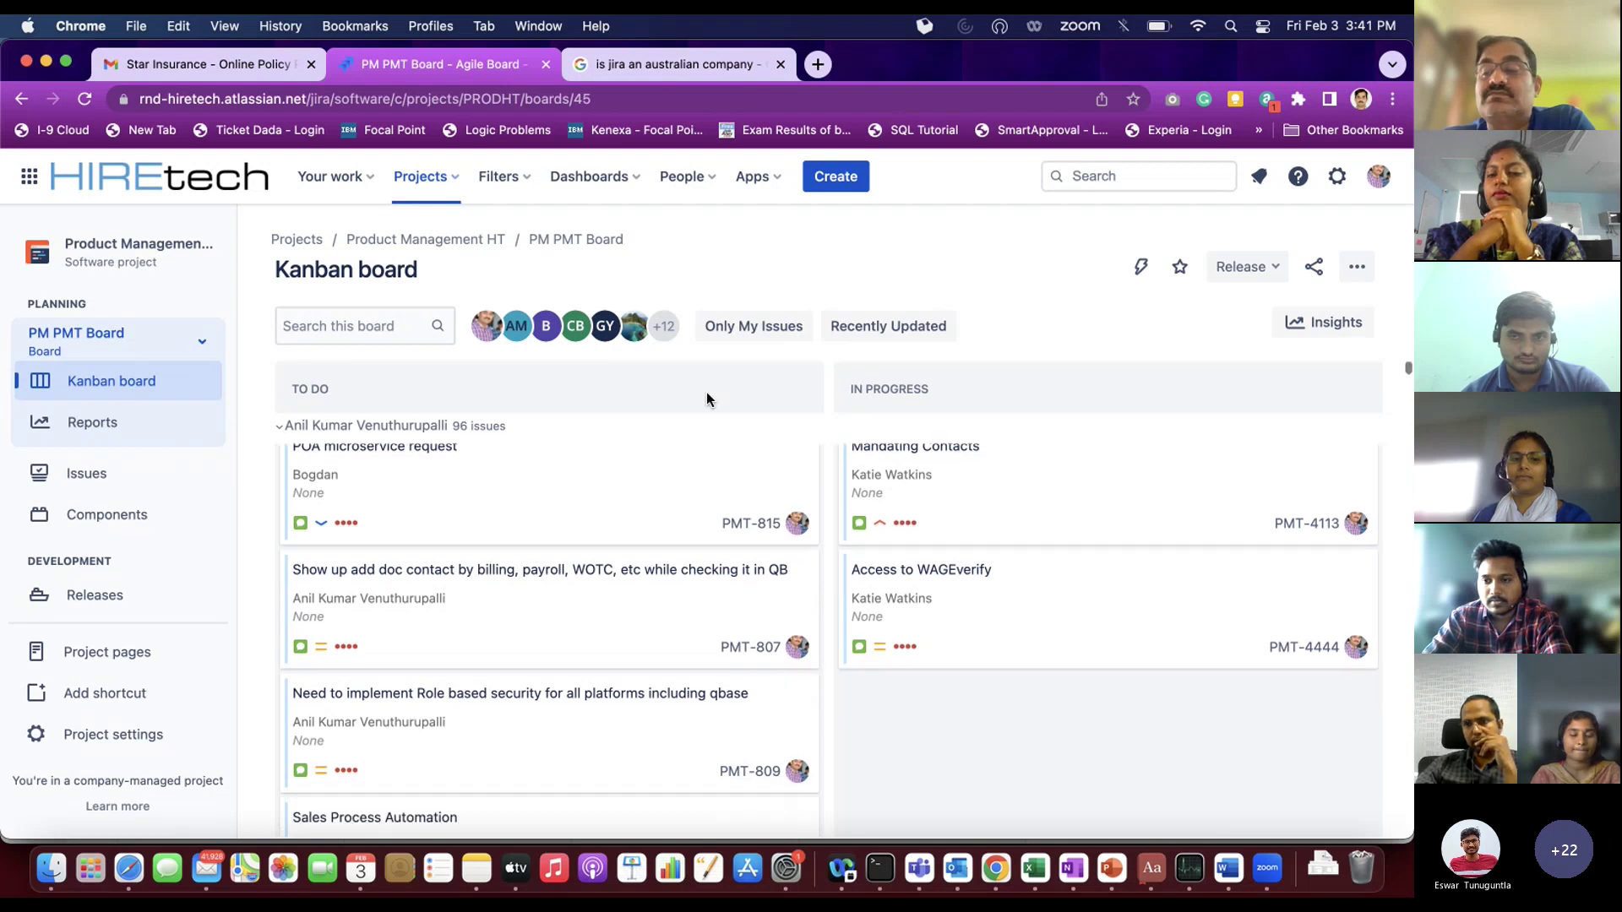
{"action": "scroll", "coordinate": [707, 392], "scroll_direction": "up", "scroll_amount": 1}
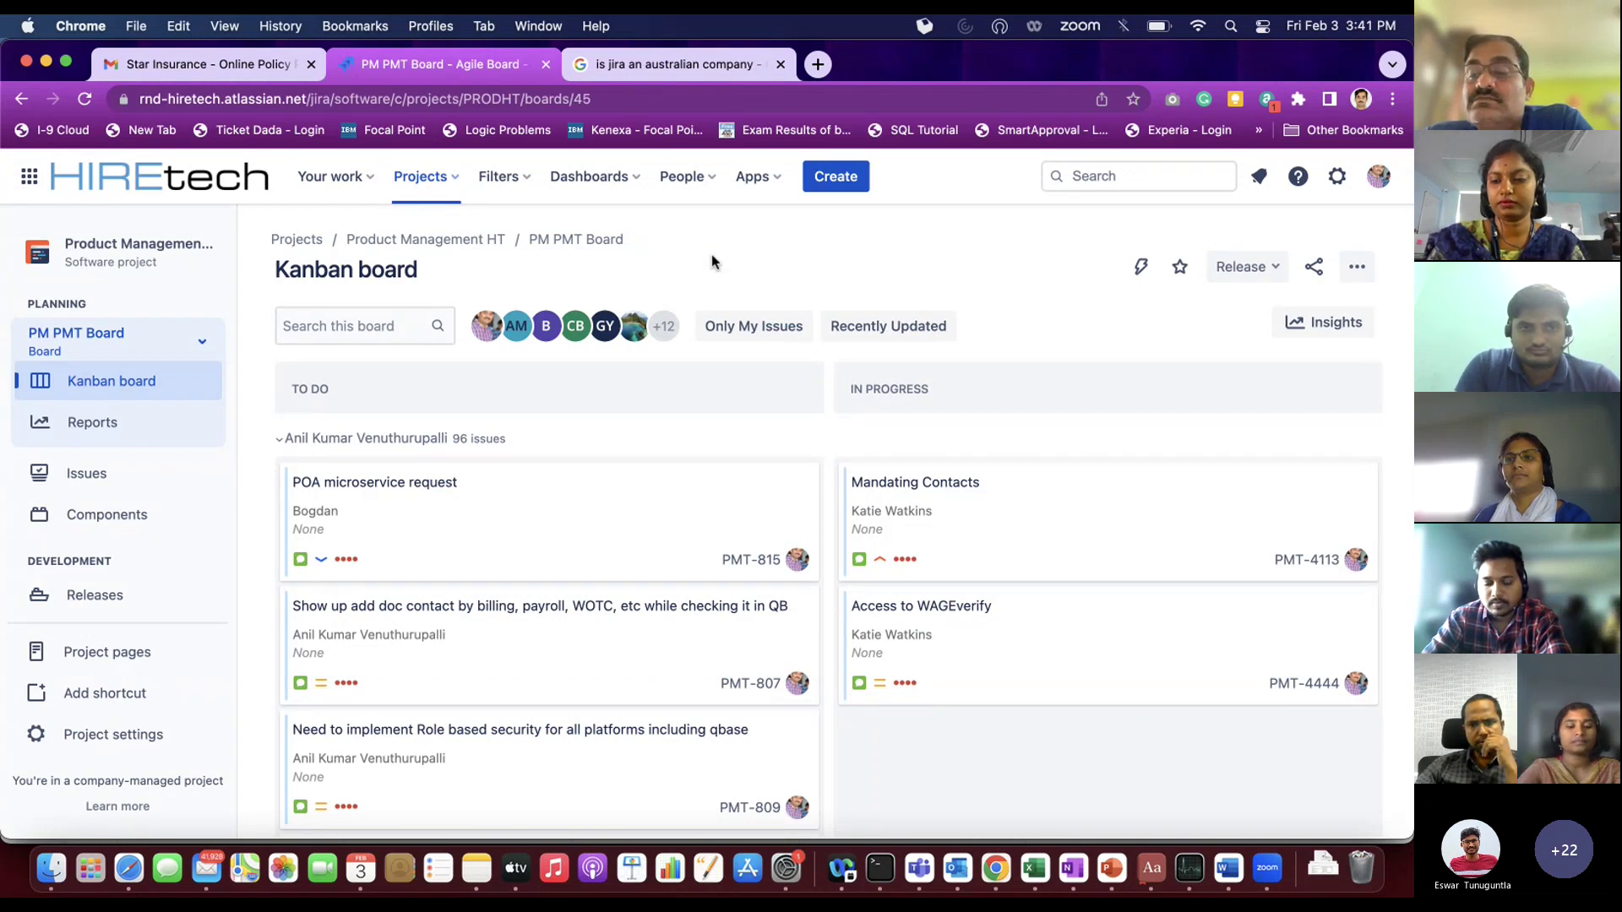
Step: Switch to the Teams meeting window to view the meeting participants
{"action": "key", "text": "super+Tab"}
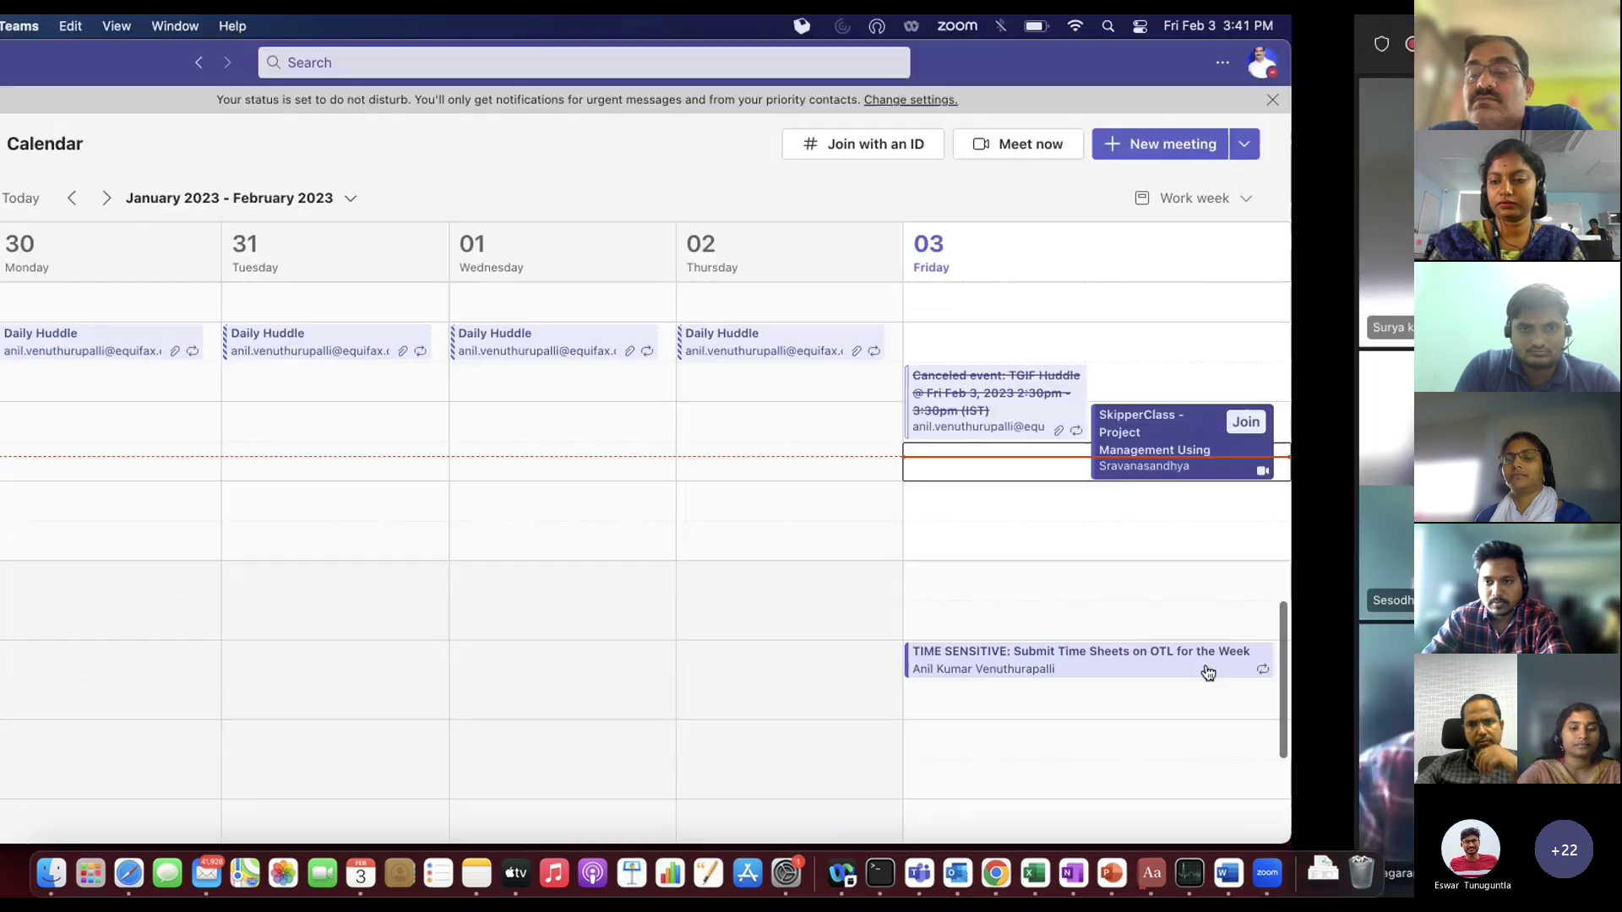
{"action": "key", "text": "super+Tab"}
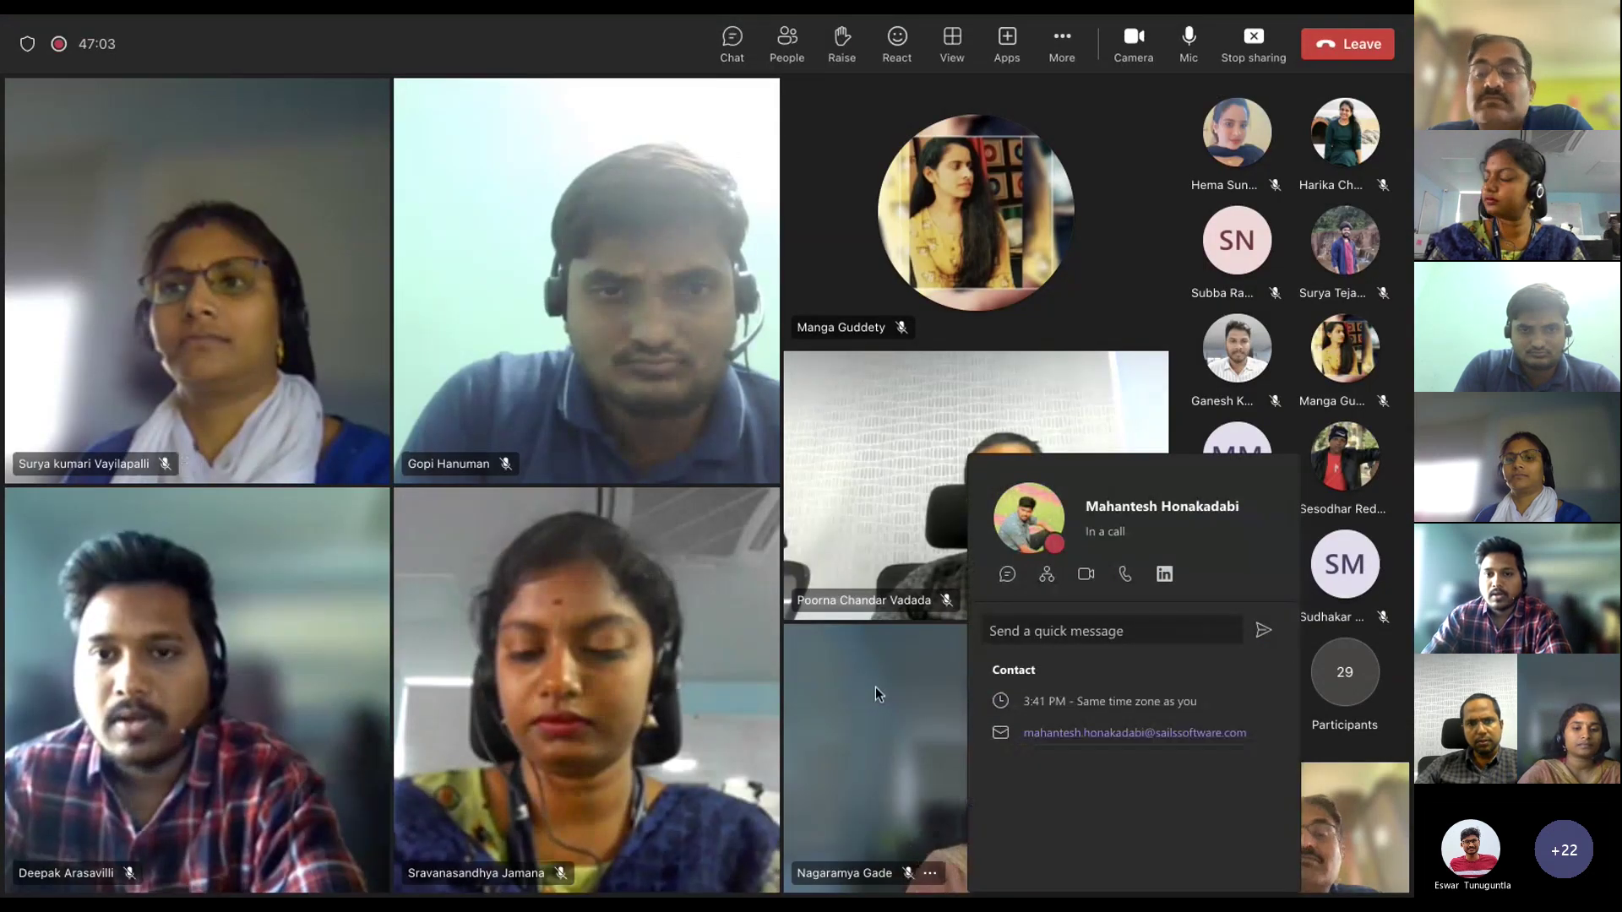
{"action": "left_click", "coordinate": [1025, 326]}
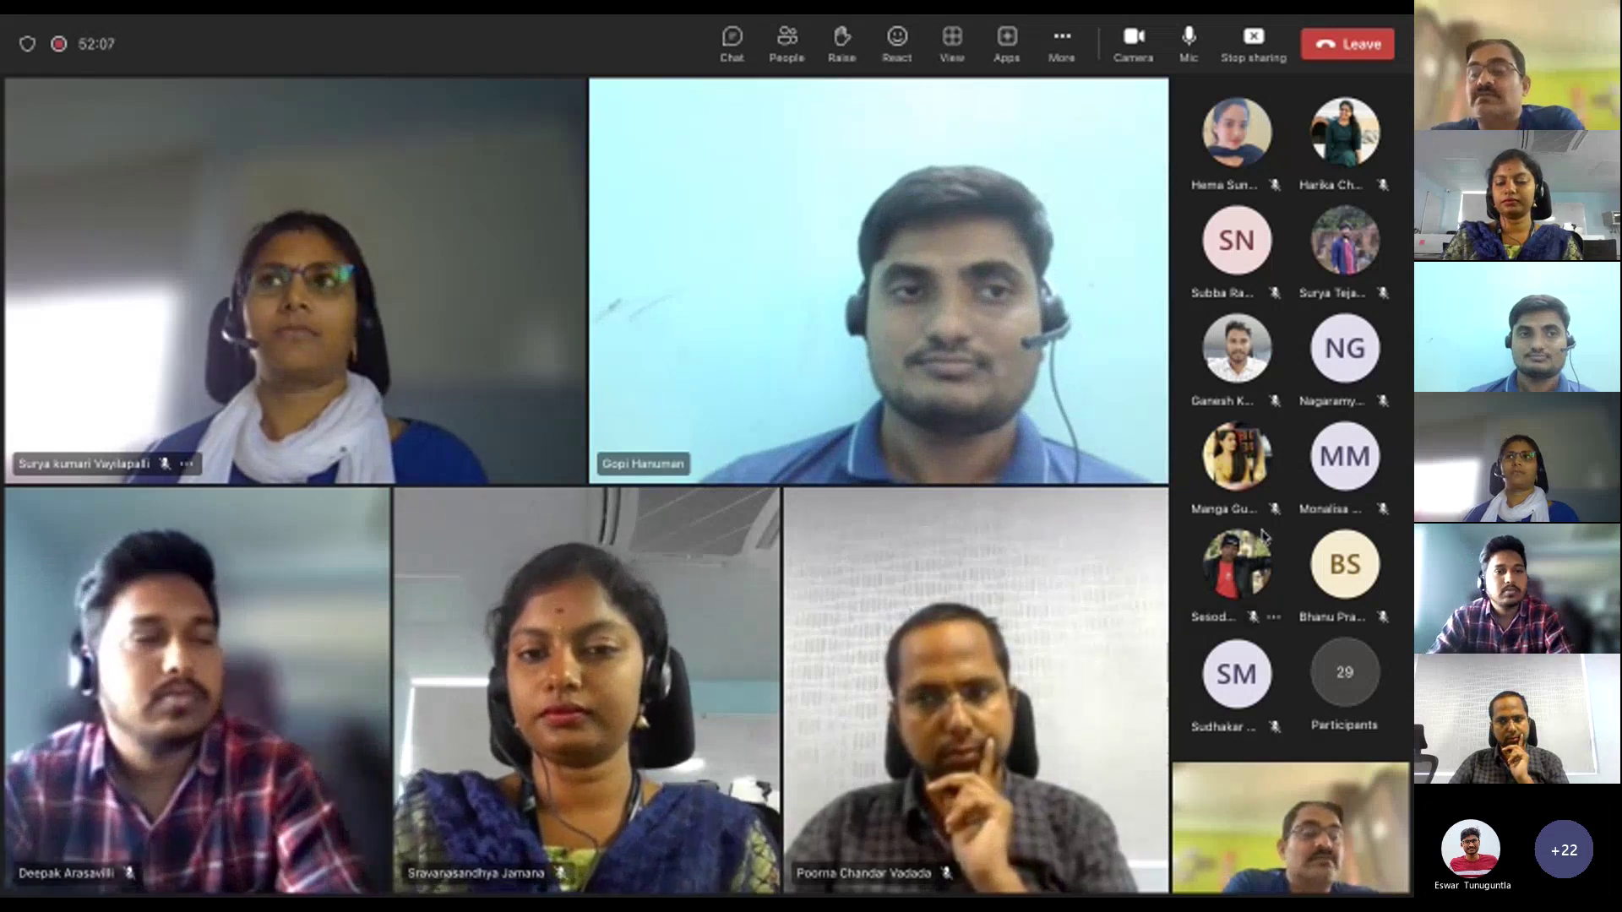
{"action": "mouse_move", "coordinate": [1203, 621]}
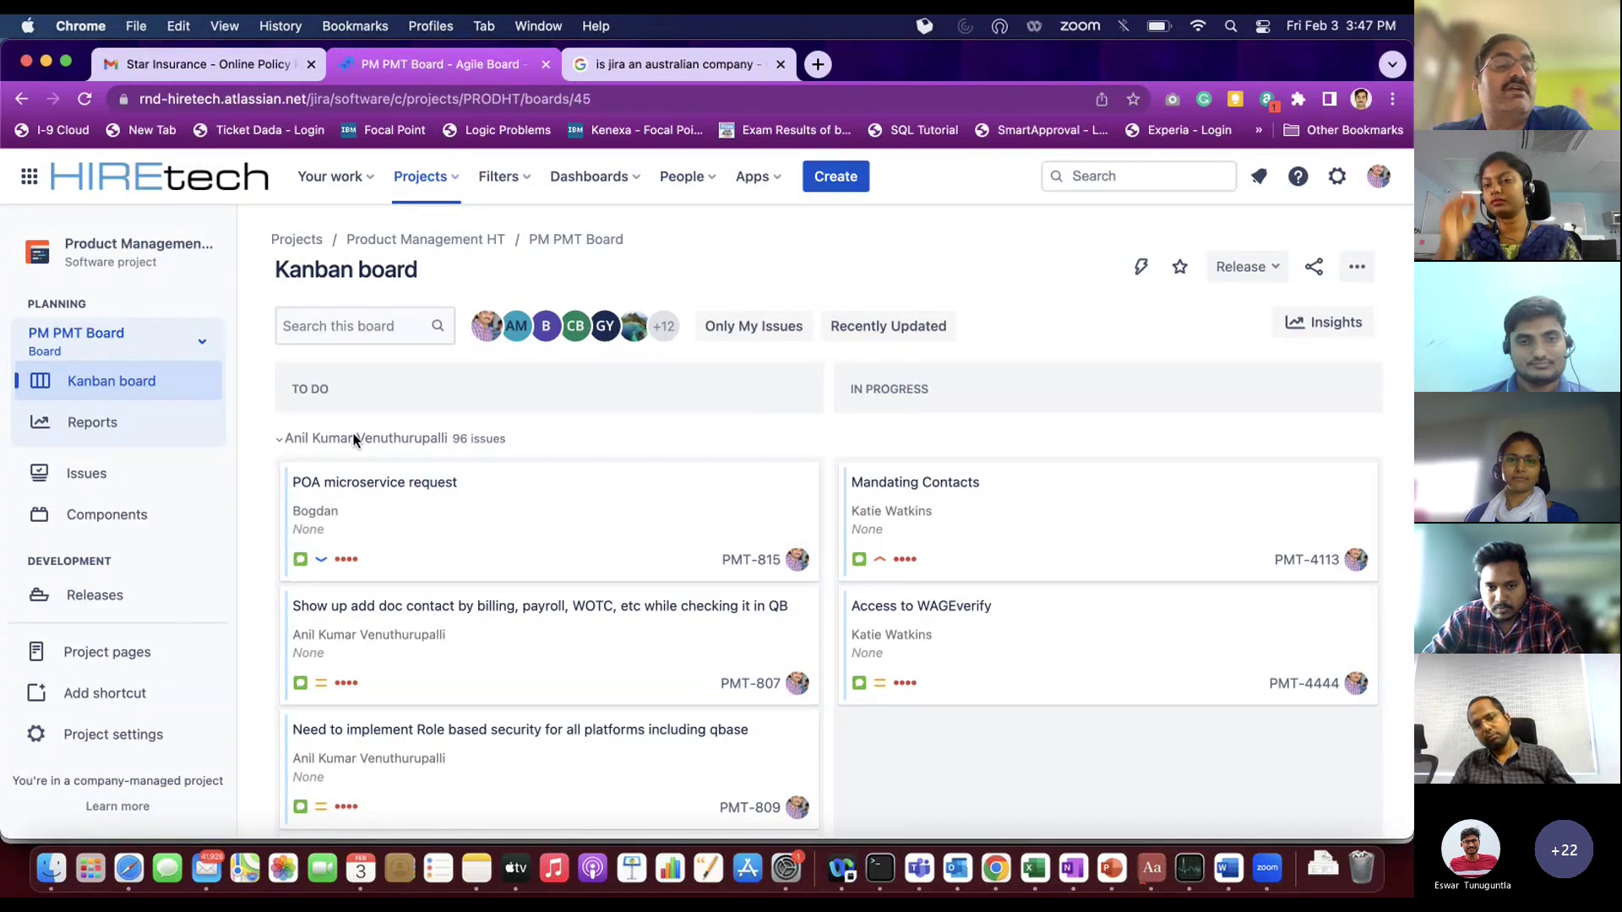
Step: Look over the starred and recent projects, and open the Product Management HT (PRODHT) project from the global search suggestions
{"action": "left_click", "coordinate": [452, 186]}
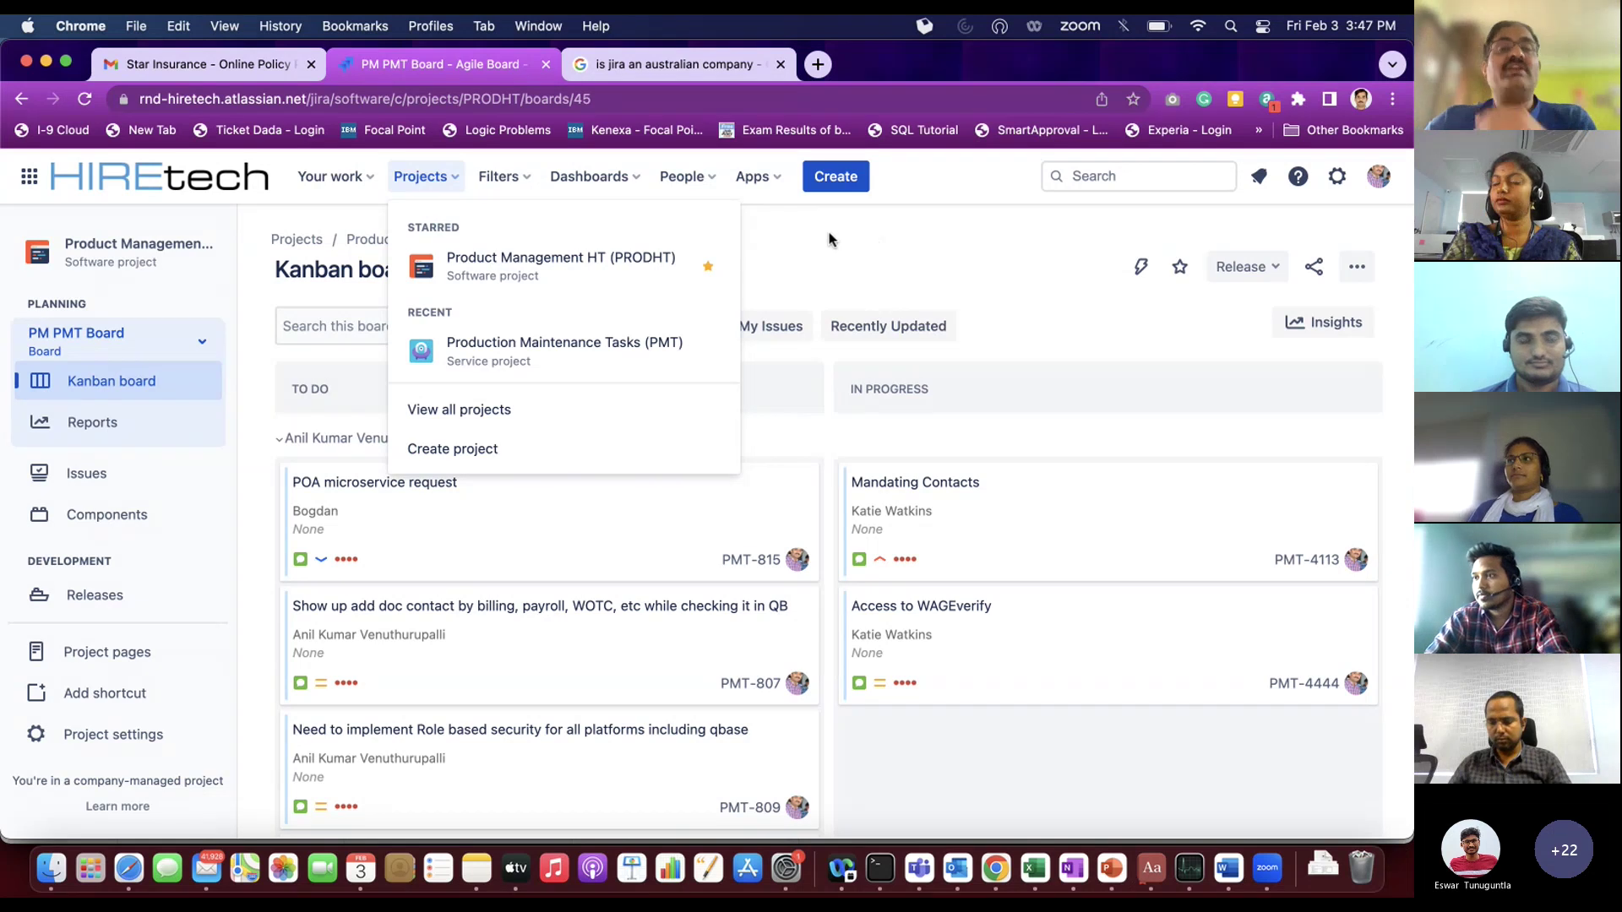
{"action": "left_click", "coordinate": [955, 265]}
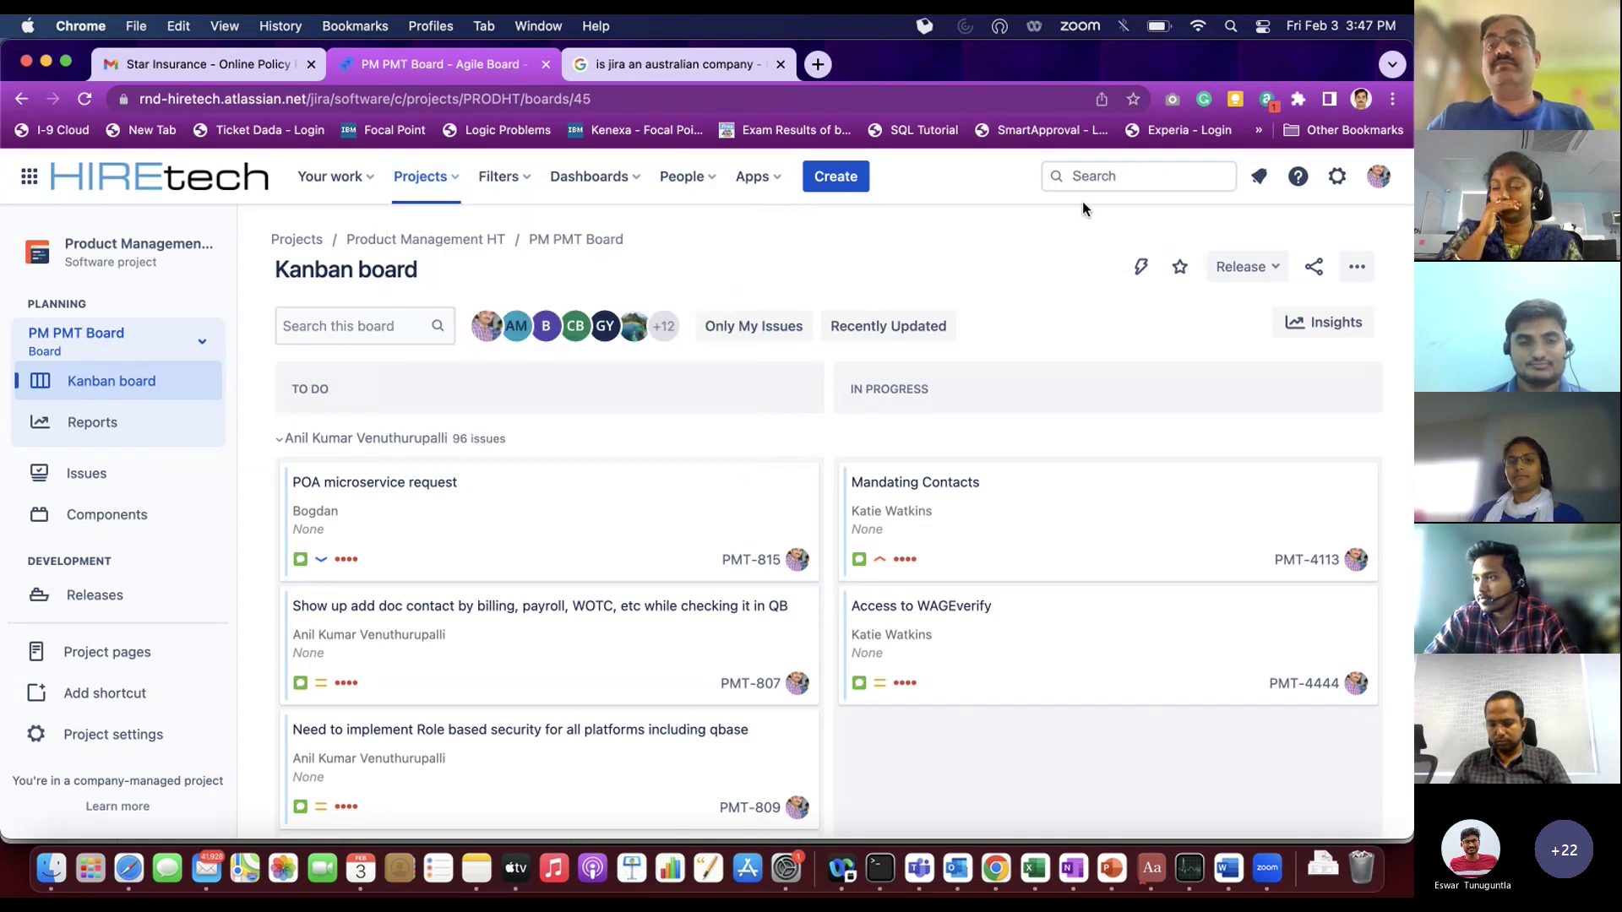
{"action": "left_click", "coordinate": [1120, 182]}
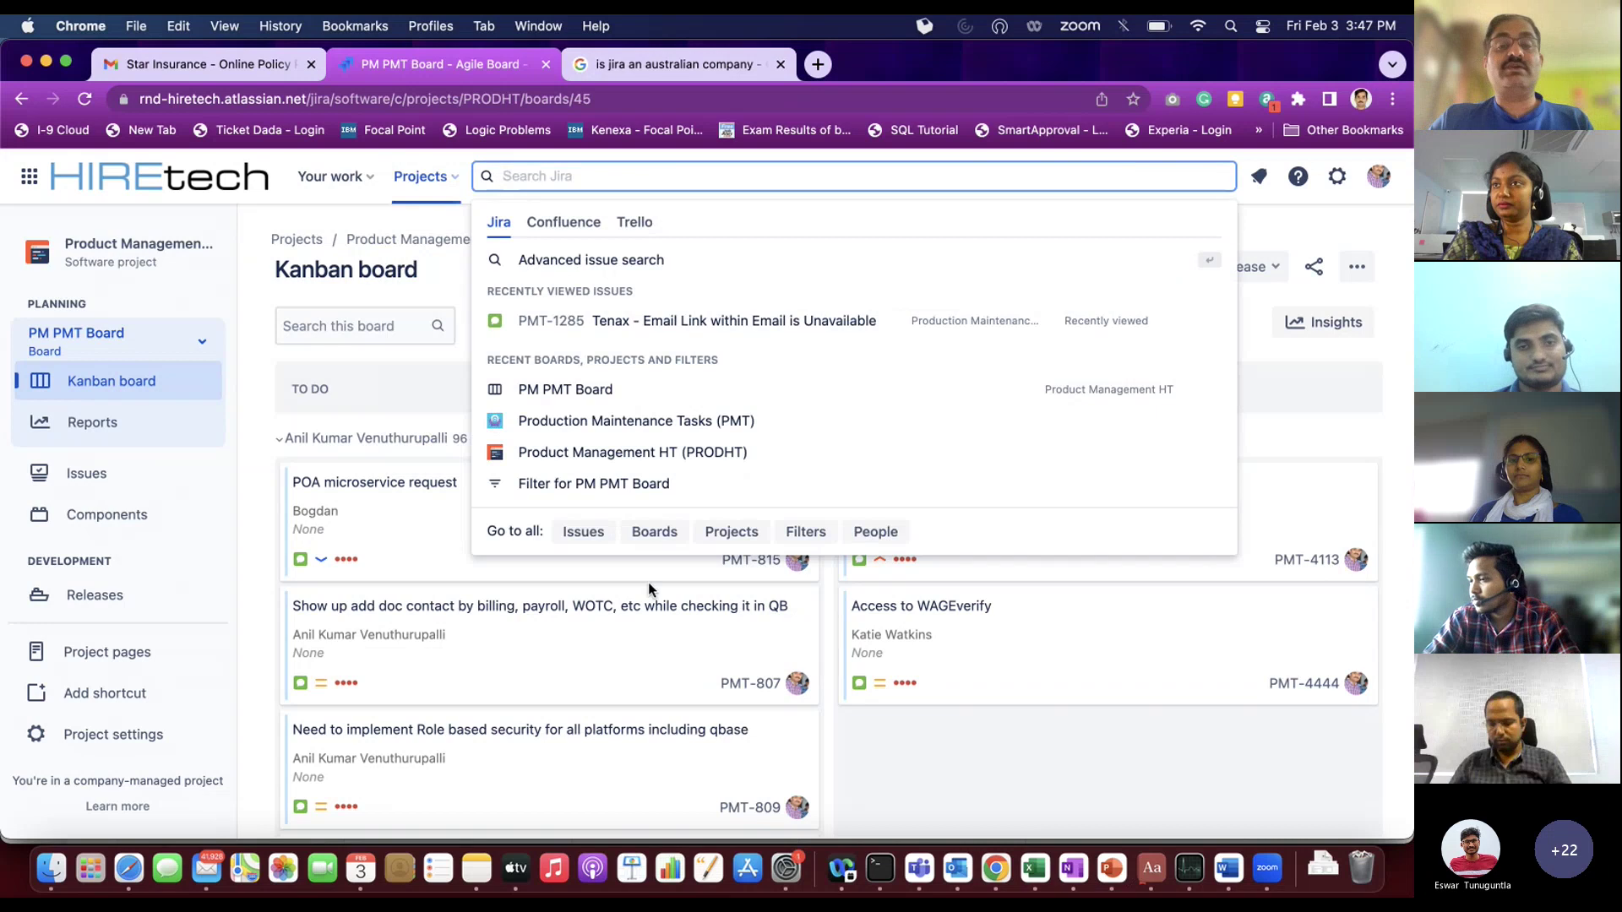
{"action": "left_click", "coordinate": [613, 456]}
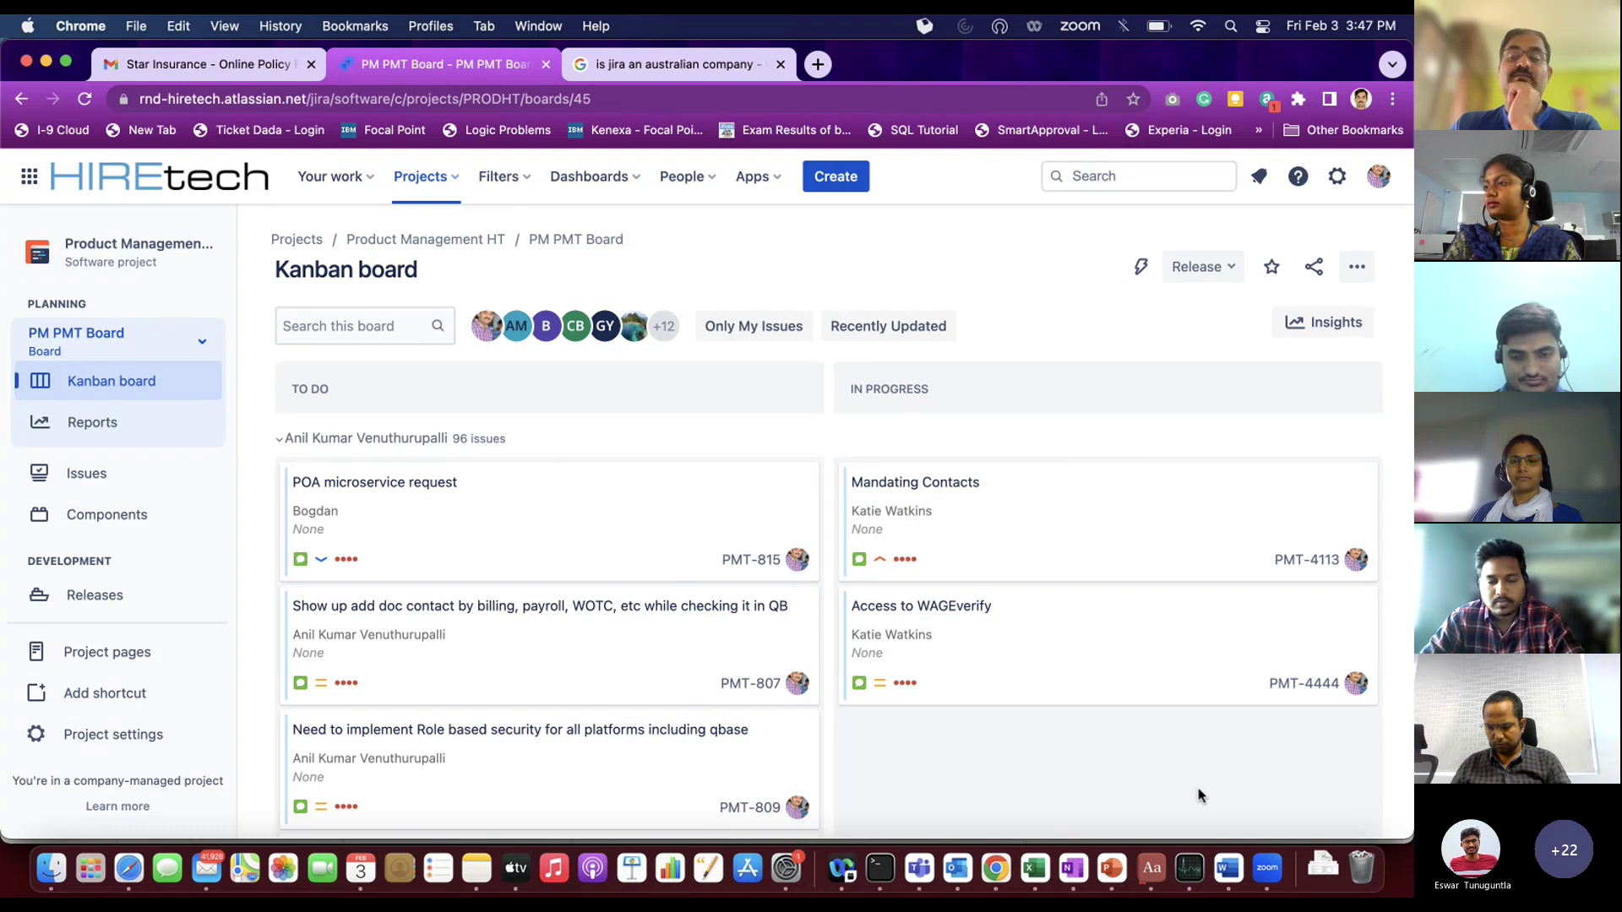
Step: Return to the Teams meeting window and stop sharing the screen
{"action": "key", "text": "super+Tab"}
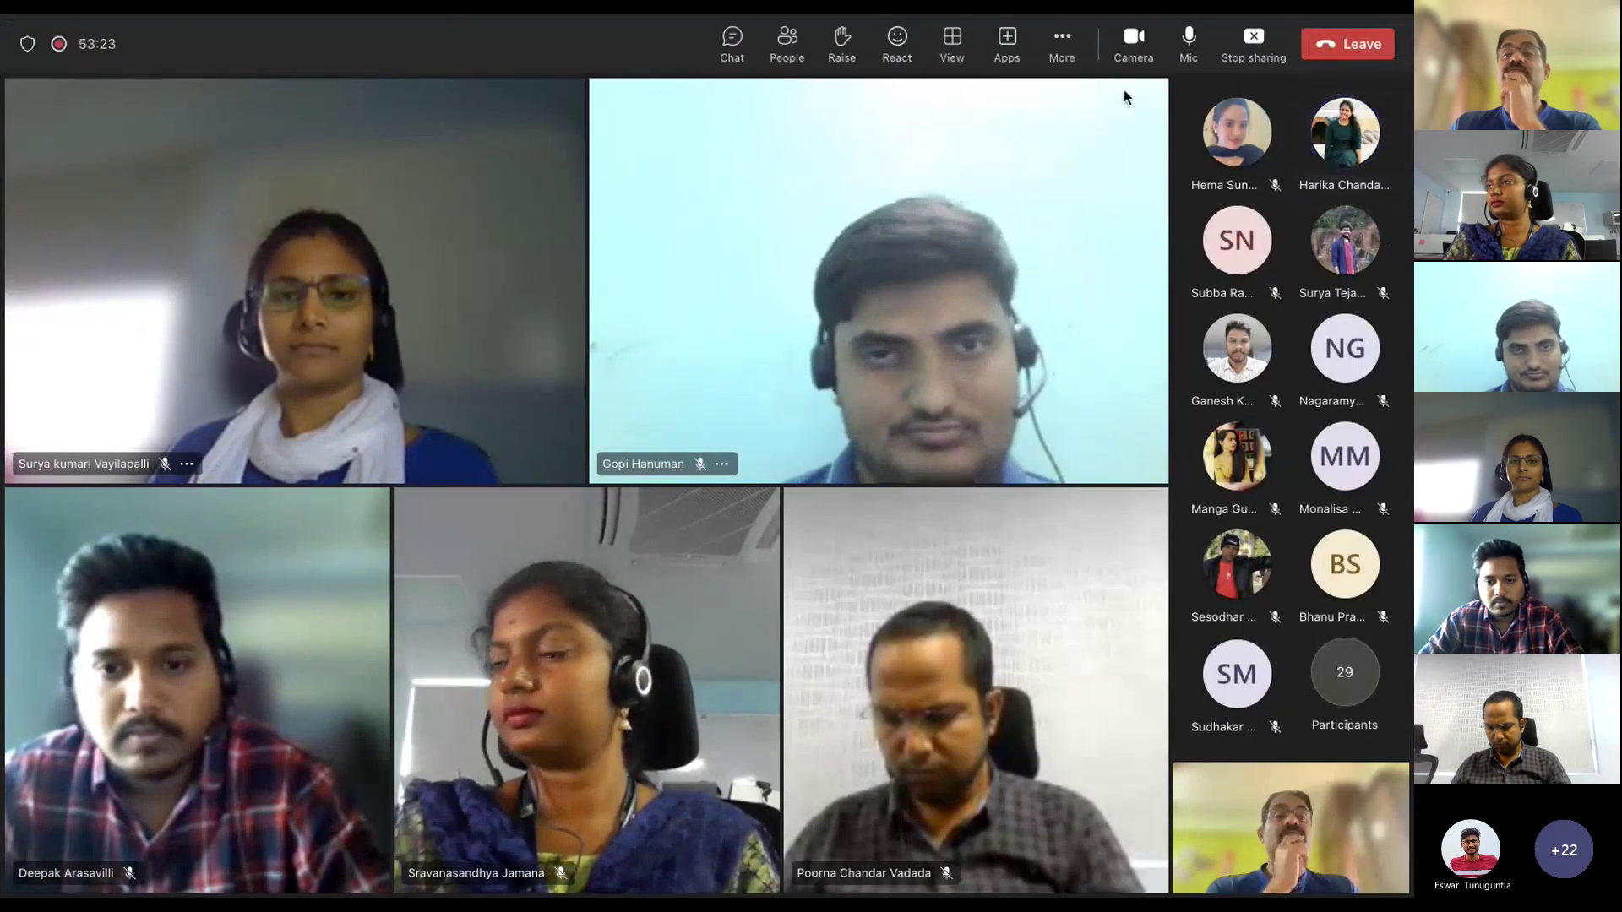
{"action": "left_click", "coordinate": [1250, 46]}
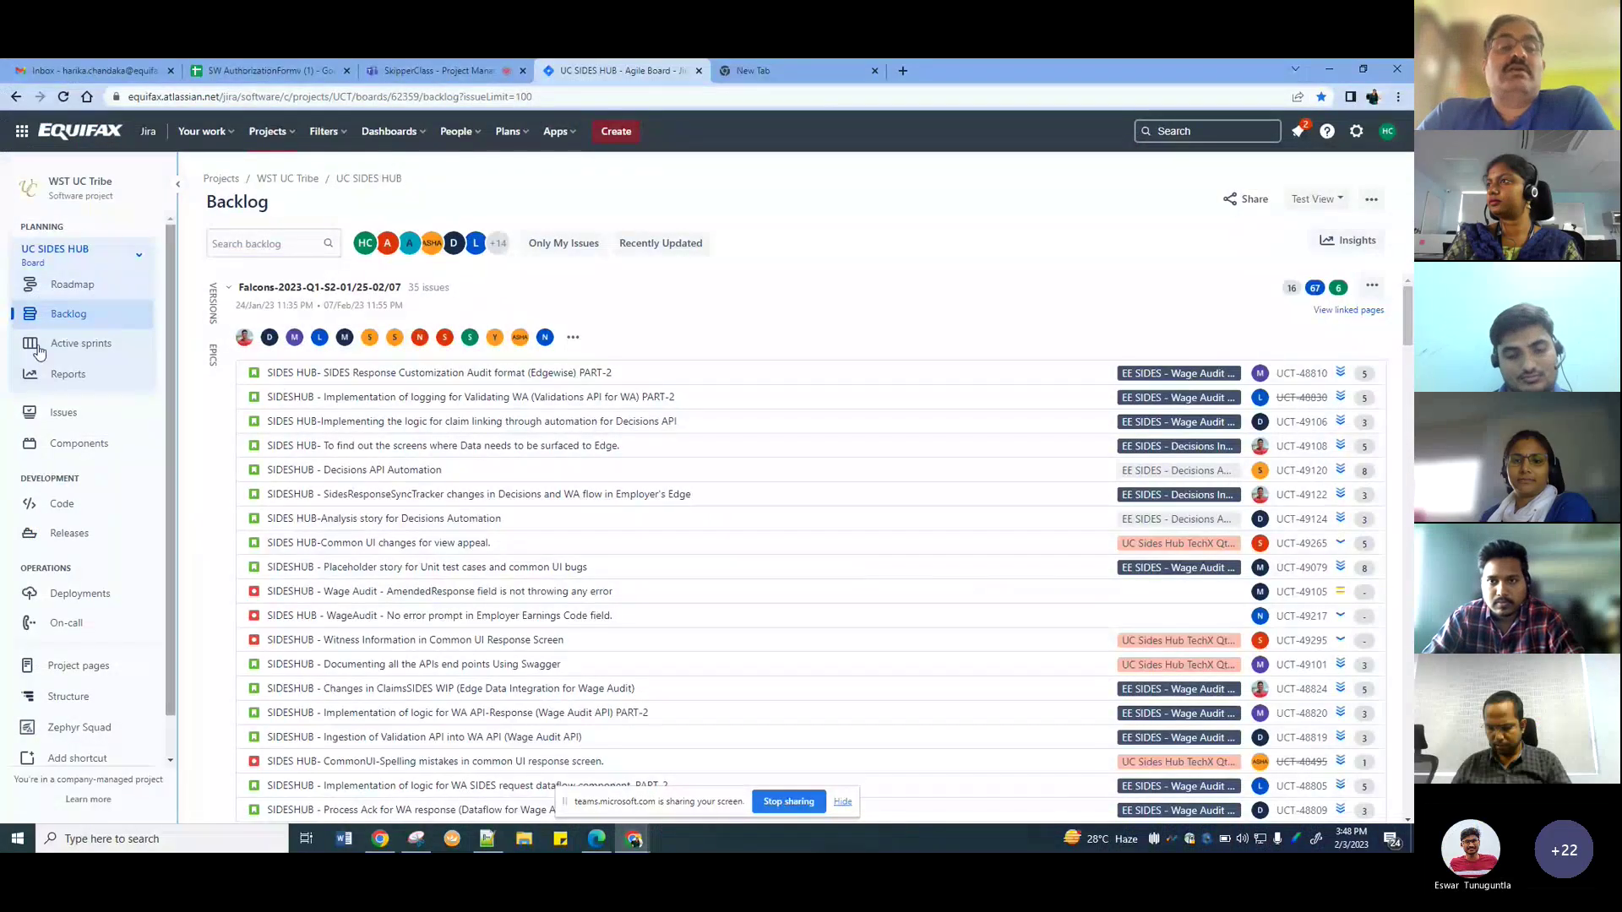
Step: Open the active sprints, find the UC SIDES HUB-TITANS board with the search "tit", and clear the board's assignee filter
{"action": "left_click", "coordinate": [38, 348]}
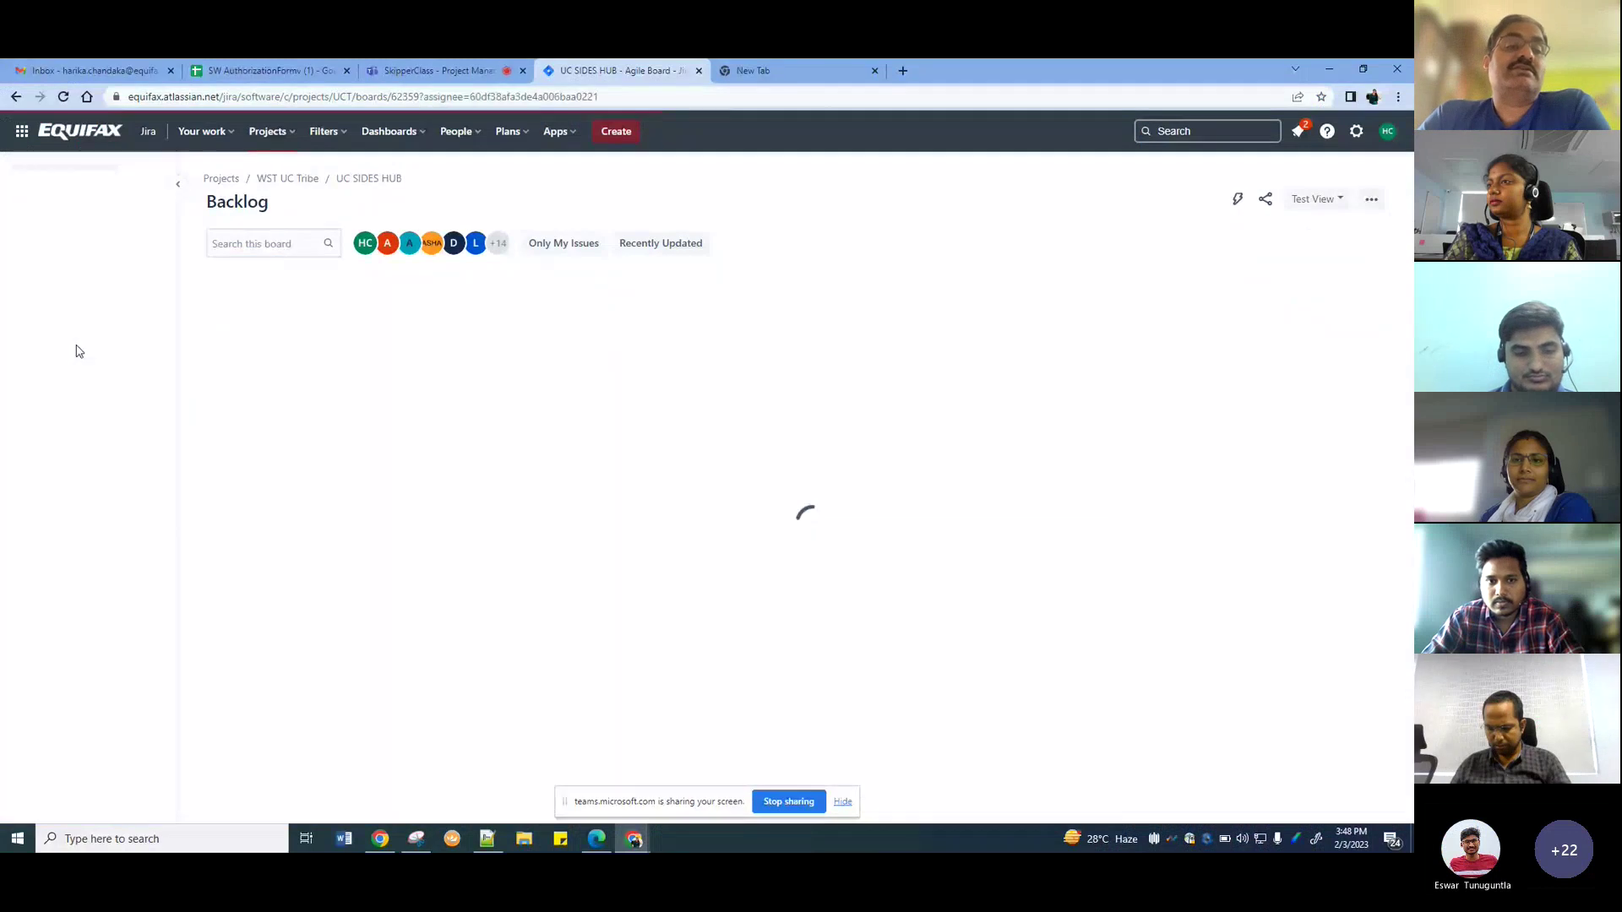
{"action": "left_click", "coordinate": [88, 250]}
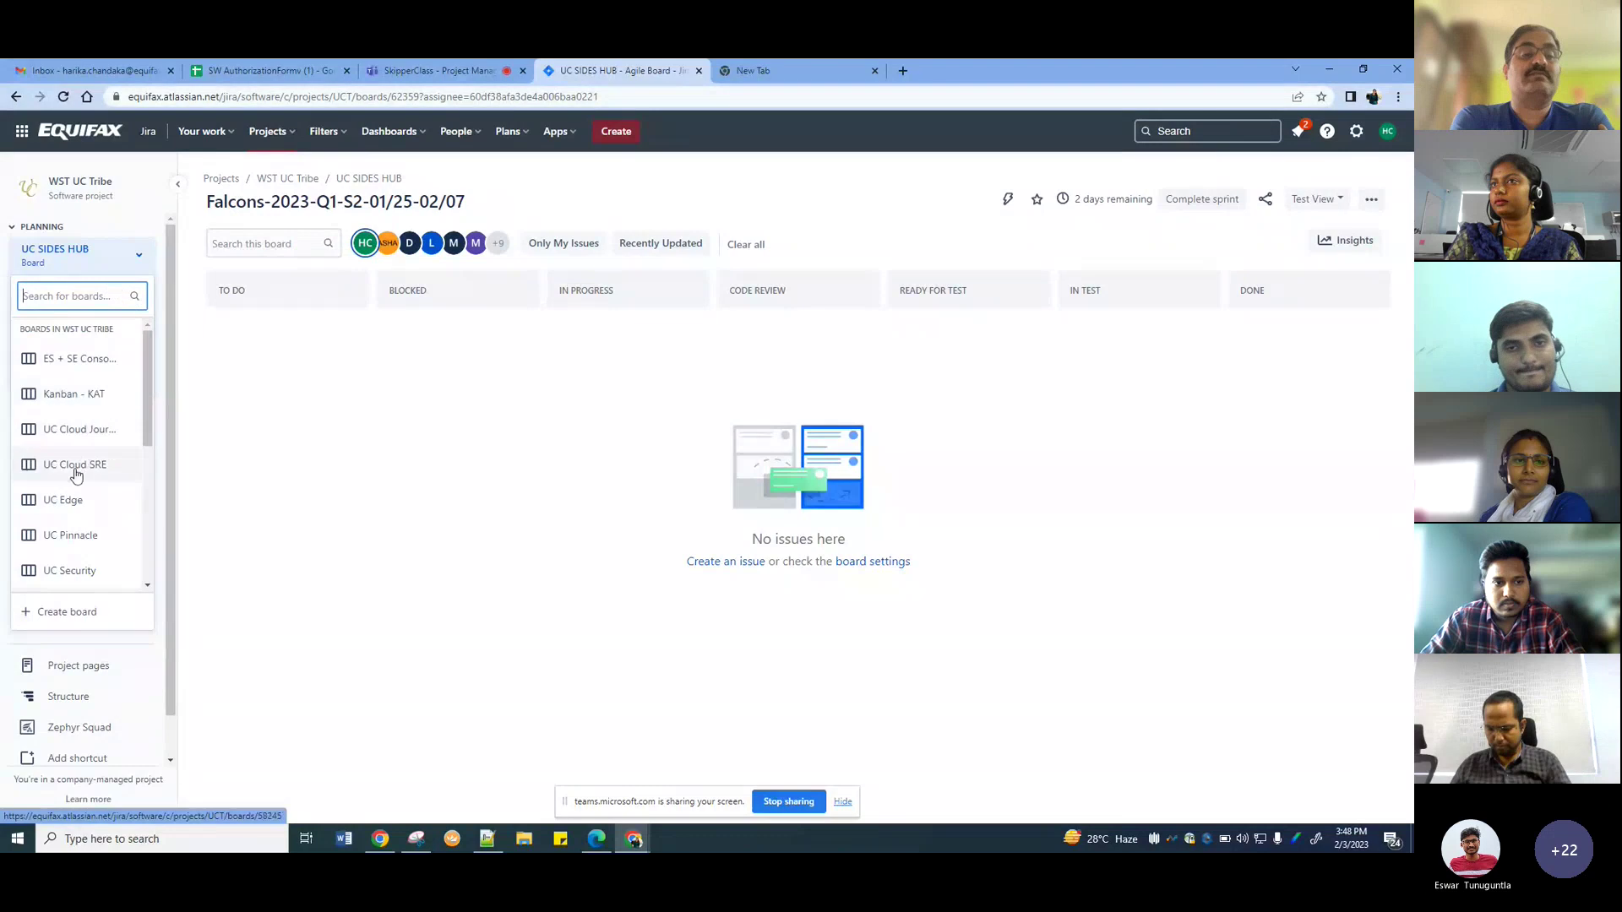
{"action": "type", "text": "tit"}
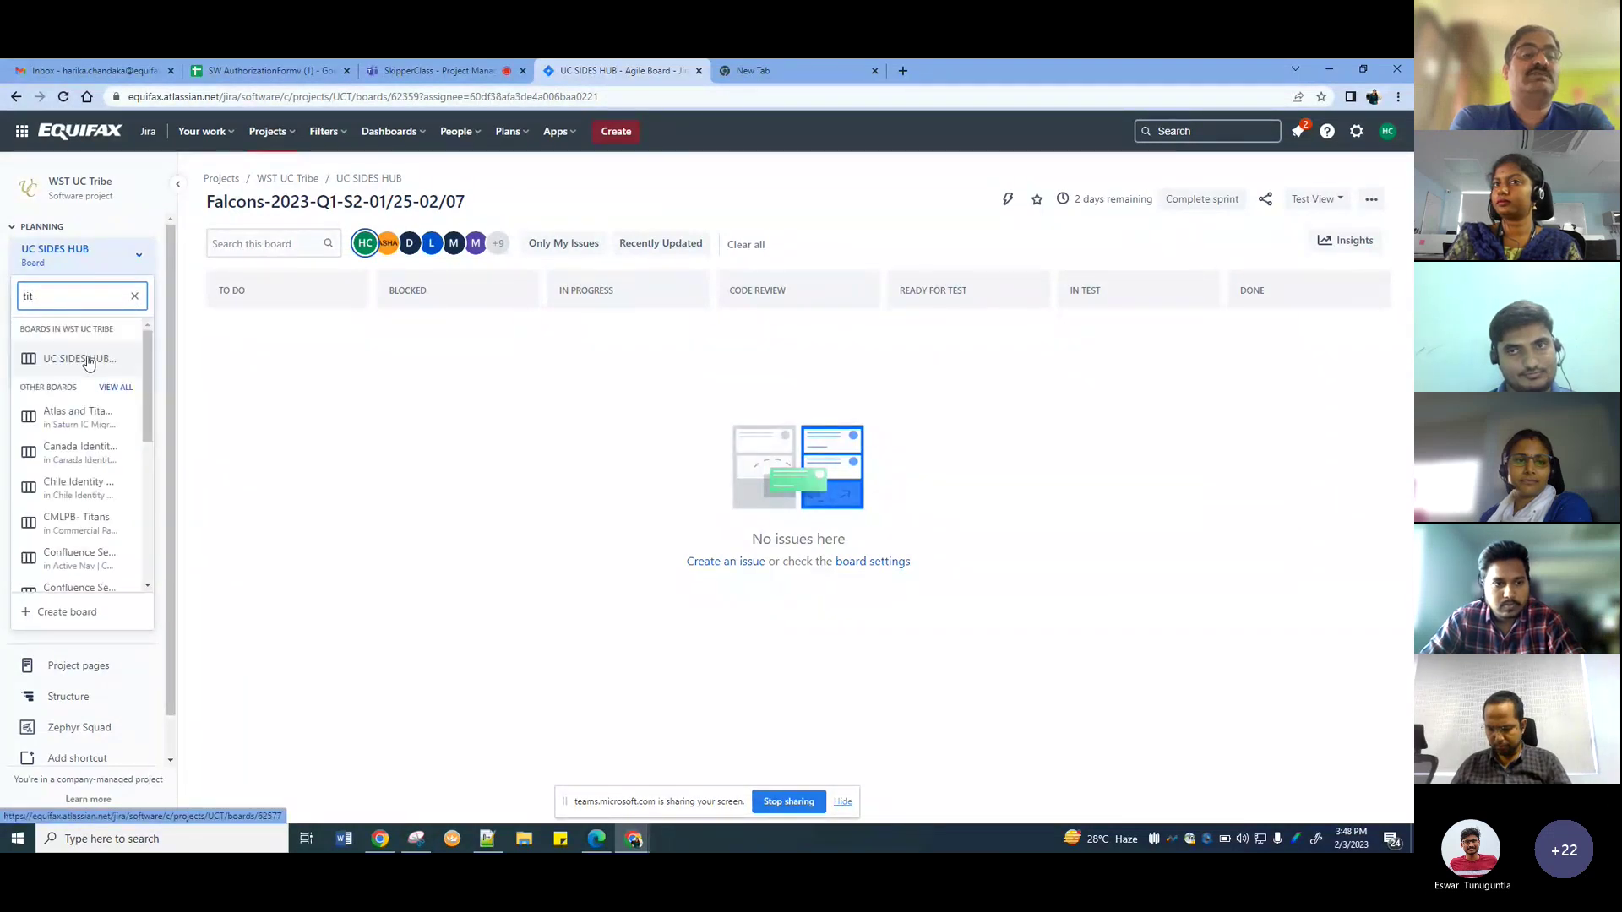
{"action": "left_click", "coordinate": [94, 360]}
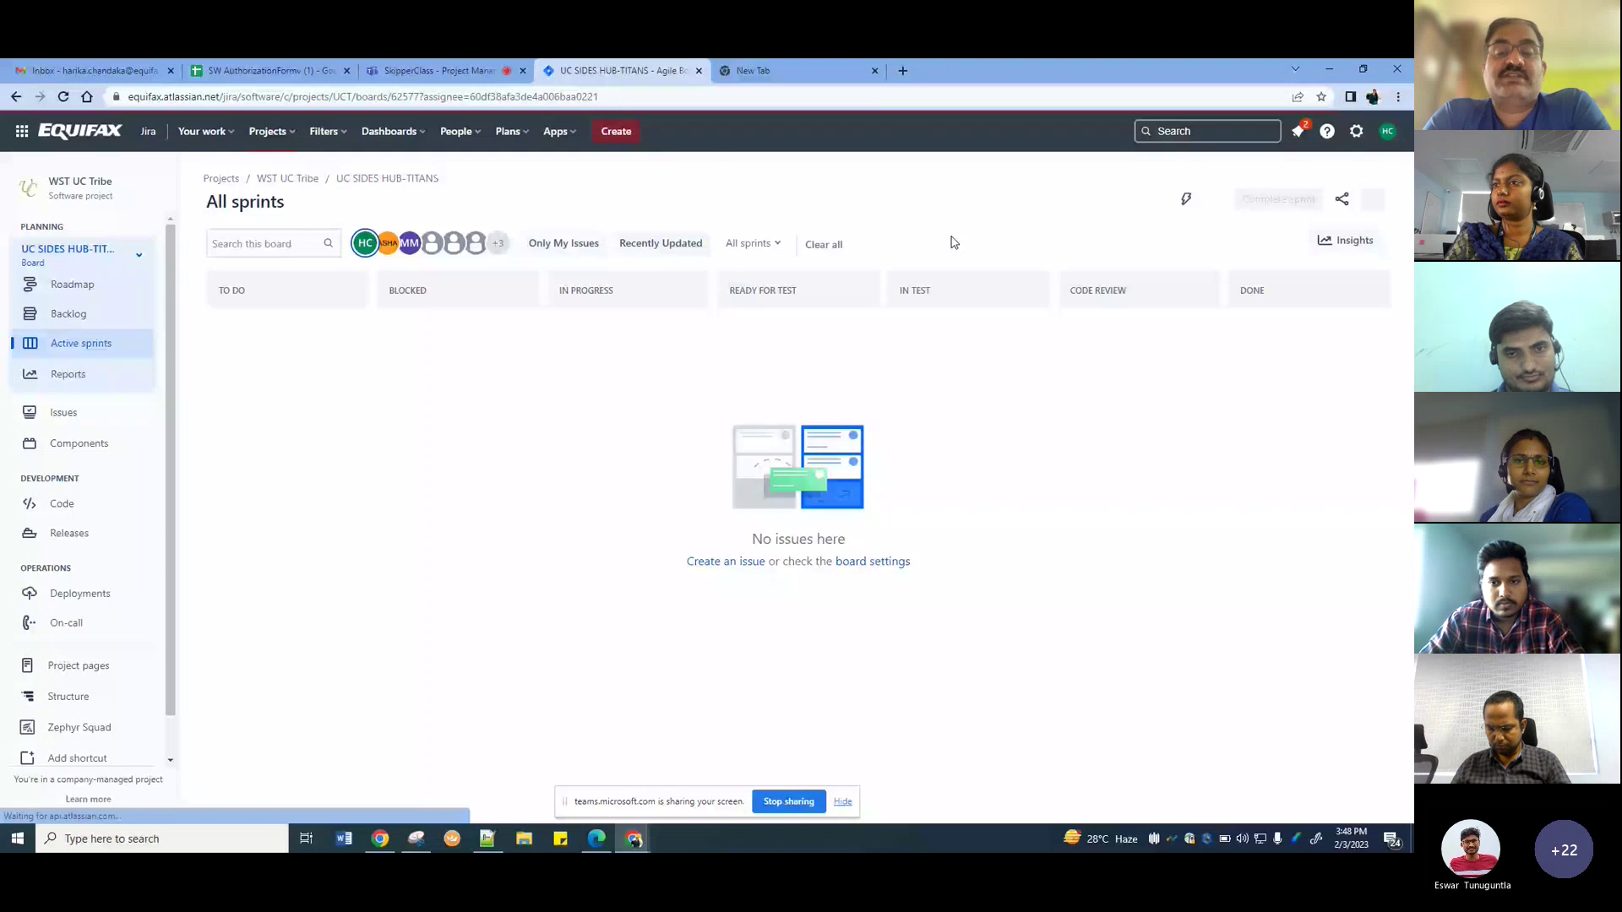
{"action": "left_click", "coordinate": [824, 244]}
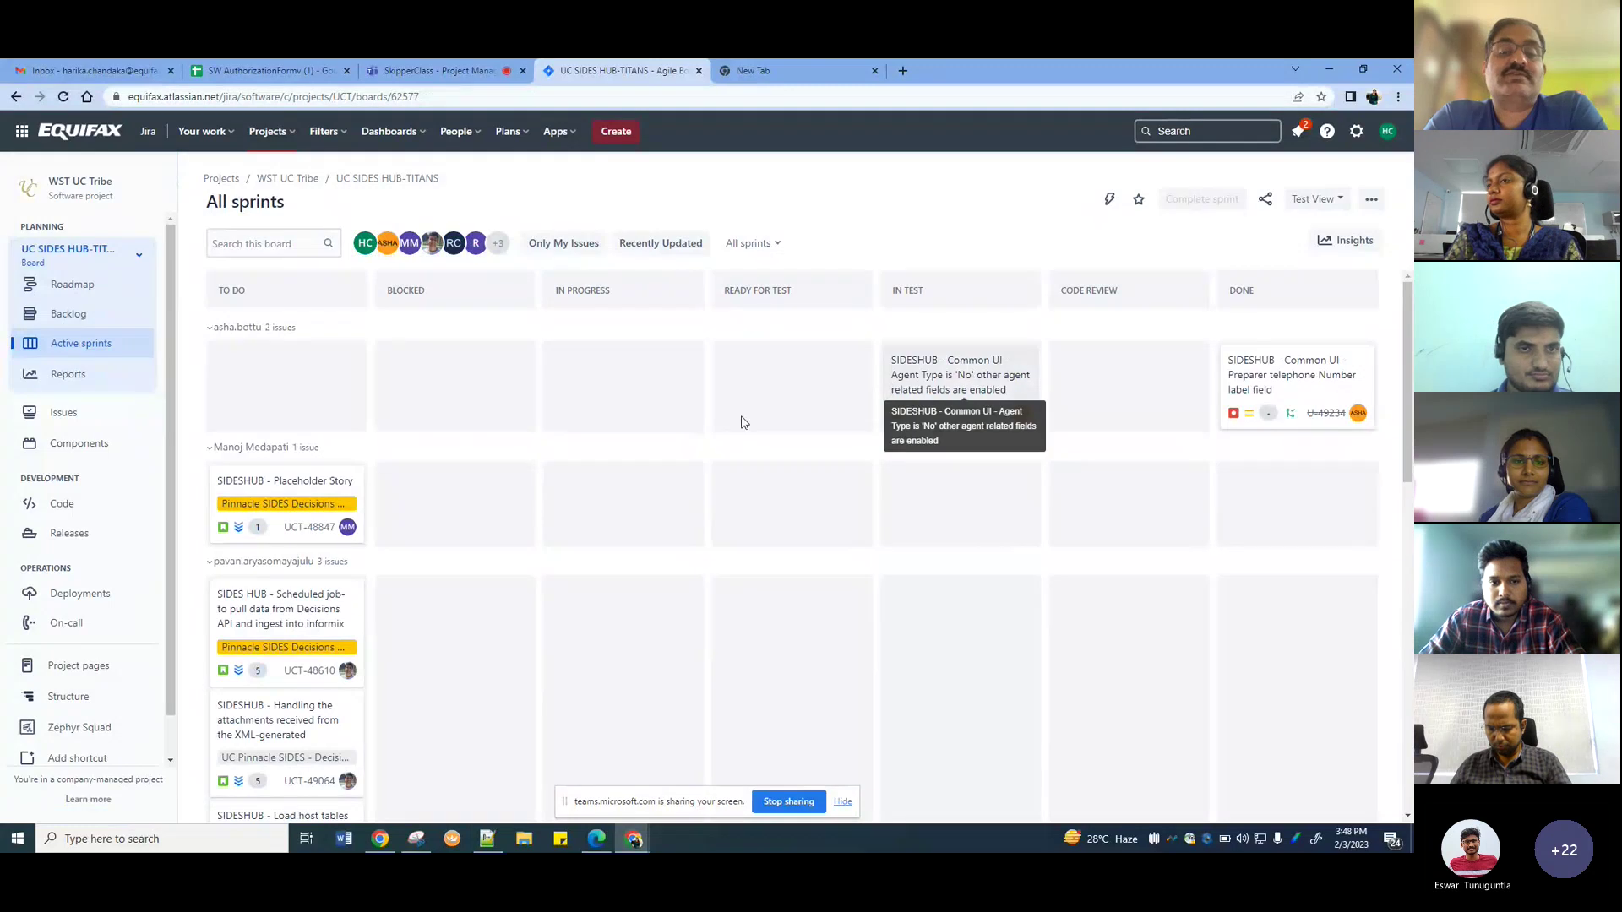
Step: Open the SIDESHUB - Placeholder Story issue in the To Do column, examine its Time fields, and stop sharing the screen
{"action": "left_click", "coordinate": [279, 489]}
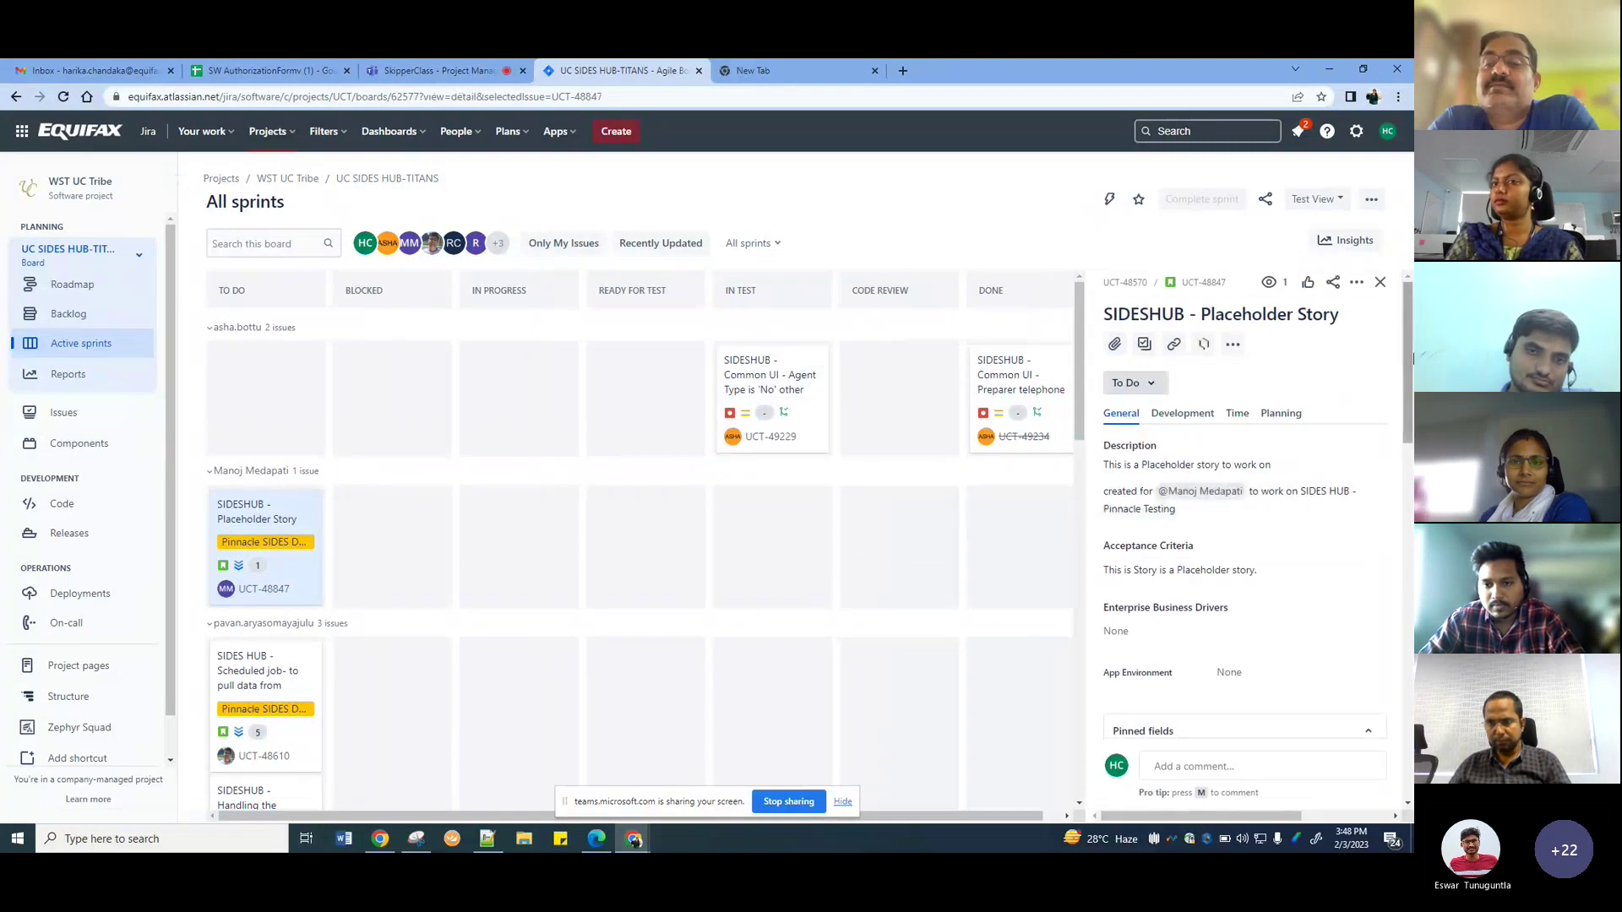
{"action": "left_click", "coordinate": [1236, 414]}
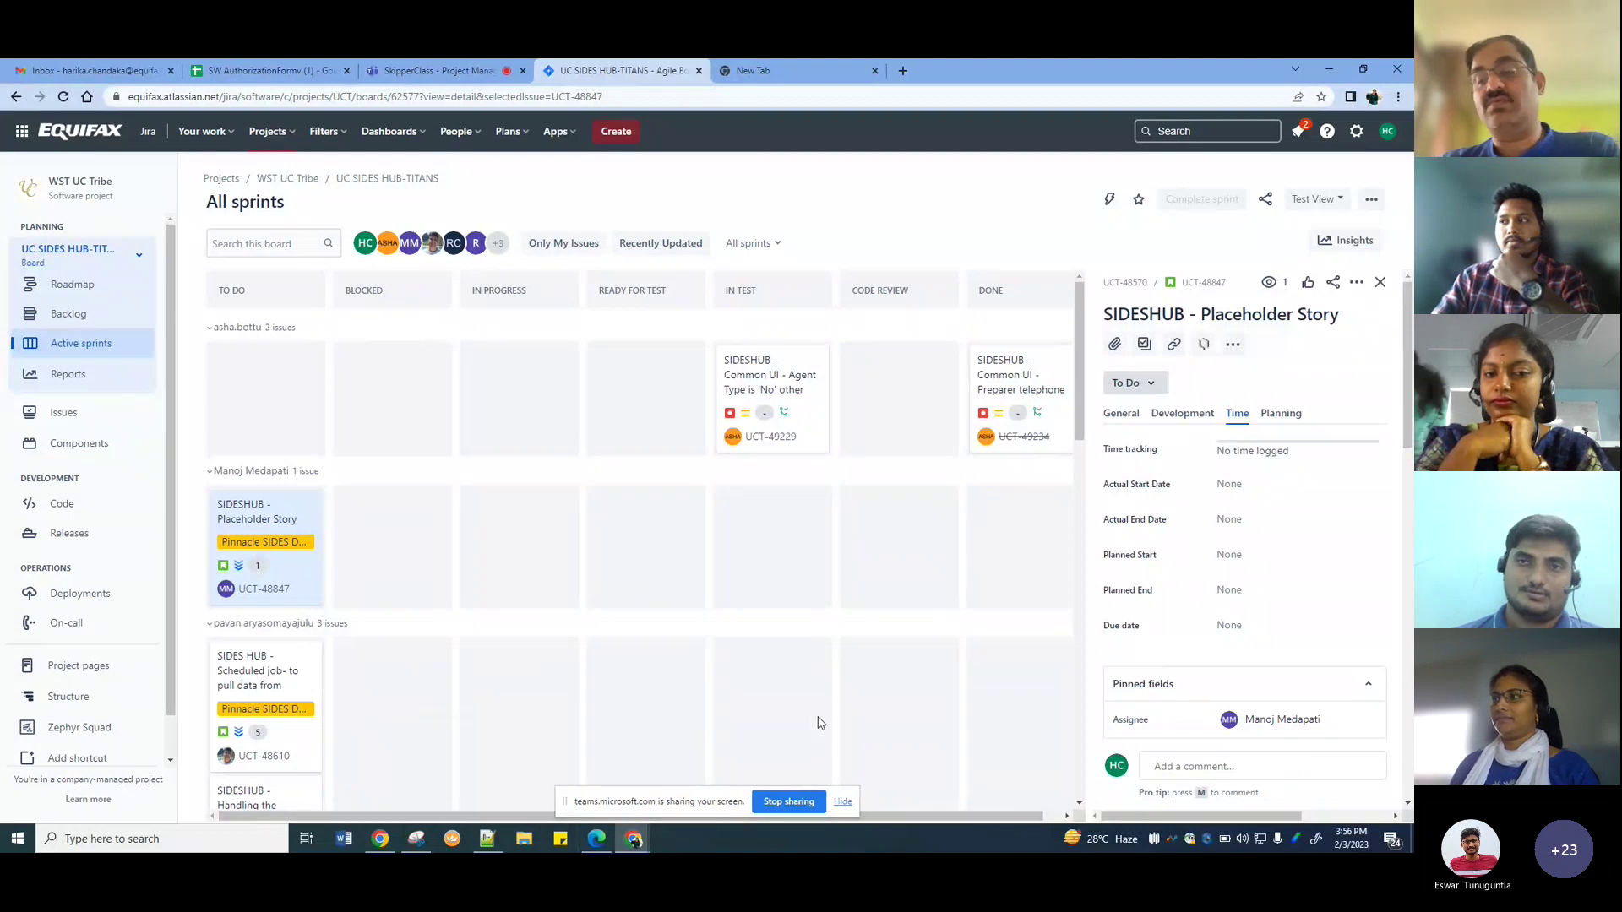
{"action": "left_click", "coordinate": [788, 800]}
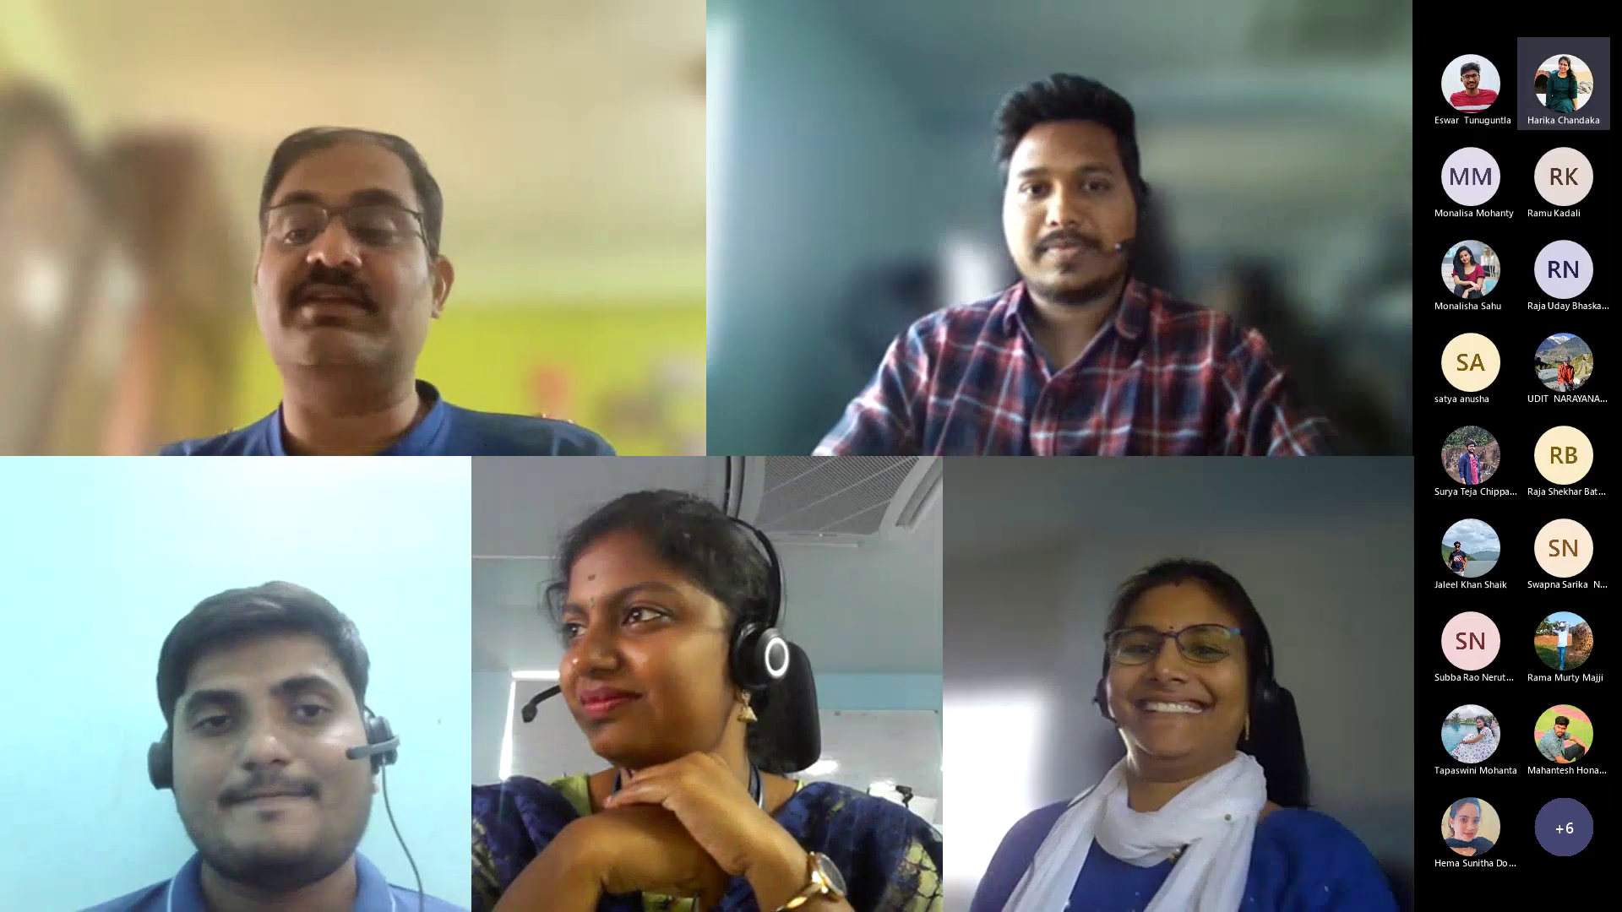